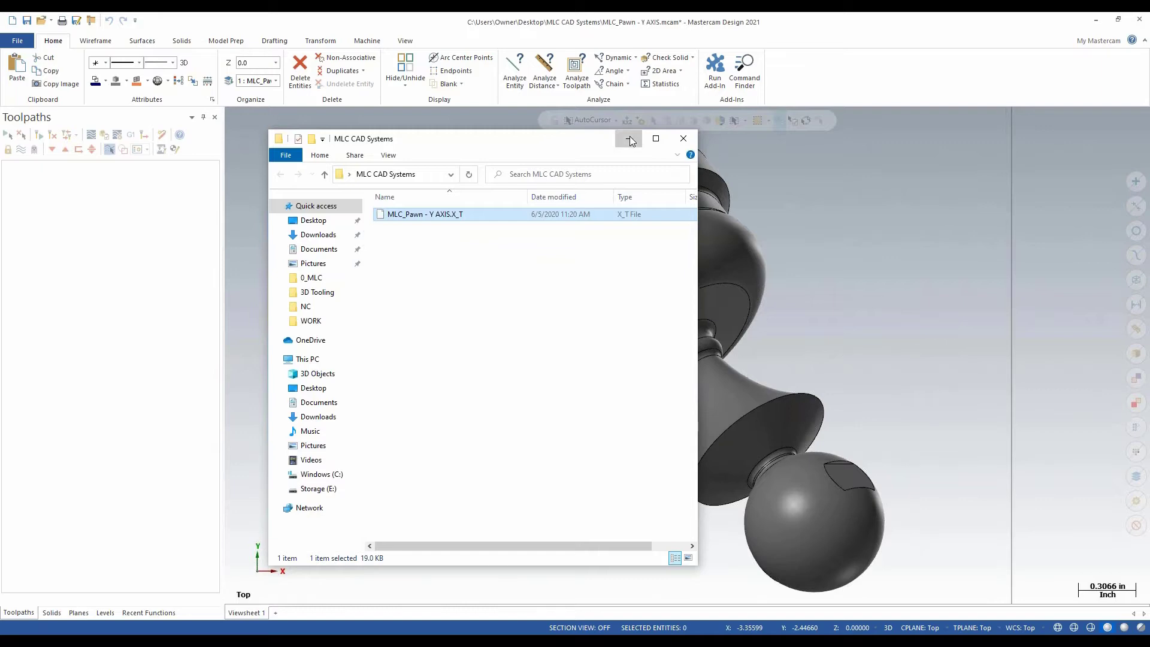
Hide the file explorer window and inspect the imported pawn's orientation from several angles, returning to the Top view
click(629, 139)
scroll(551, 218, down, 5)
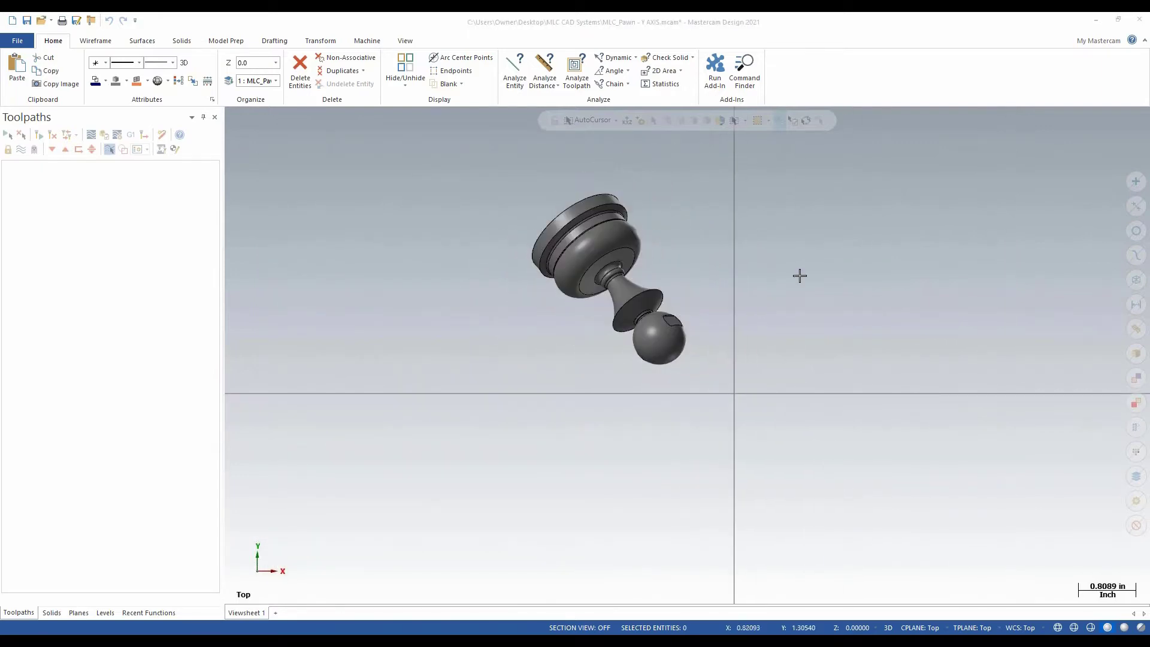
scroll(803, 268, up, 2)
middle_drag(466, 184, 553, 215)
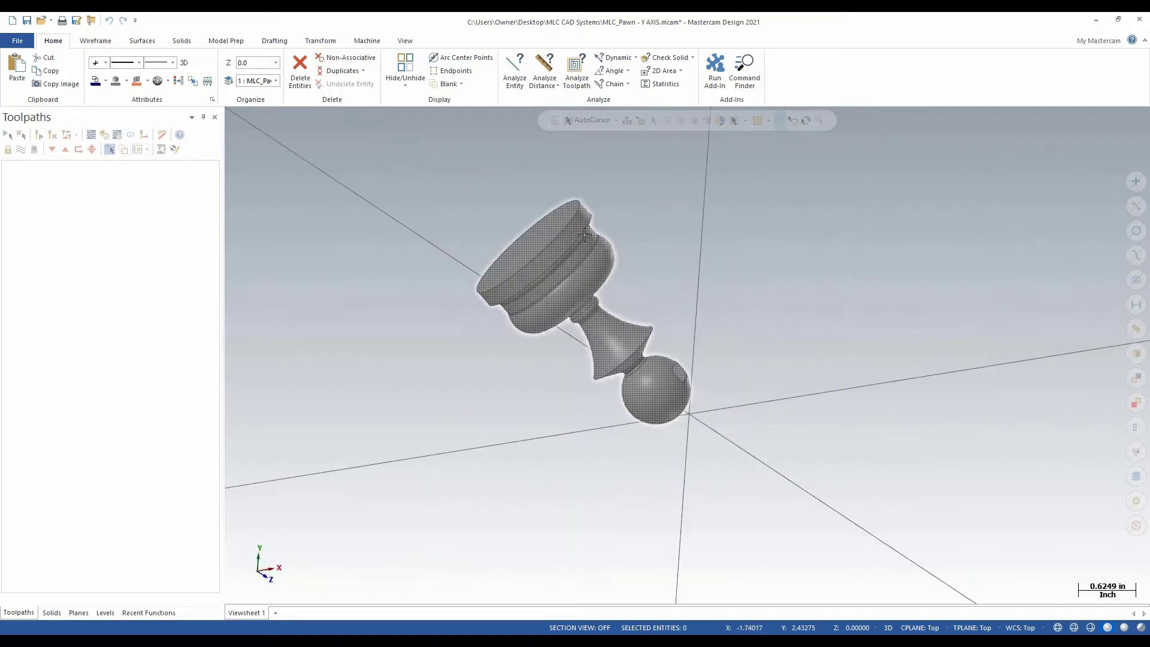
middle_drag(732, 311, 735, 310)
key(alt+1)
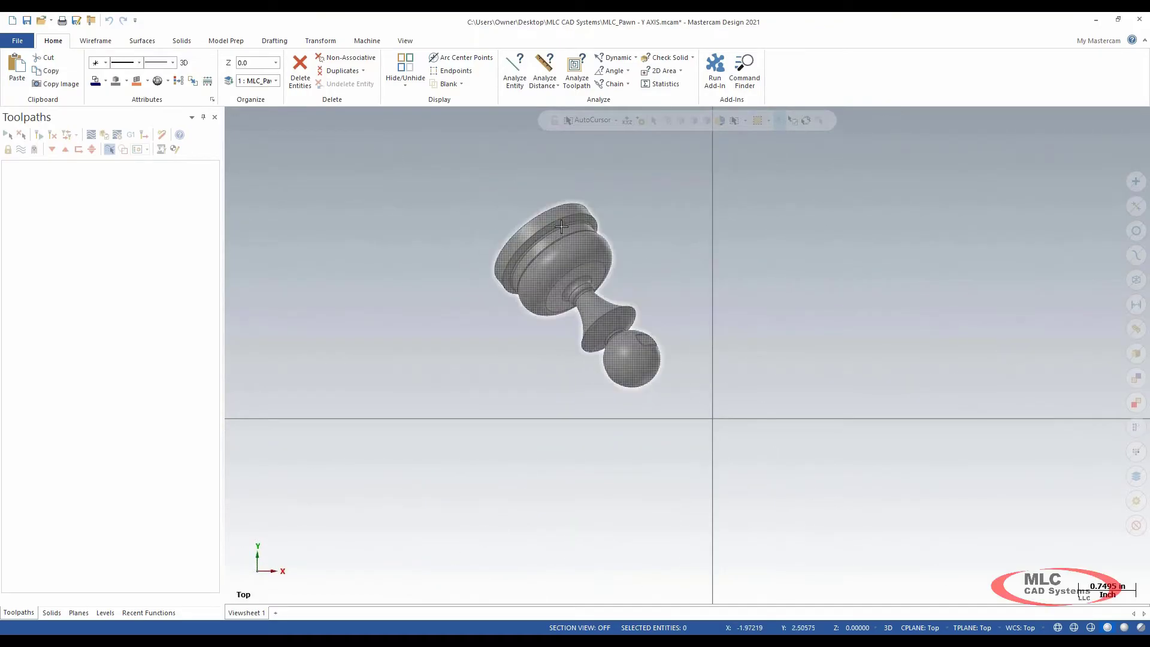
Align the pawn to Z by its flat circular base face, transforming the body to the Top plane
click(227, 40)
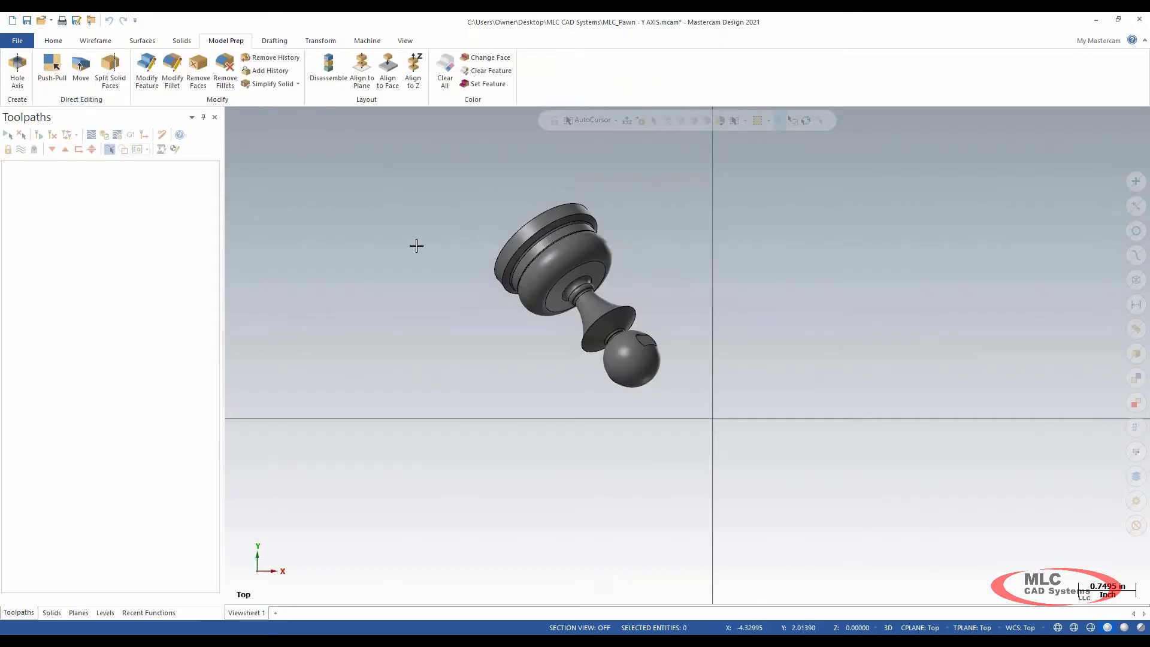
key(ctrl)
click(415, 80)
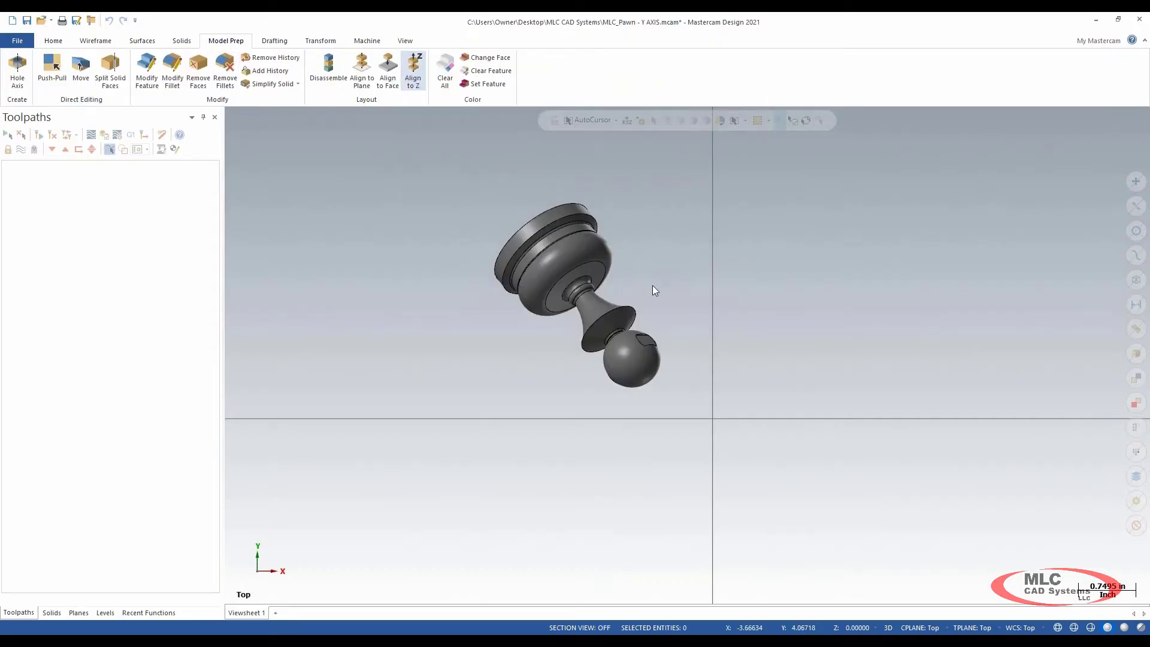
middle_drag(573, 313, 536, 237)
click(537, 238)
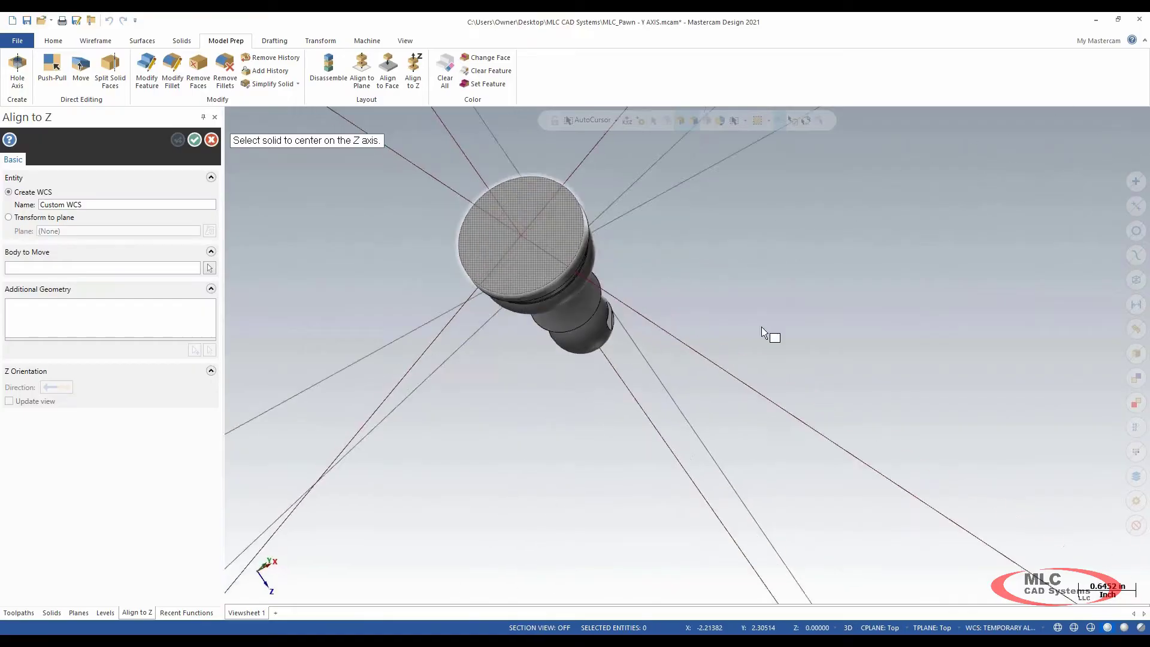
click(9, 217)
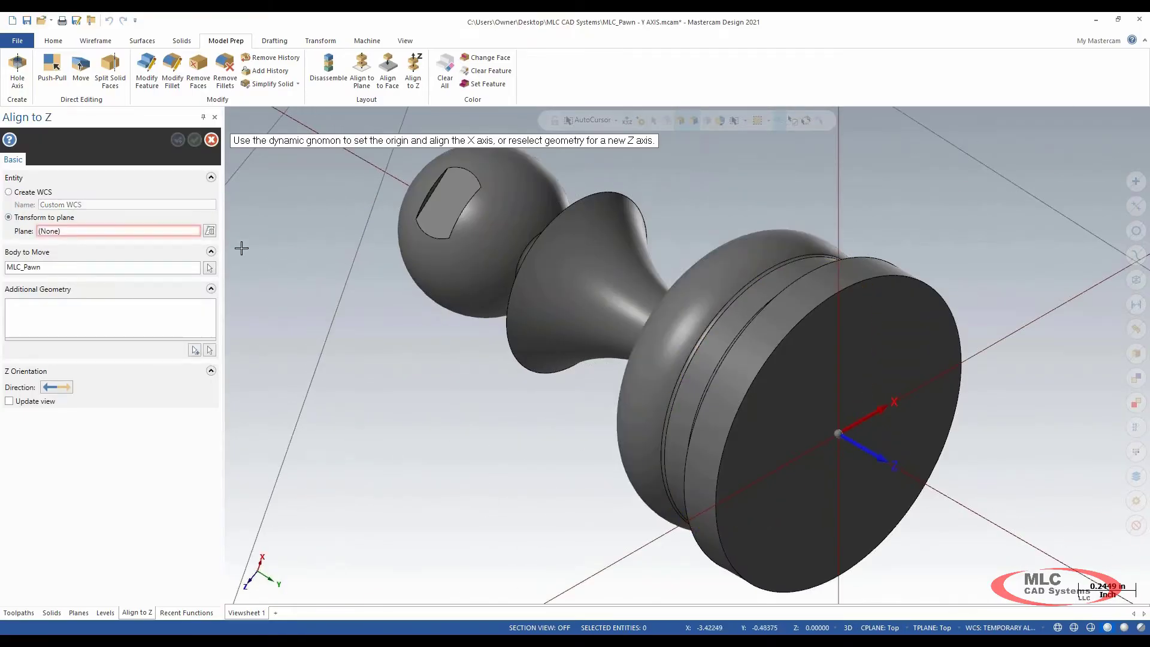
click(210, 231)
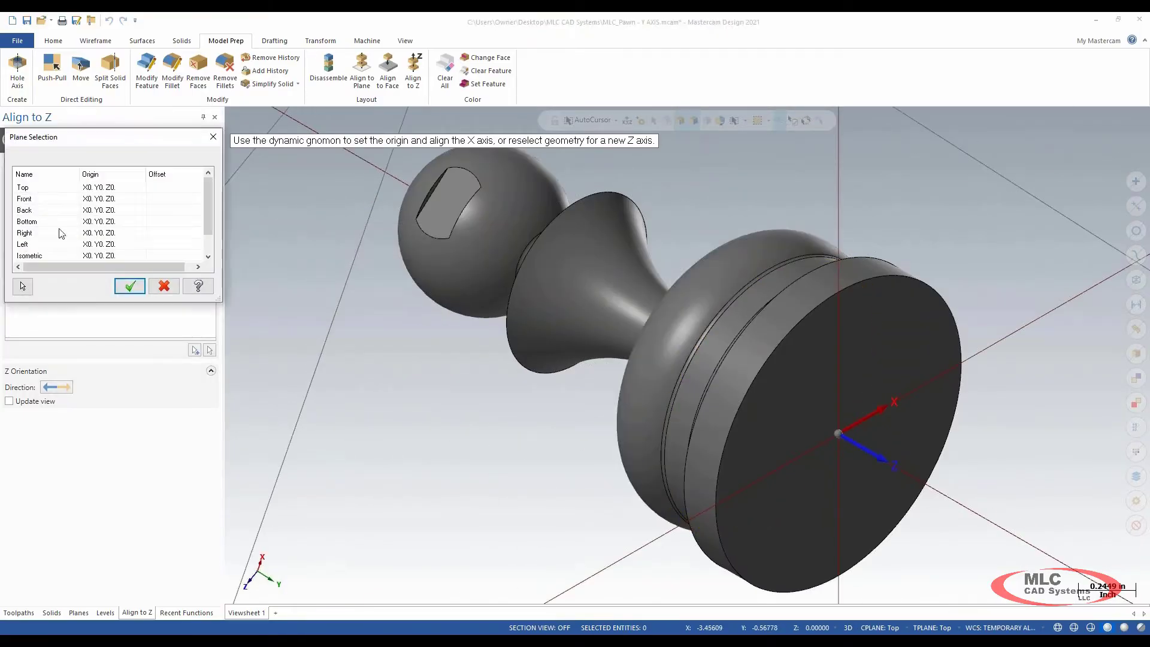
click(46, 188)
click(132, 287)
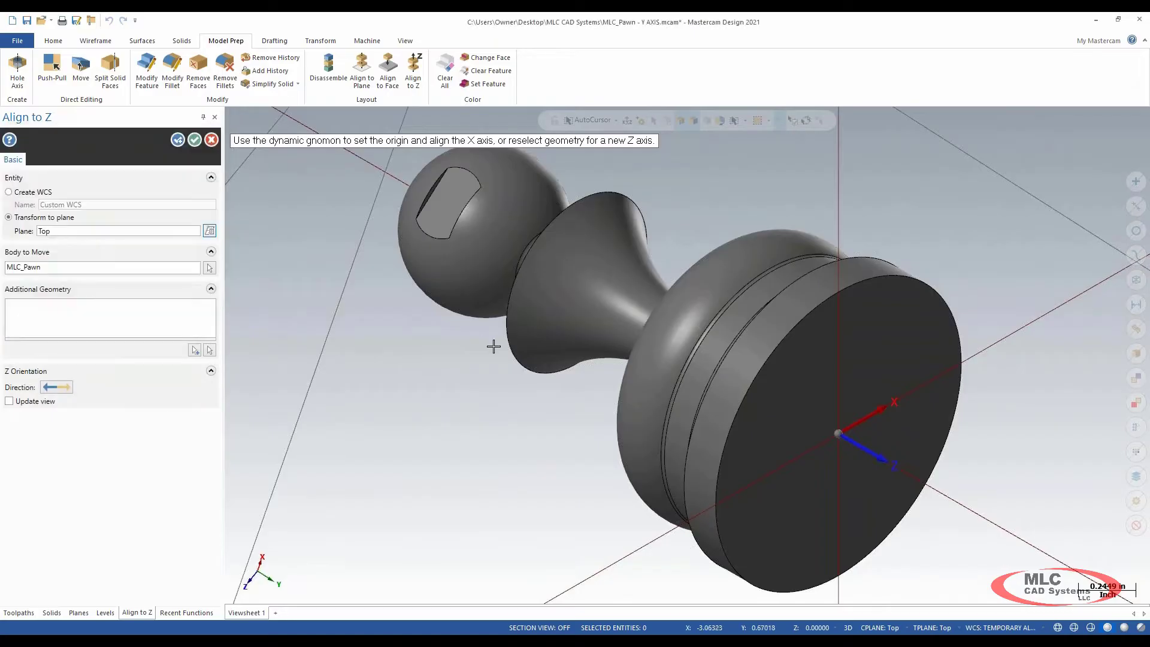
click(195, 140)
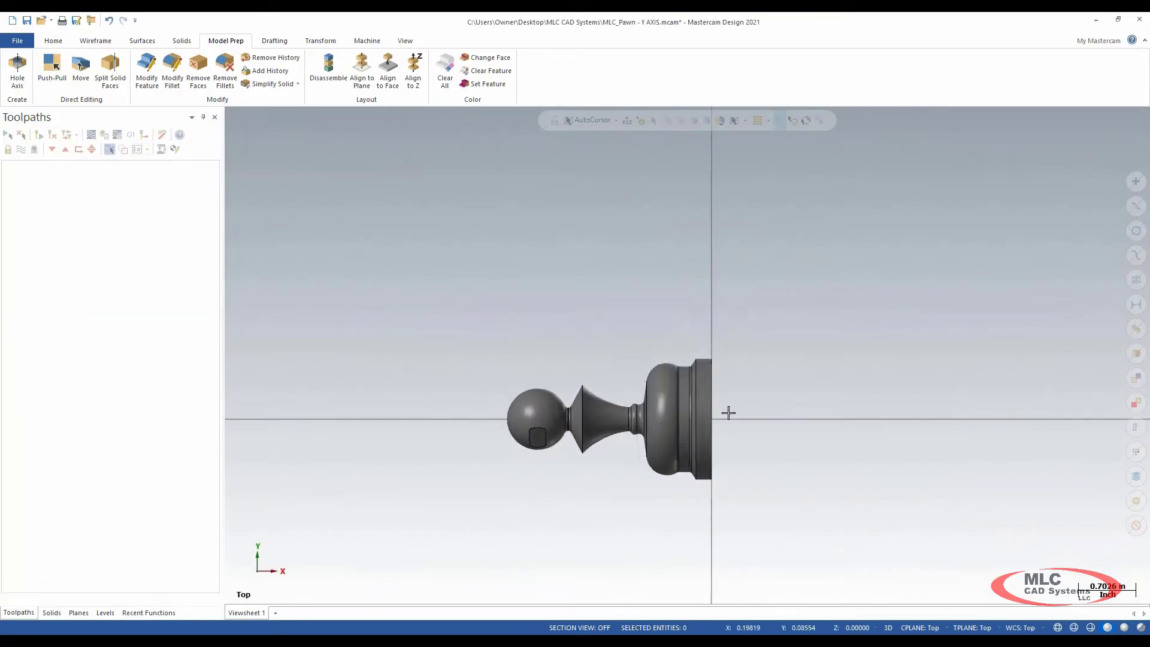
mouse_move(743, 390)
middle_down()
mouse_move(682, 399)
mouse_move(799, 387)
middle_up()
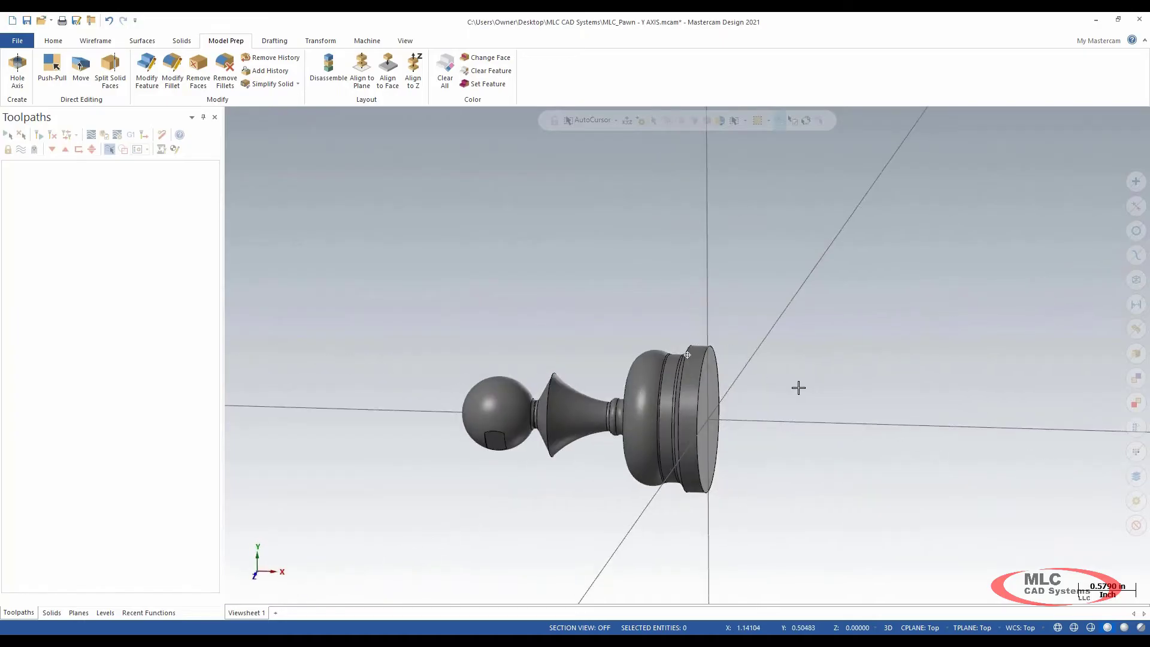
key(alt+1)
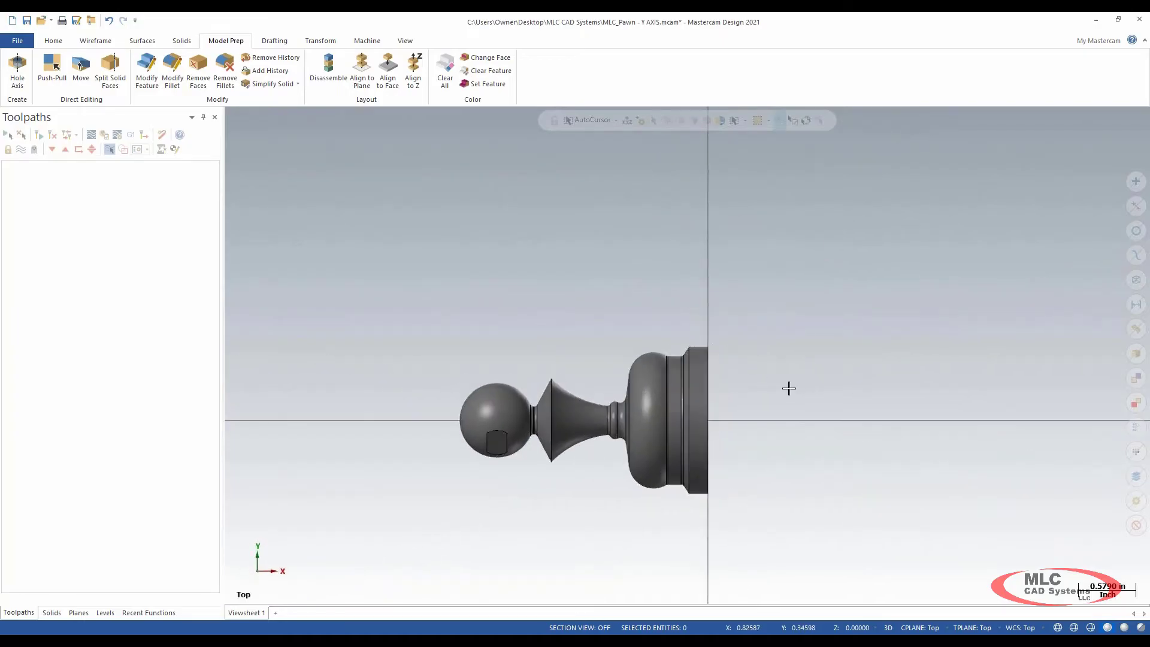
Add a default lathe machine group and expand its properties in the toolpath tree
click(364, 43)
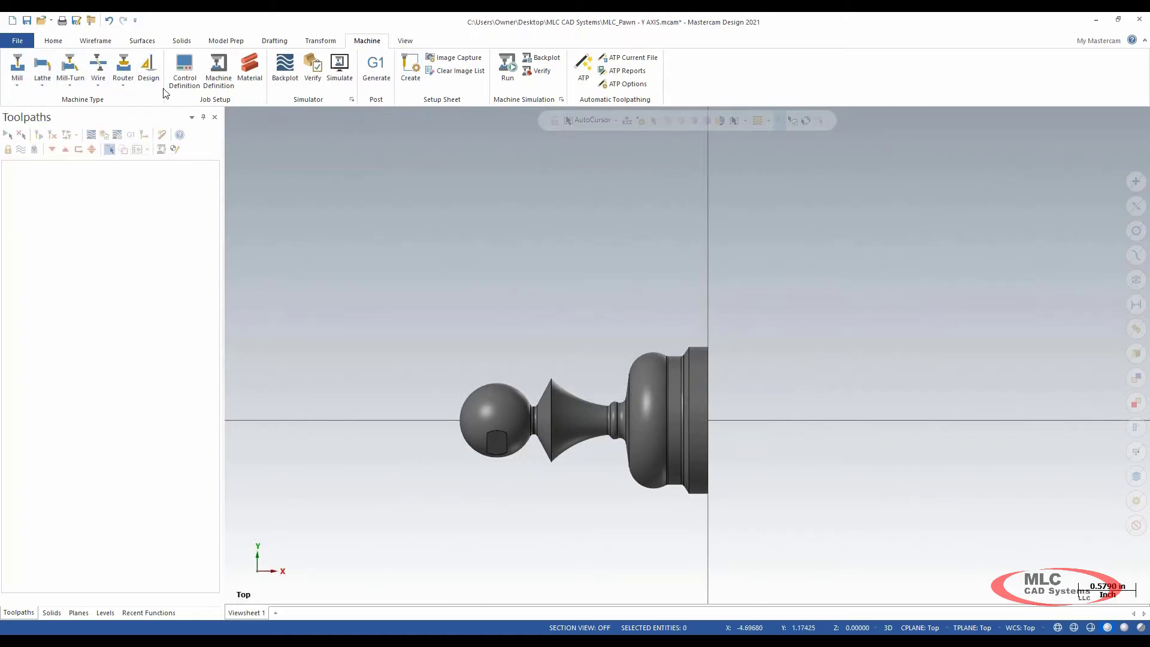
click(44, 85)
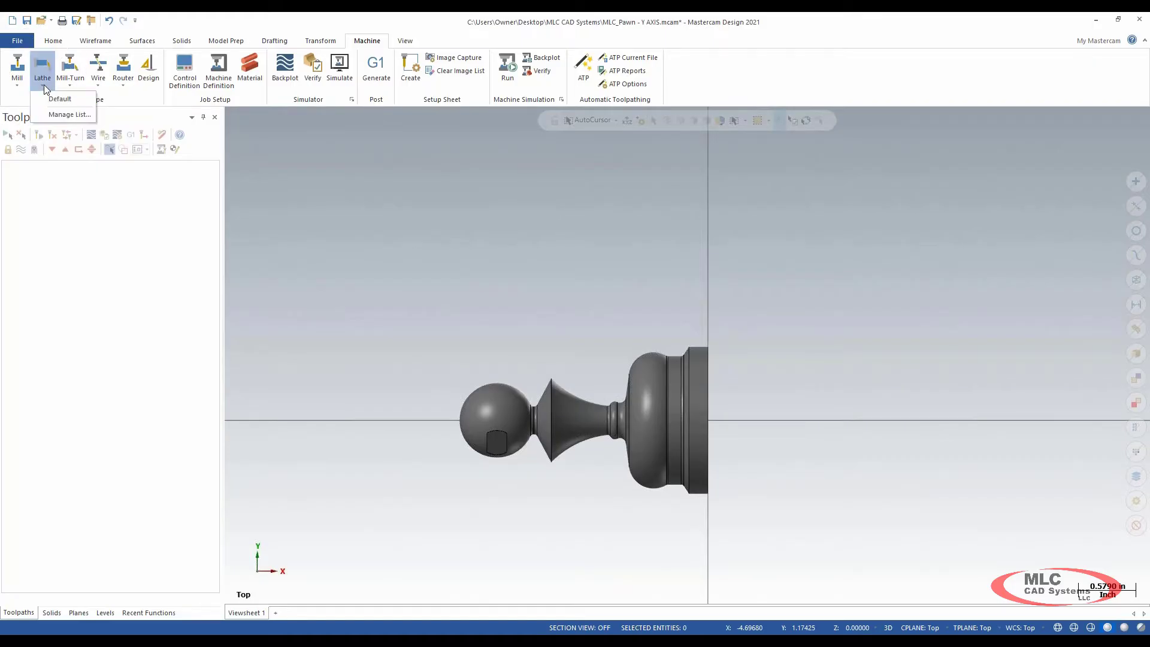
click(56, 100)
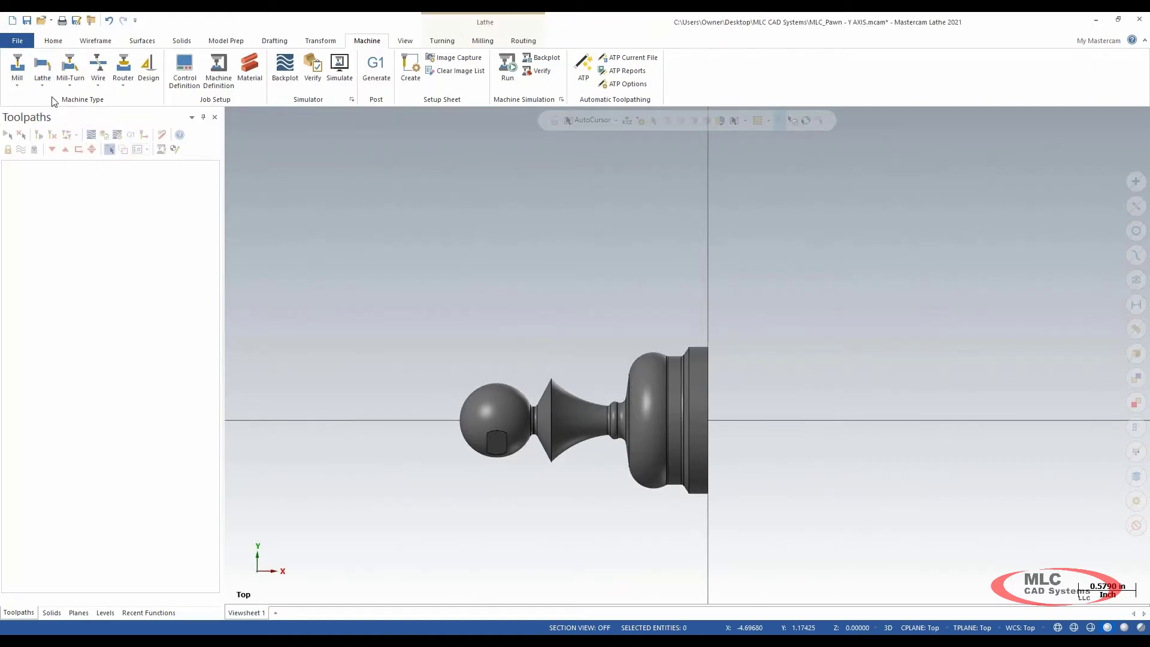
click(21, 175)
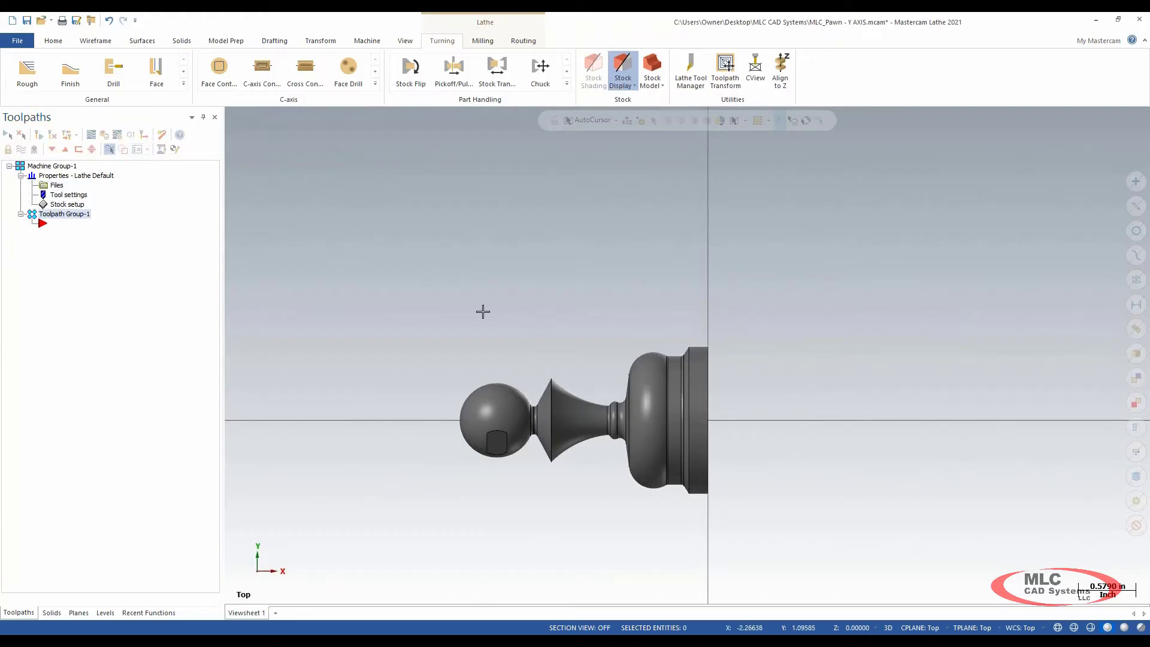
scroll(527, 366, down, 3)
scroll(586, 502, up, 3)
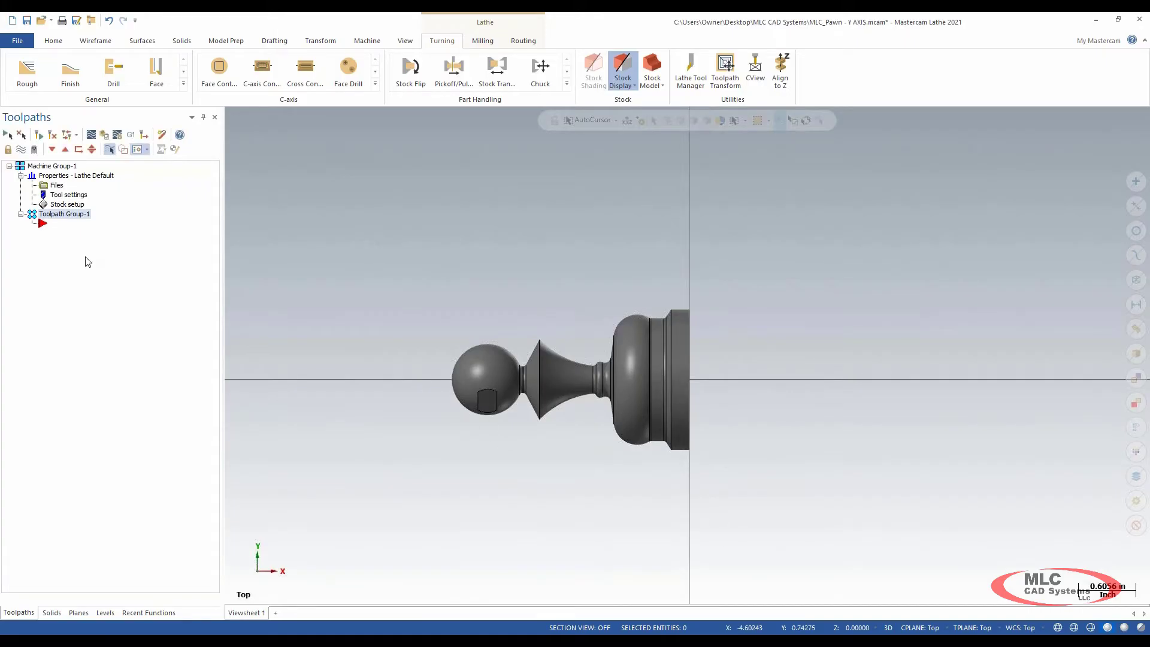
click(67, 214)
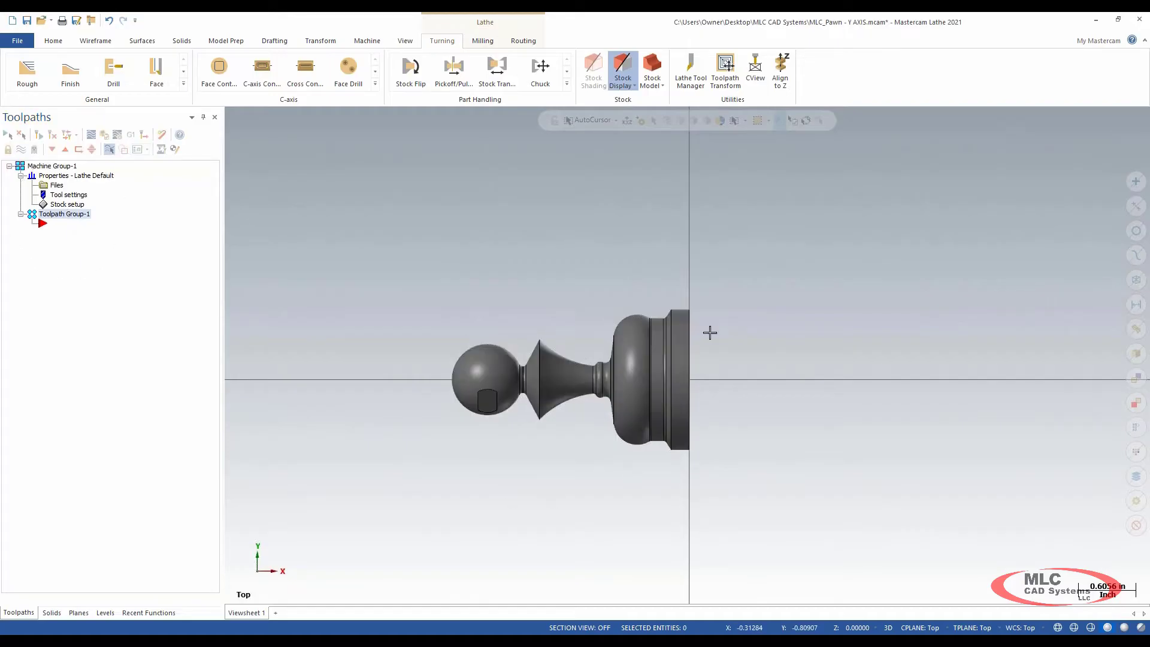
Open the stock setup and set the left spindle's cylindrical stock OD to 1.5
click(68, 206)
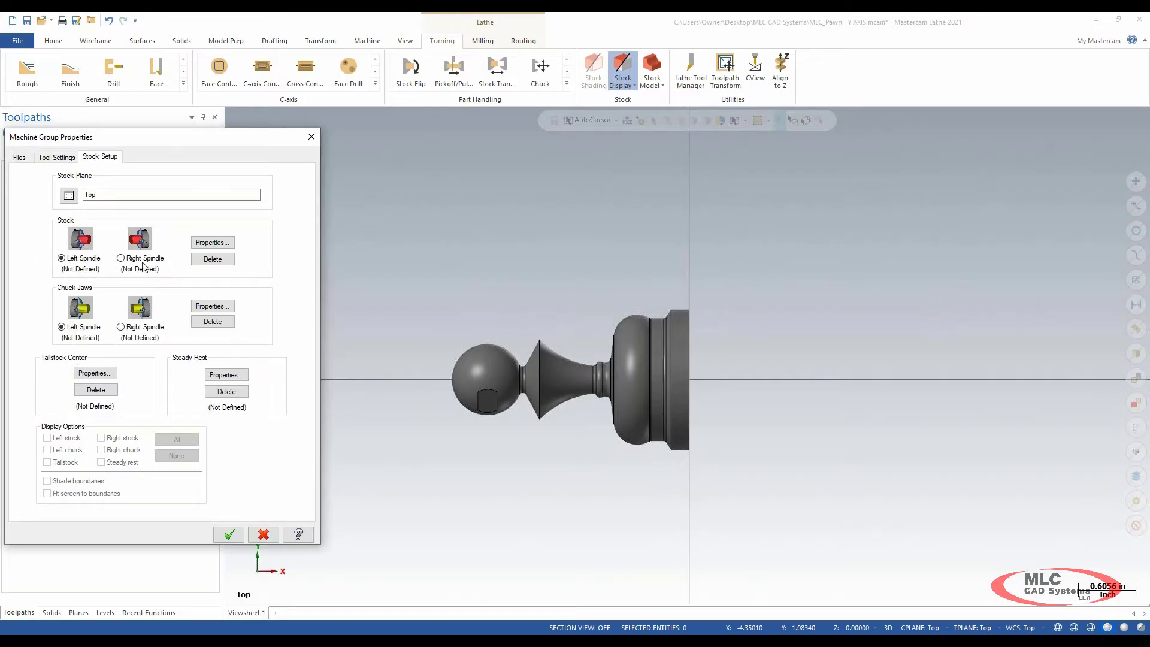
click(203, 244)
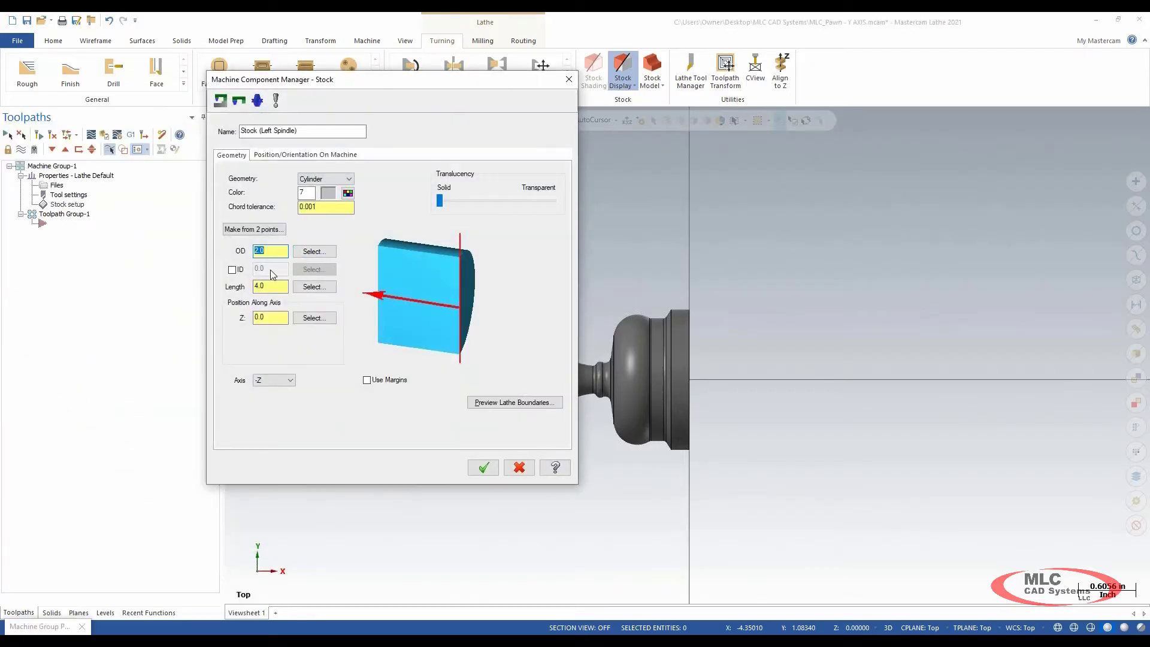
double_click(278, 250)
click(273, 287)
click(277, 319)
double_click(273, 251)
key(Tab)
drag(453, 86, 319, 85)
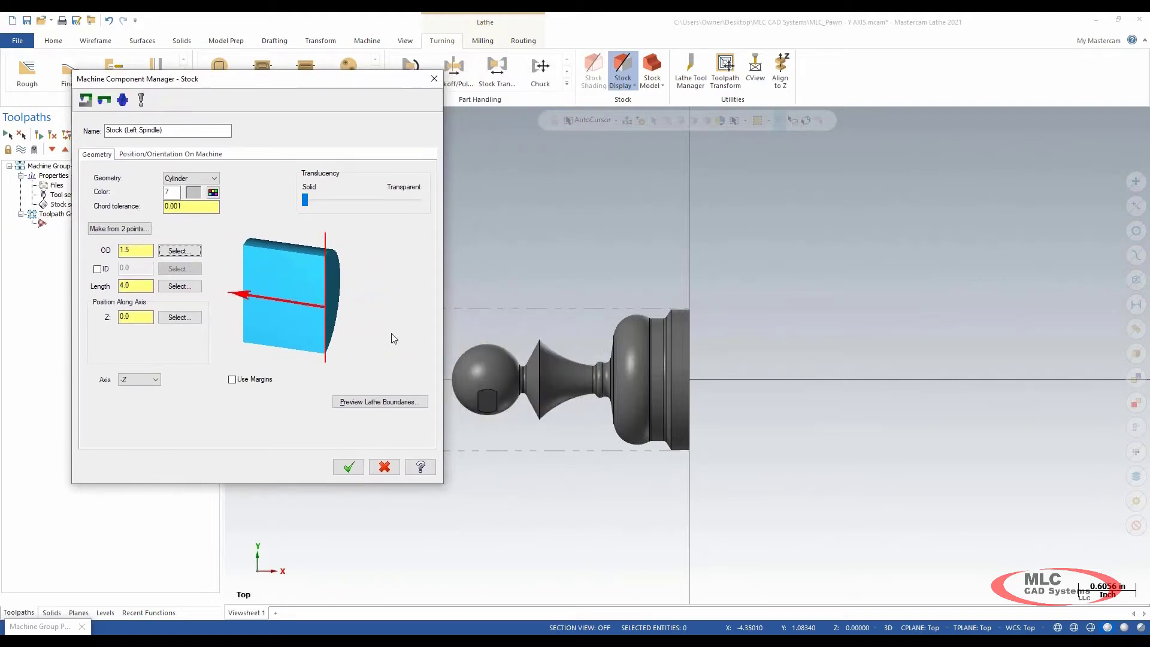
Set the left spindle stock's length to 2.5
double_click(141, 289)
text(2.5)
key(Tab)
drag(286, 76, 237, 89)
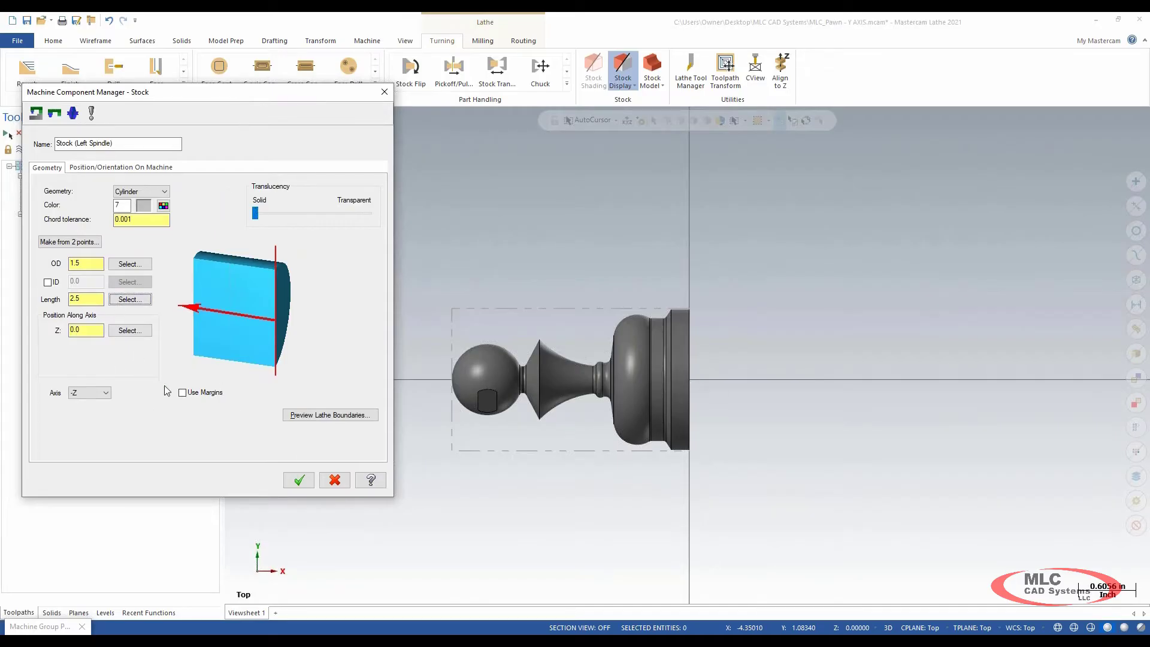
Enable stock margins with 0.125 on both the right and left ends, and accept the left spindle stock
click(192, 400)
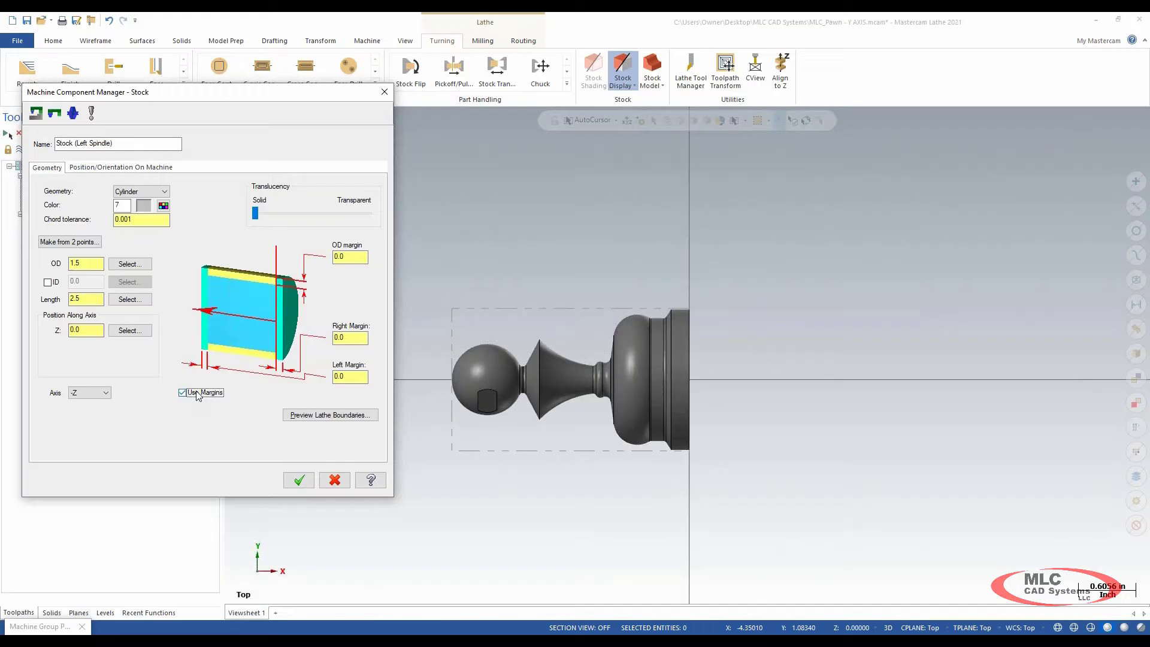
double_click(339, 338)
key(BackSpace)
key(Tab)
text(.125)
key(Tab)
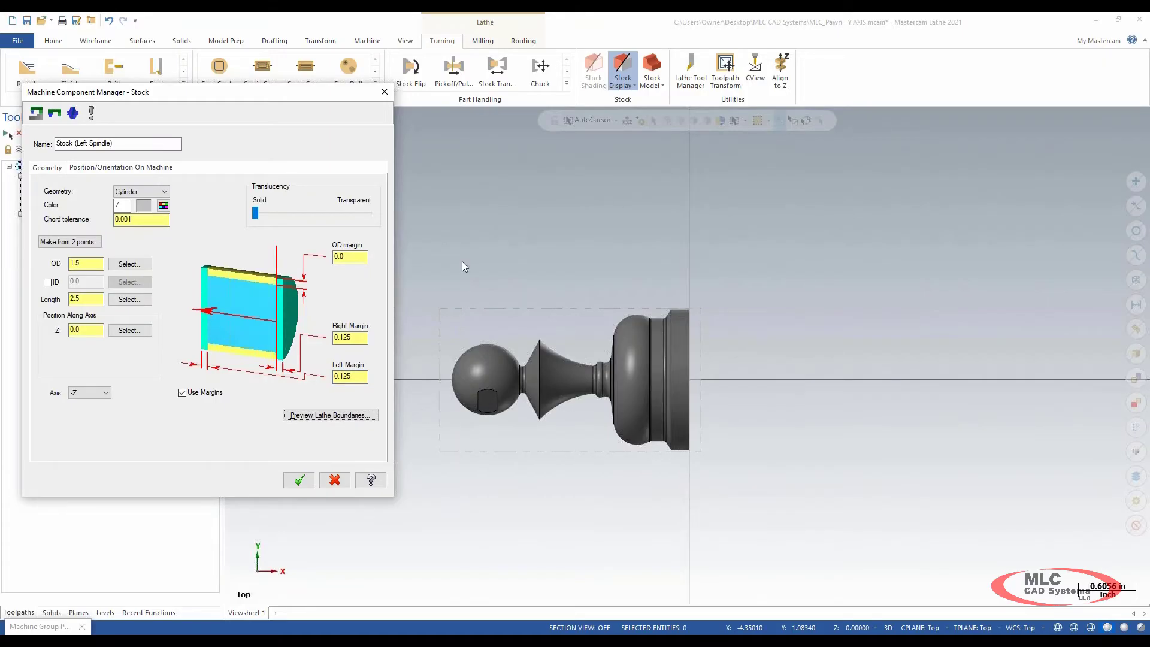
click(299, 489)
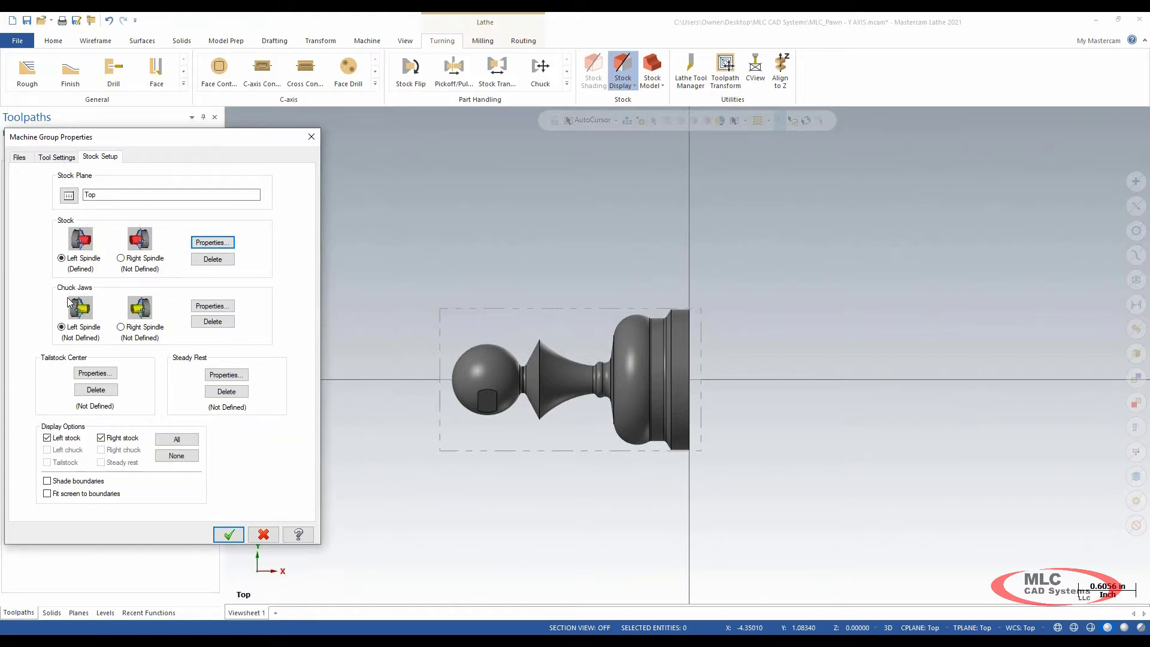
Define the left spindle chuck jaws with 2 steps and check their outline against the stock
click(211, 307)
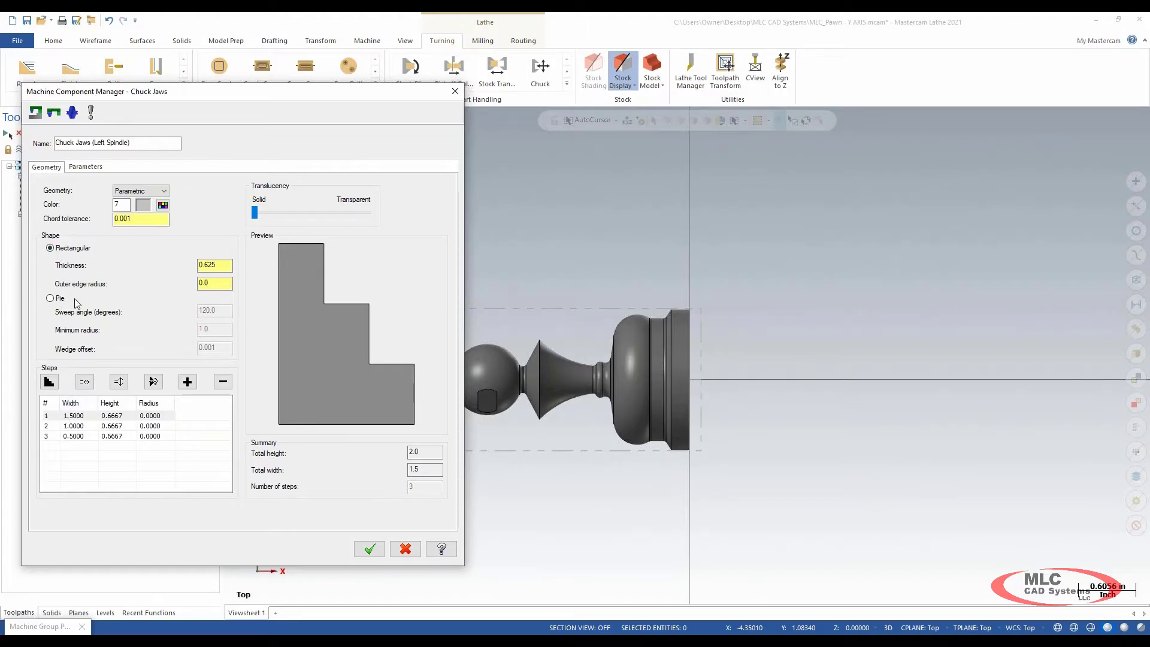
click(49, 382)
key(Tab)
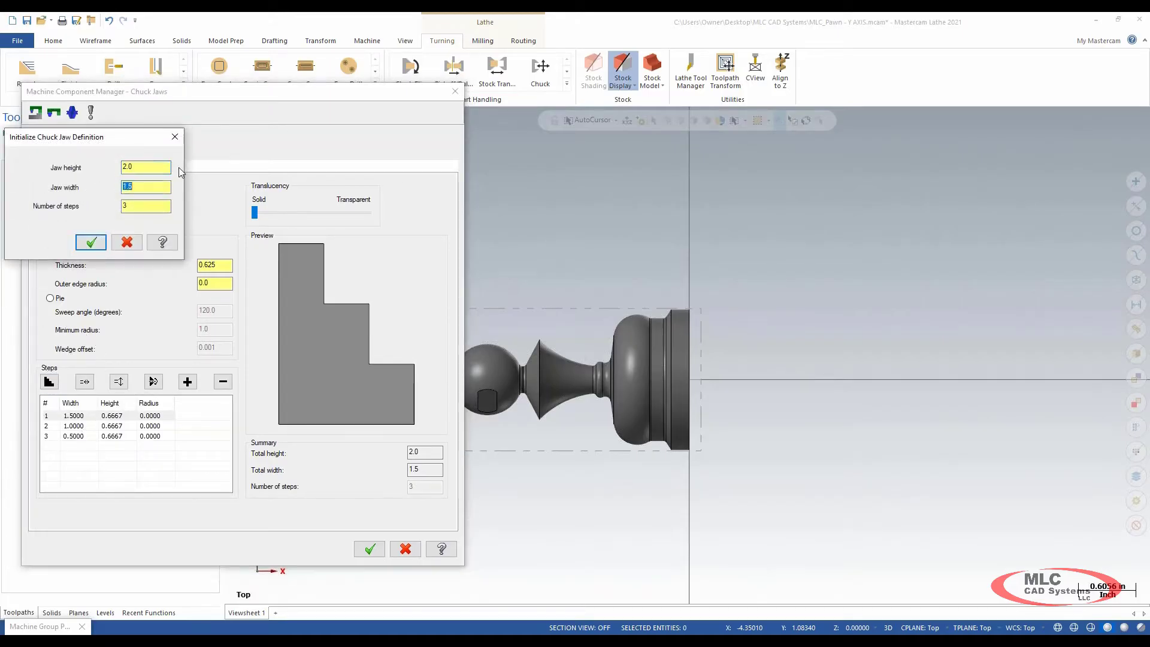
key(Tab)
text(2)
key(Tab)
click(89, 243)
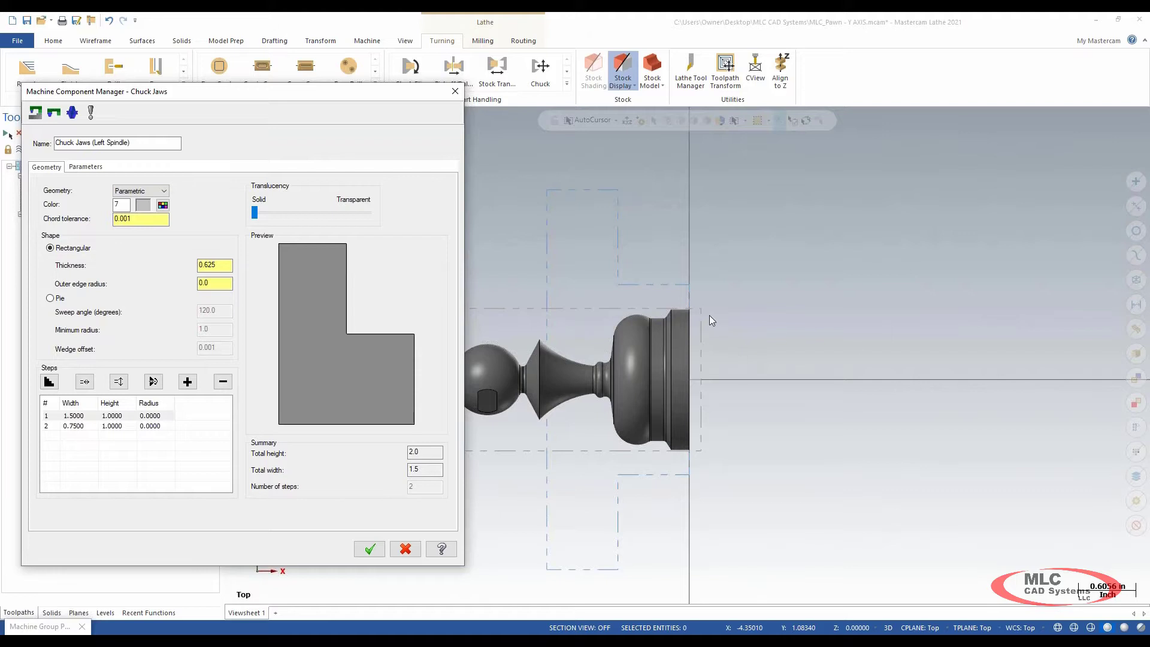
drag(418, 99, 184, 109)
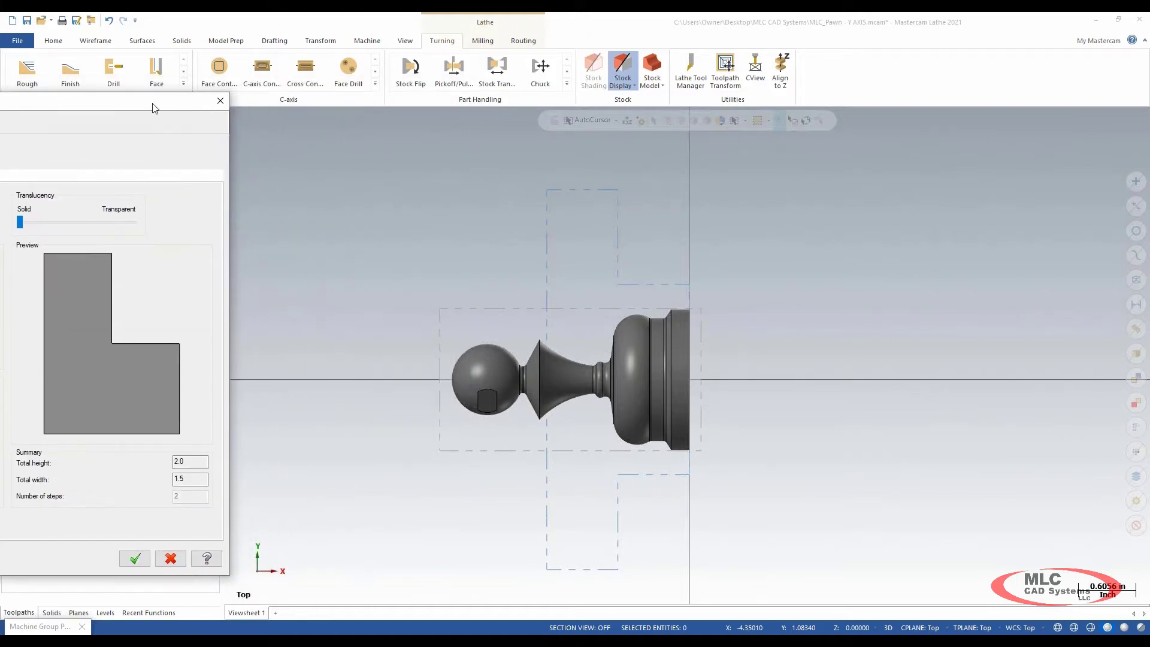
drag(152, 103, 457, 104)
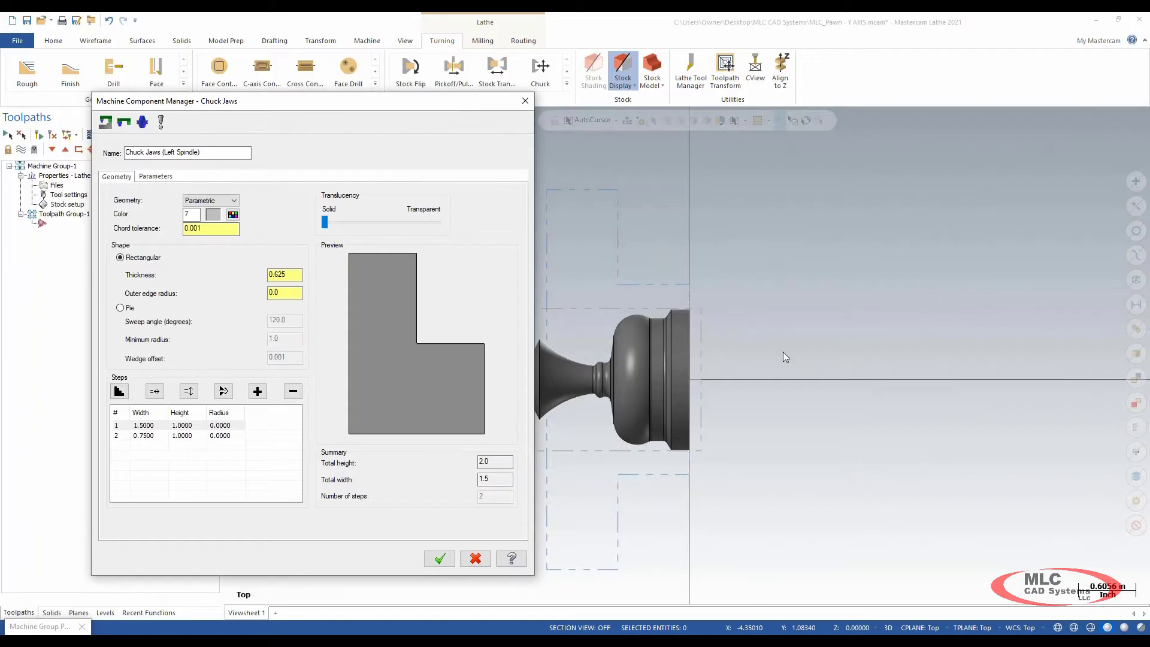
Position the left spindle chuck jaws from the stock with a grip length of 1.5
click(155, 176)
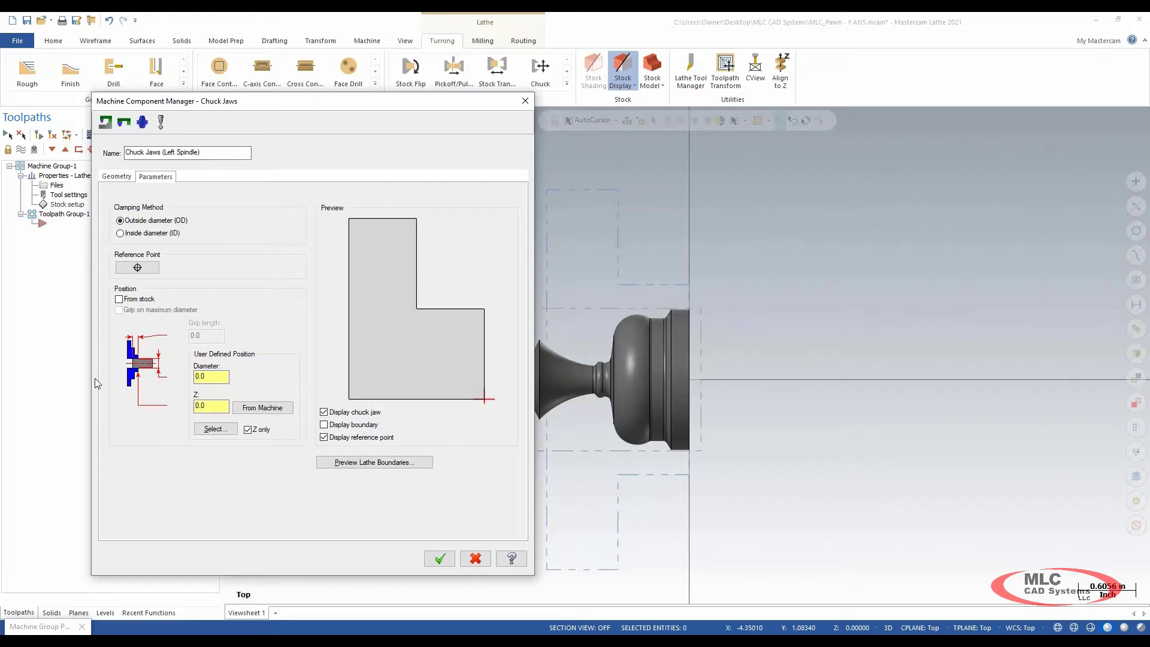
drag(380, 105, 424, 96)
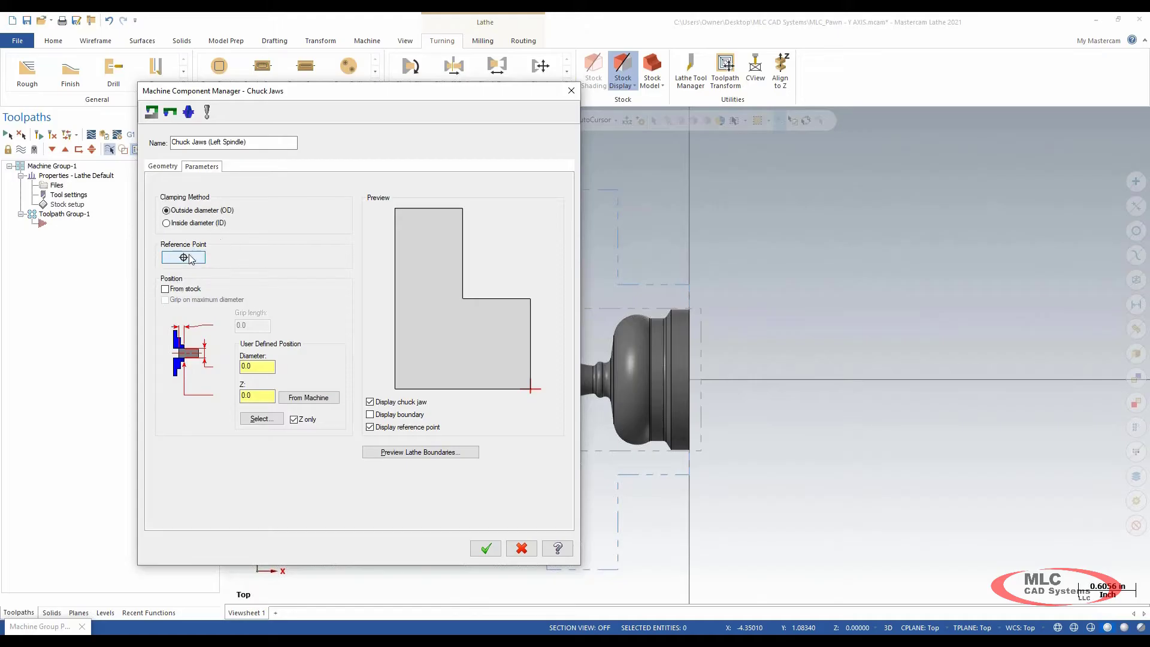
click(165, 290)
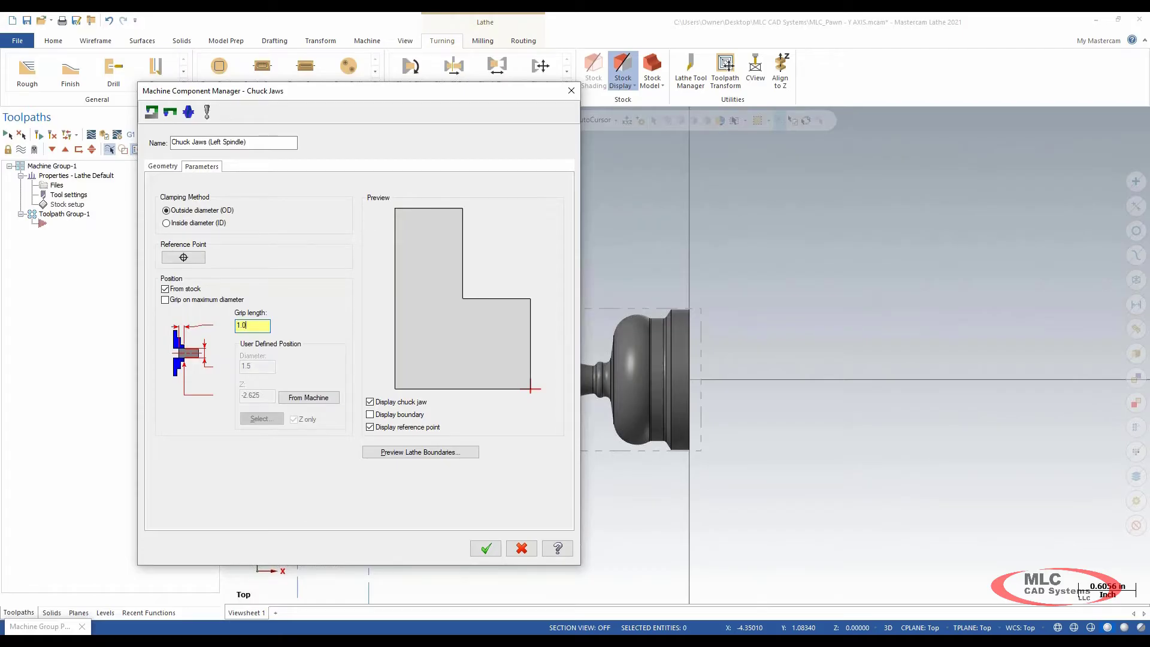
key(Tab)
drag(483, 98, 277, 96)
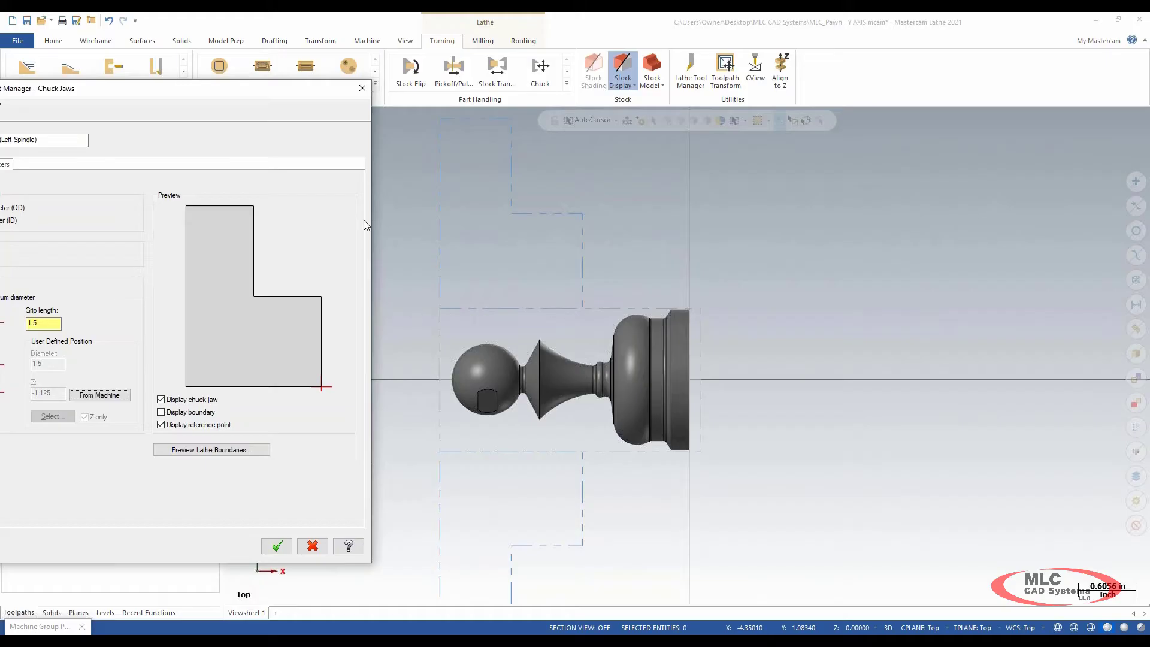
drag(215, 91, 238, 92)
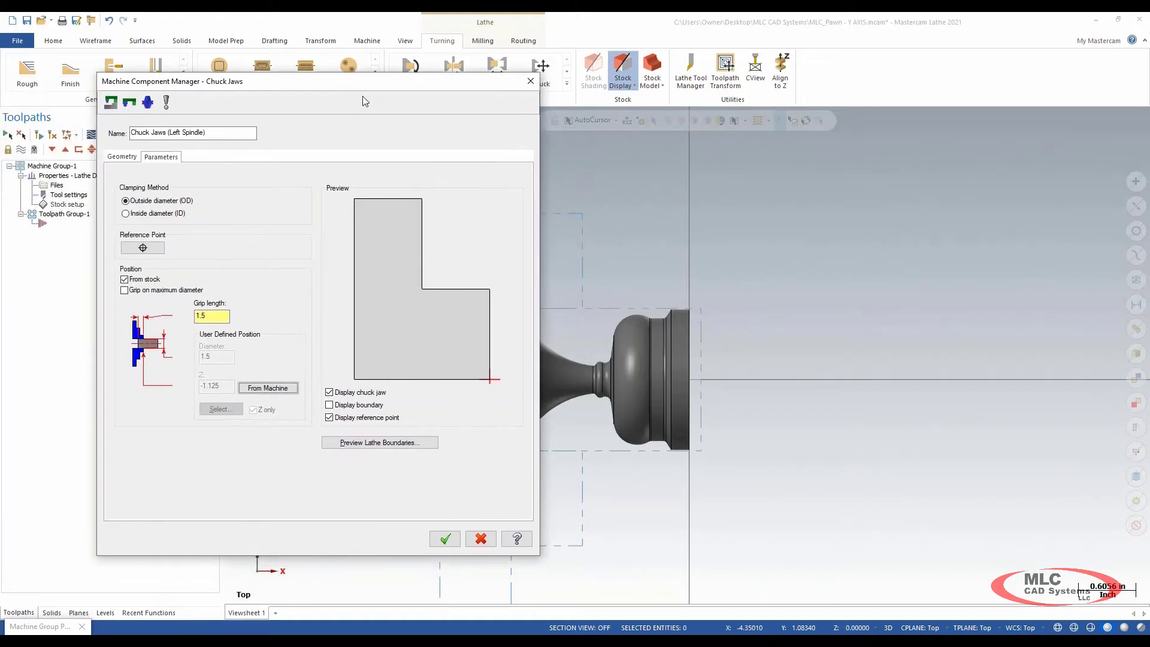
Accept the left spindle chuck jaws and stock setup, and save the part file as MLC_Pawn - Y AXIS.mcam
click(450, 541)
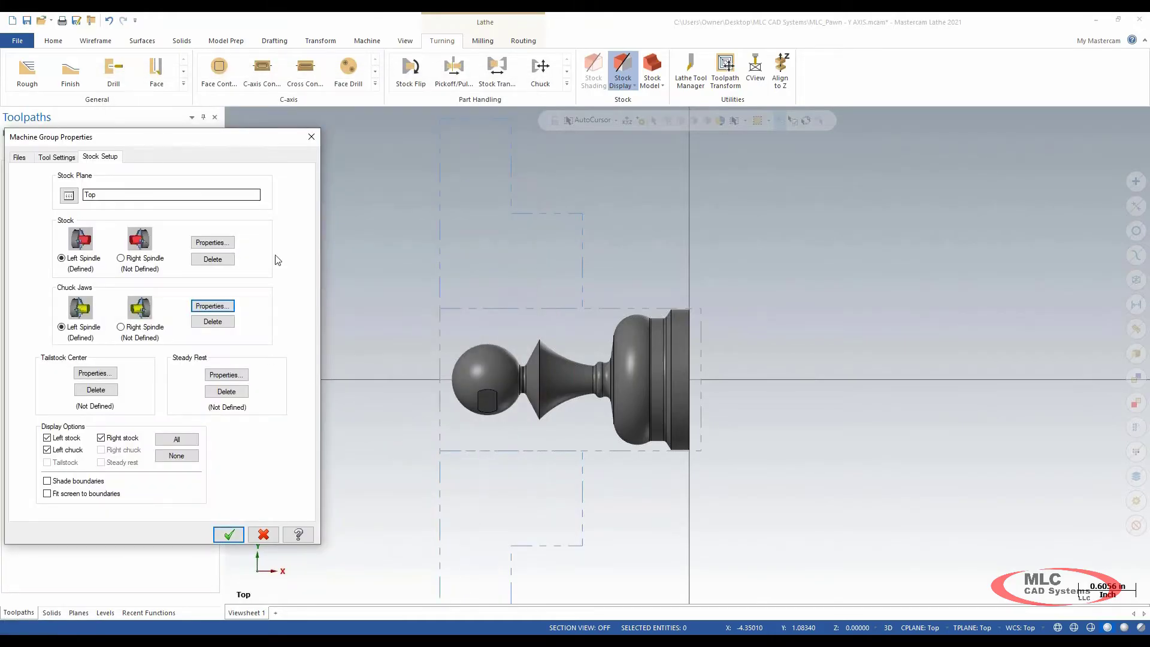
click(237, 537)
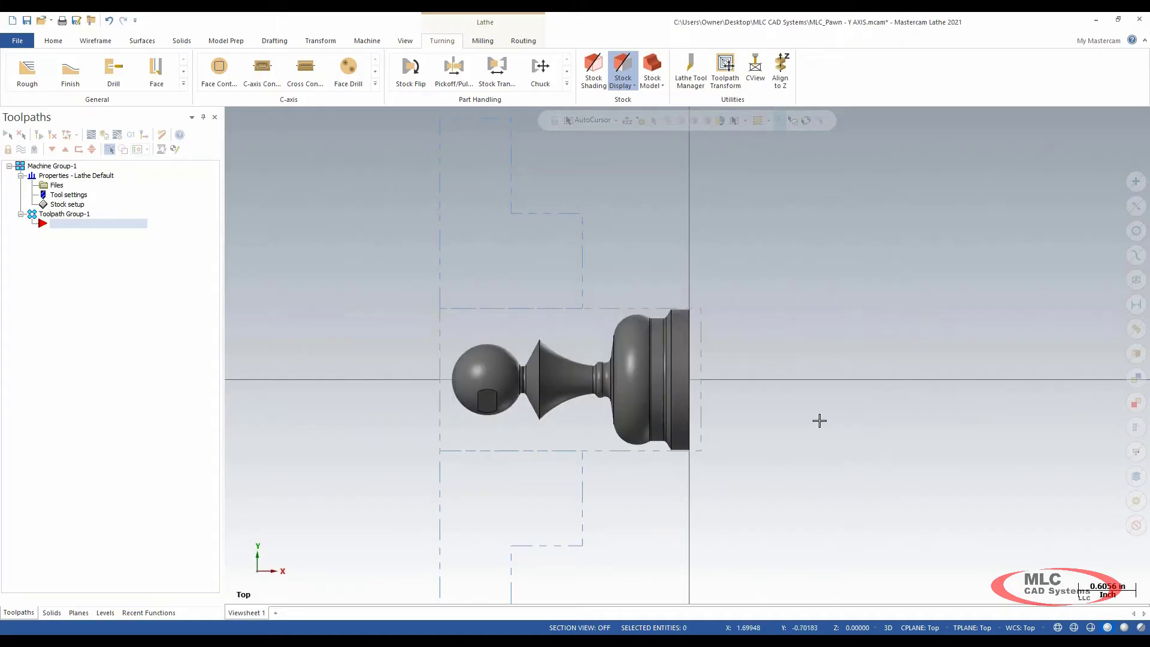
scroll(601, 311, down, 2)
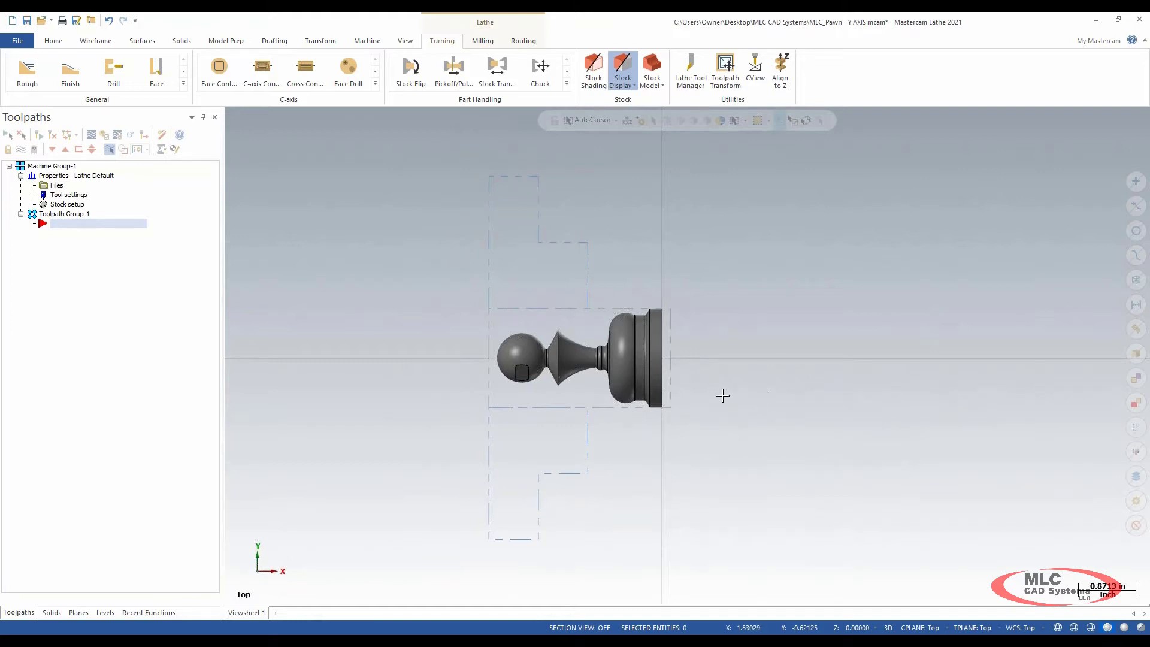
click(27, 21)
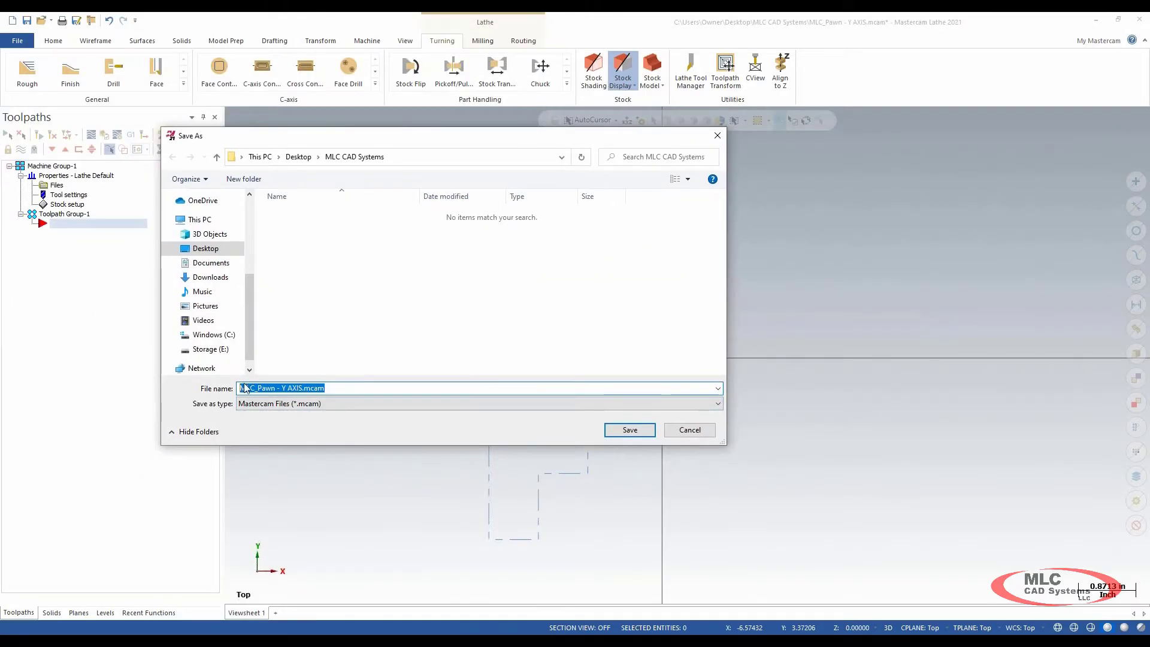
click(638, 432)
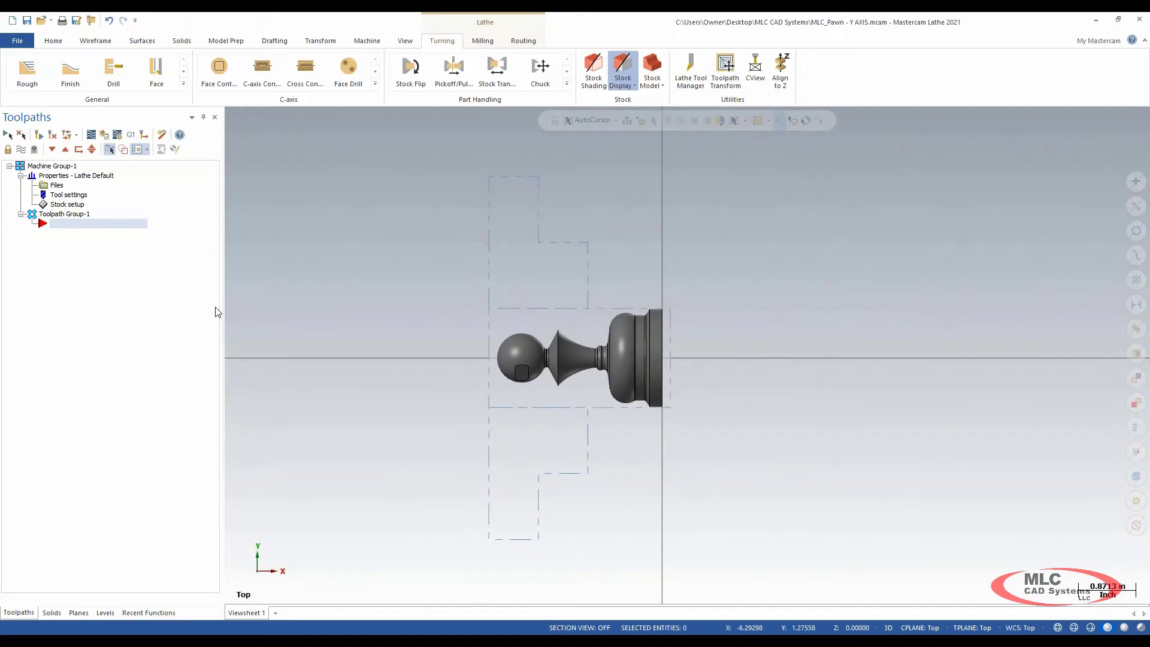
Load the tool library 0_MLC-CAD CAM Skills Event - 6.5.2020.TOOLDB into the Lathe Tool Manager
click(437, 43)
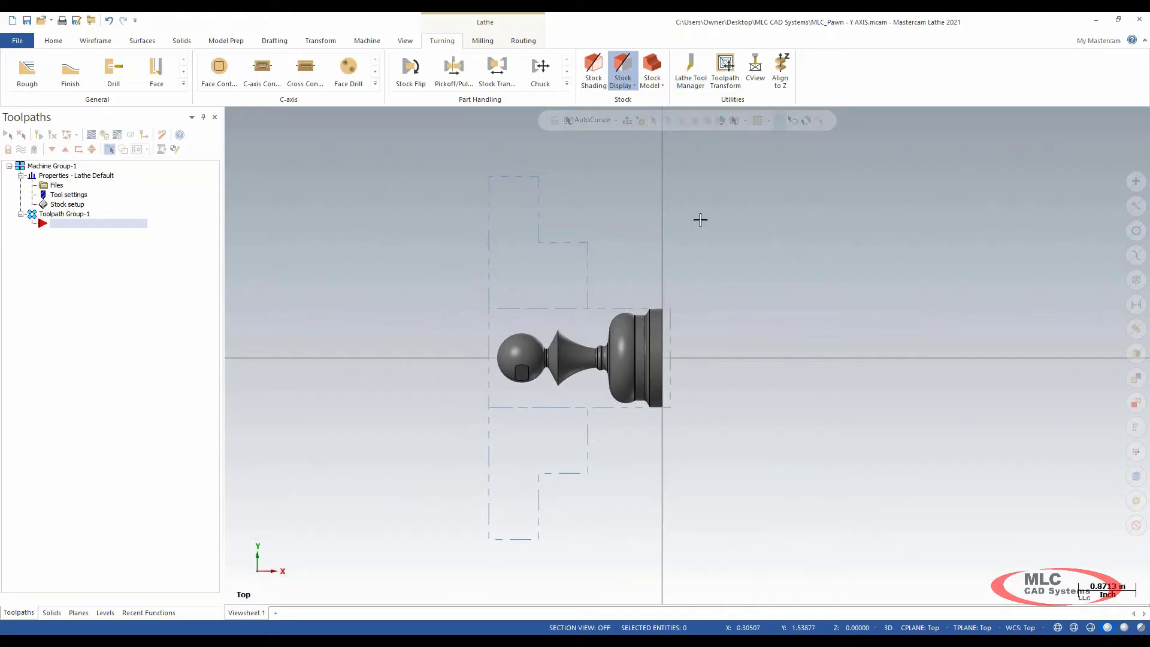
click(694, 85)
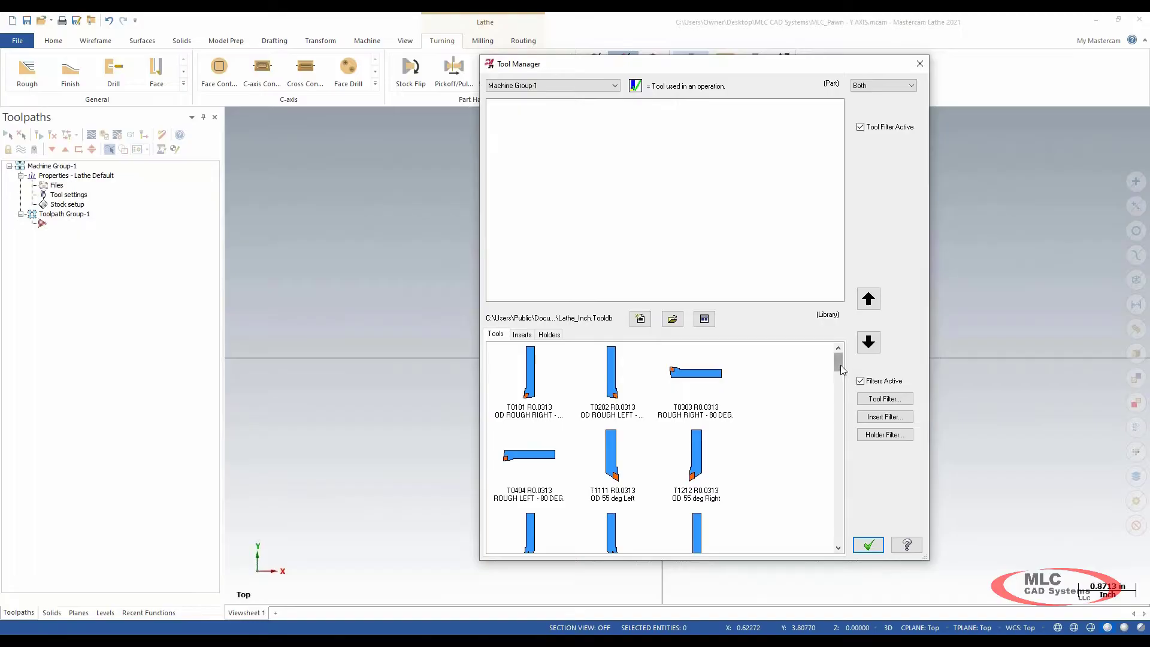
mouse_move(841, 367)
mouse_down()
mouse_move(839, 500)
mouse_move(841, 363)
mouse_up()
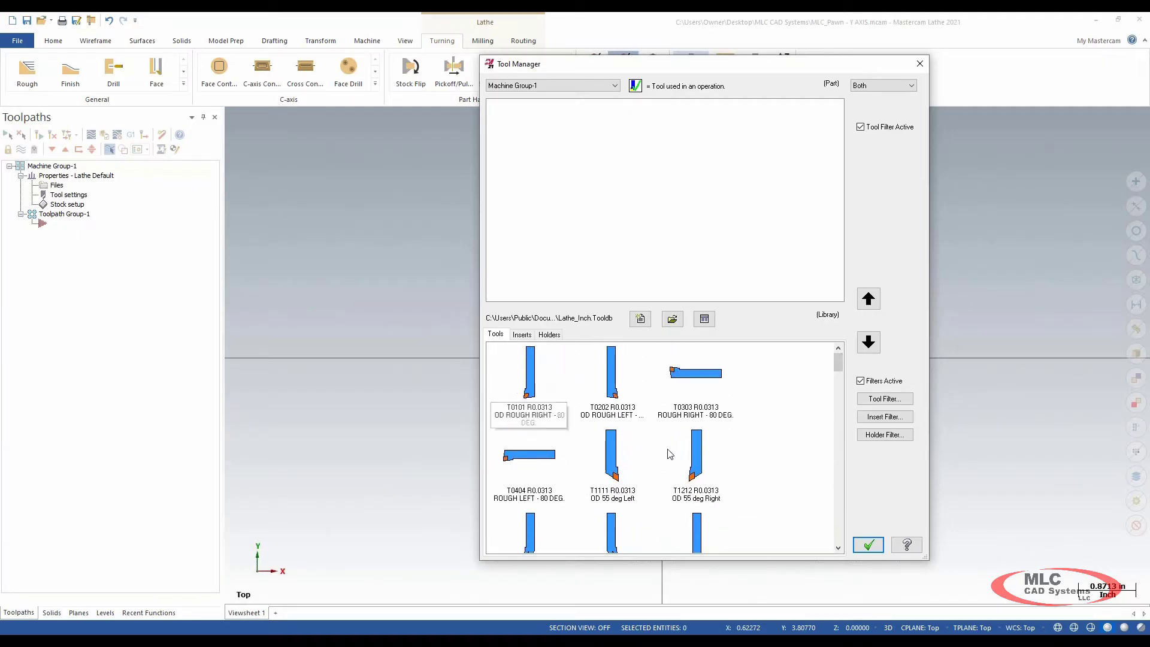
scroll(714, 465, down, 2)
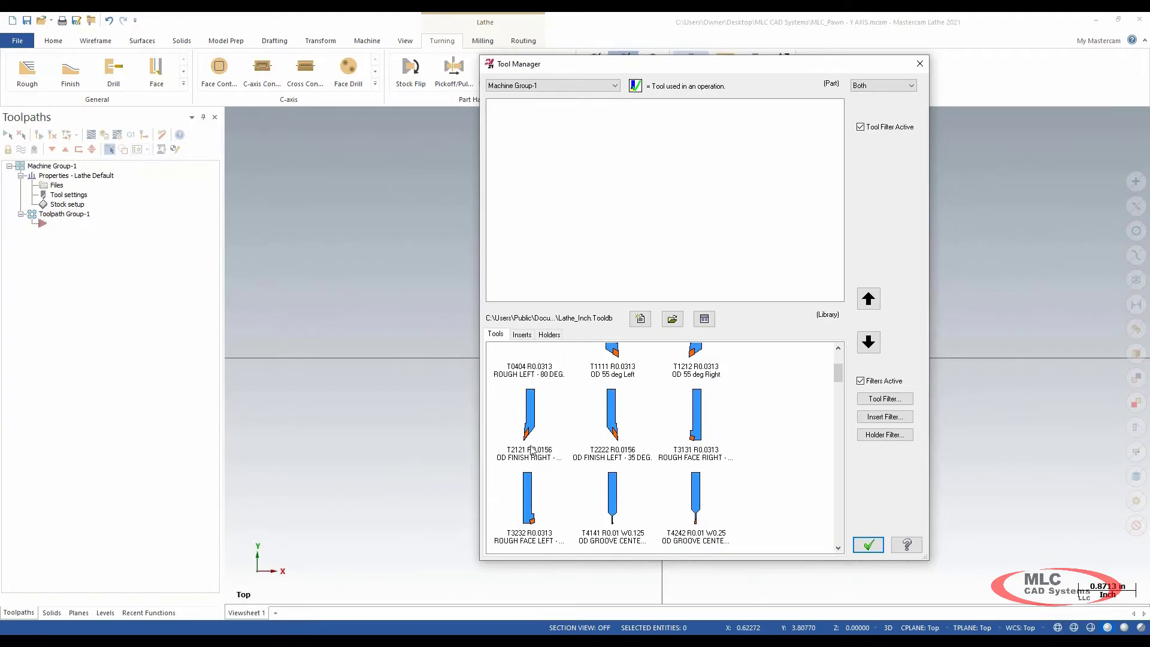
scroll(653, 472, up, 2)
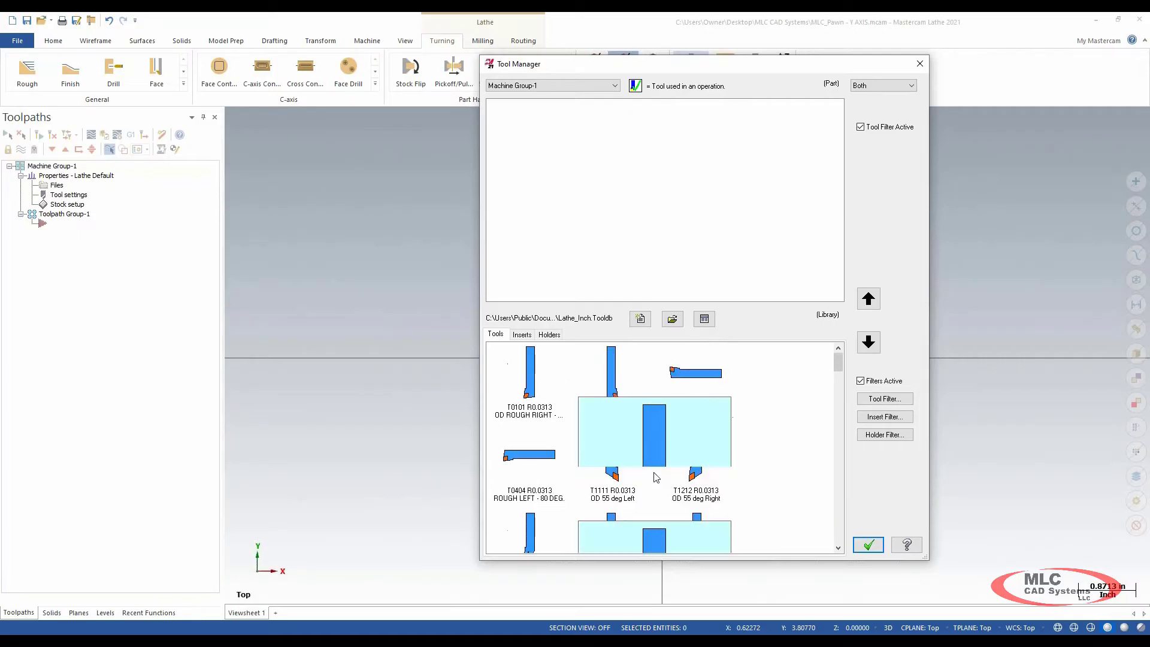
click(672, 318)
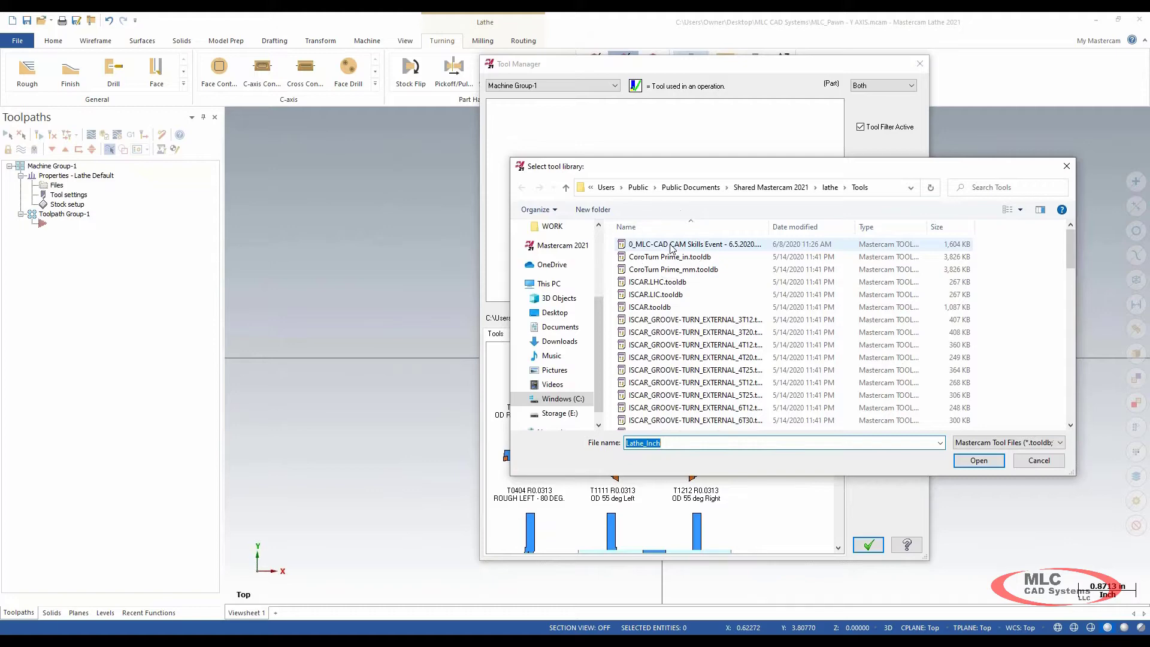
click(671, 245)
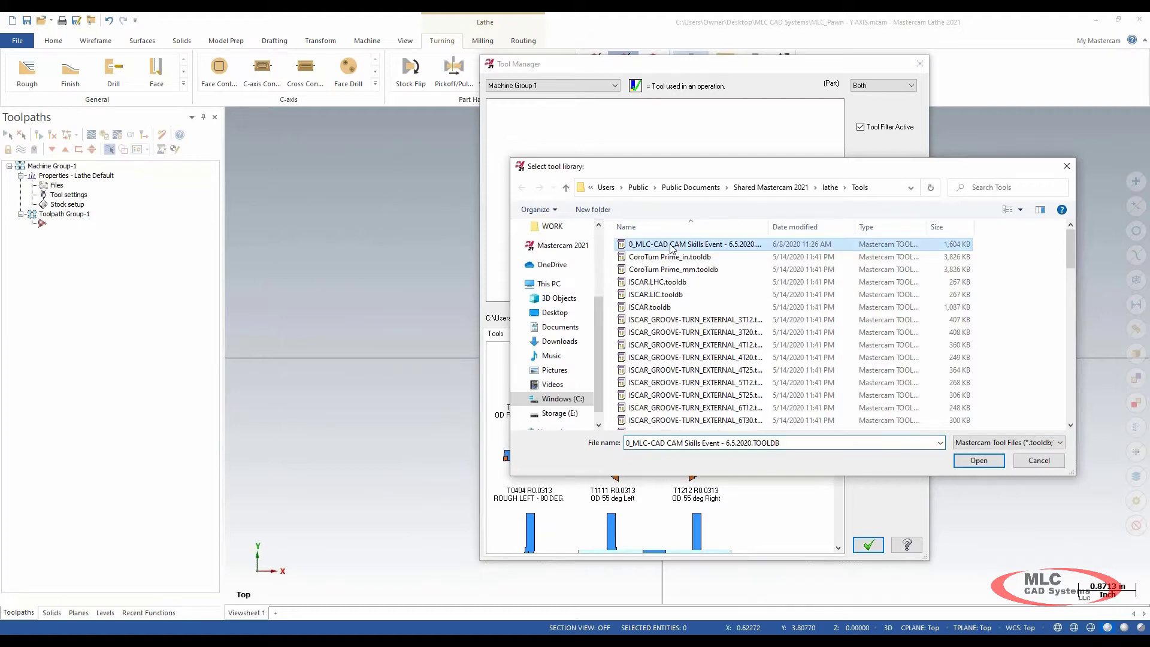
click(977, 460)
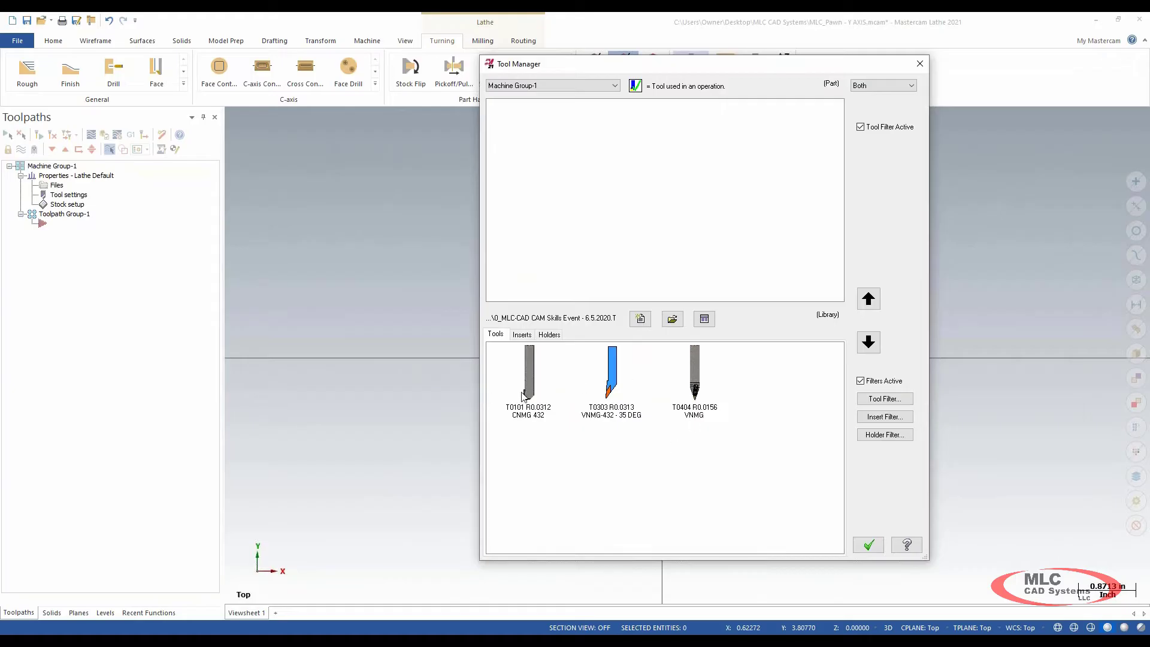
Copy the library tools T0101 CNMG 432, T0303 VNMG-432 - 35 DEG and T0404 VNMG into Machine Group-1
click(702, 372)
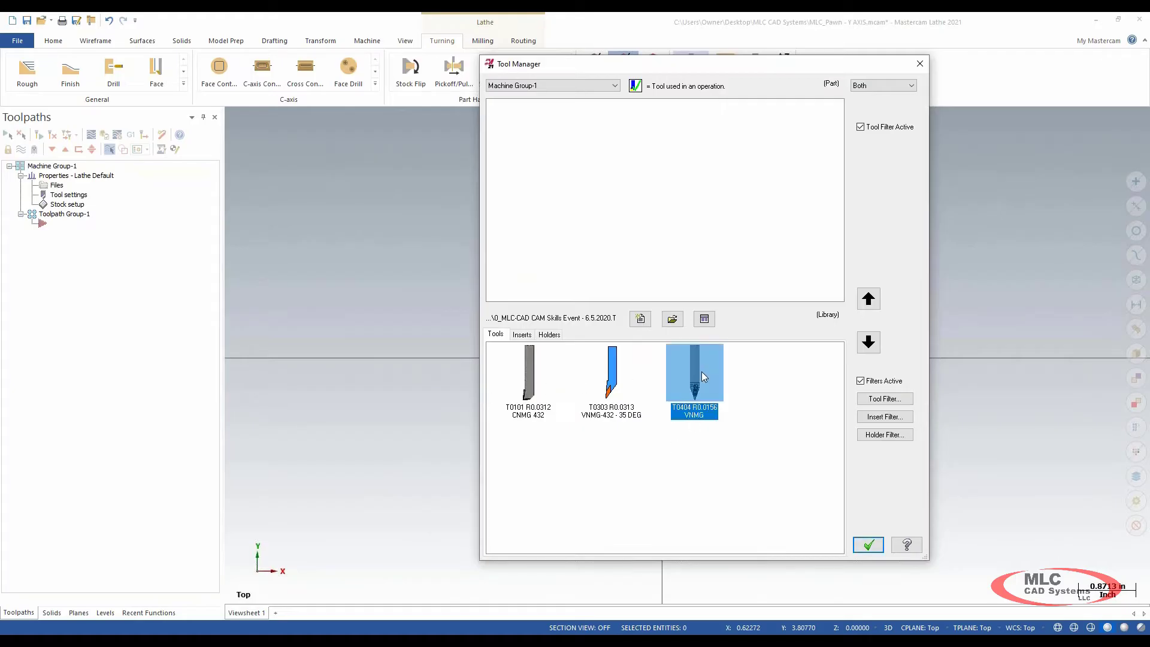
click(545, 388)
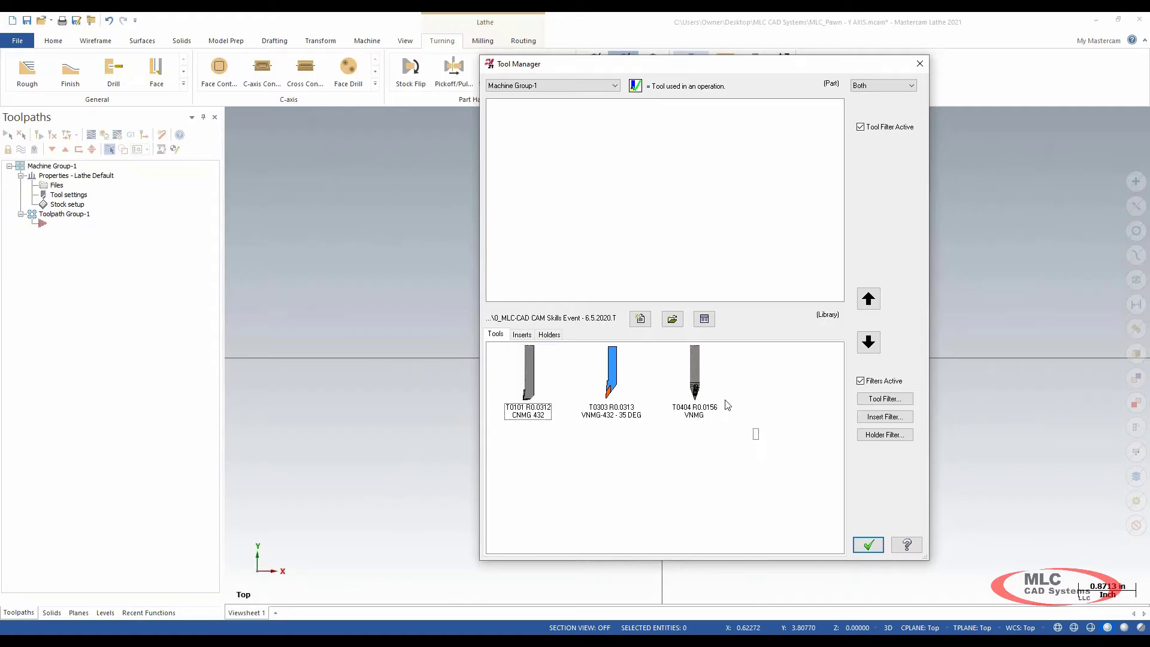
drag(756, 433, 555, 187)
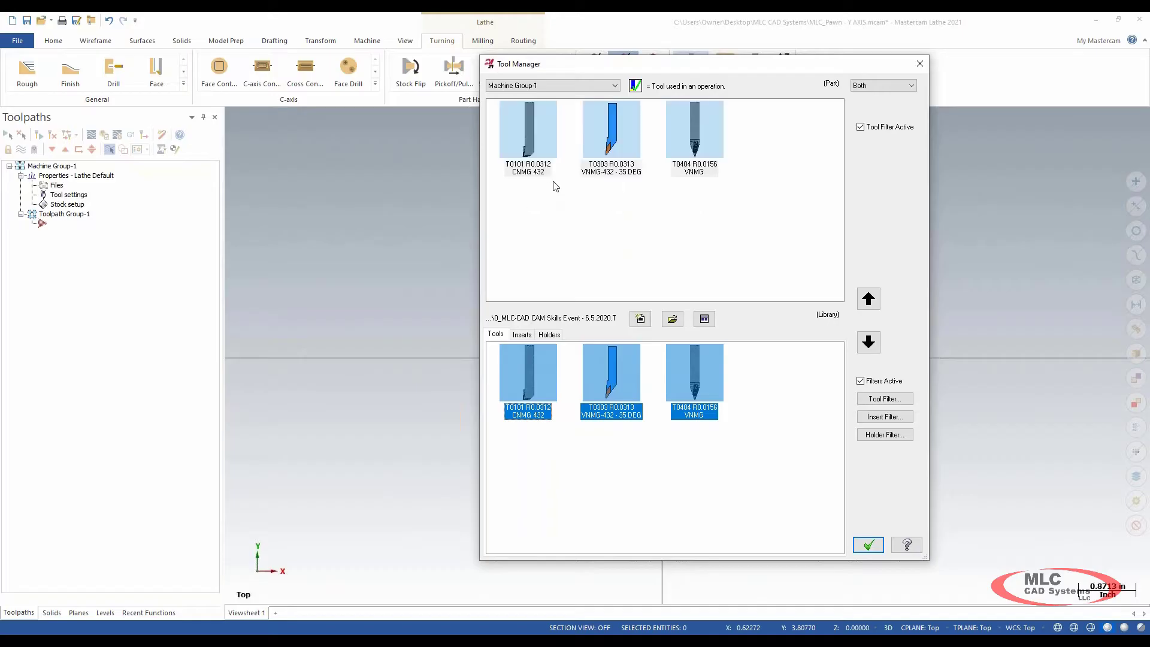
Inspect the 3D holder and insert of the machine group's T0404 VNMG tool and accept its definition
double_click(702, 121)
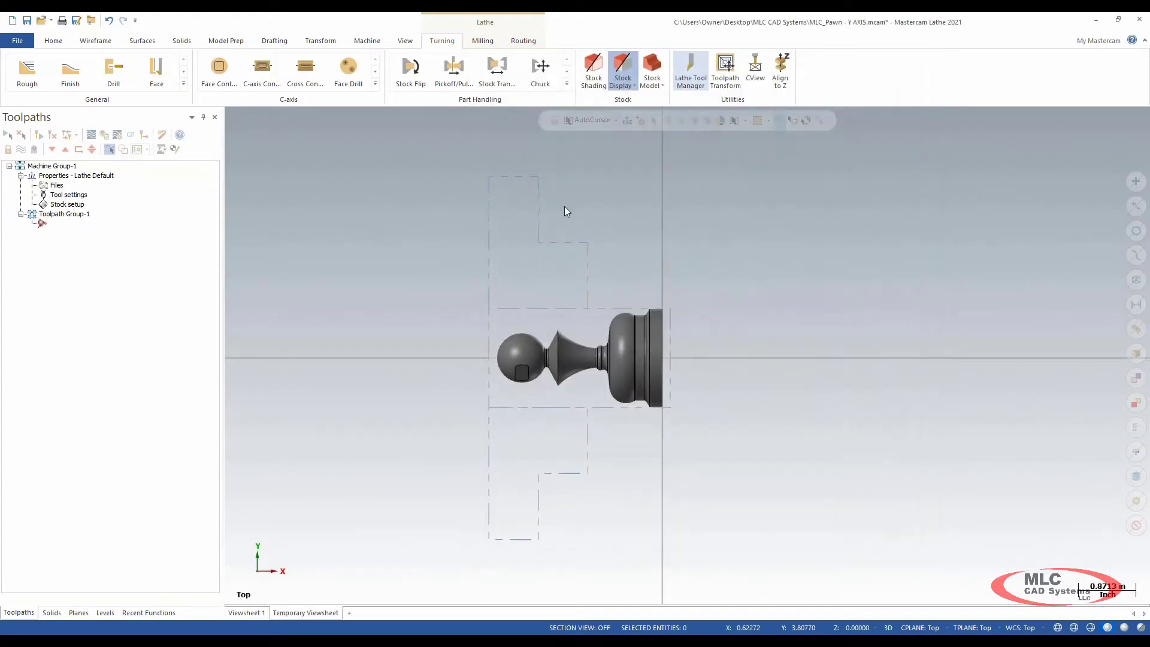
middle_drag(547, 337, 649, 580)
scroll(789, 411, up, 3)
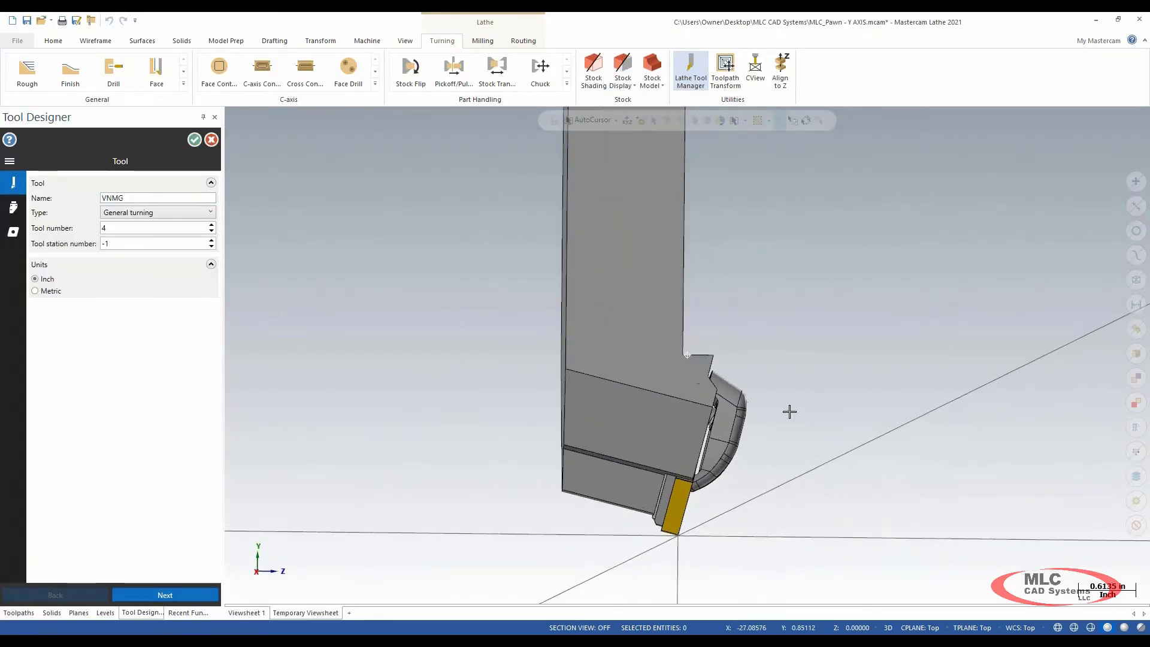
middle_drag(788, 411, 702, 506)
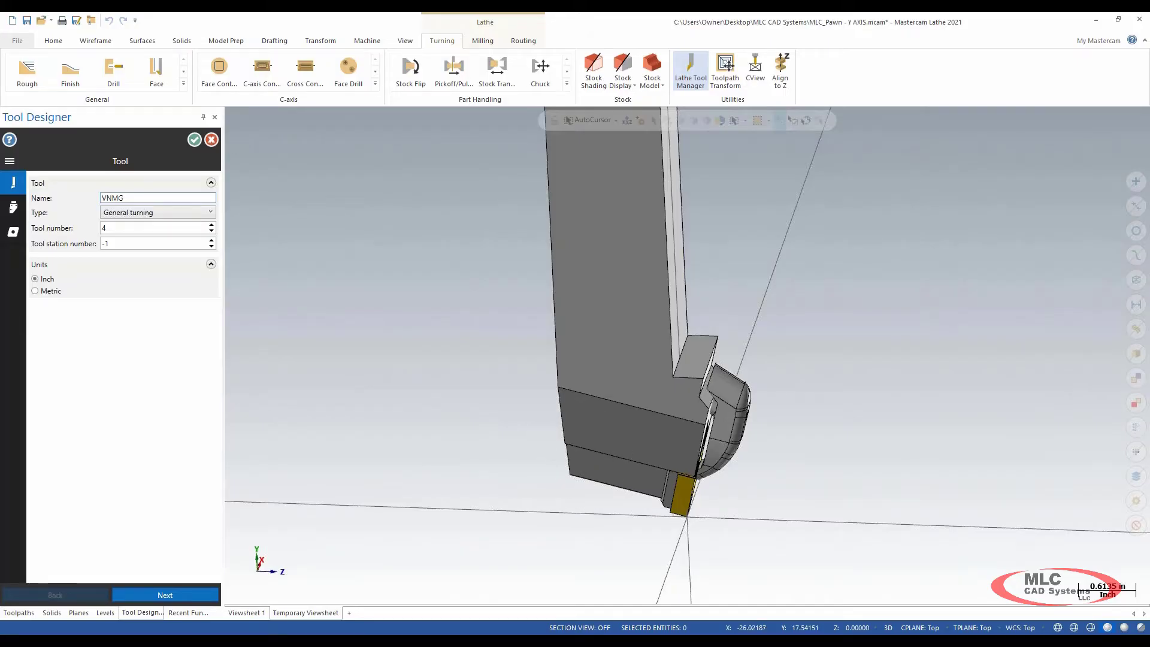
click(195, 142)
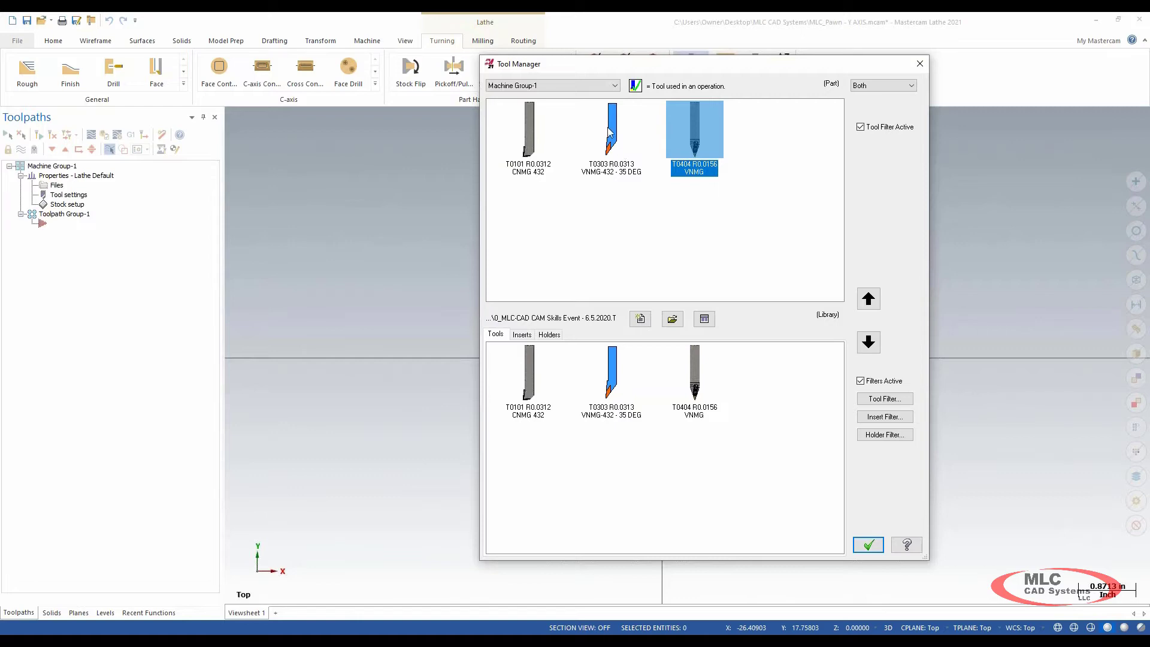
Inspect the drawn geometry of the machine group's T0303 VNMG-432 - 35 DEG tool and accept its definition
double_click(608, 132)
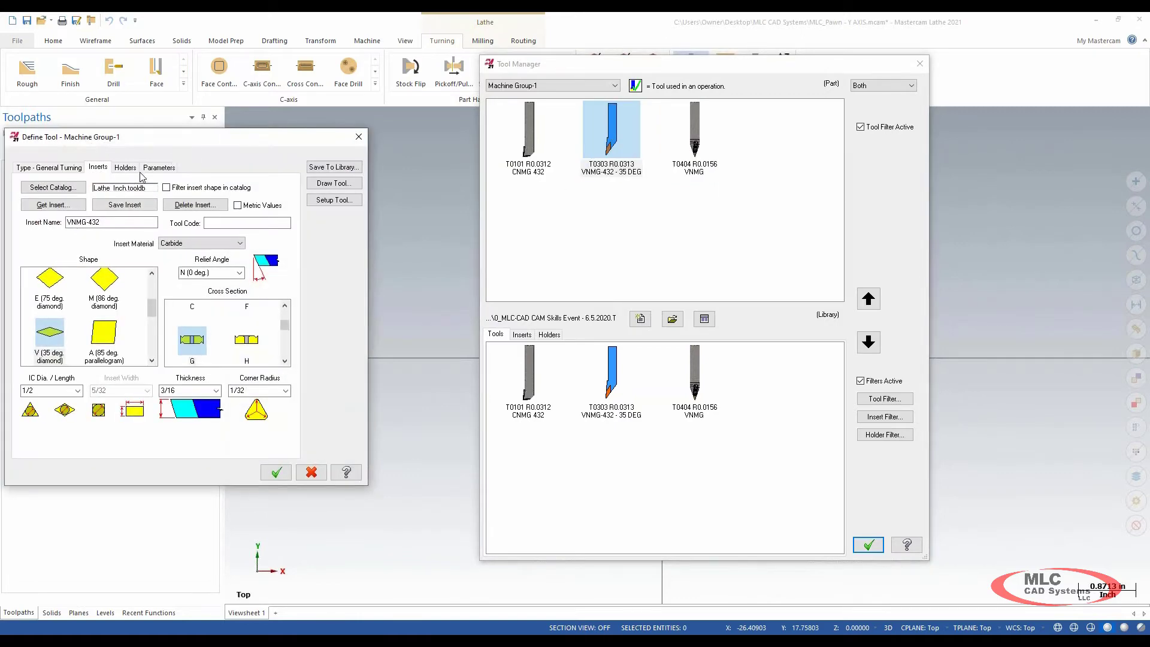
click(335, 183)
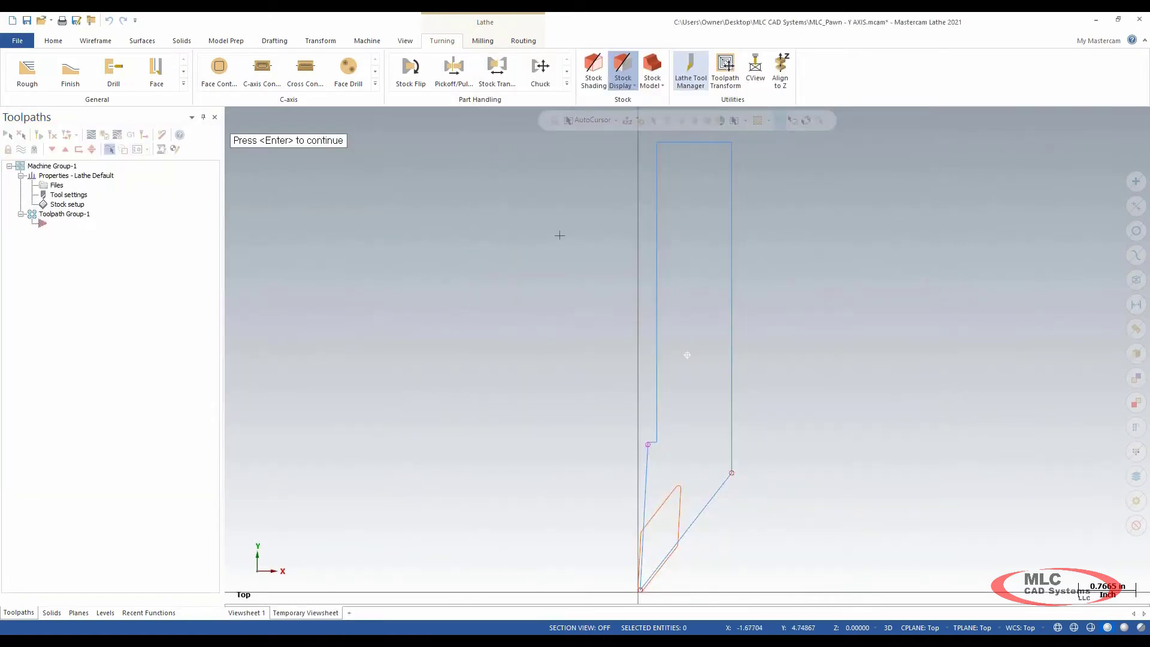
mouse_move(559, 235)
middle_down()
mouse_move(667, 239)
mouse_move(622, 228)
middle_up()
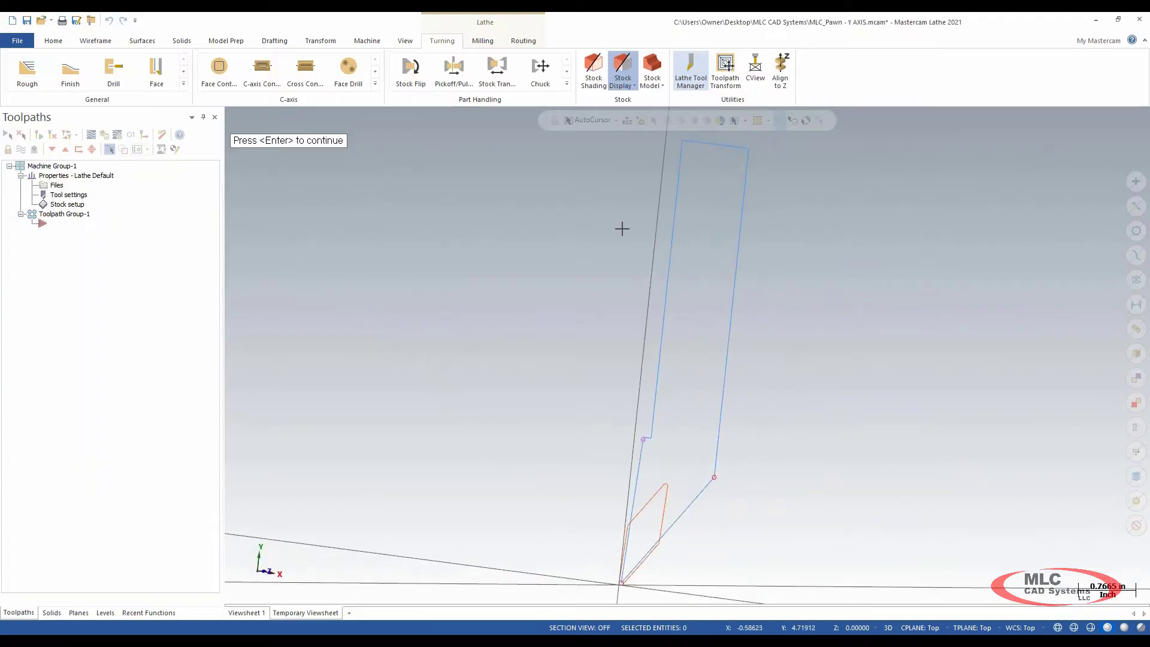
key(alt+1)
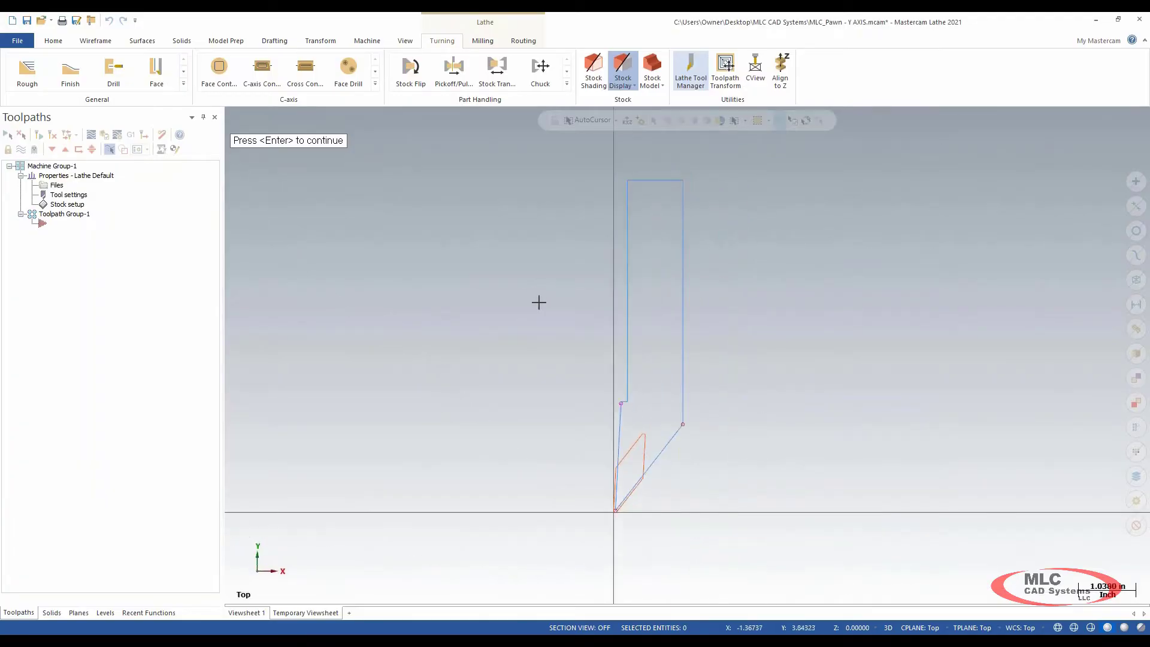
scroll(541, 302, down, 1)
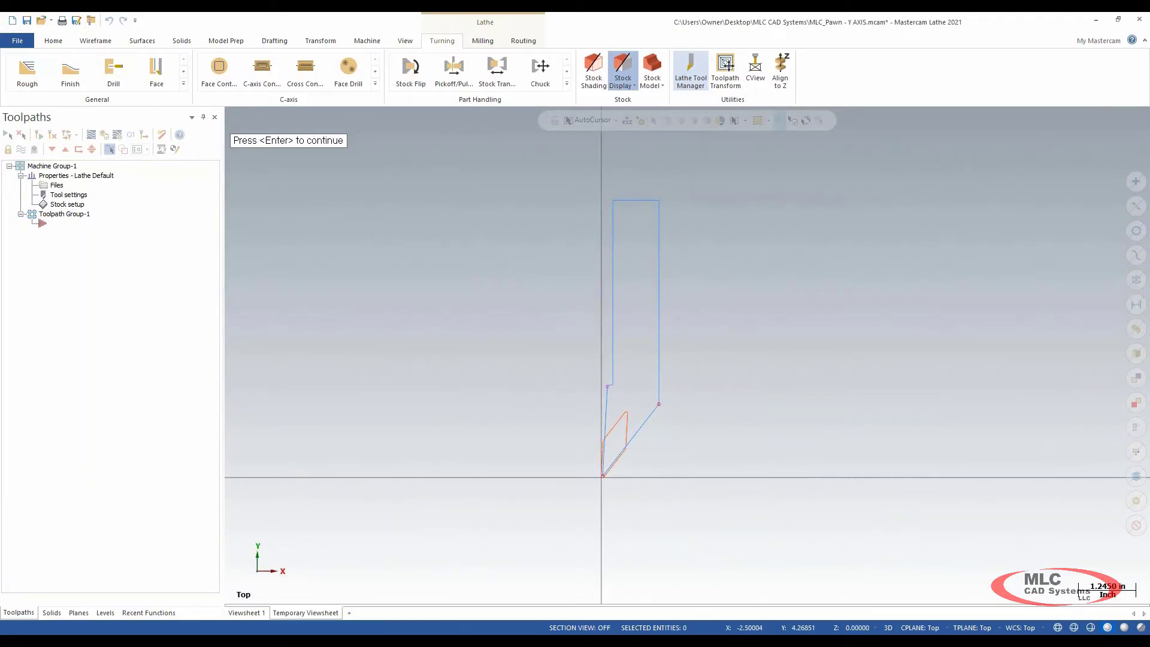
key(Return)
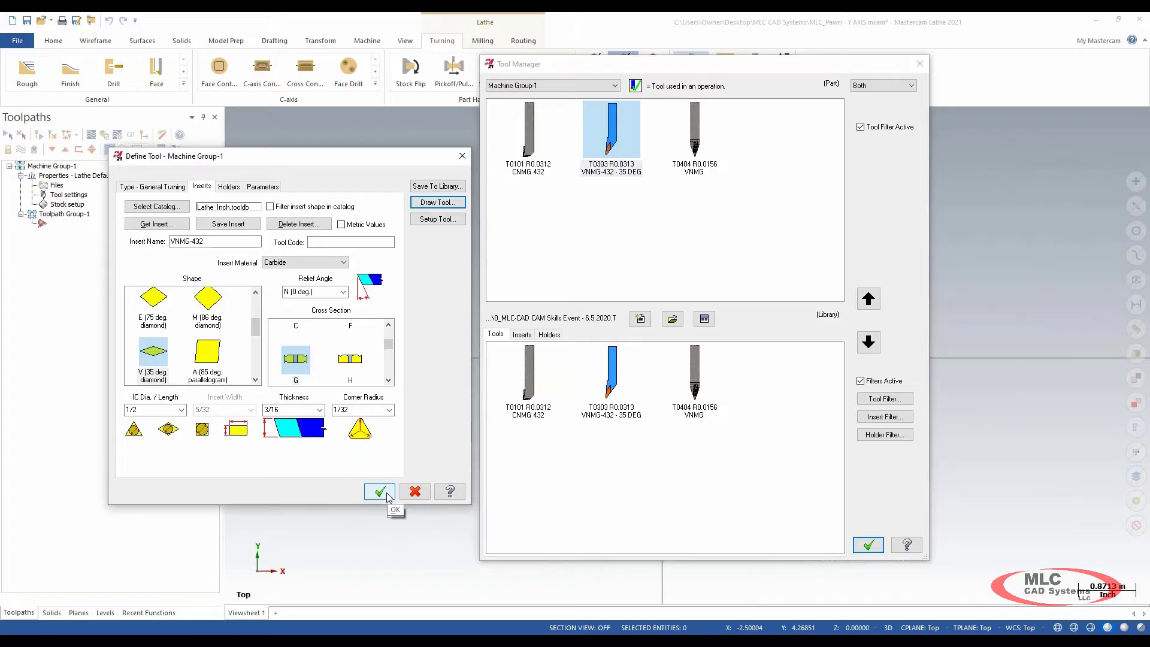
click(380, 492)
Check the three tools in Machine Group-1, accept the tool list and save the part file
click(525, 152)
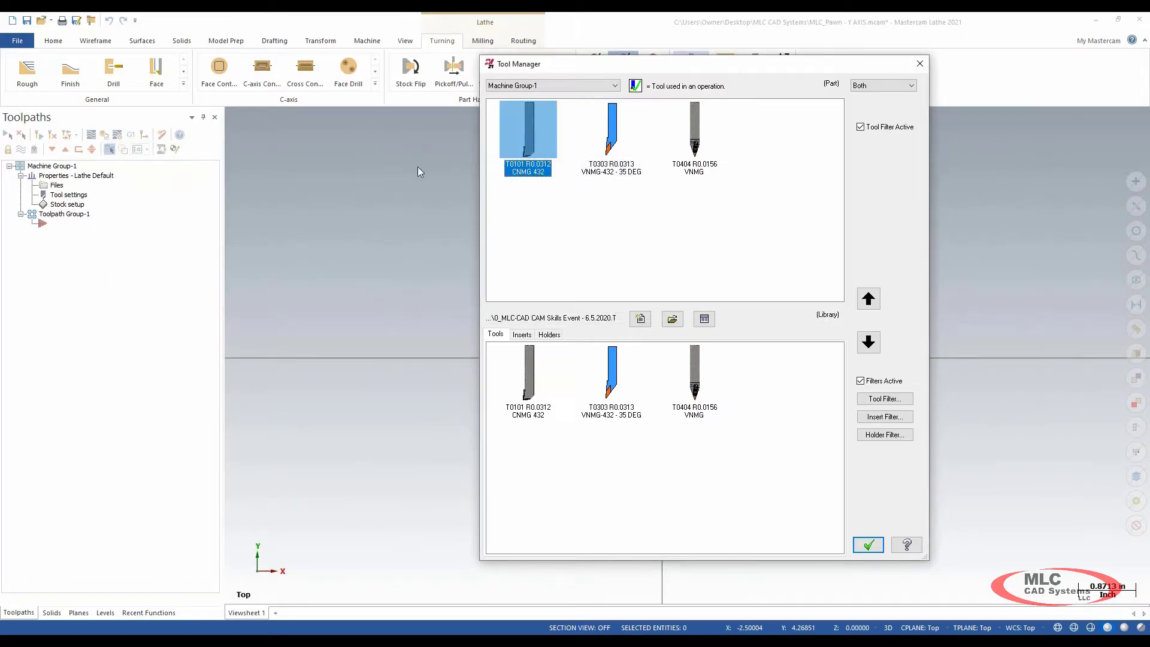
click(527, 178)
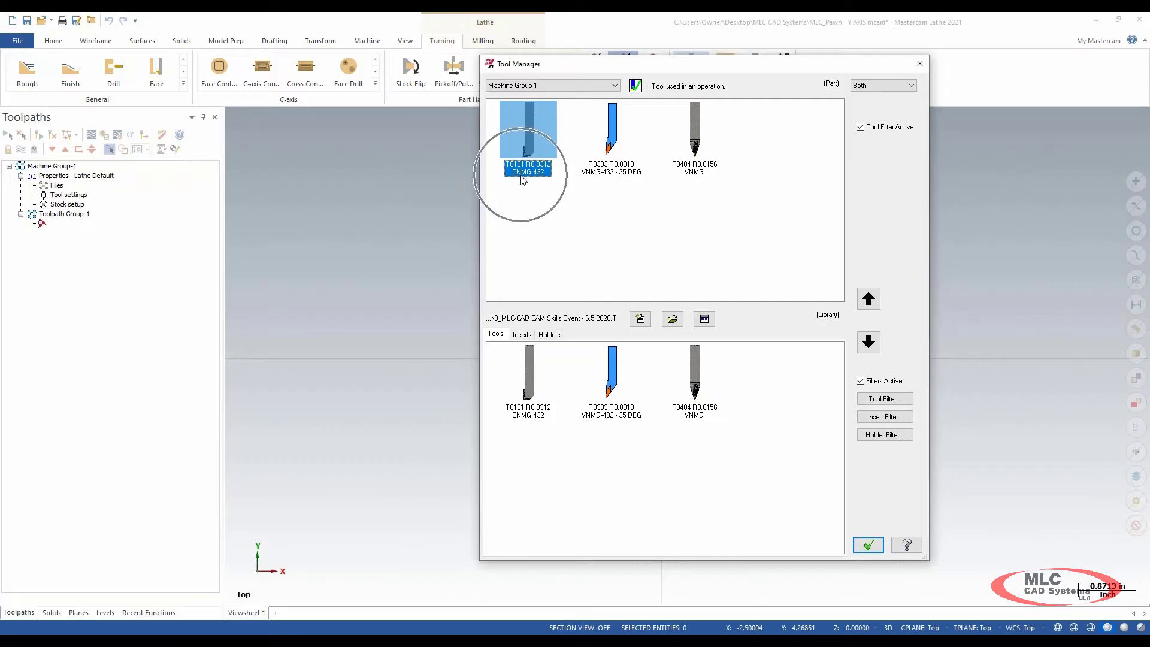
click(627, 174)
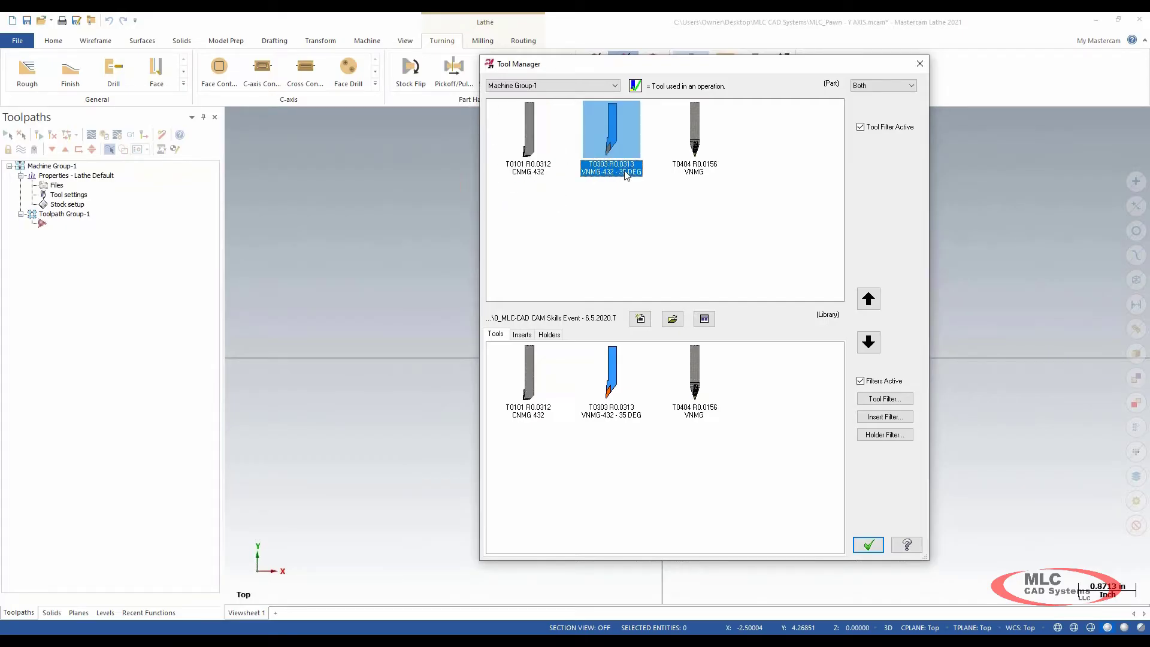
click(701, 171)
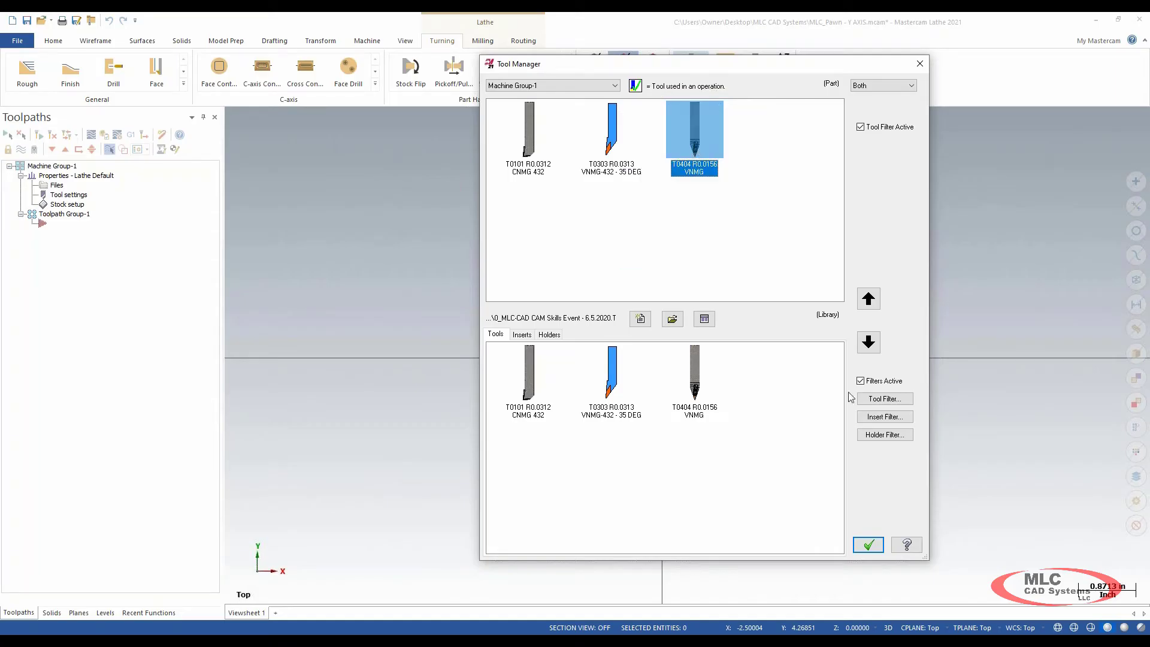
click(863, 542)
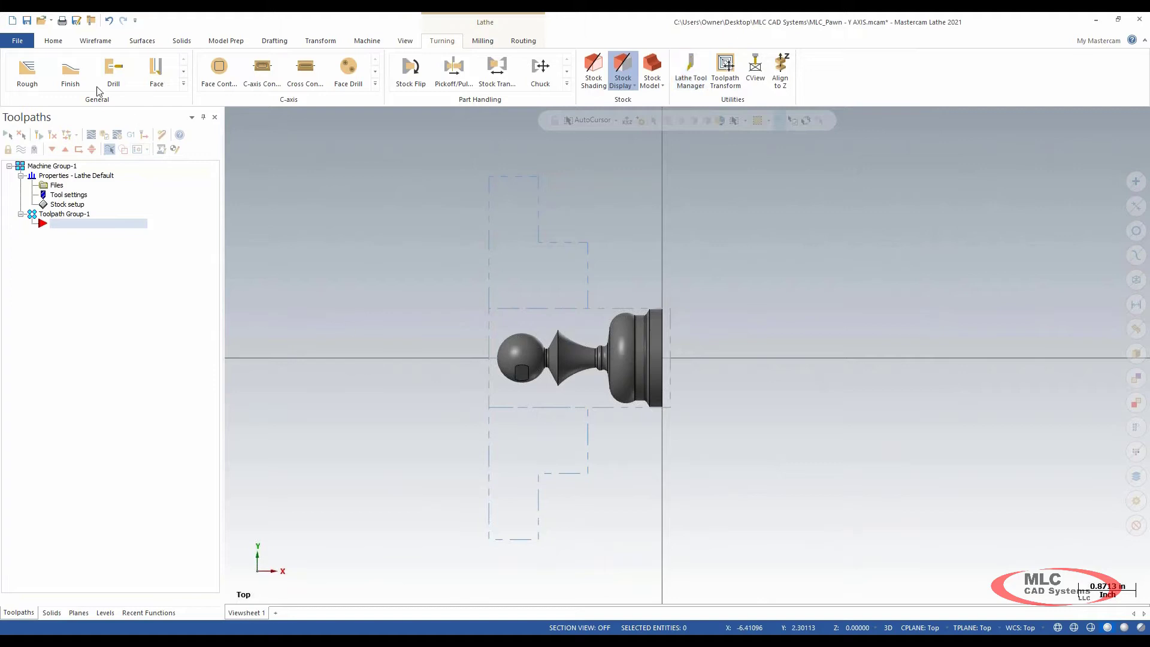
click(27, 21)
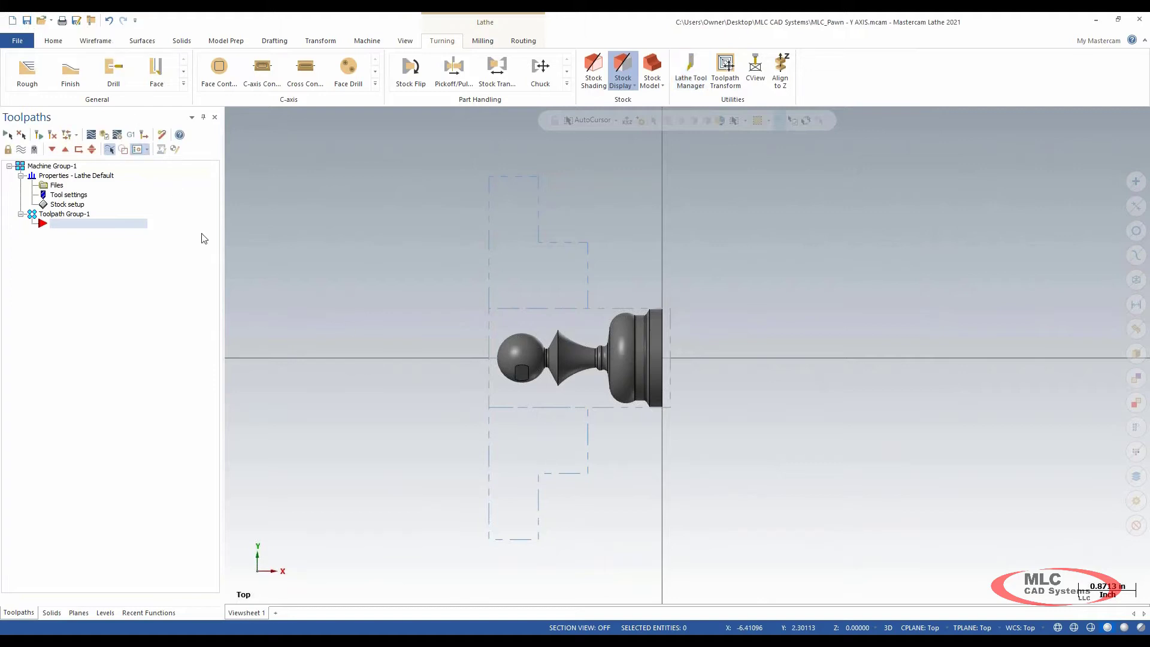
Rename Toolpath Group-1 as "pawn op1"
click(77, 215)
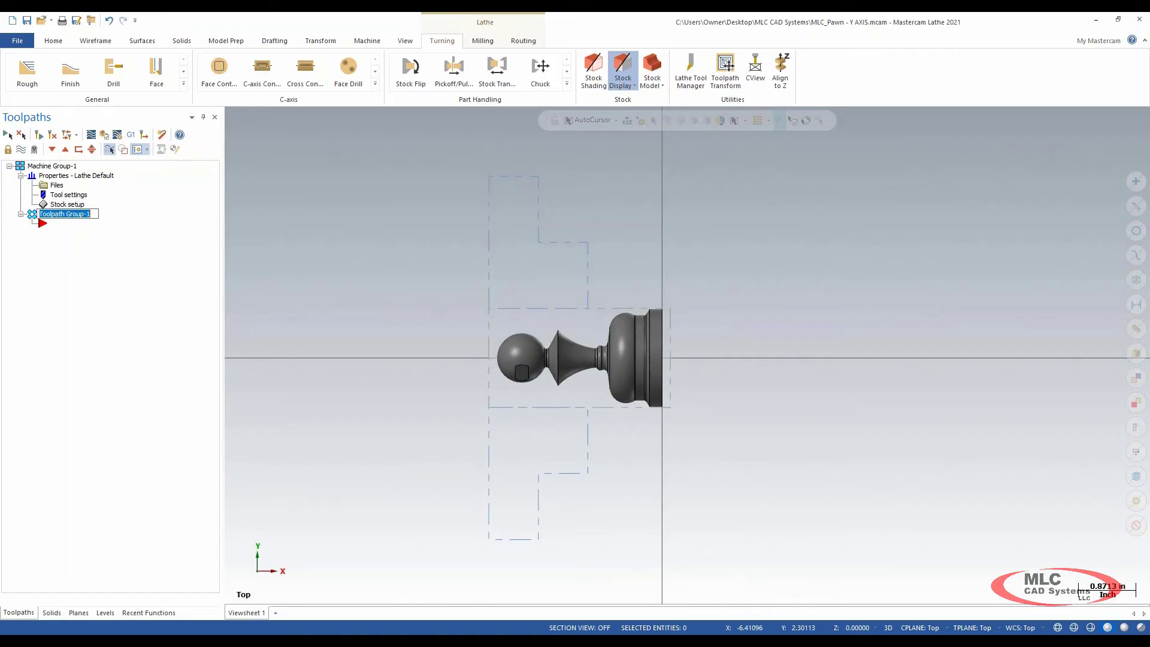
text(pawn op1)
key(Return)
Create a Face toolpath with the T0101 CNMG 432 tool and the comment TURN FACE OP1
click(155, 73)
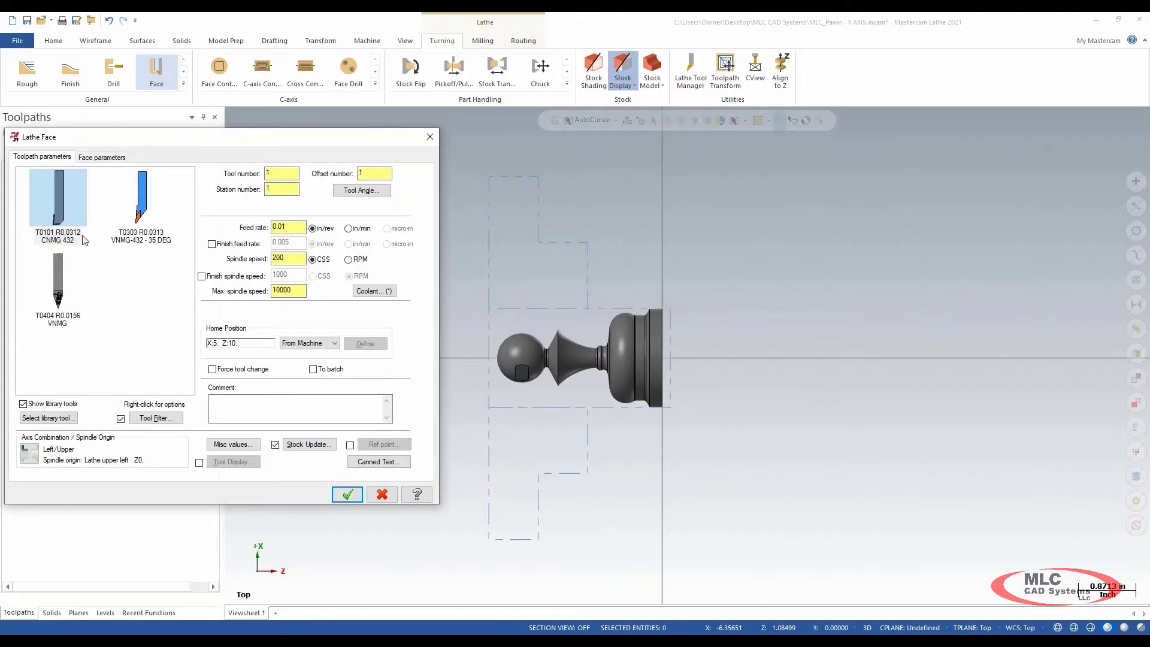
click(82, 238)
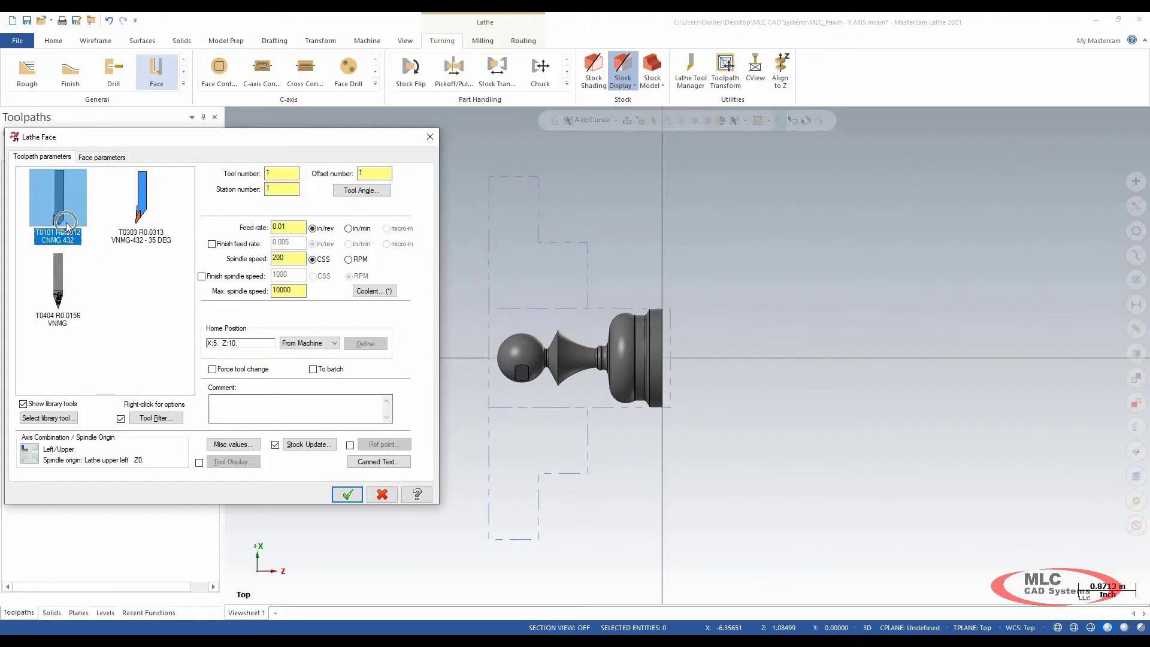
click(251, 407)
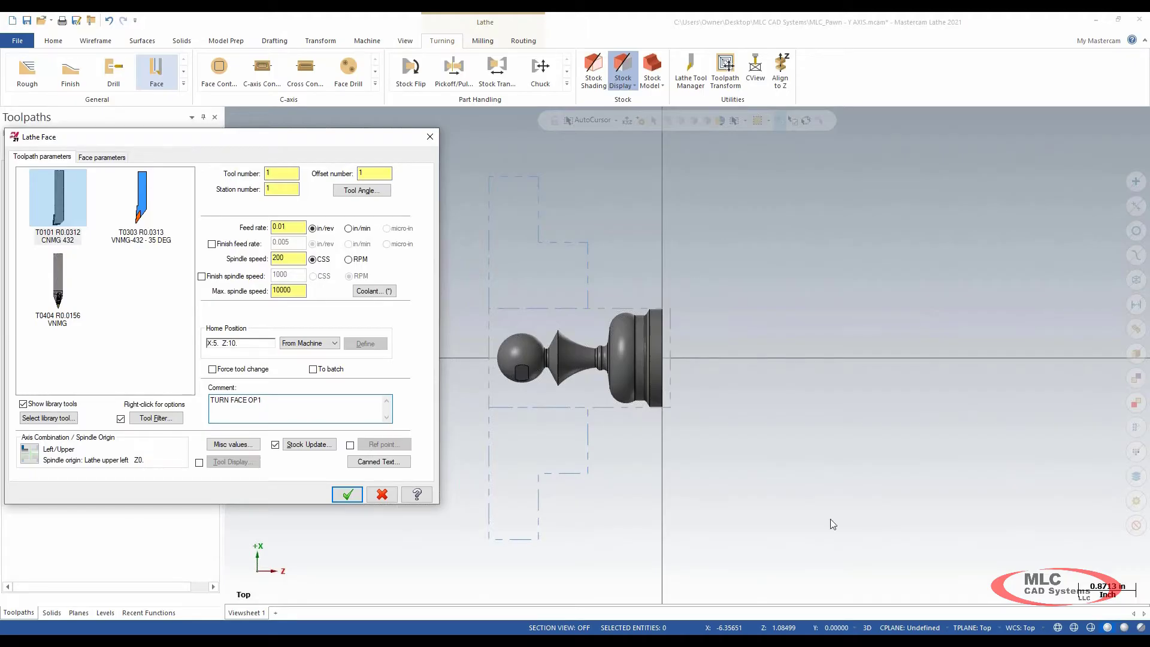
Set the facing operation's feed rate to 0.012 in/rev and enable a finish feed rate of 0.0062 in/rev
click(291, 226)
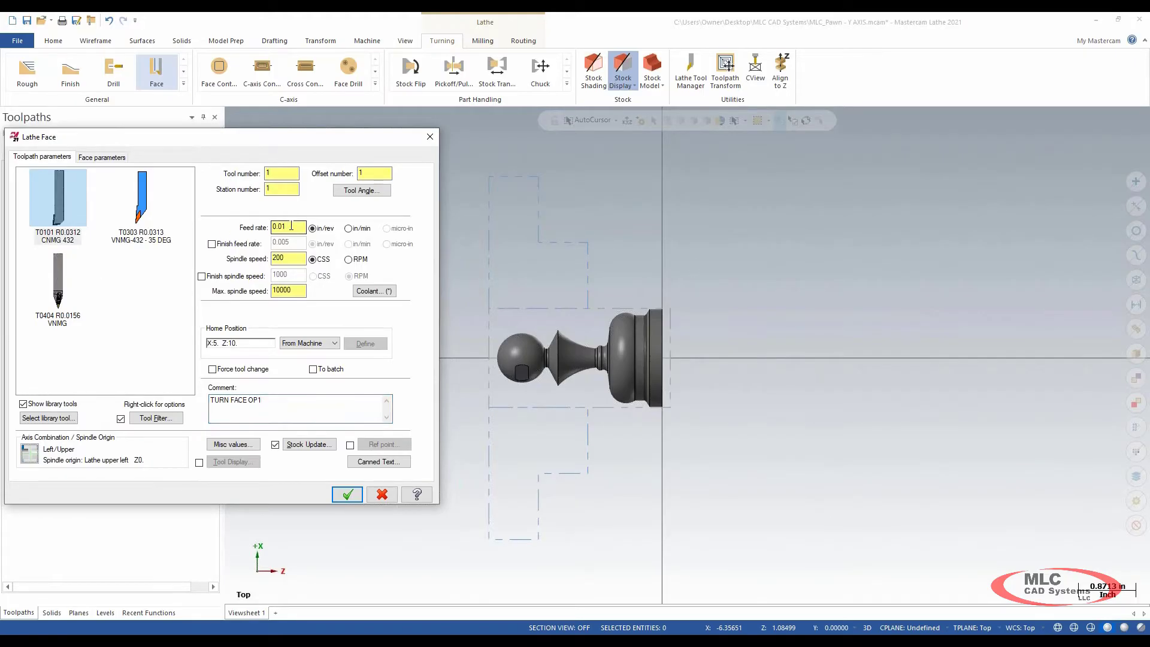
double_click(291, 227)
click(211, 244)
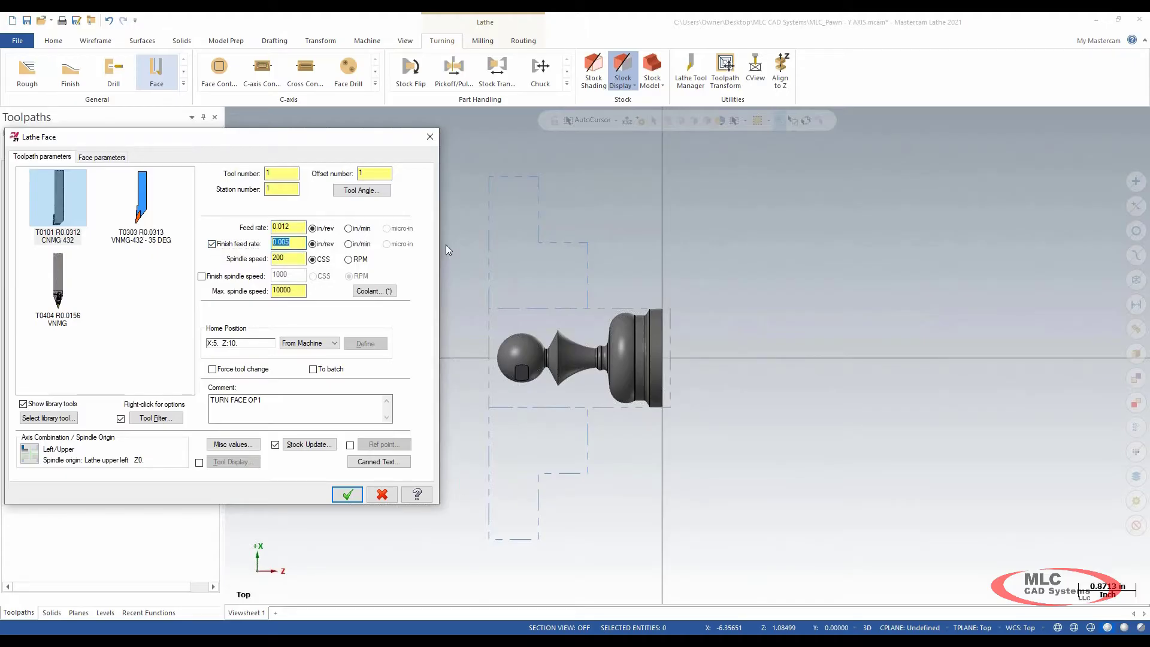
text(.0)
key(Tab)
drag(302, 241, 270, 242)
Set the facing operation's spindle speed to 450 CSS and its maximum spindle speed to 1500
drag(295, 259, 232, 256)
key(Tab)
key(Tab)
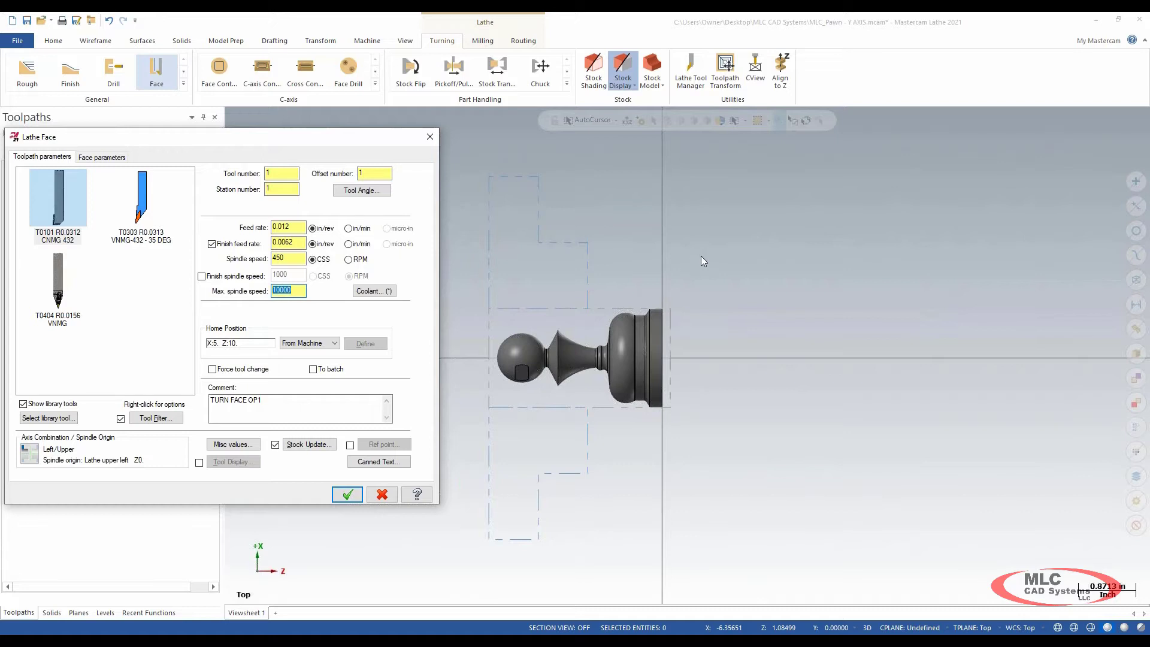
text(1500)
key(Tab)
click(391, 292)
Enable a rough stepover of 0.08 for the facing cut and generate the Lathe Face toolpath
click(101, 159)
drag(197, 138, 303, 131)
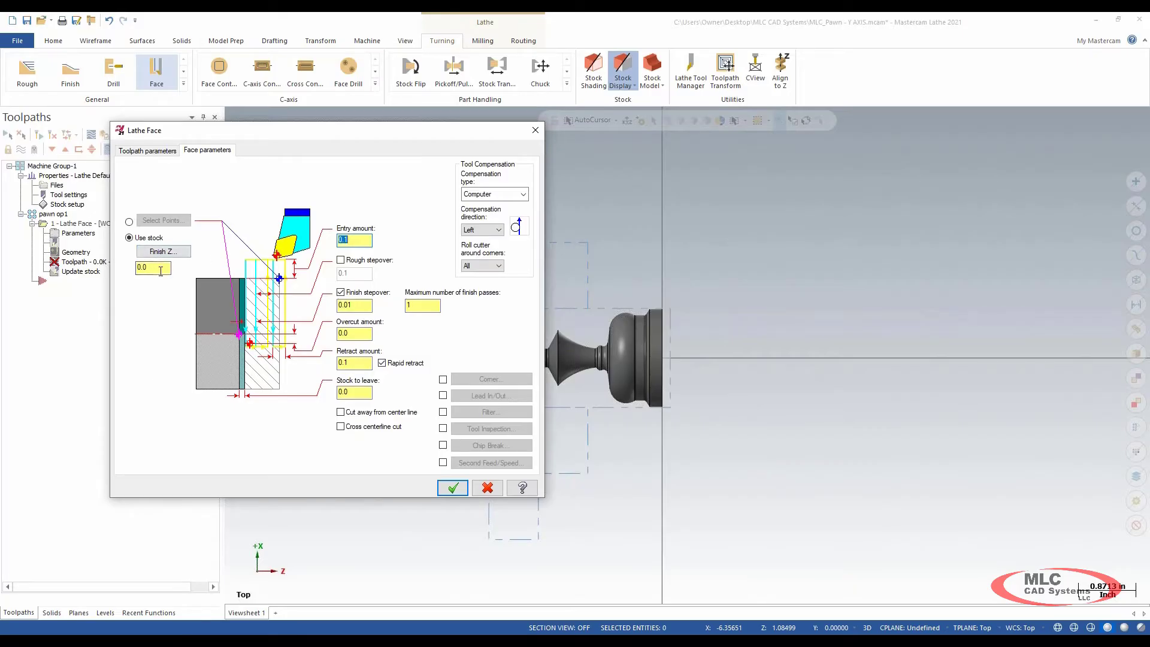
key(ctrl)
click(341, 261)
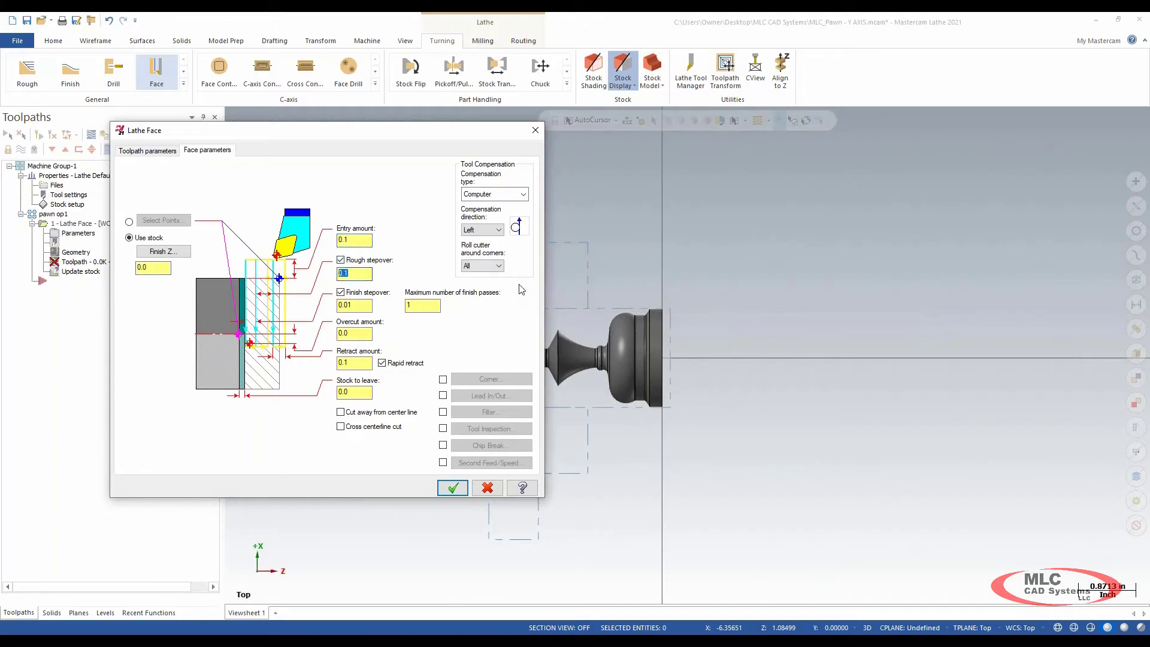
text(.08)
key(Tab)
key(Tab)
click(452, 489)
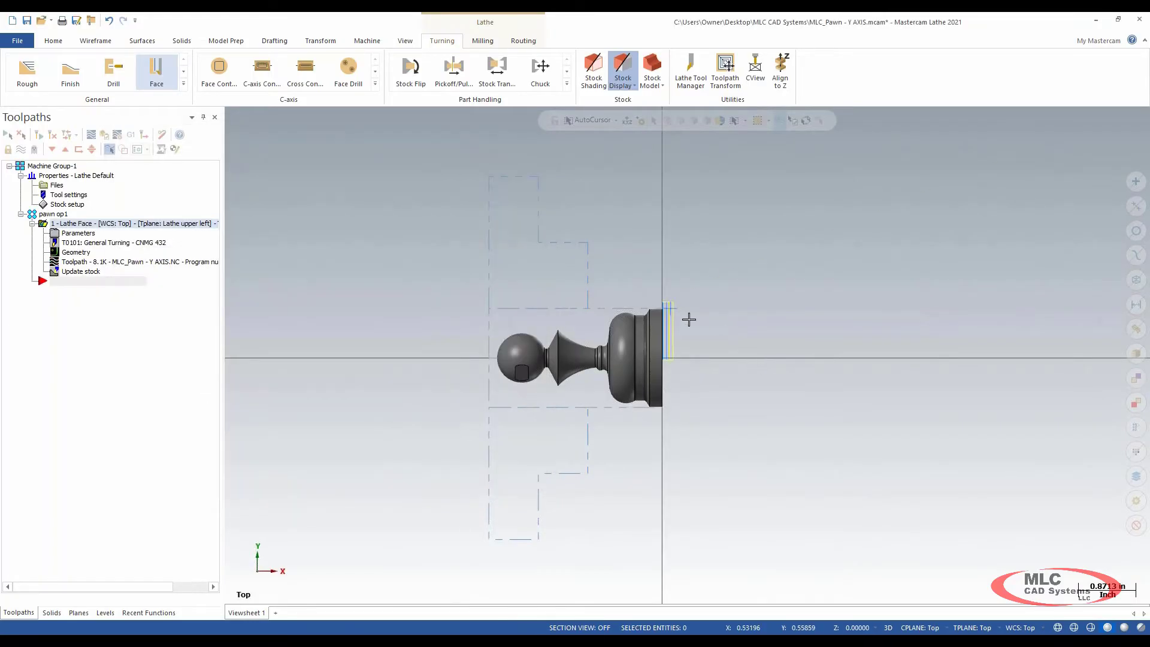
scroll(689, 320, up, 3)
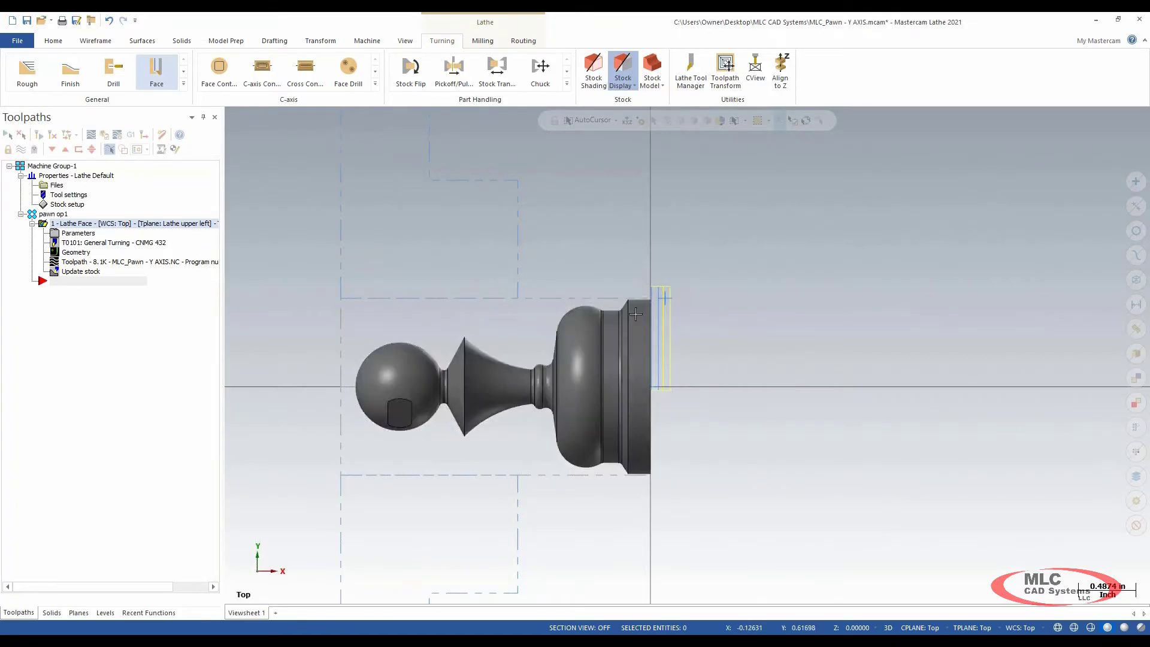
click(115, 227)
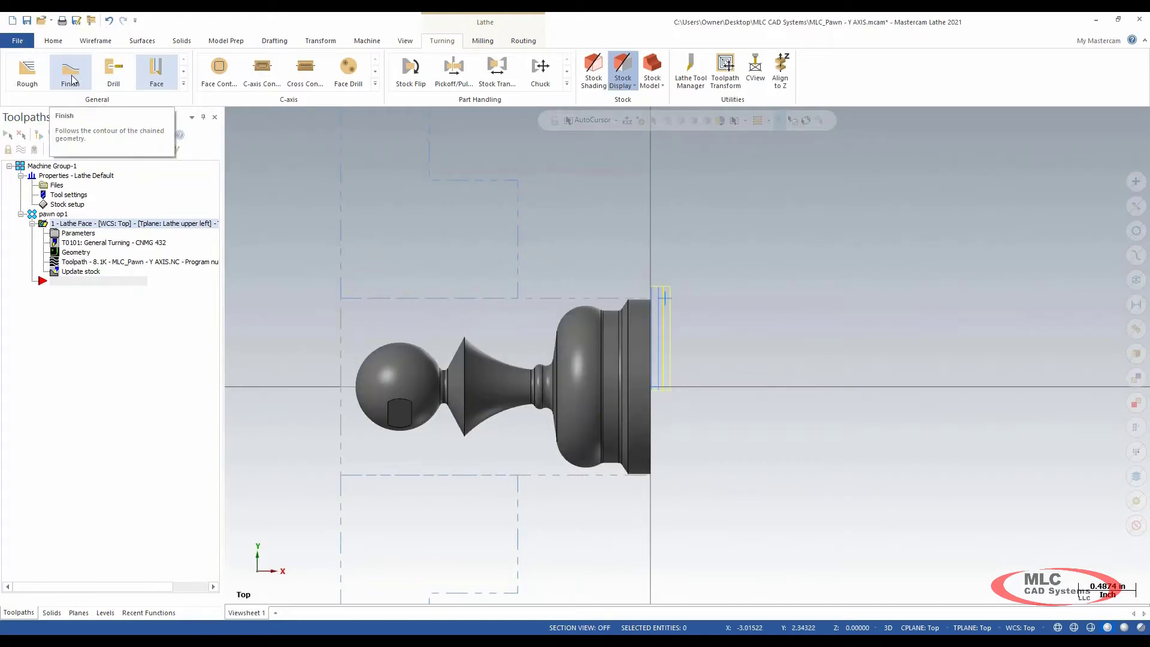
Start a Lathe Finish toolpath and chain the outer edge of the pawn's base rim from the solid profile, running away from the faced end
scroll(665, 317, up, 3)
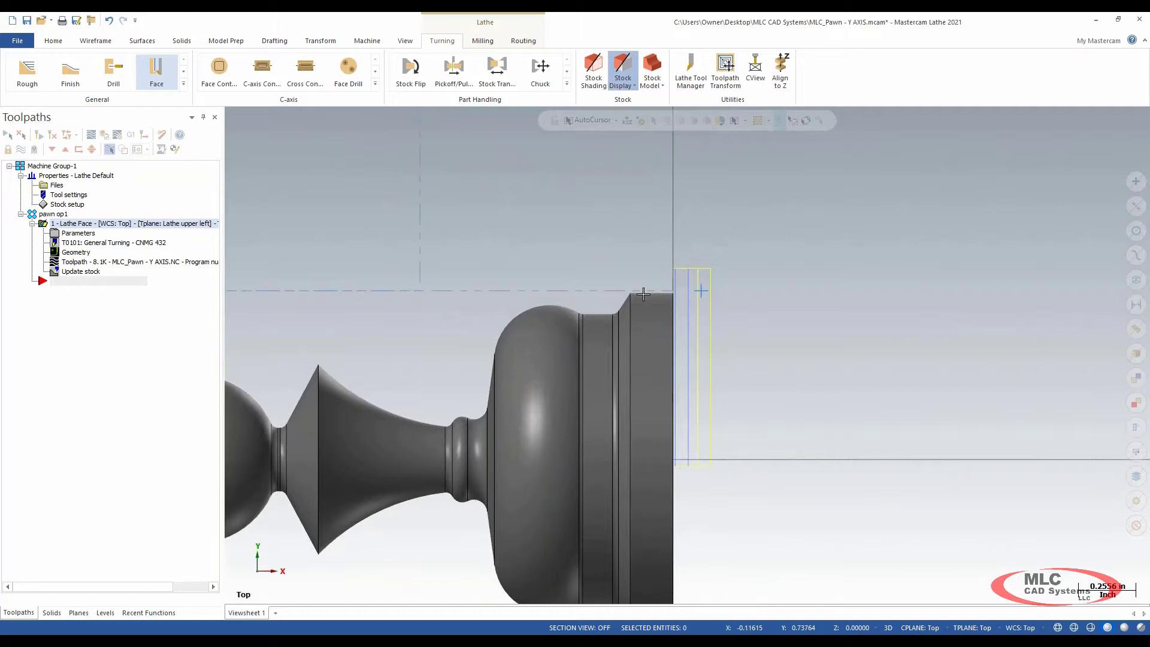
scroll(644, 293, up, 3)
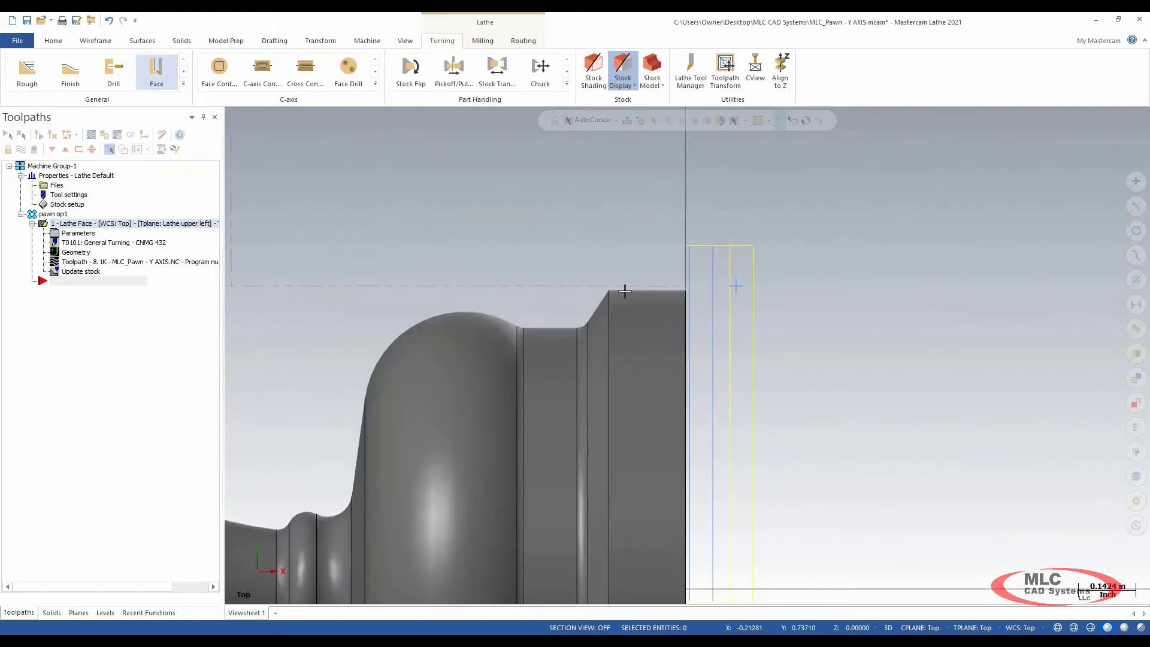
scroll(744, 285, down, 5)
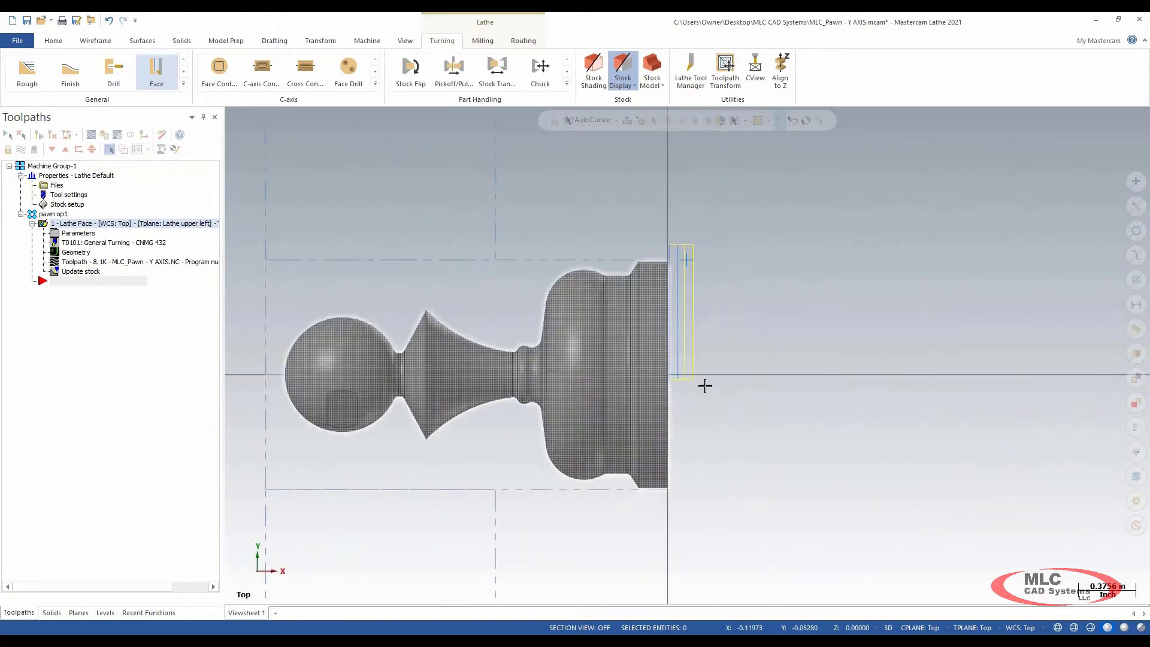
click(70, 75)
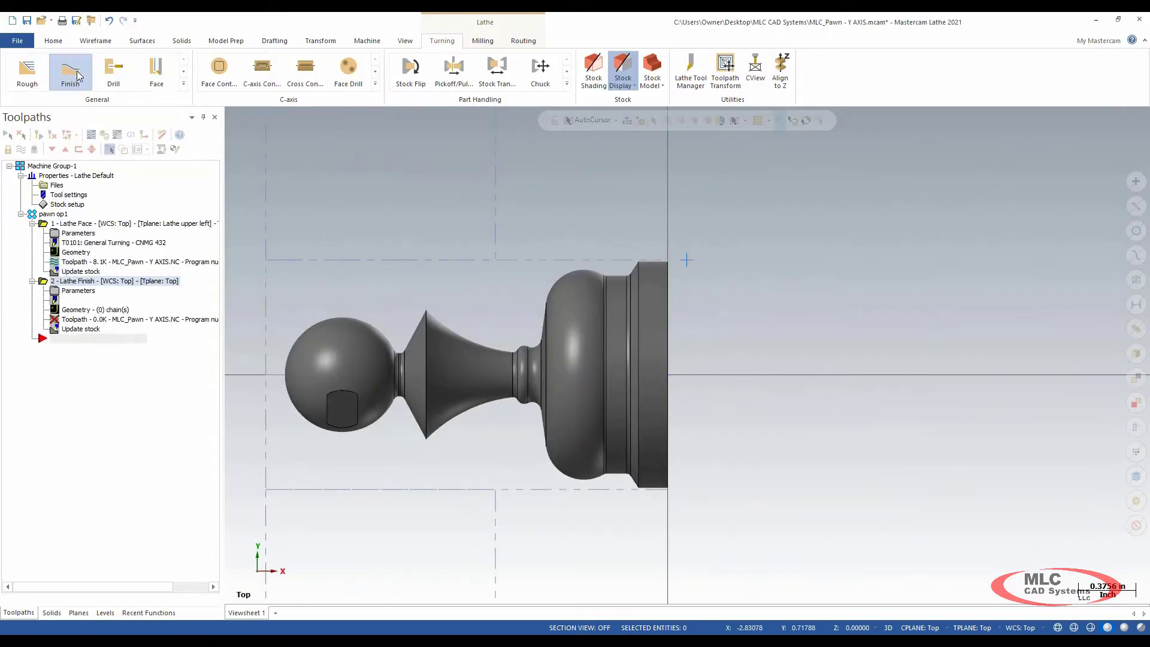
scroll(849, 417, down, 1)
scroll(849, 417, down, 1)
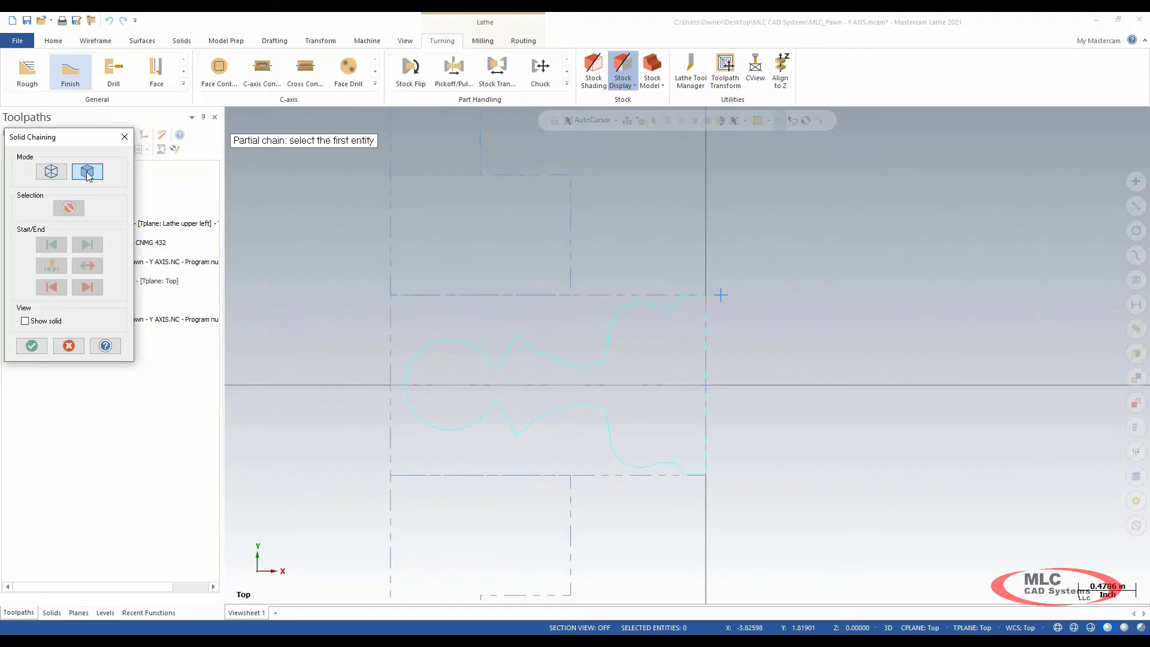
click(51, 173)
click(88, 173)
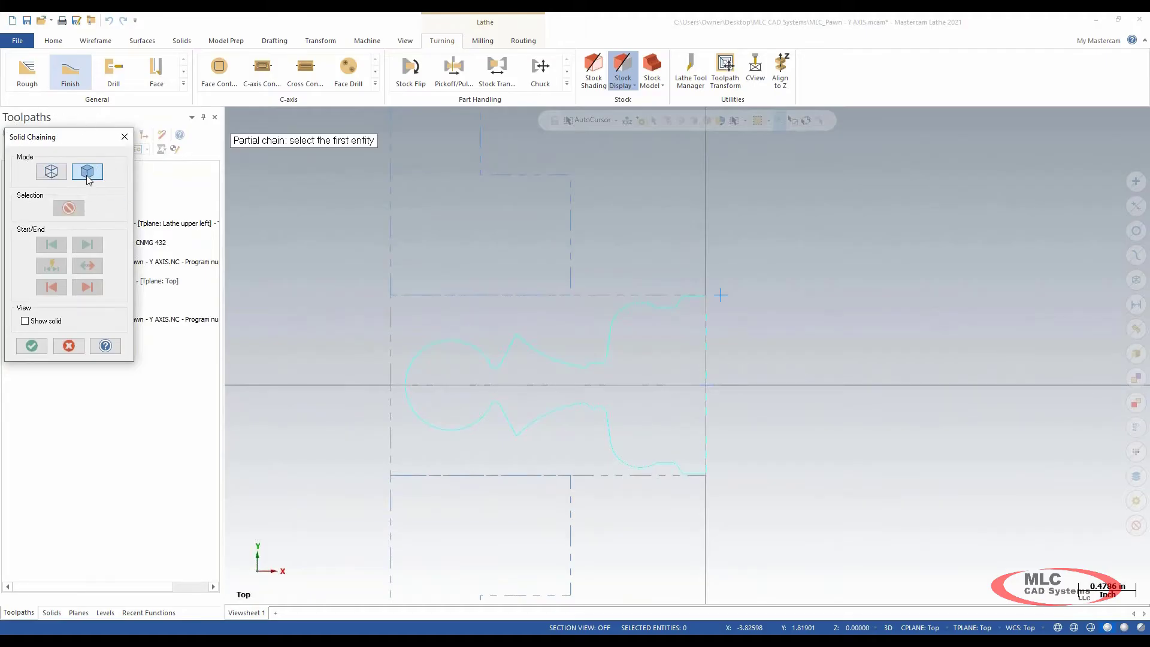
click(88, 174)
scroll(705, 286, up, 3)
click(705, 286)
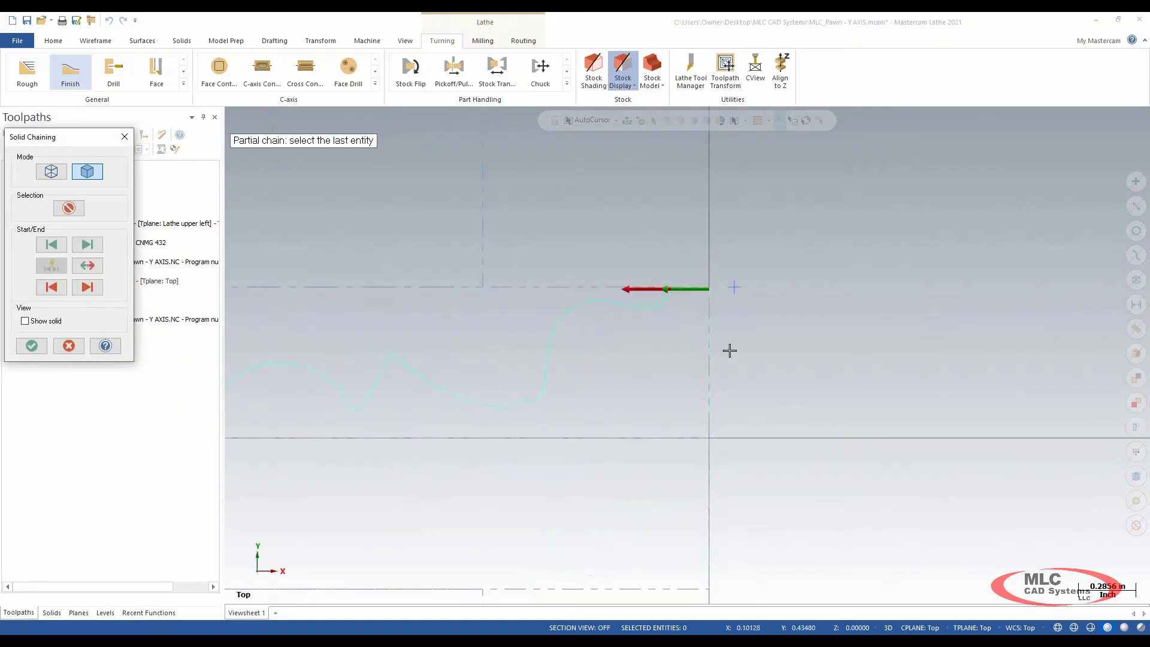
scroll(752, 285, down, 3)
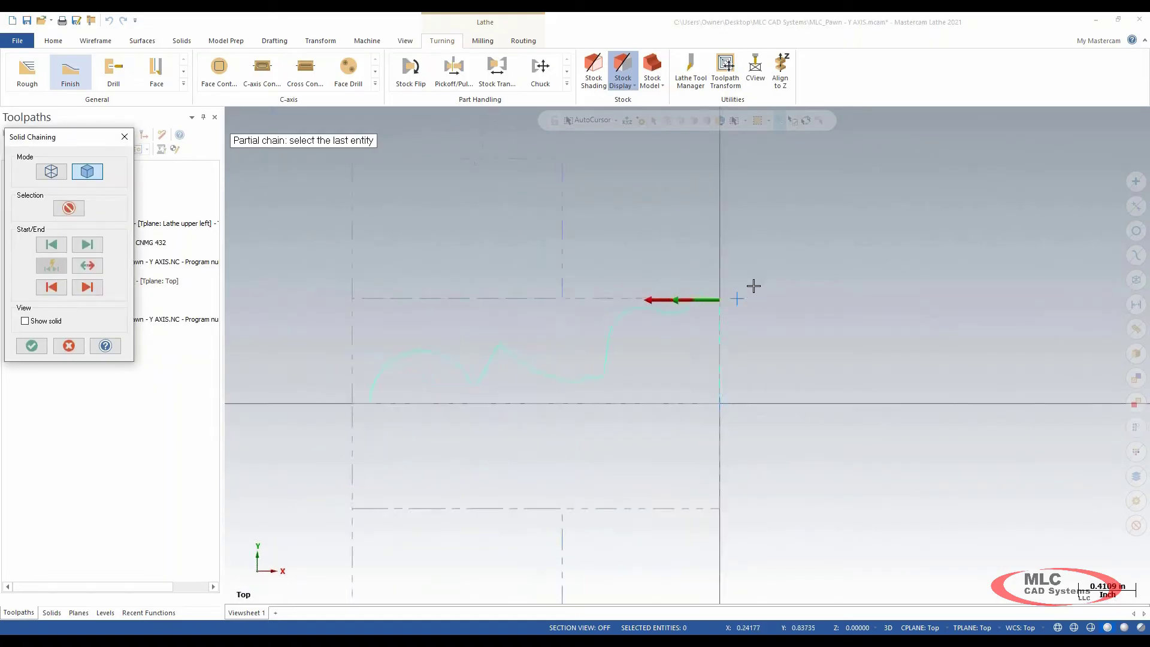
click(31, 346)
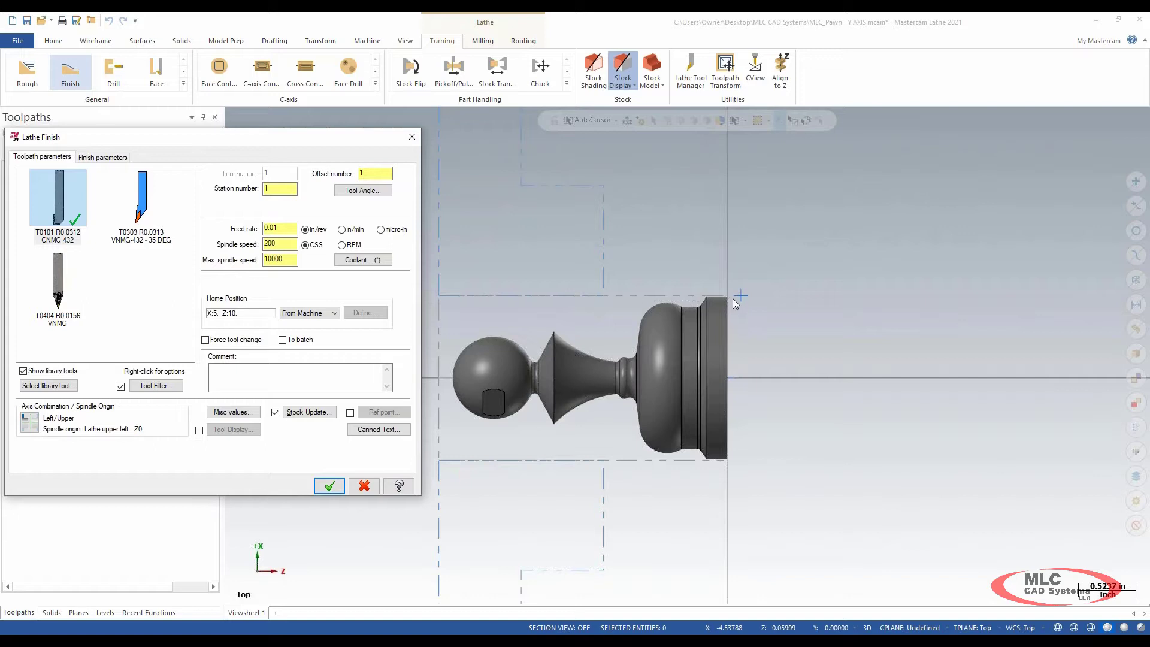
Comment the finish operation FIN OD OP1, change its spindle speed and limit the maximum spindle speed to 1500
click(305, 378)
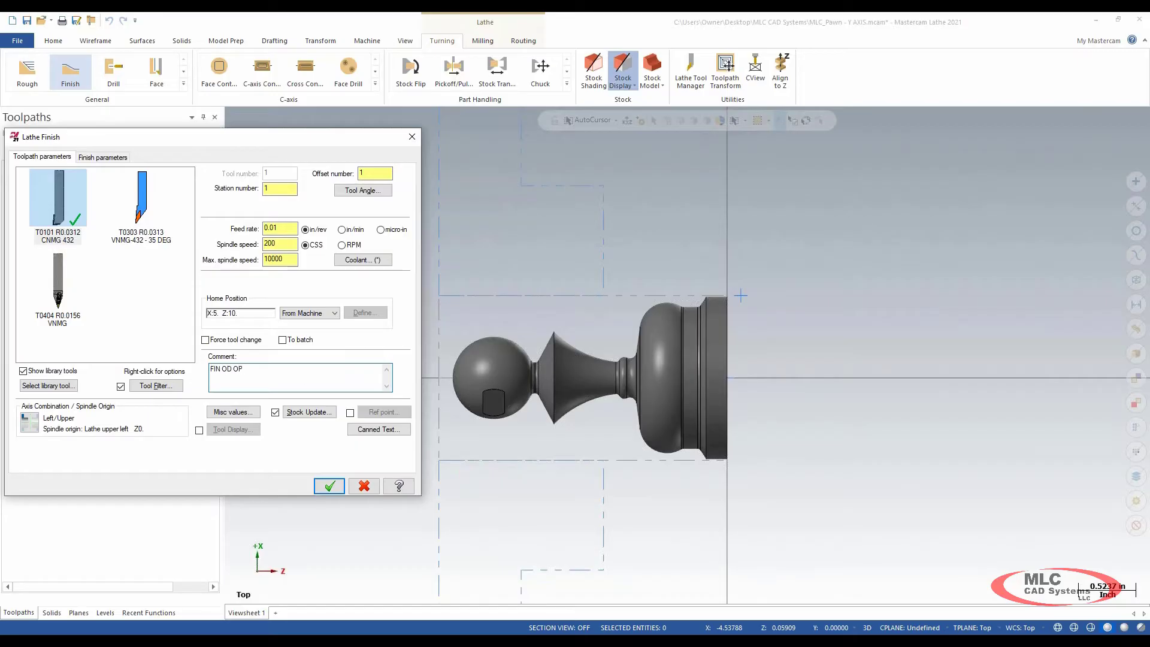
key(ctrl+a)
double_click(278, 244)
text(35)
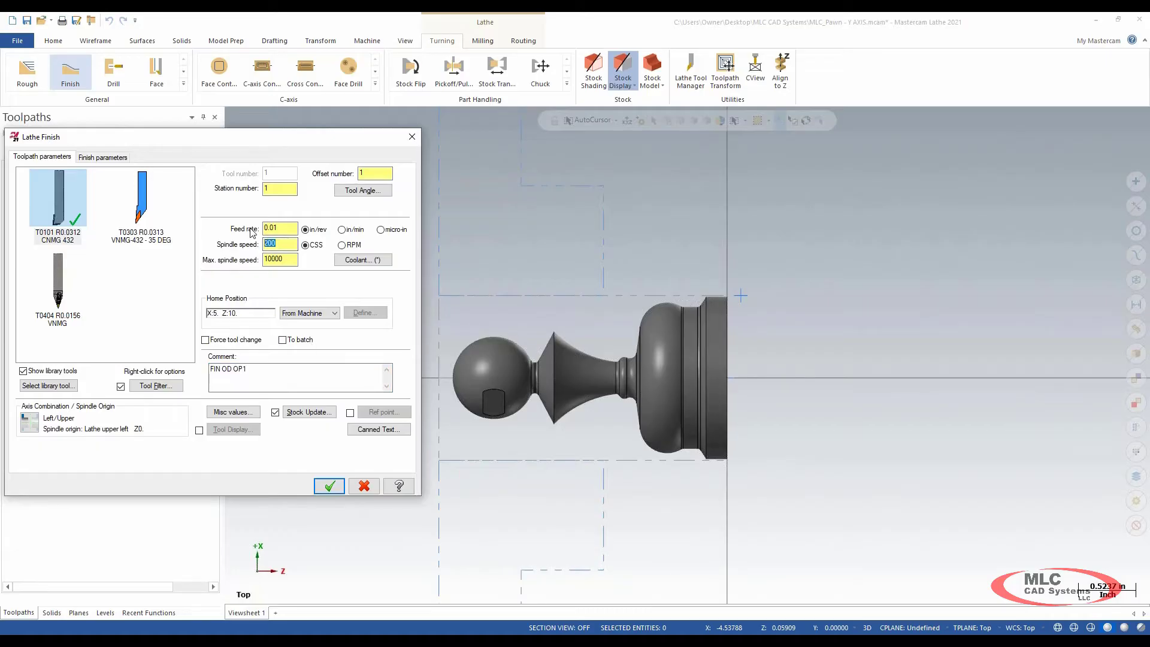
key(Tab)
text(1500)
key(Tab)
click(109, 158)
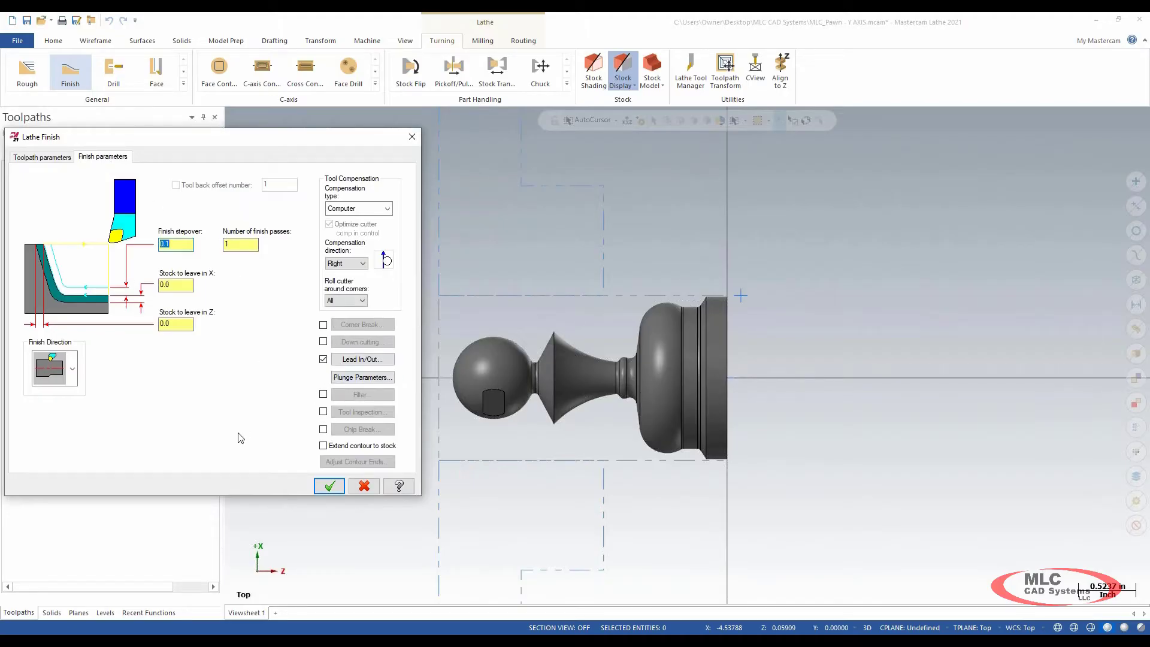
Review the finish pass's lead-in vector and set the lead-out exit vector angle to 90 degrees
click(358, 359)
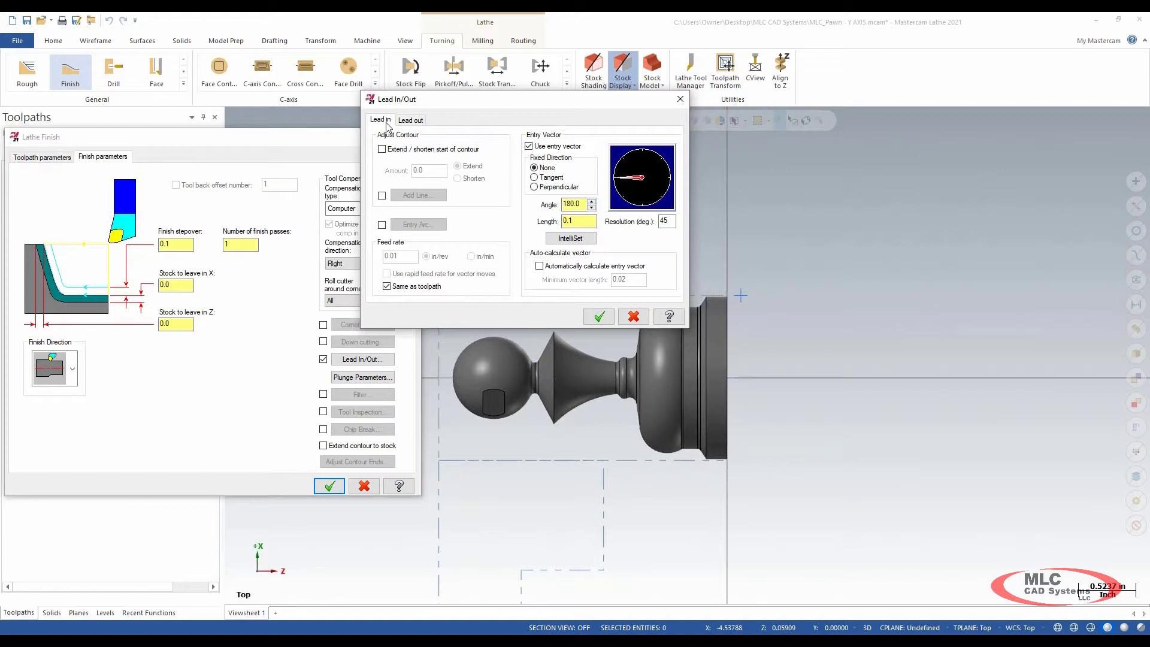
double_click(567, 221)
click(736, 297)
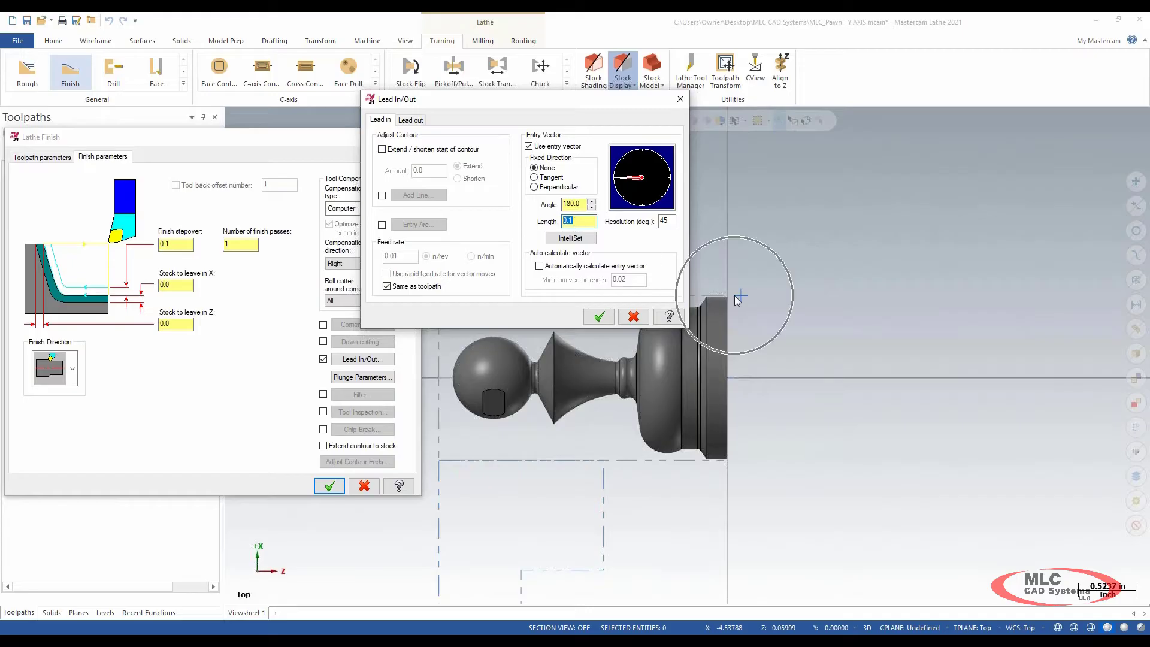
click(407, 123)
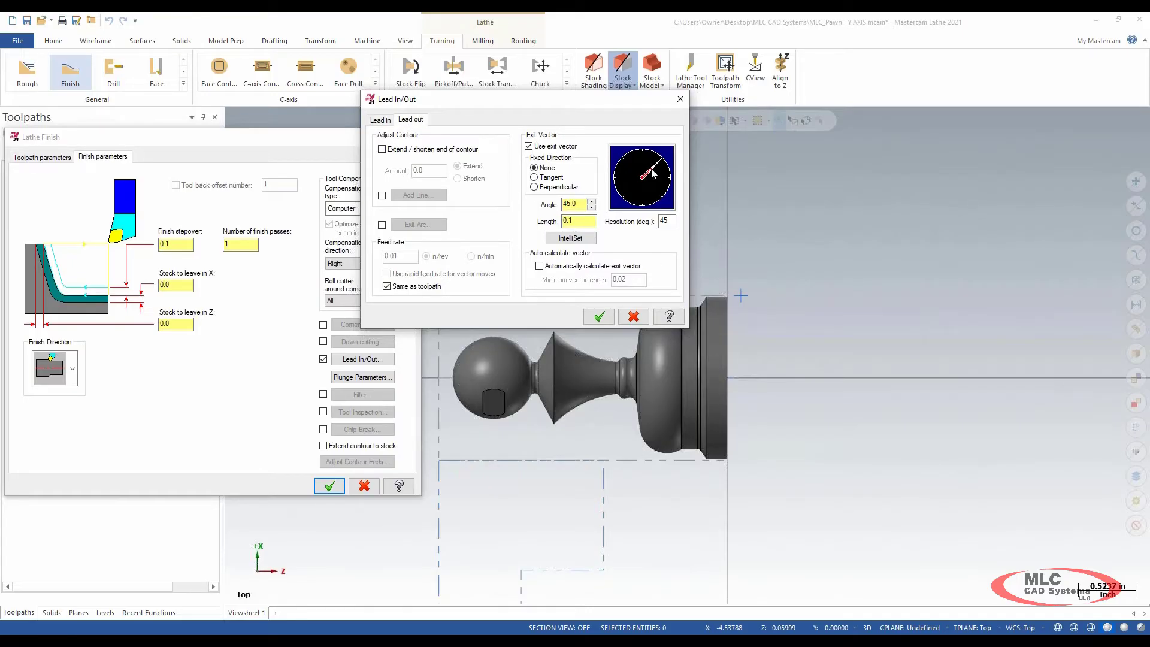
click(642, 157)
double_click(570, 205)
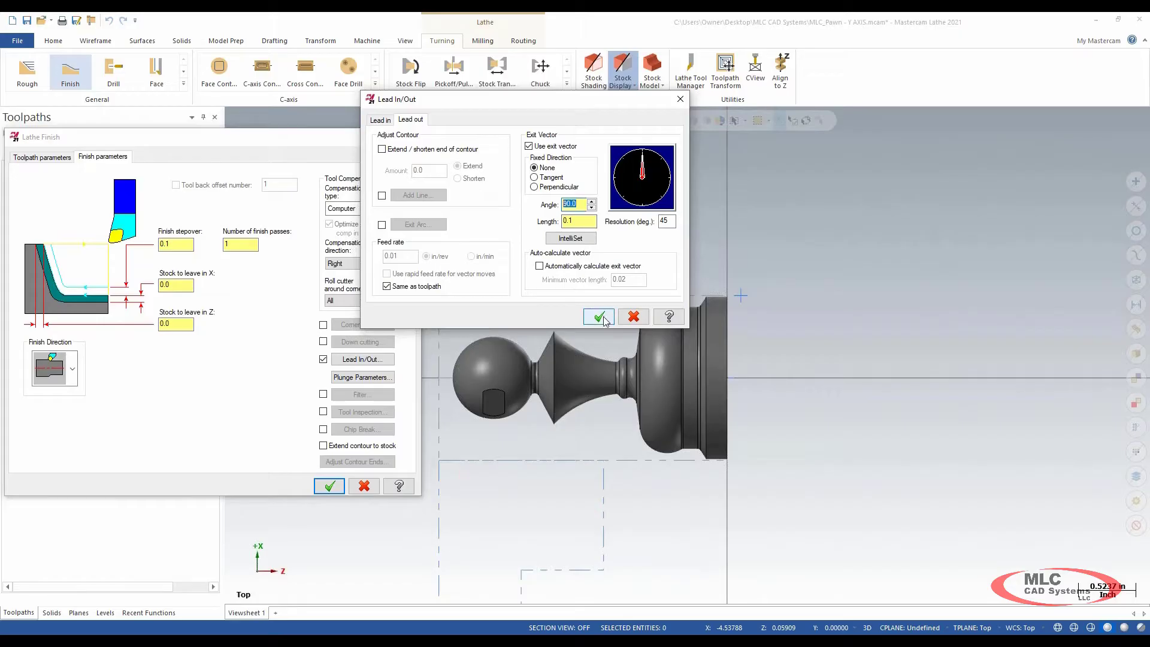
drag(561, 100, 304, 105)
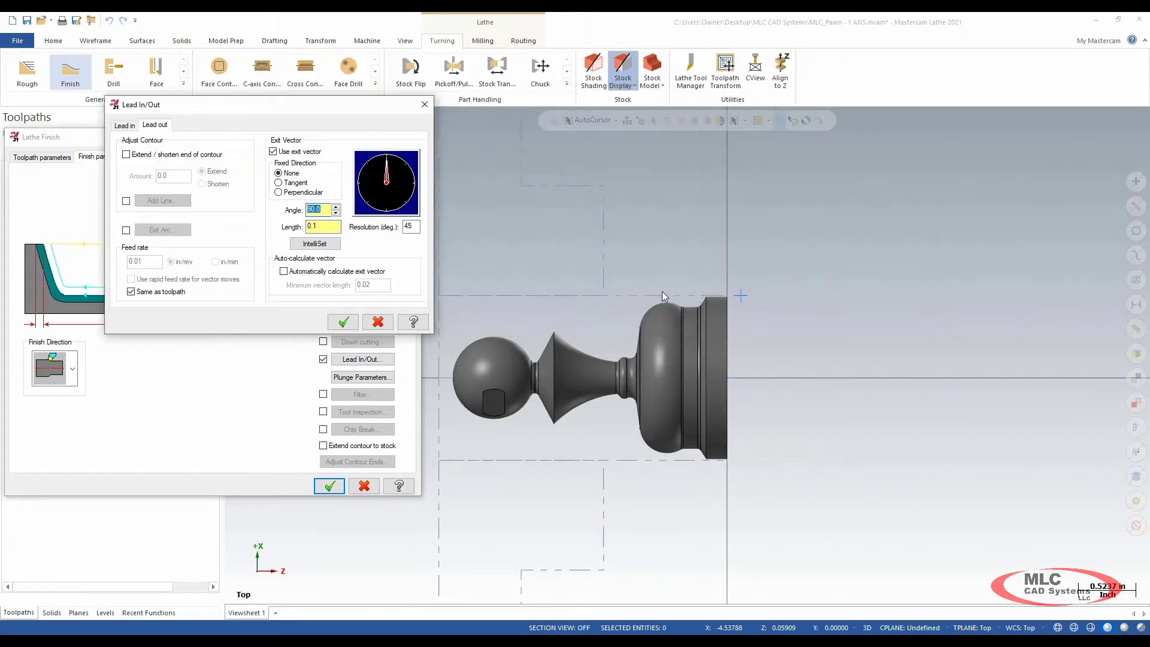
drag(213, 101, 394, 122)
Extend the end of the finish contour by 0.5 in the lead-out settings and accept them
click(308, 174)
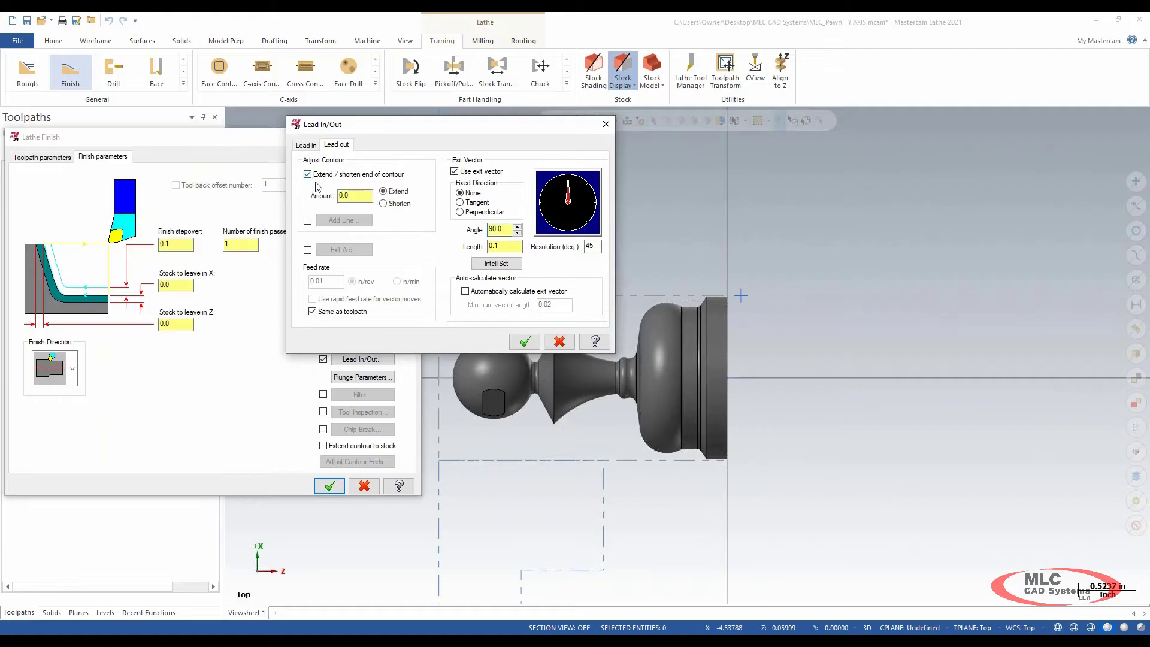
double_click(358, 199)
text(0.5)
key(Tab)
click(523, 342)
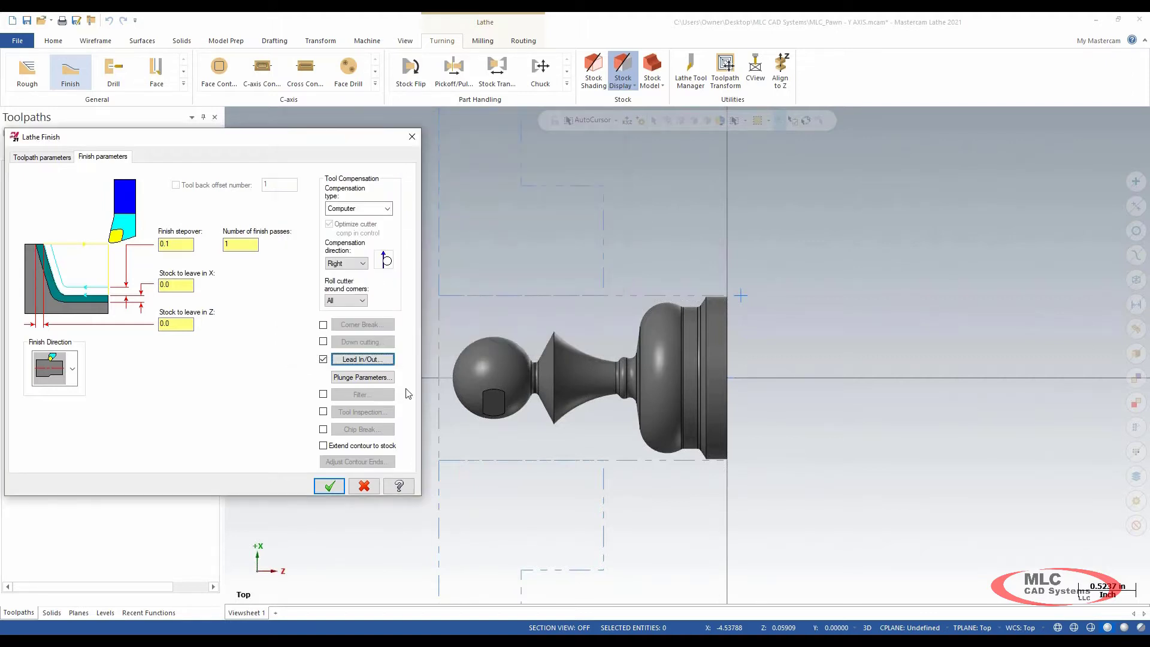
Accept the finish toolpath with its contour extended to stock and collapse both operations in the operations tree
click(324, 446)
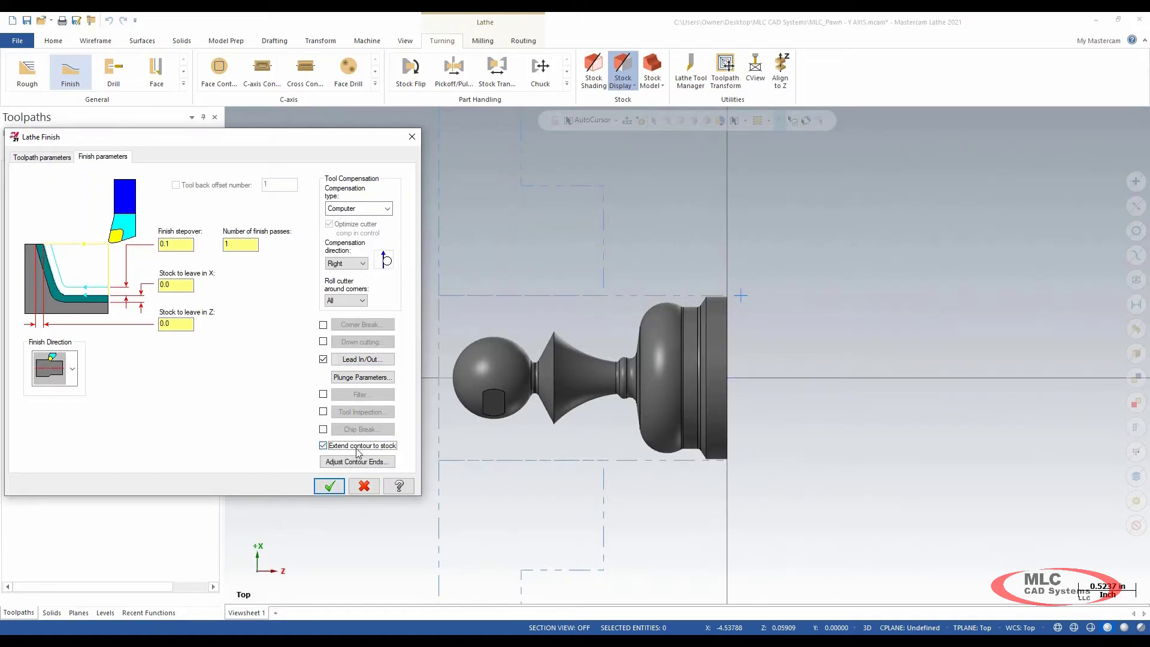
click(329, 487)
scroll(743, 300, up, 6)
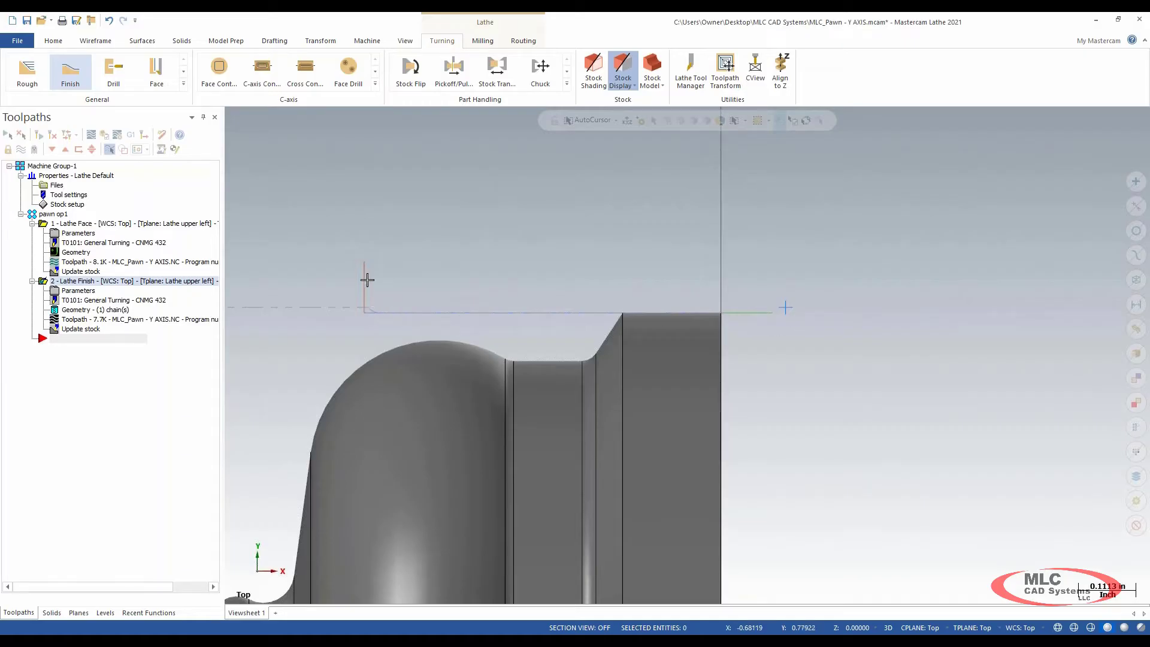
key(ctrl)
scroll(375, 246, down, 5)
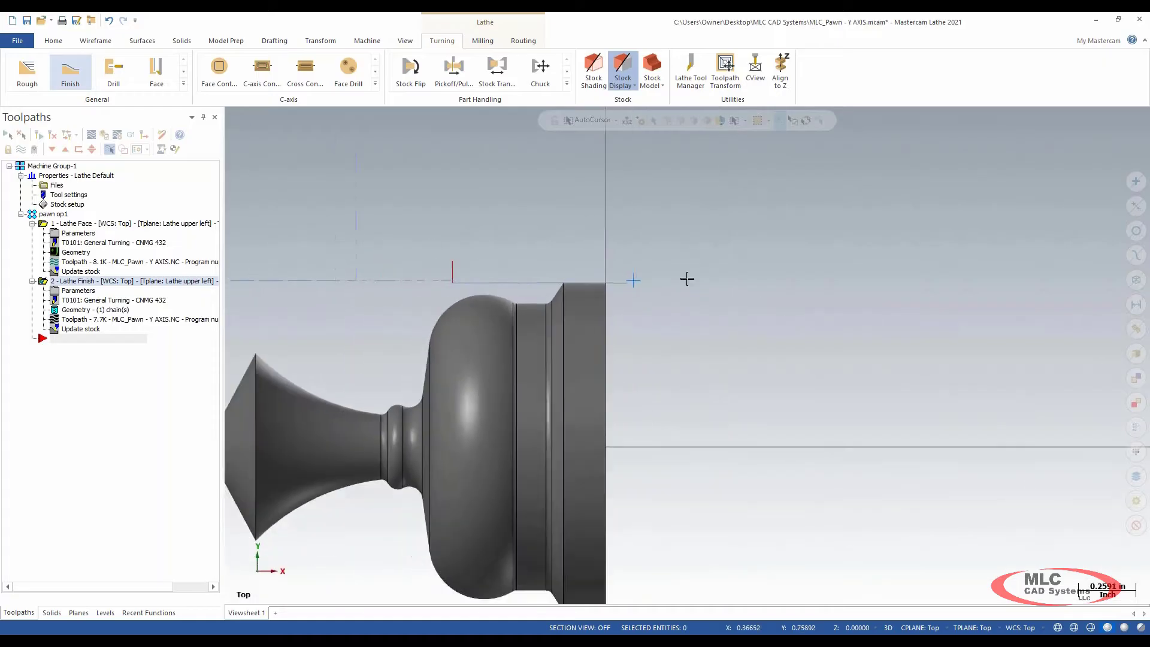
click(32, 233)
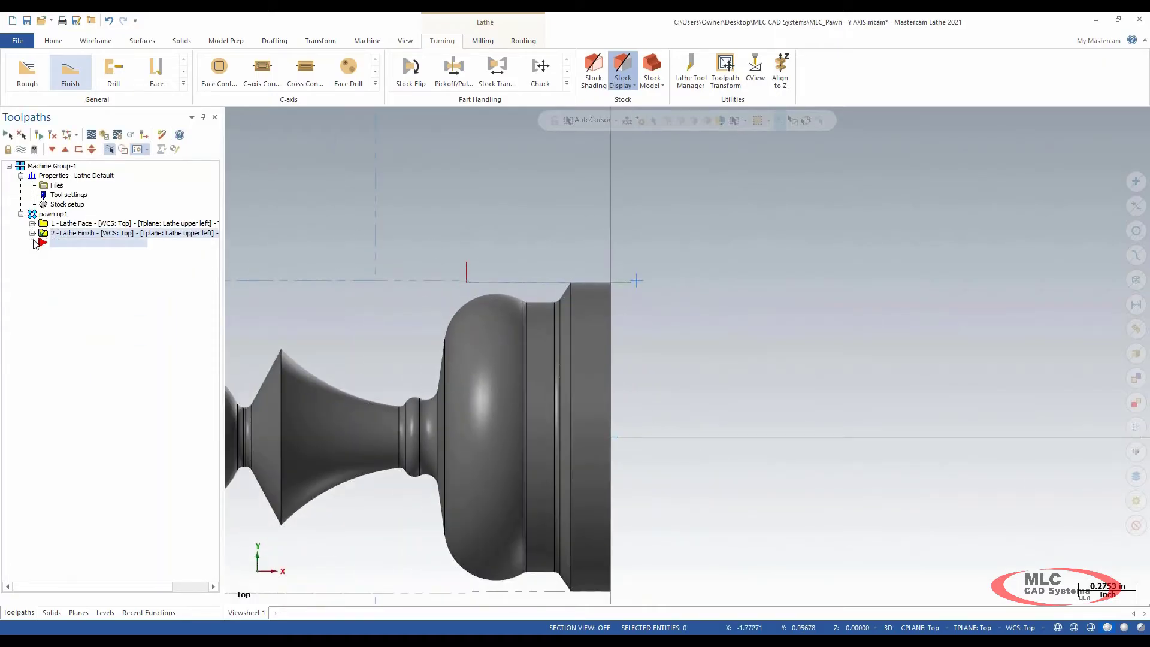
scroll(728, 291, up, 2)
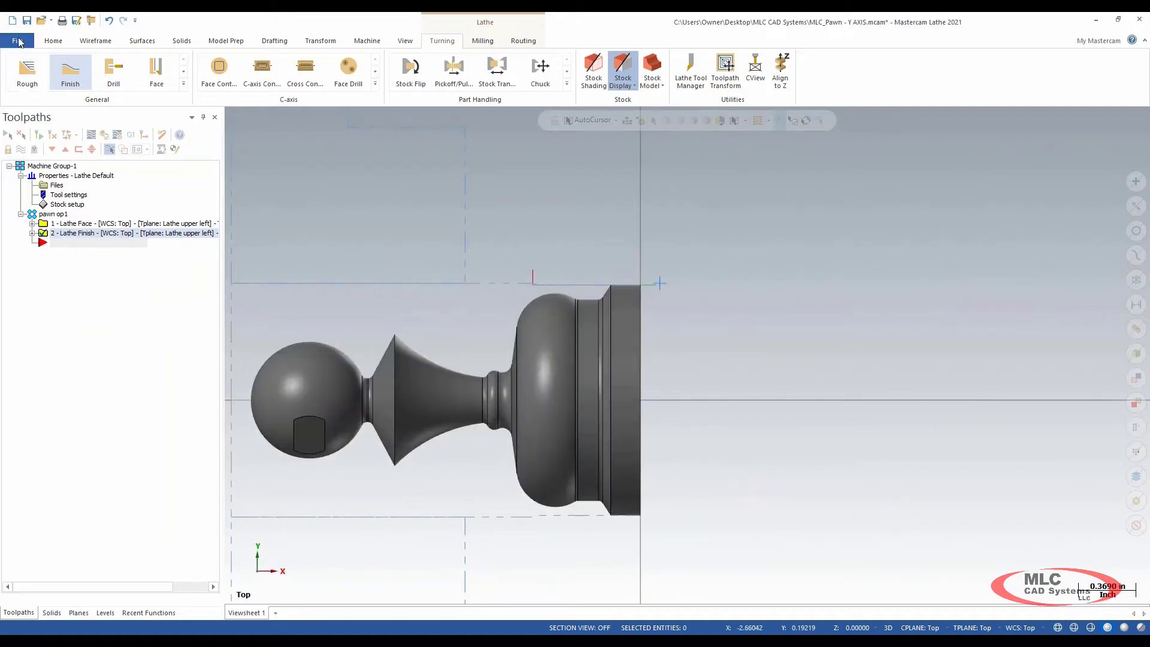
Save the part file, inspect the flat end face of the pawn's base and return to the Top view
click(27, 21)
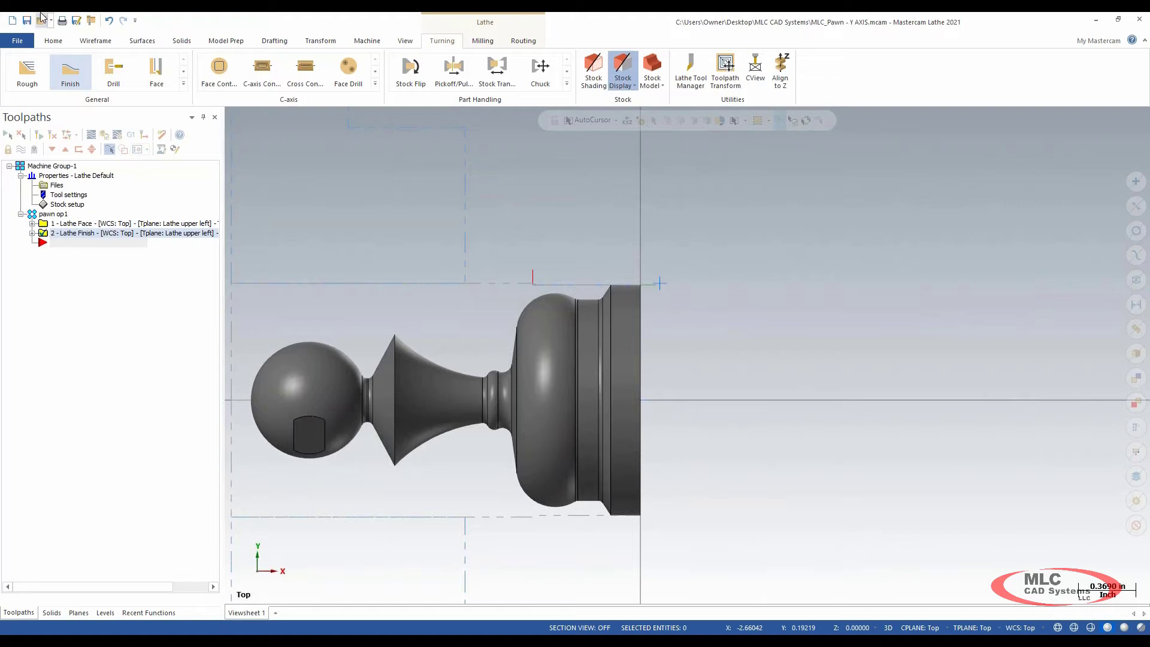
scroll(770, 310, down, 2)
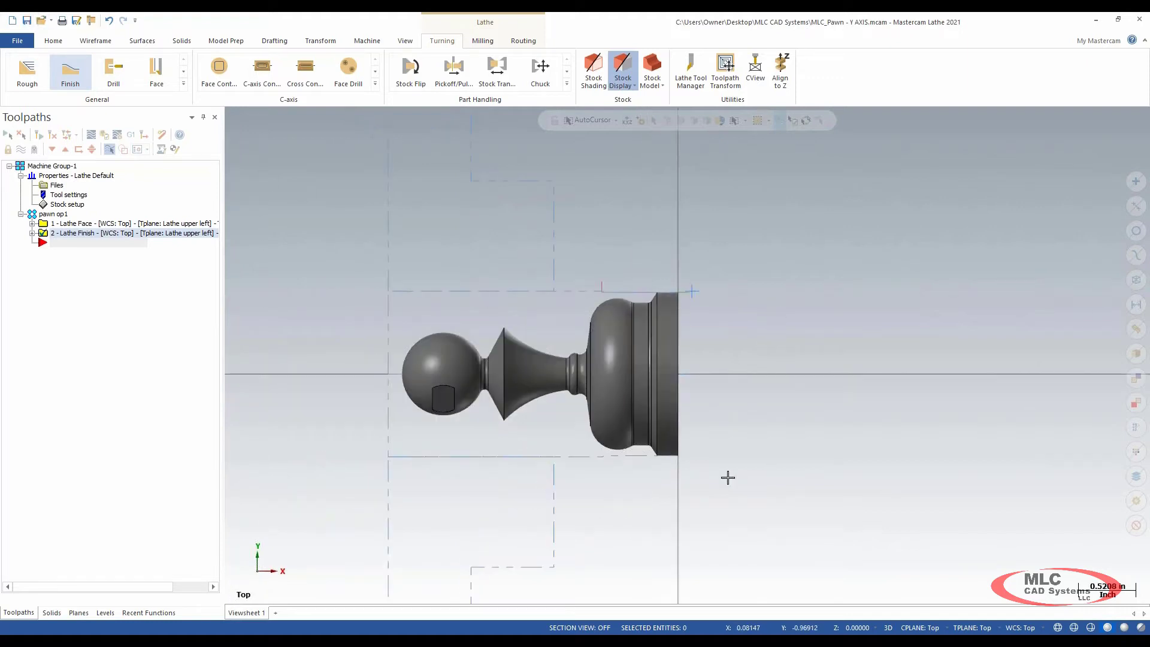
middle_drag(727, 478, 753, 367)
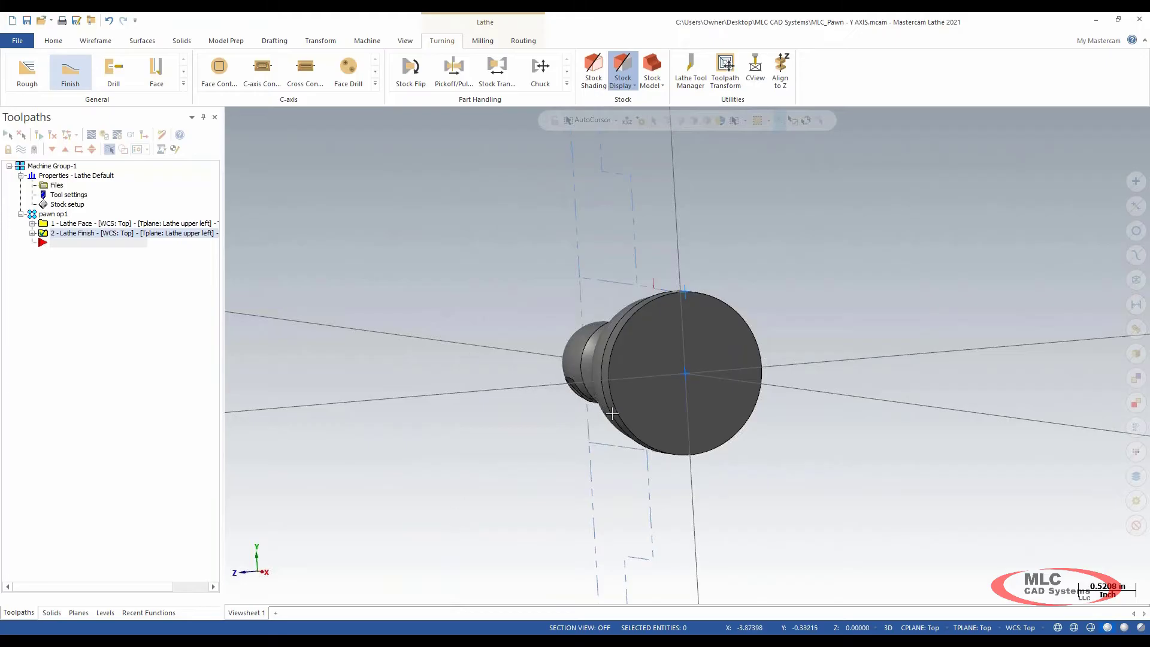
middle_drag(612, 414, 623, 421)
middle_drag(740, 426, 850, 388)
key(alt+1)
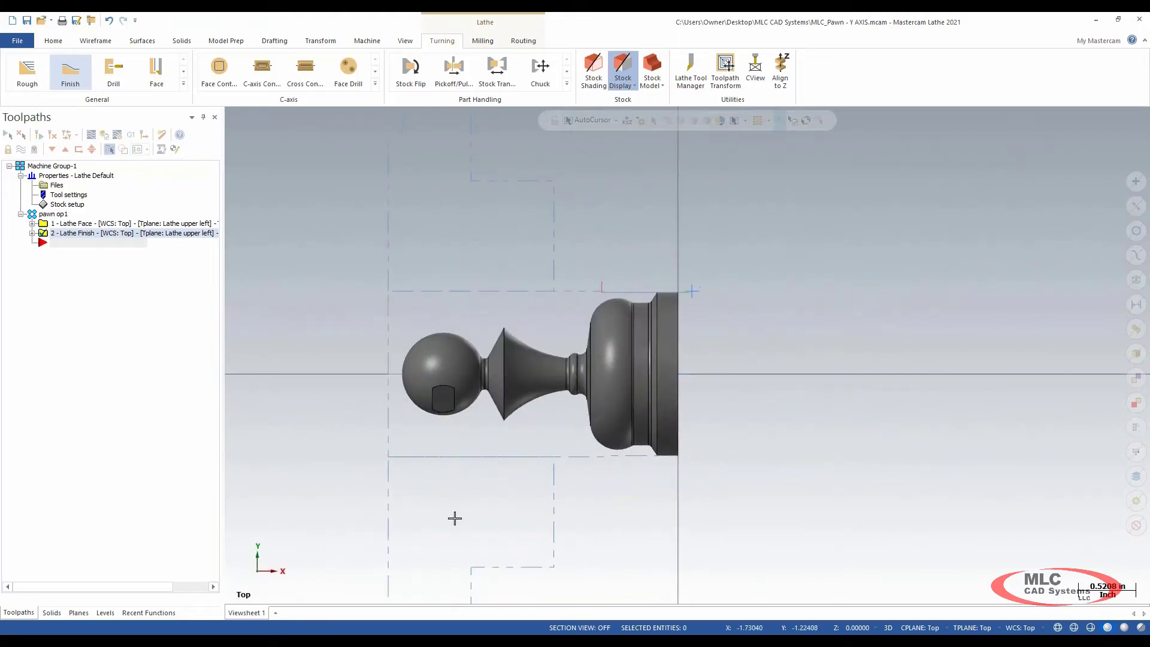
Create a new level 2 named ENGRAVING and make it the active level
click(105, 613)
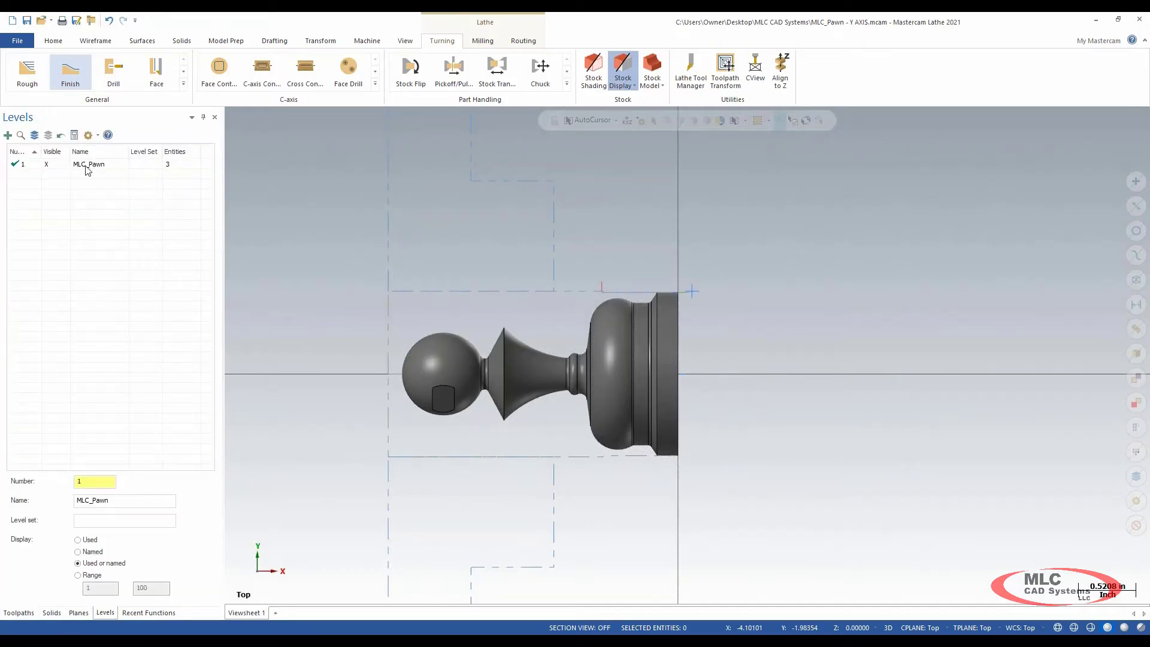
click(7, 136)
double_click(87, 175)
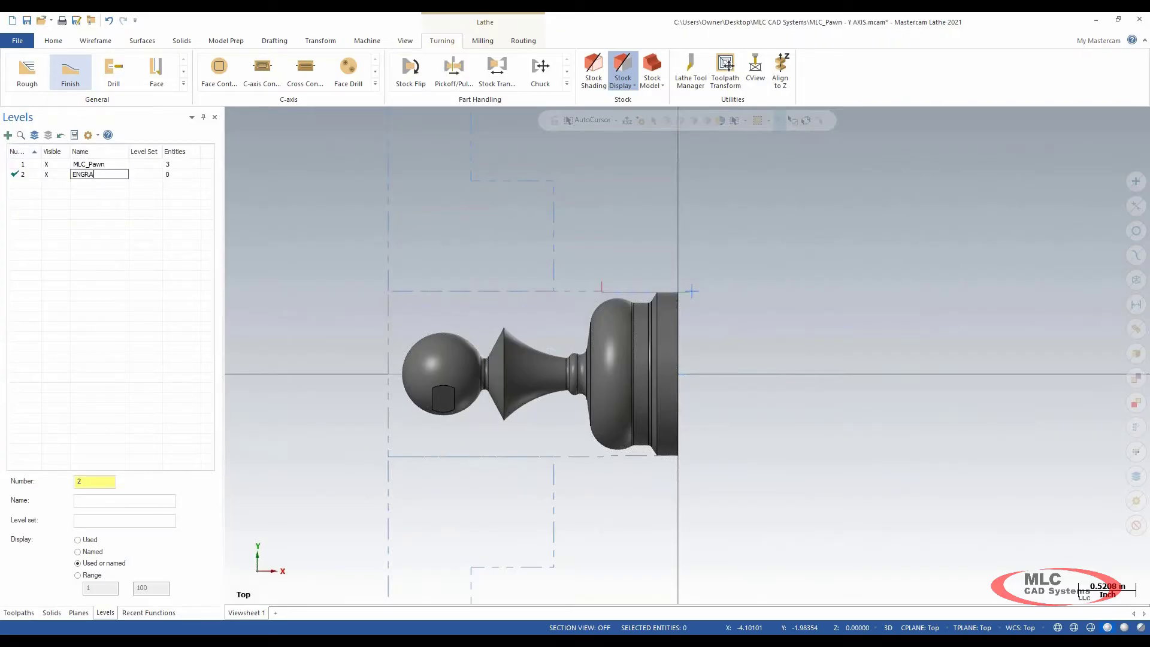
key(Return)
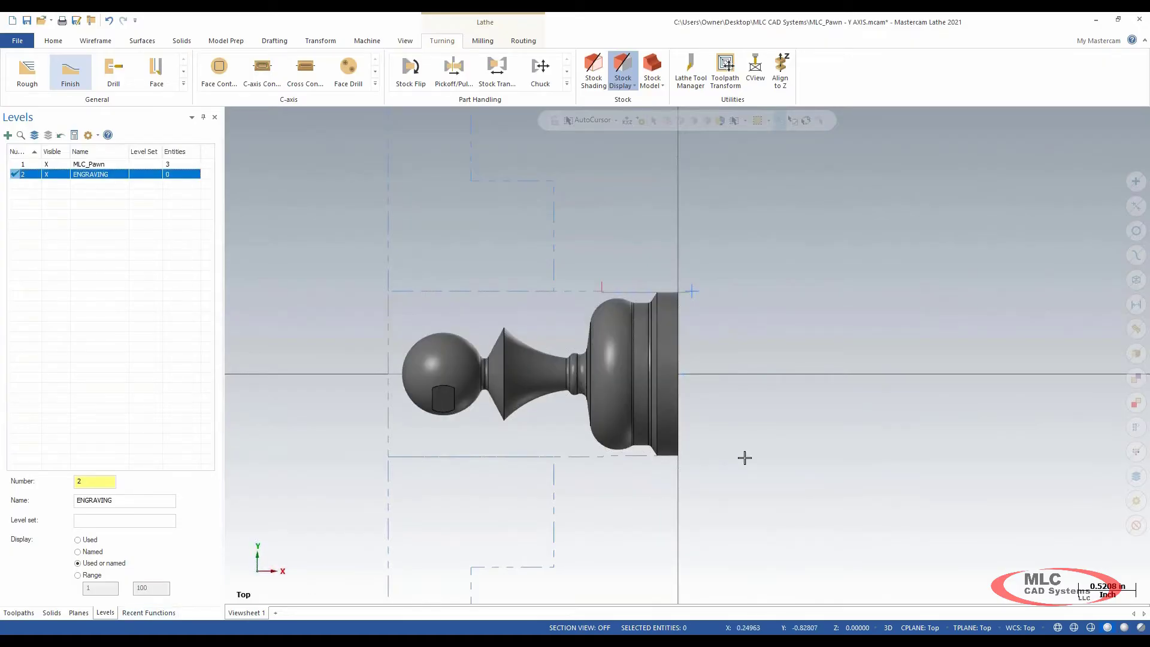
Set Right as the WCS, construction plane and tool plane, viewing the pawn's base face straight on
click(79, 612)
click(88, 186)
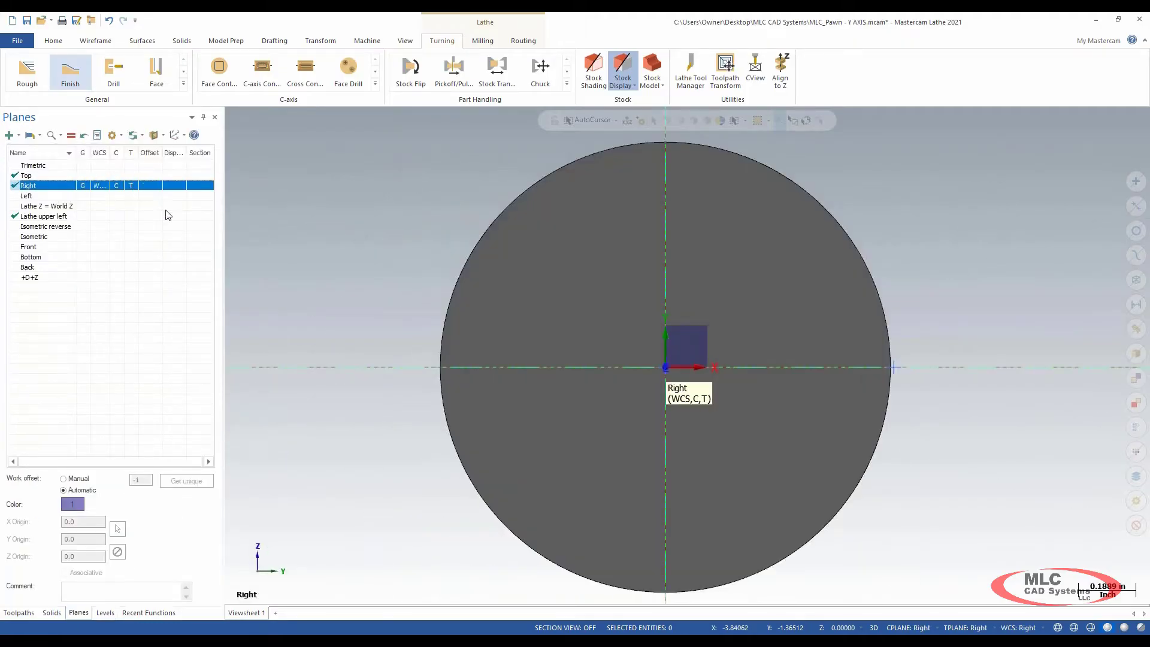
scroll(559, 270, down, 3)
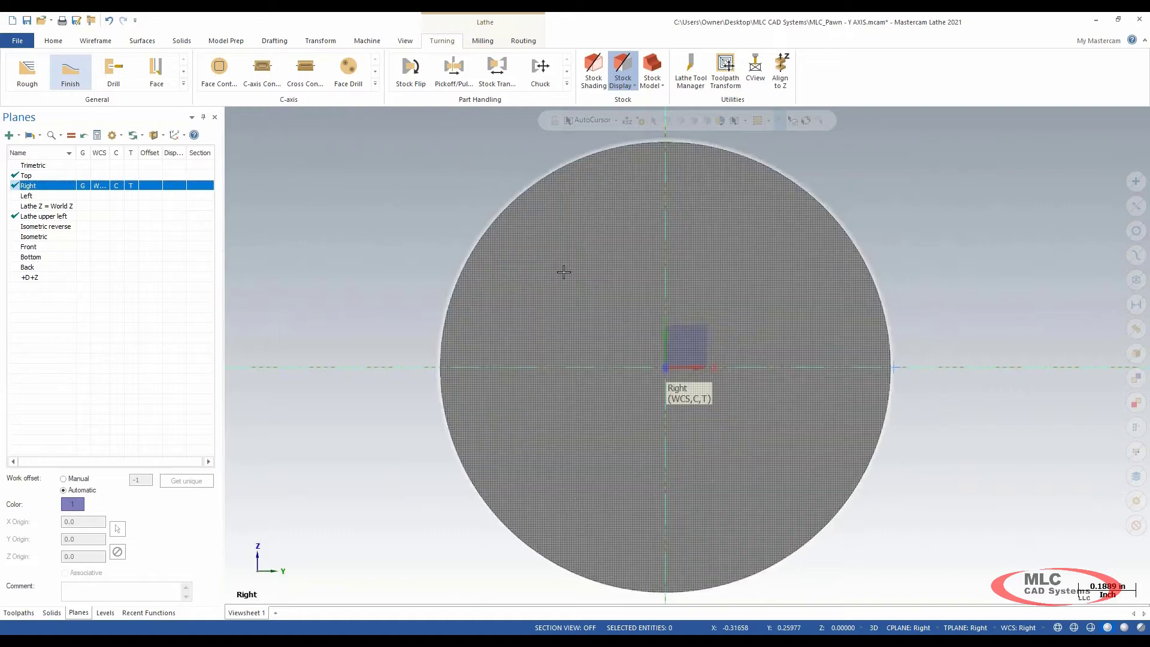
Create letters reading MLC-CAD SYSTEMS, aligned to the top of an arc centred on the origin of the pawn's base face
click(96, 41)
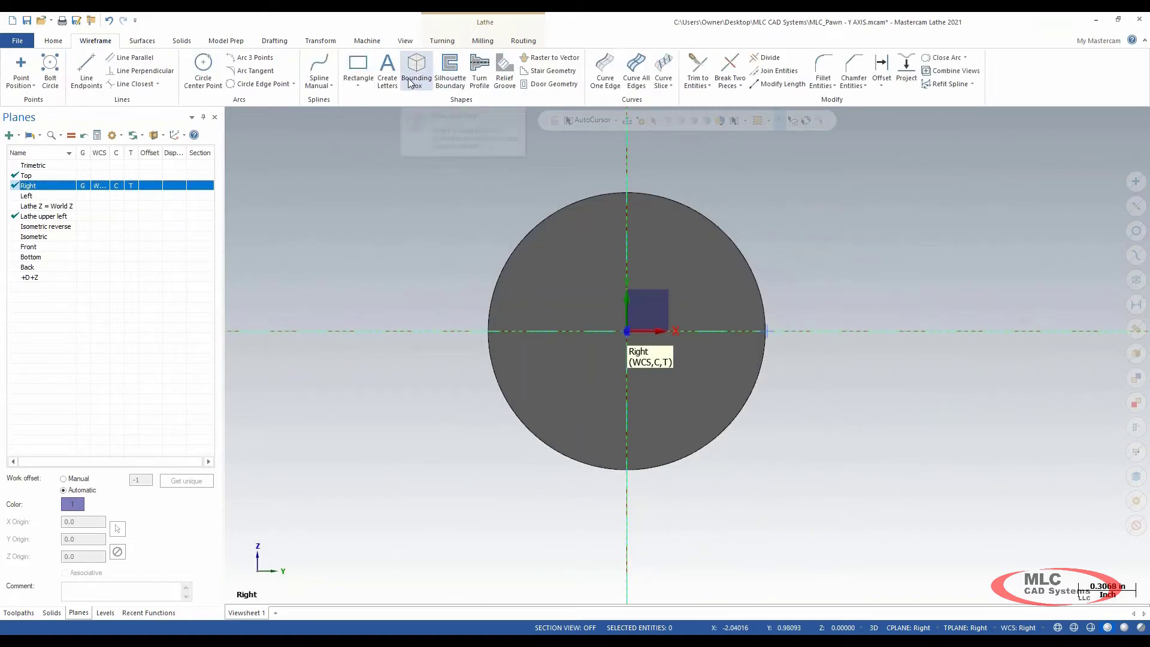
click(388, 69)
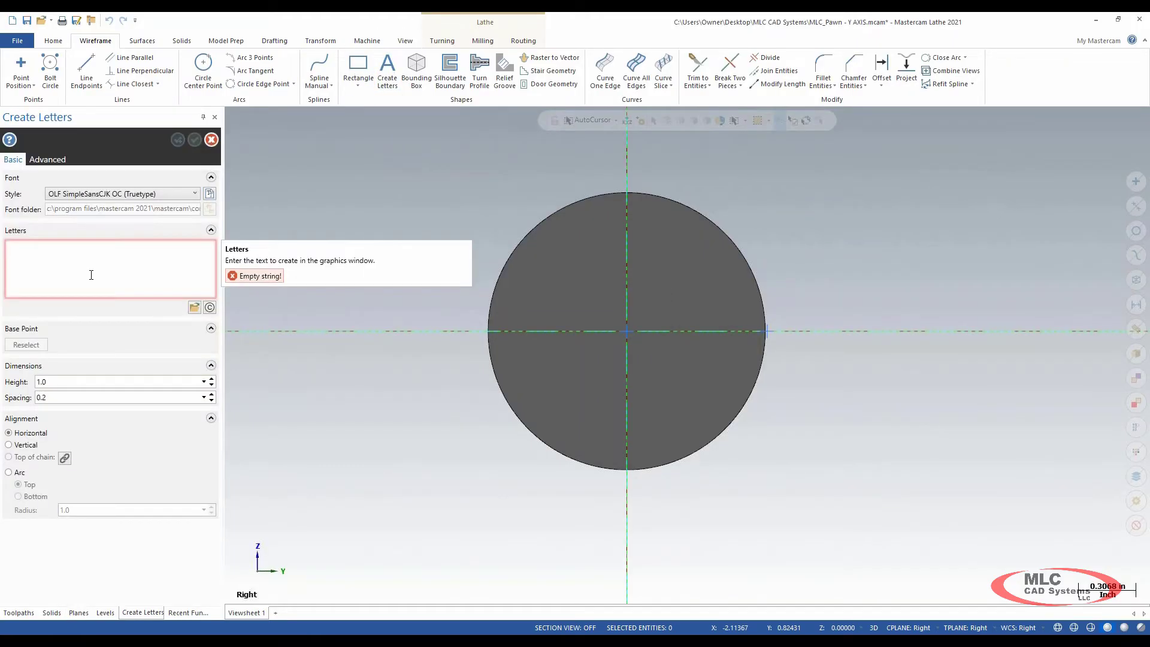
text(MLC-CAD SYSTEMS)
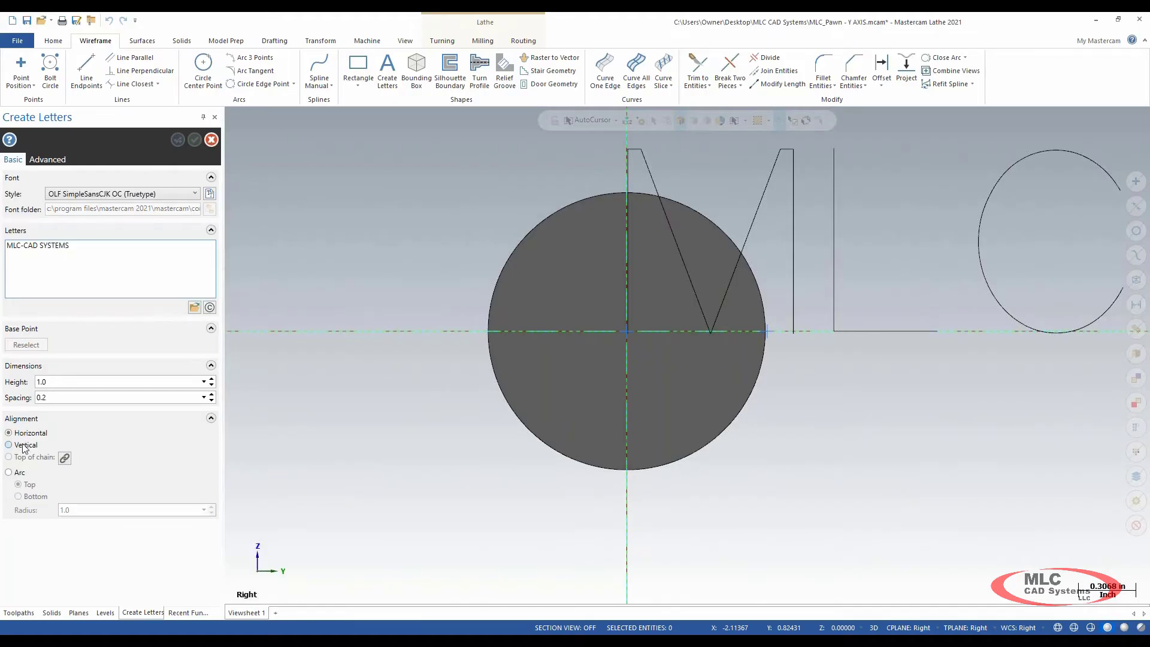
scroll(487, 386, down, 5)
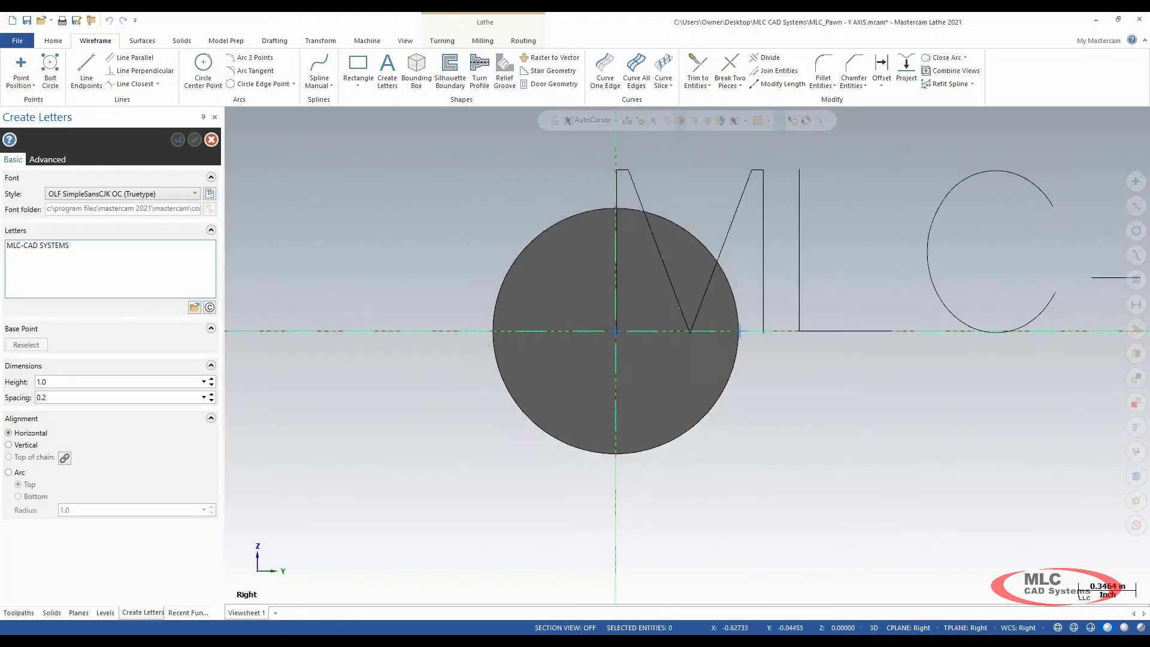
scroll(593, 315, down, 2)
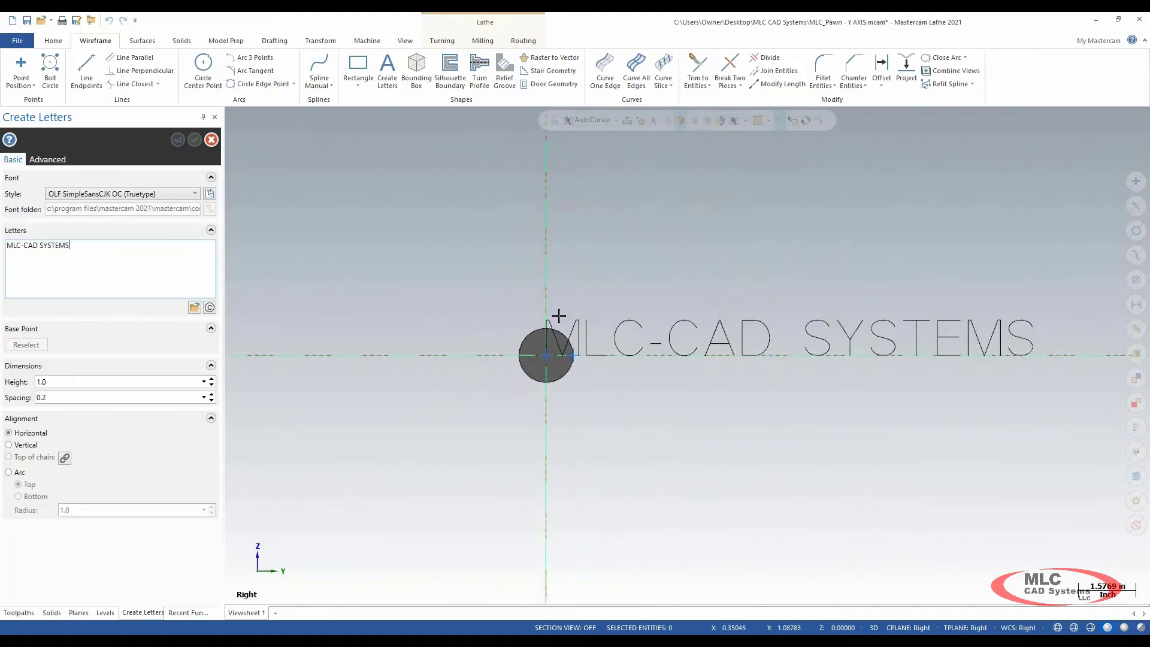
click(9, 473)
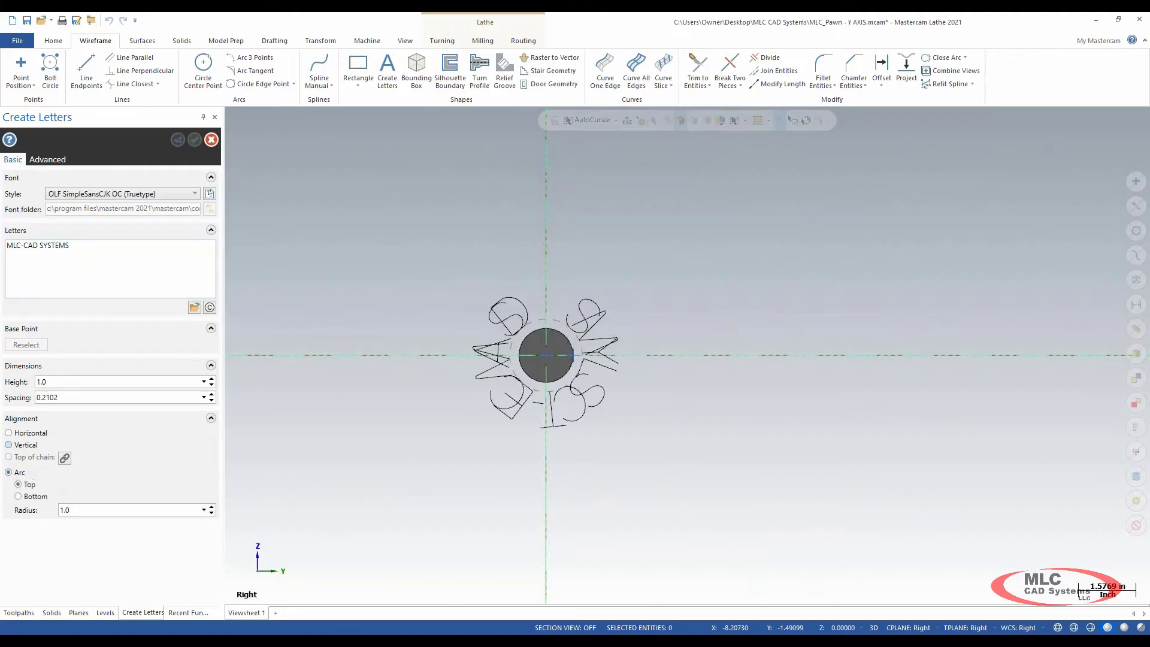
click(546, 355)
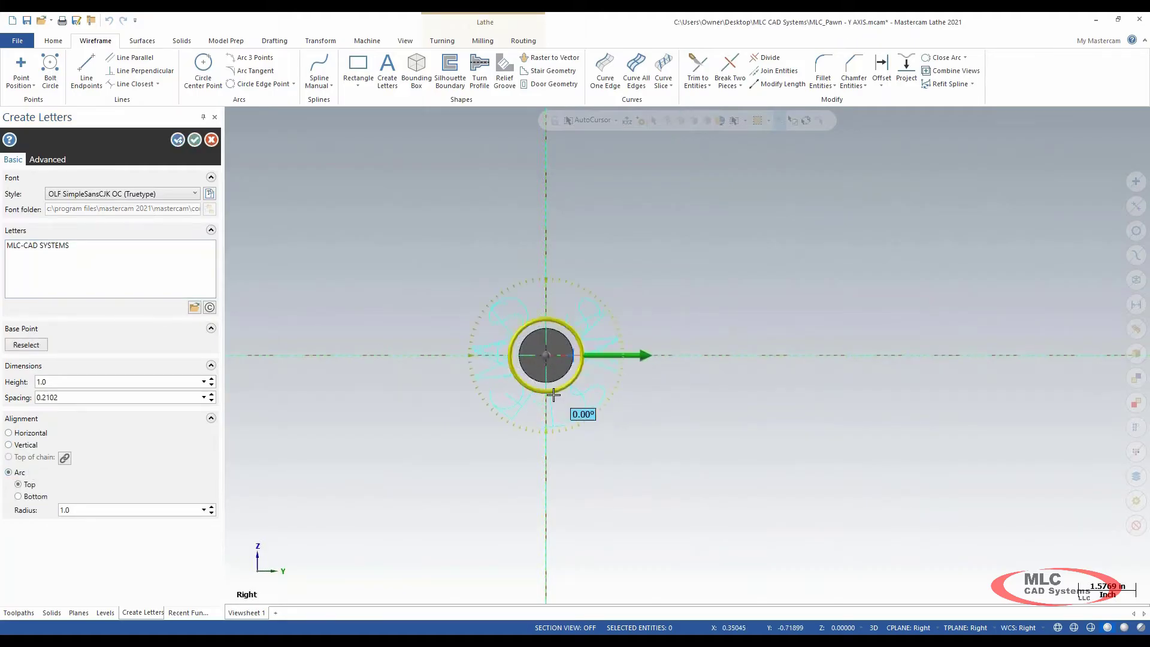
Set the letter height to 0.15 and the arc radius to 0.5 so the text fits within the base face
scroll(493, 362, up, 3)
scroll(591, 333, up, 2)
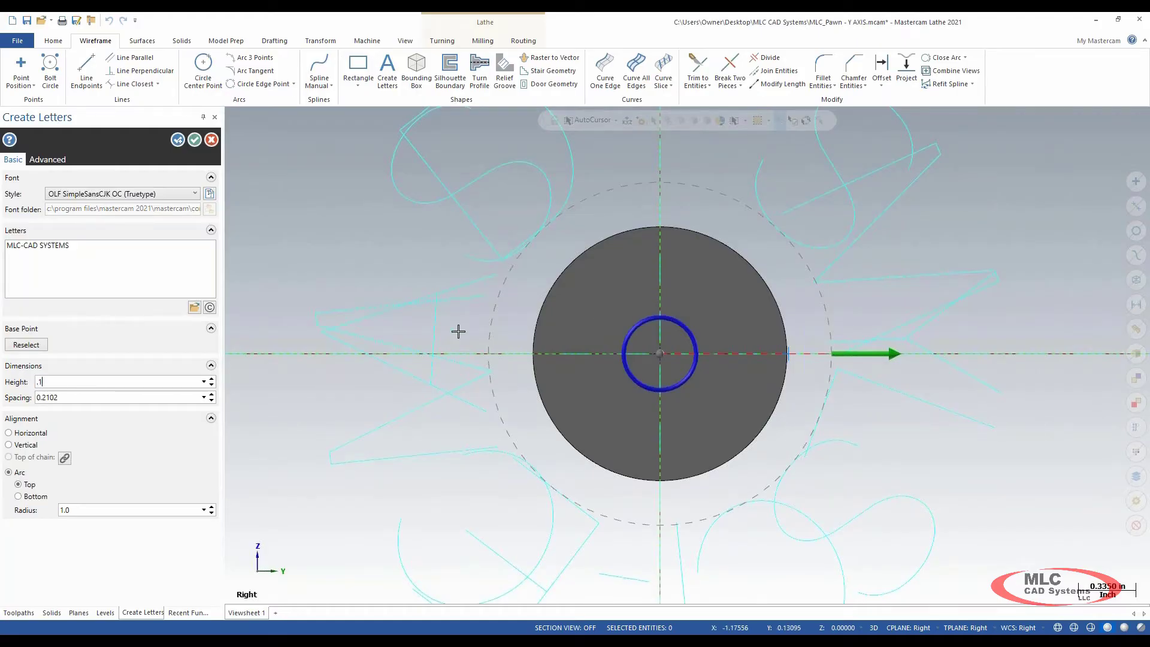
text(5)
key(Tab)
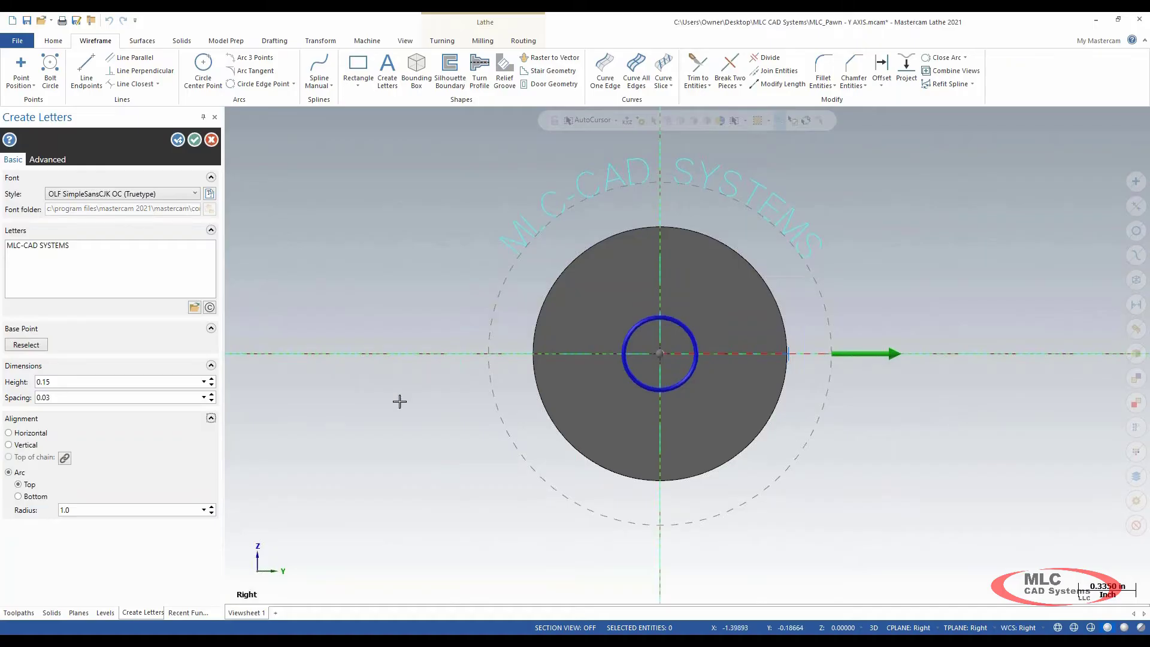
double_click(64, 510)
key(Tab)
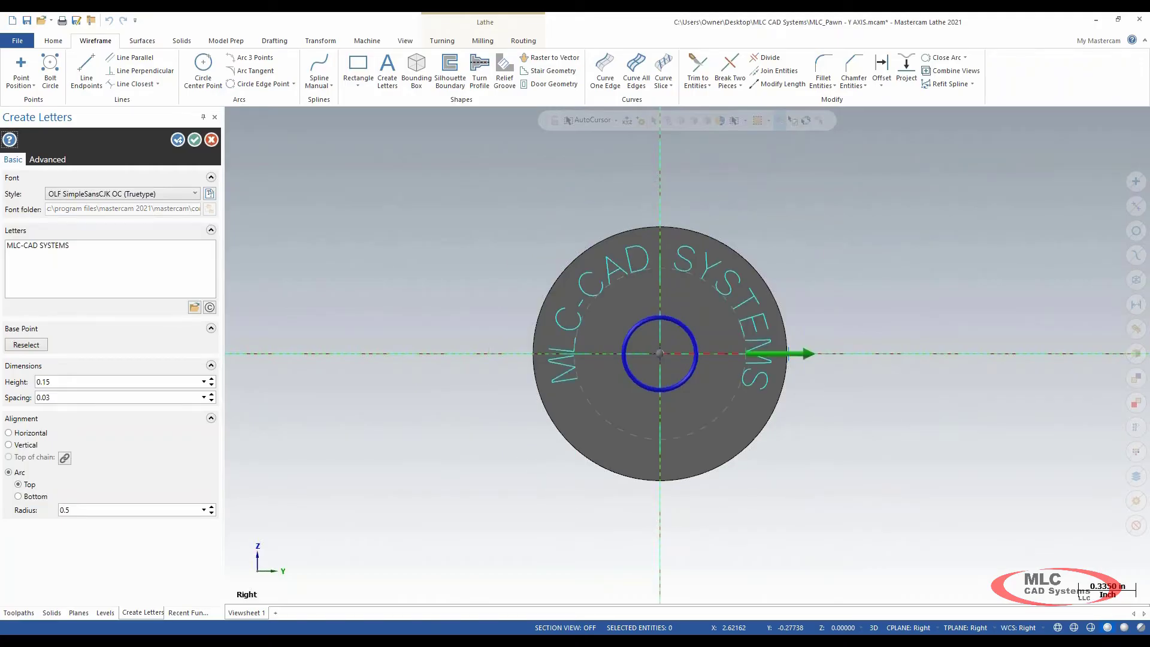
Rotate the arc lettering by -90 degrees about the base centre and accept the letters
click(674, 323)
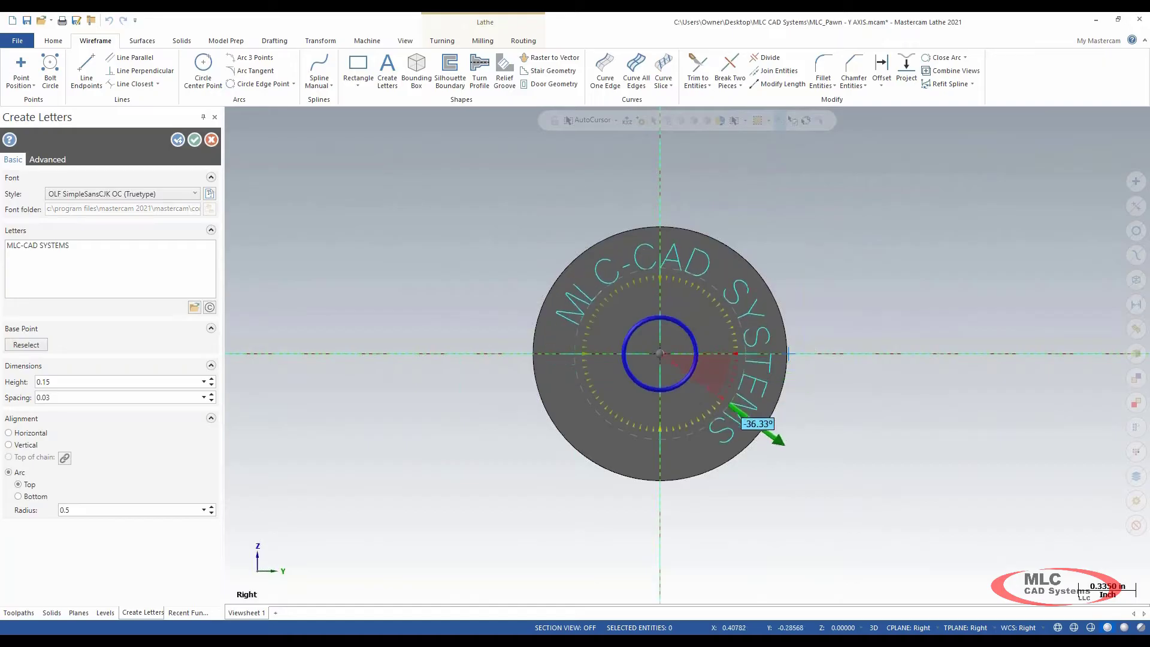
text(-)
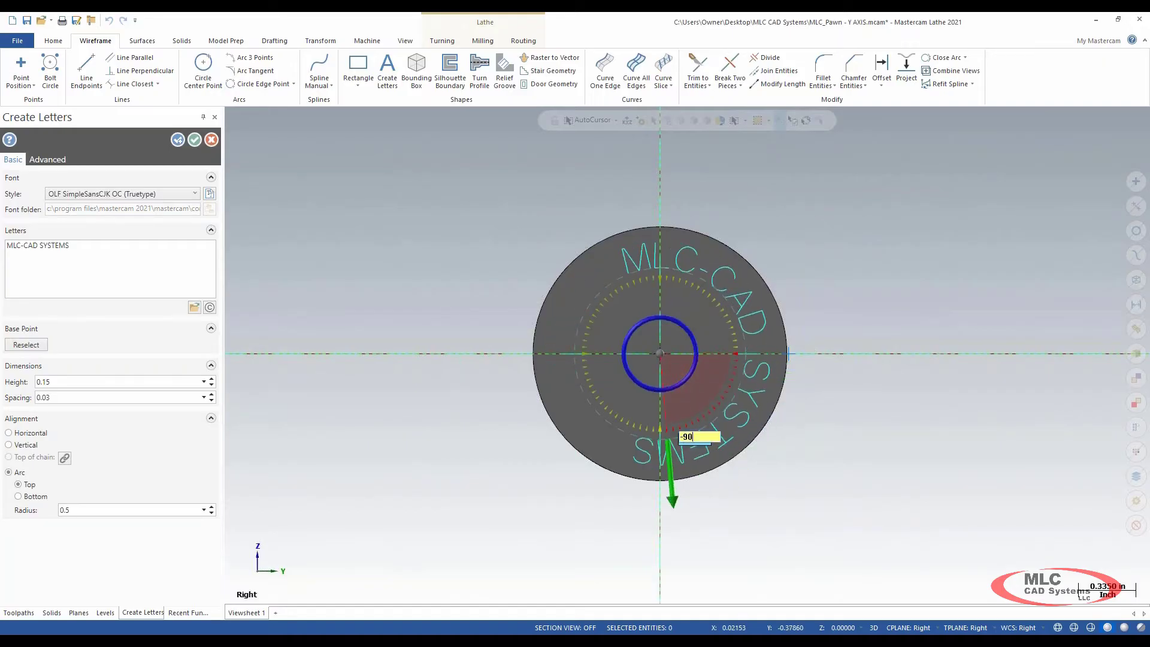
text(90)
key(Return)
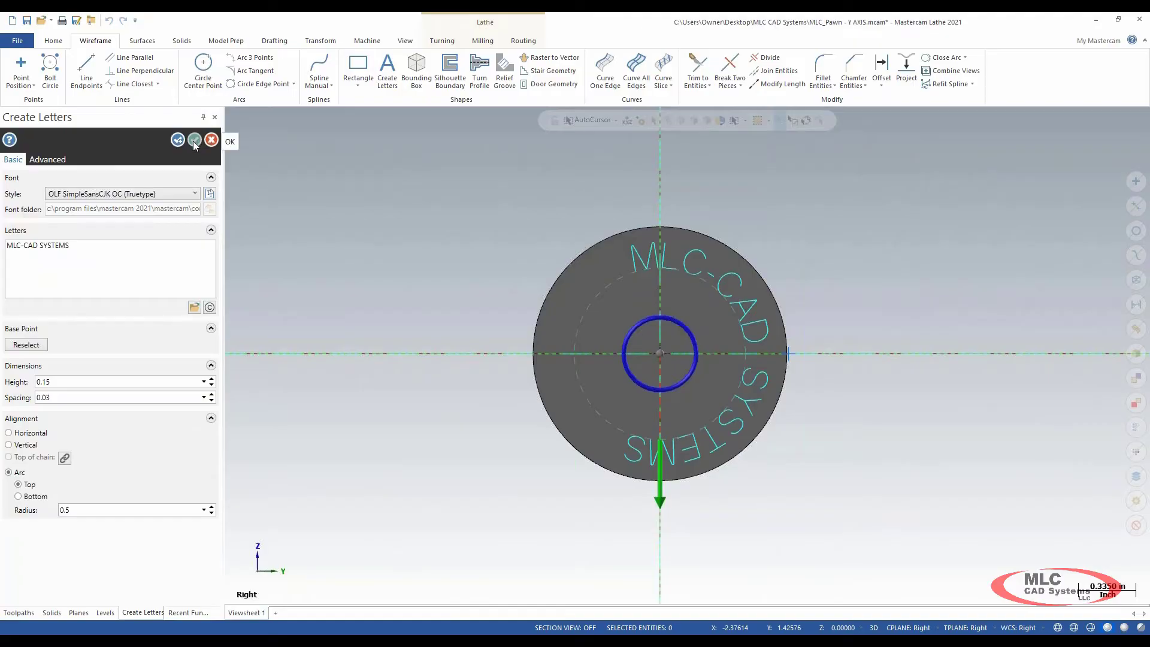
click(195, 141)
scroll(1033, 359, up, 3)
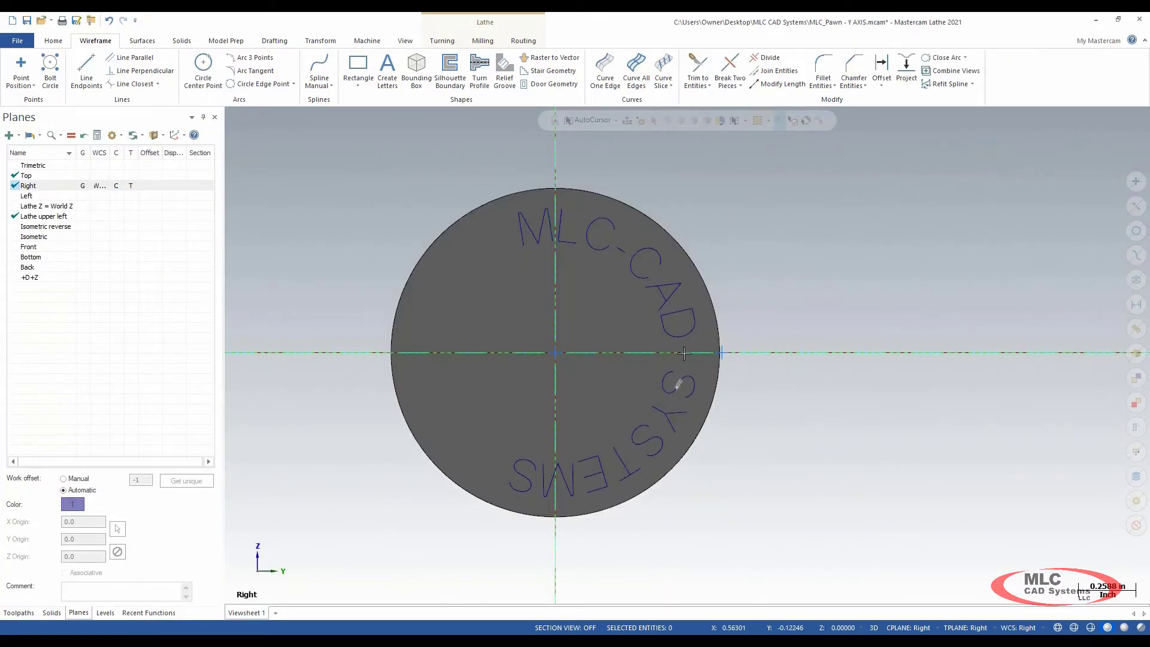
Set Top back as the WCS, construction plane and tool plane, and save the file
scroll(809, 263, down, 3)
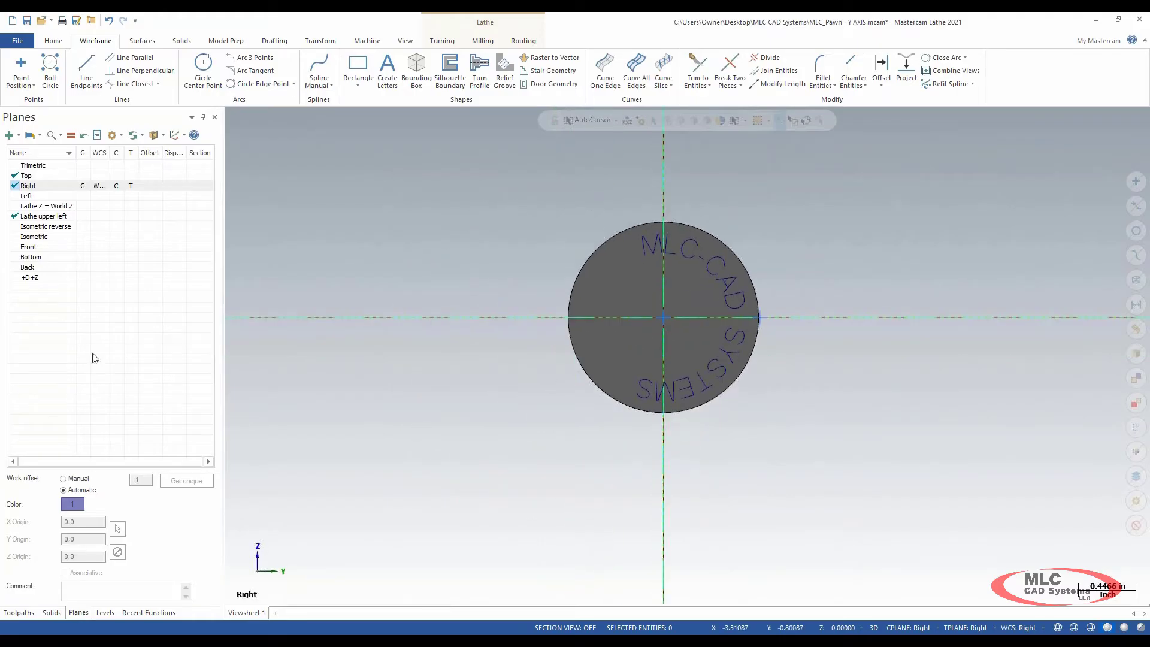
click(76, 177)
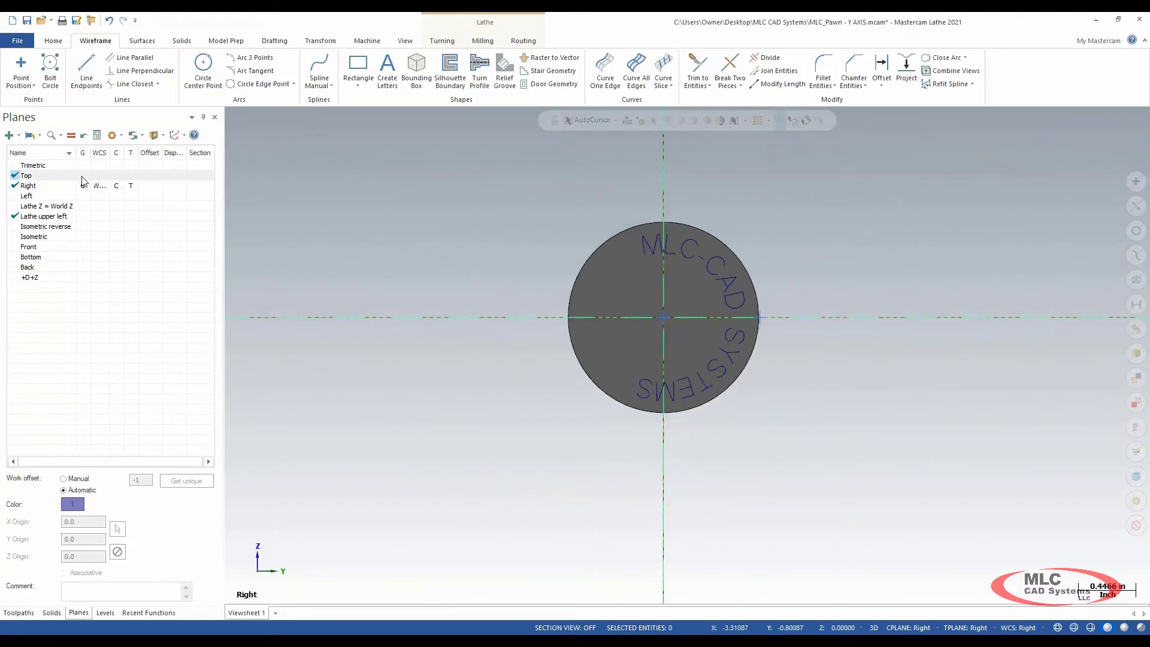
click(117, 176)
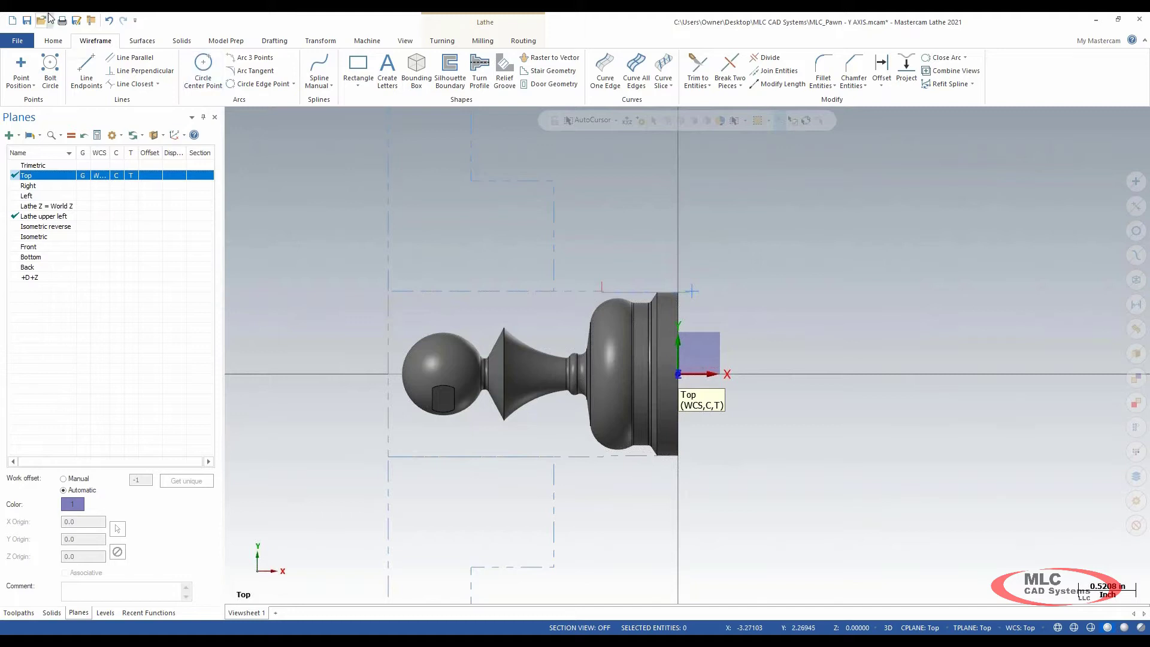
click(27, 21)
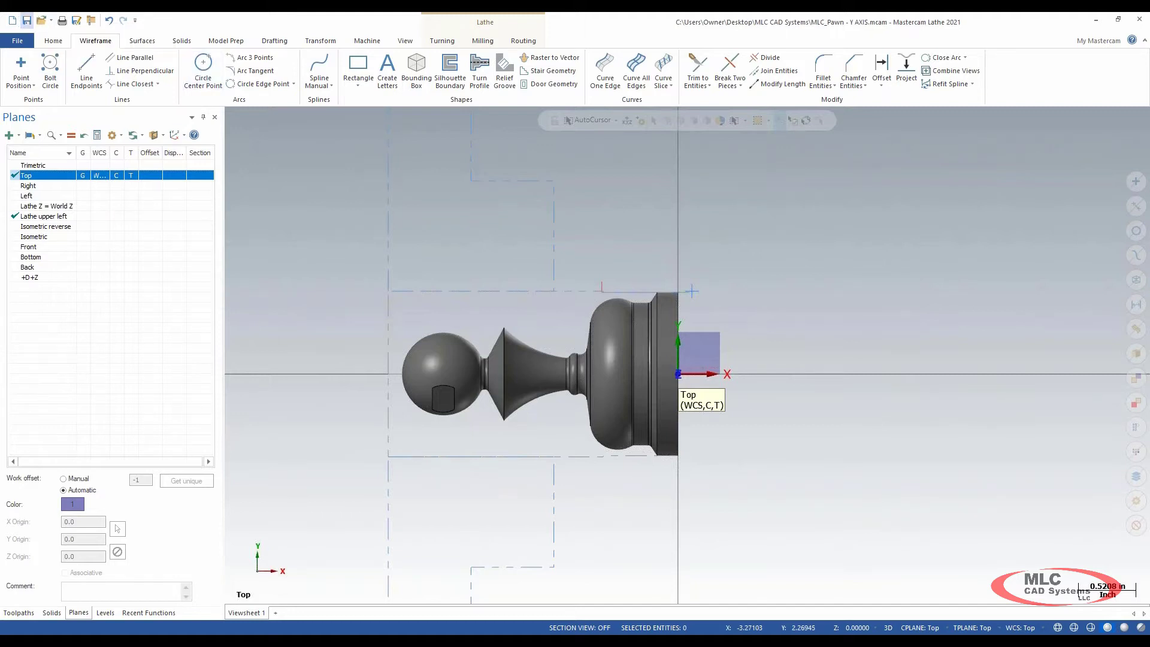
Review the turning tools of Machine Group-1 in the lathe tool manager and close it
scroll(749, 371, down, 2)
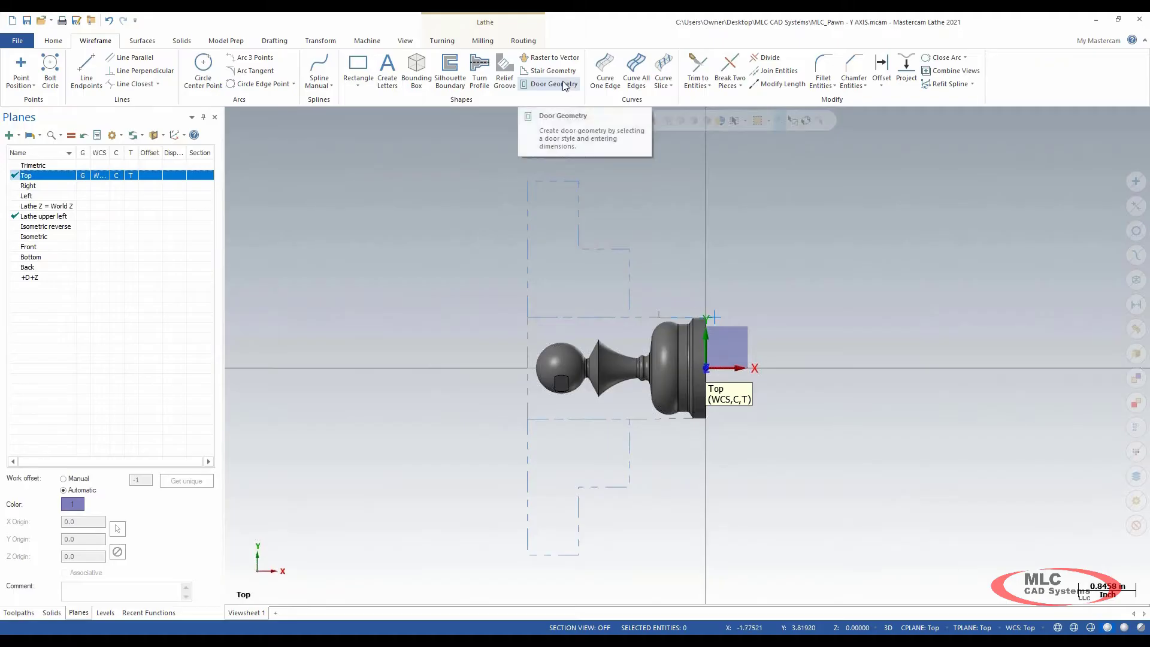
click(457, 42)
click(691, 67)
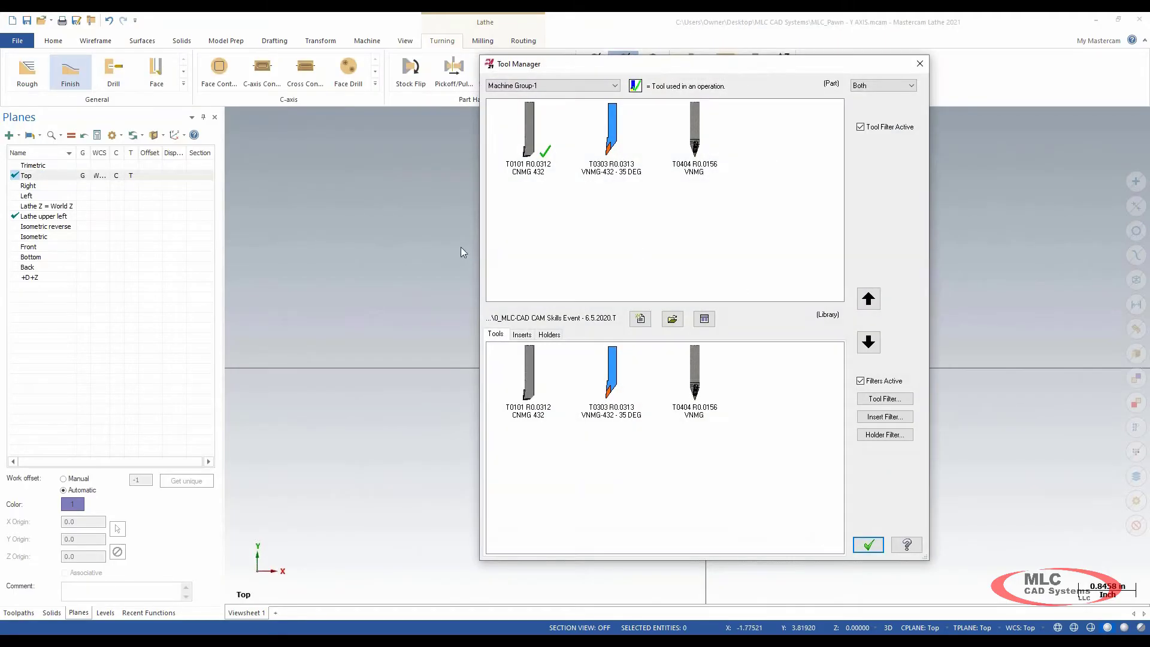
click(867, 546)
Add the 0.25 Engraving Bit and 0.125 Flat Endmill from the mill tool library to Machine Group-1 and return to the operations list
click(483, 41)
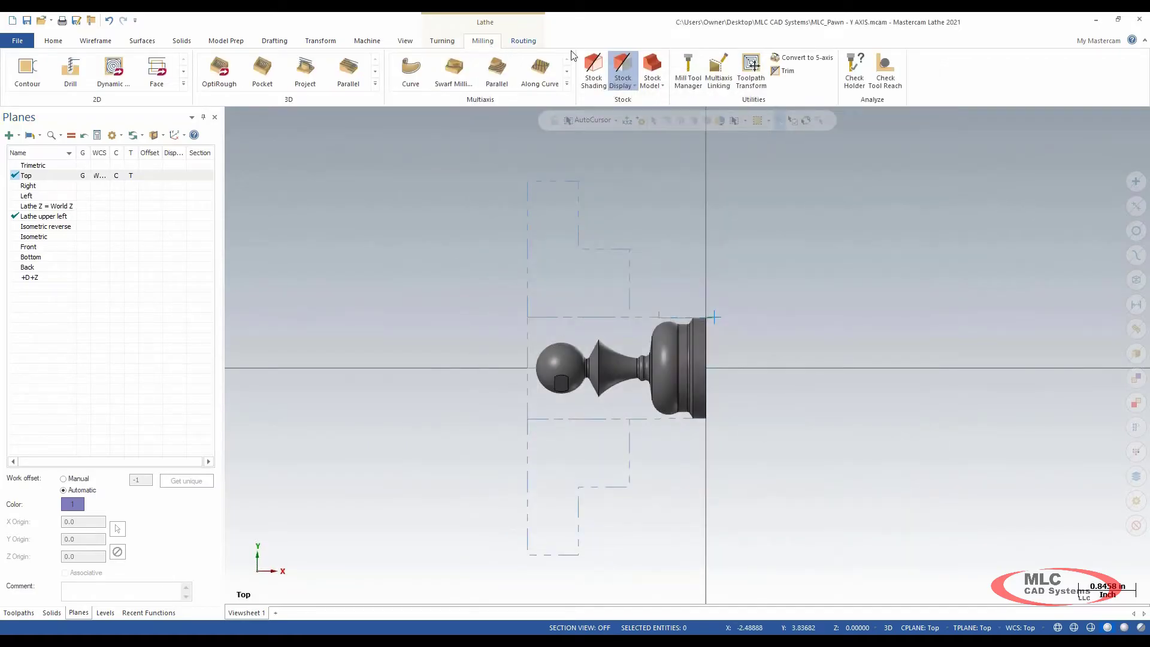
click(688, 75)
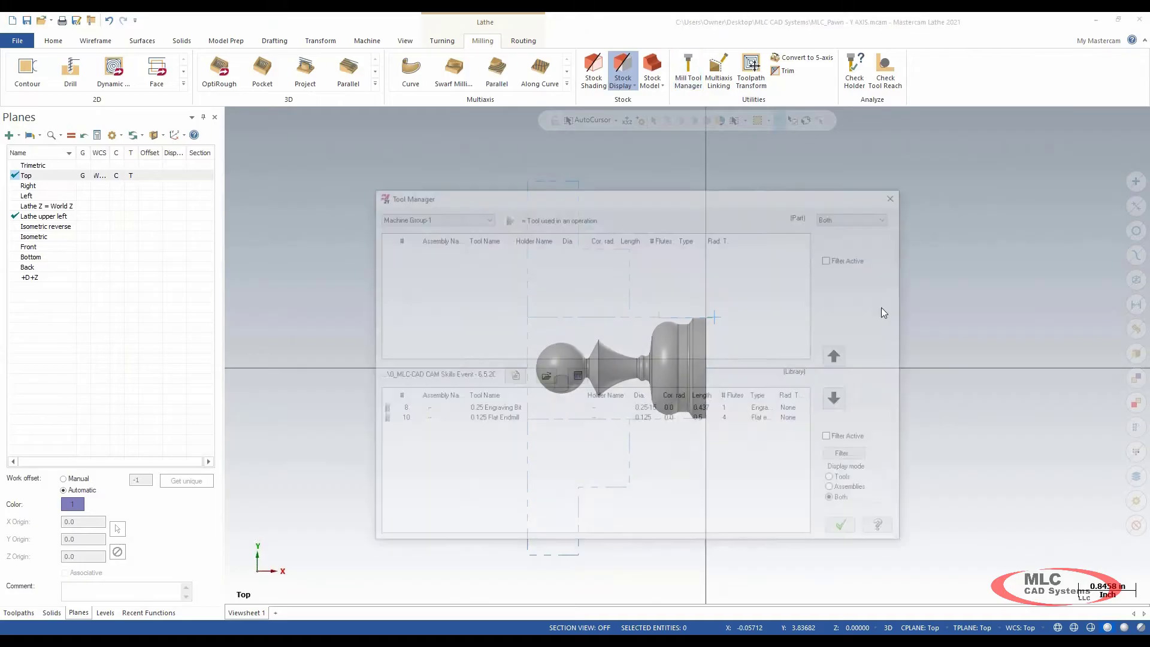
drag(537, 482, 458, 276)
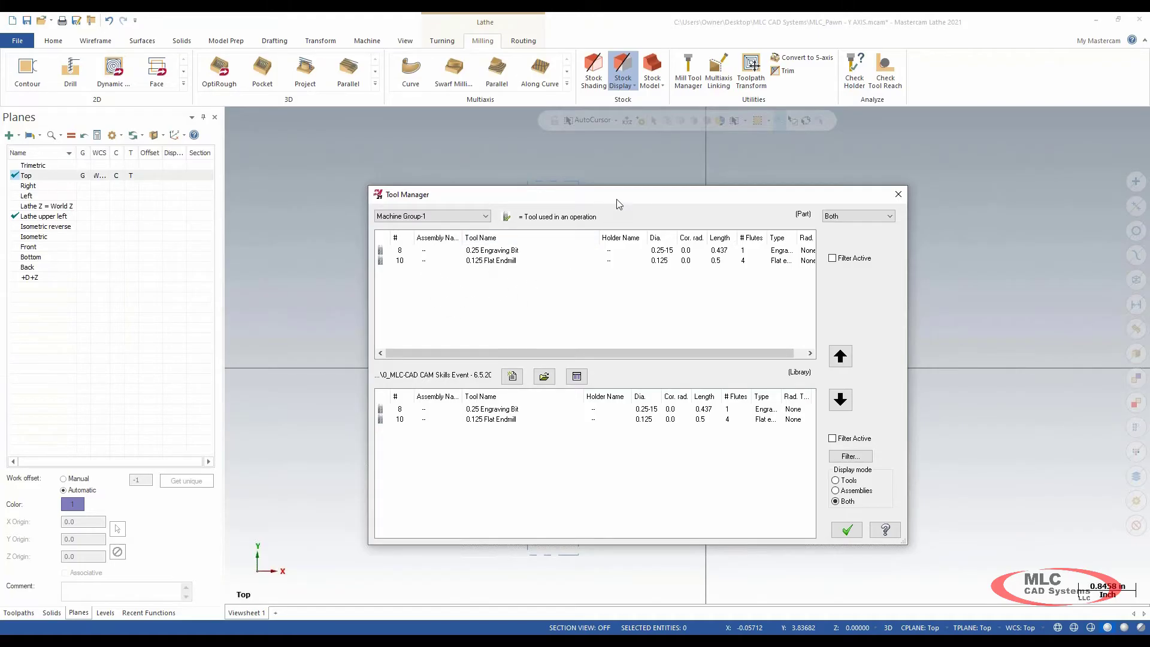
drag(620, 204, 467, 117)
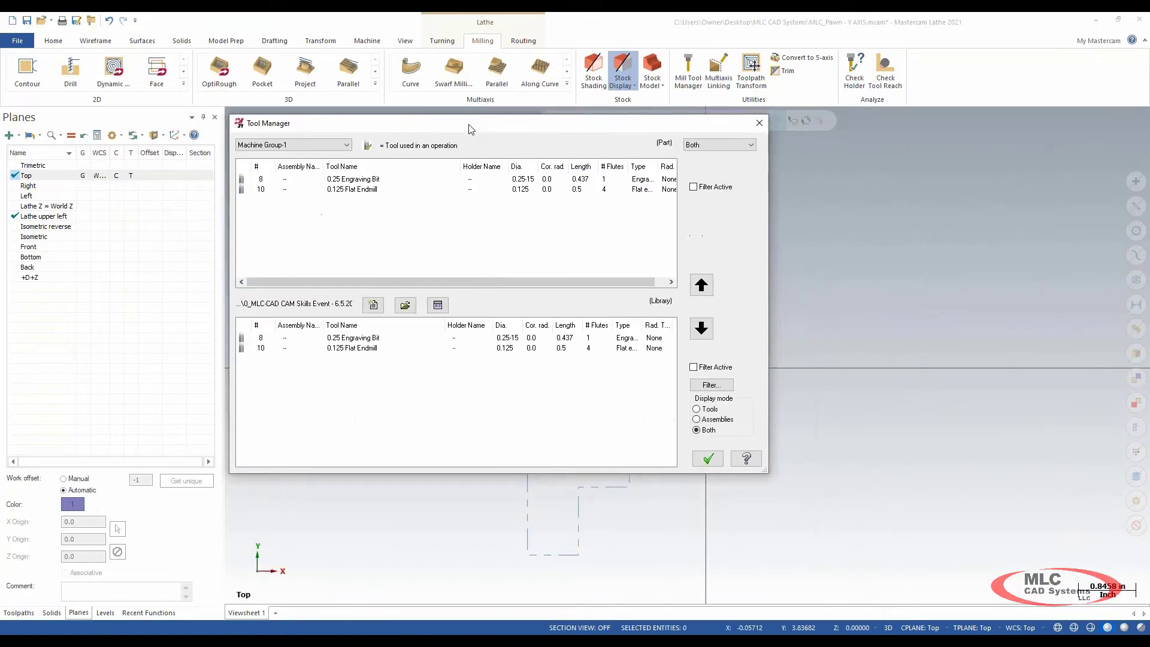
click(709, 458)
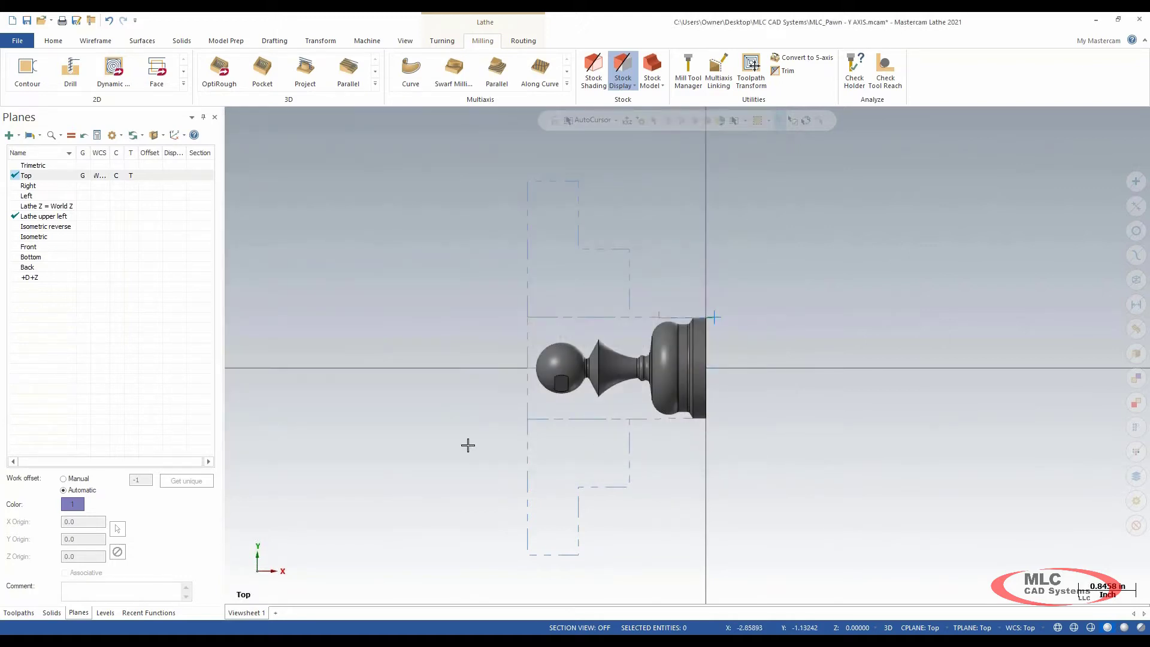
click(18, 613)
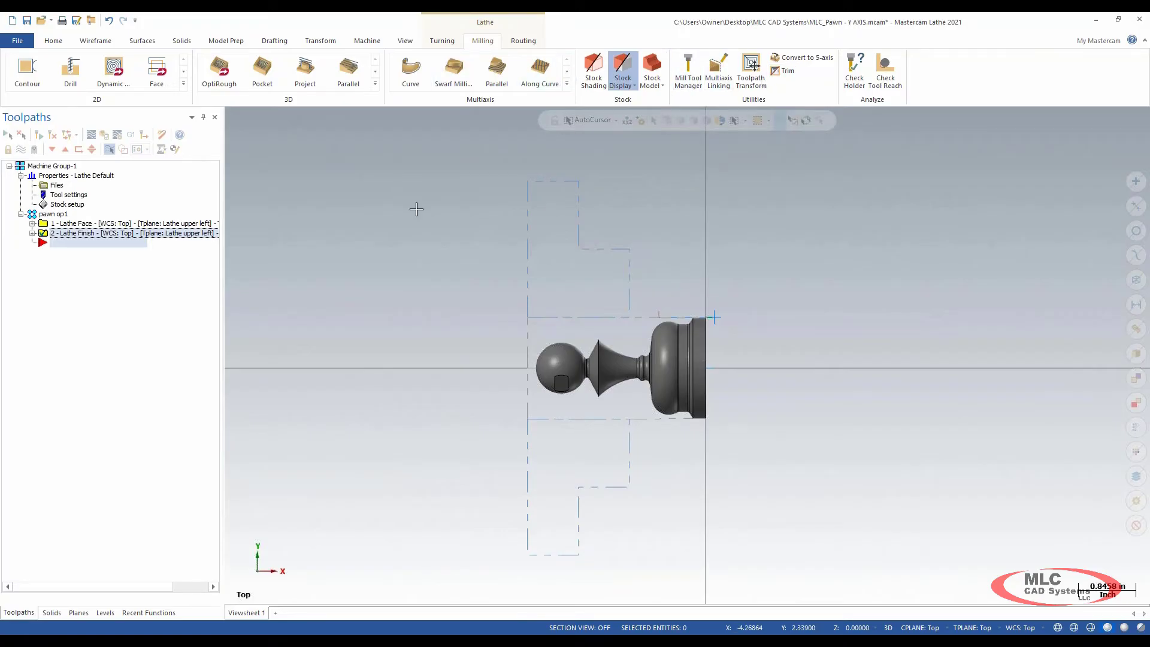
Start a C-axis Face Contour toolpath and window-chain the MLC-CAD SYSTEMS wireframe letters on the base, starting near the letter M
click(439, 40)
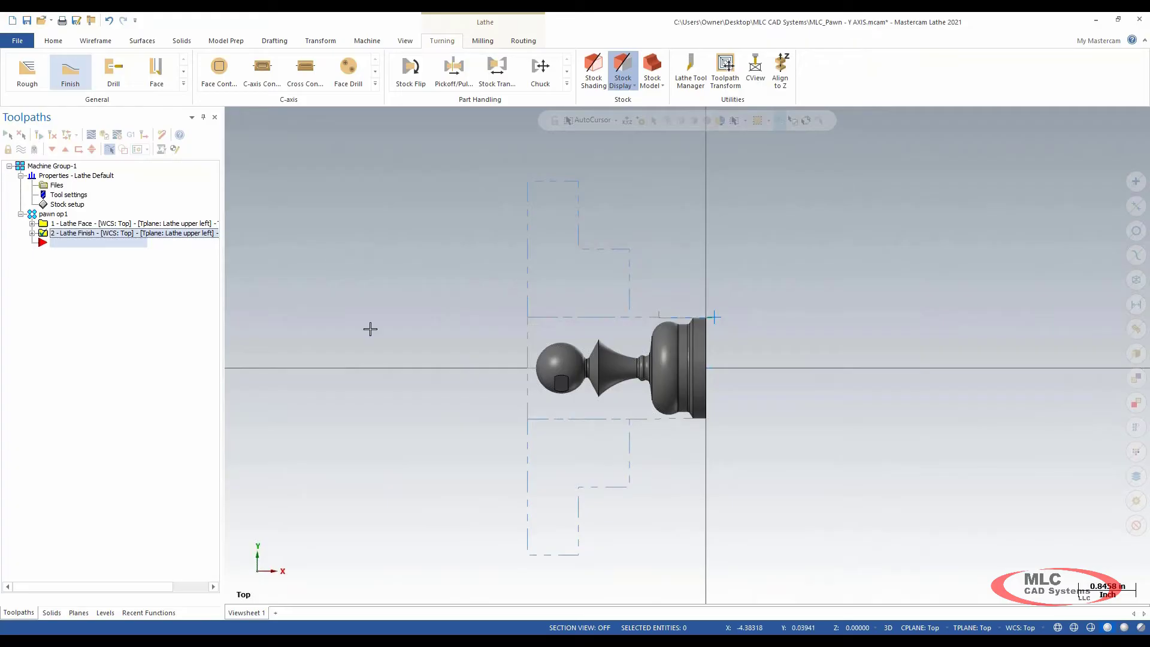
click(223, 79)
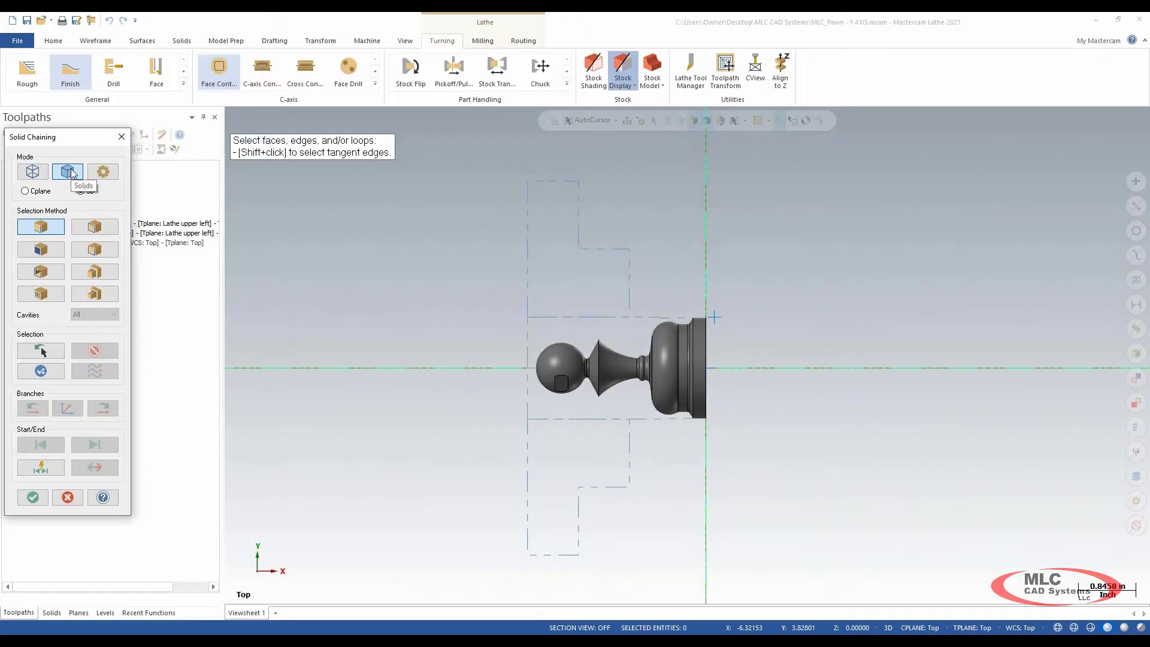
click(33, 173)
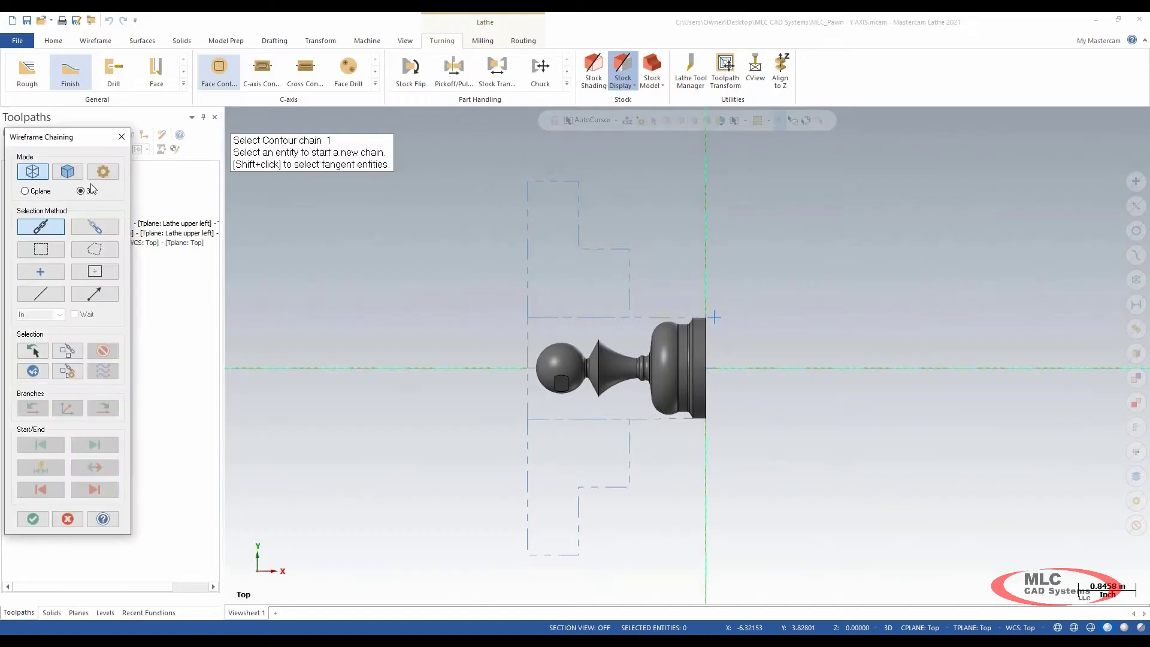
middle_drag(861, 367, 767, 383)
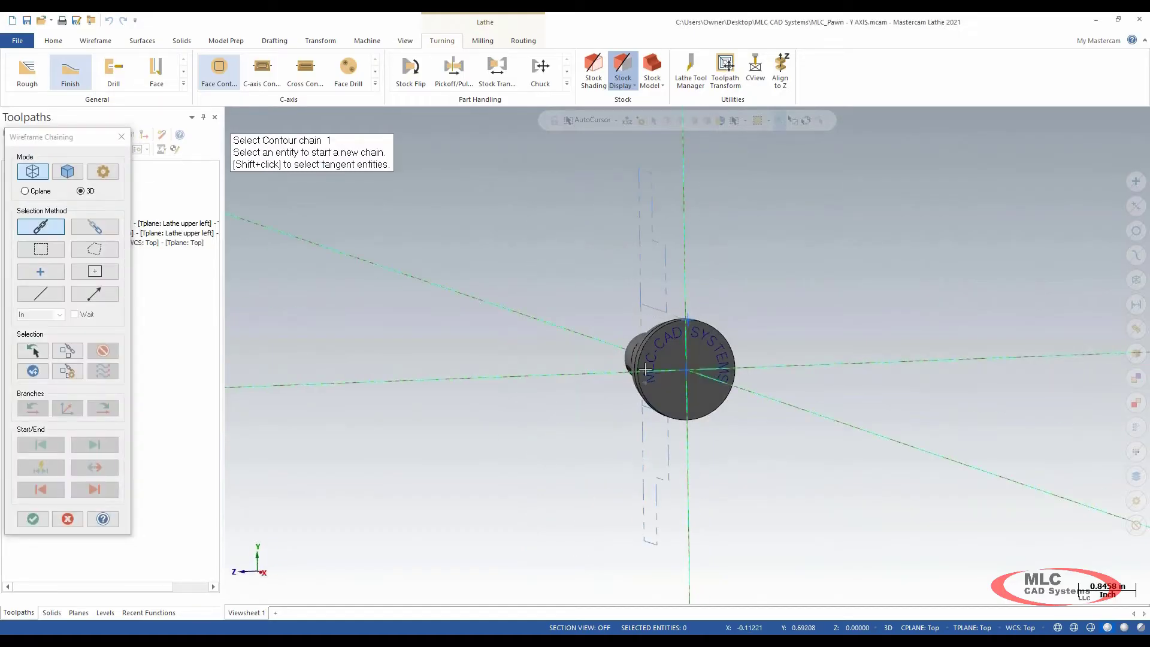
scroll(749, 375, up, 3)
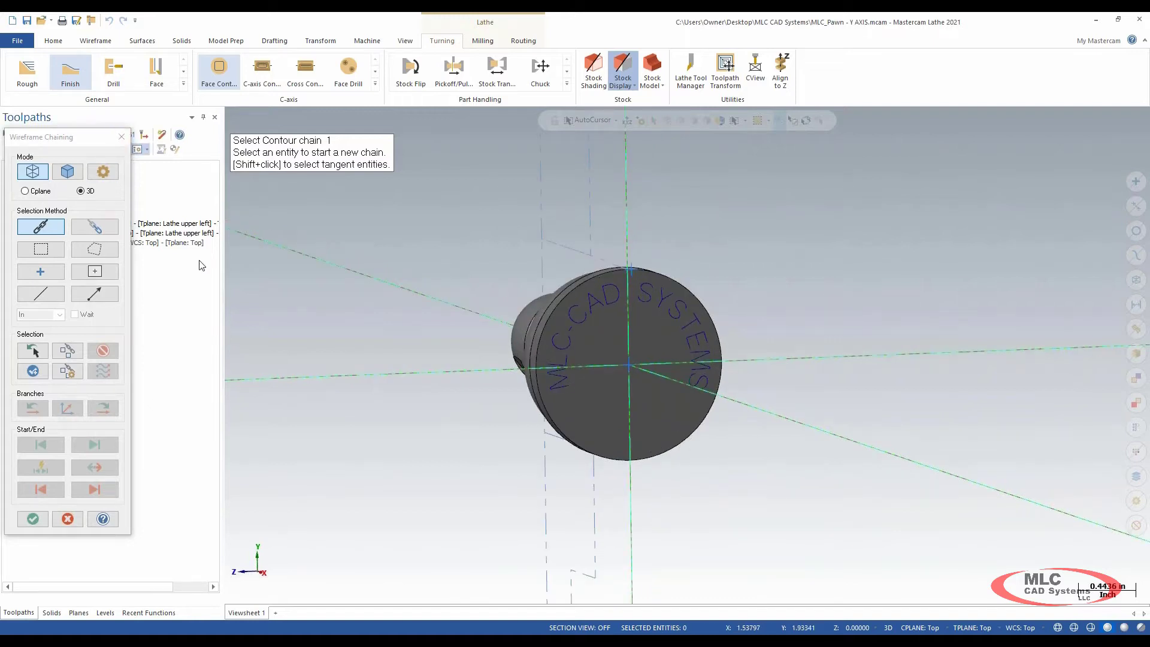
middle_drag(521, 280, 525, 307)
middle_drag(796, 318, 686, 355)
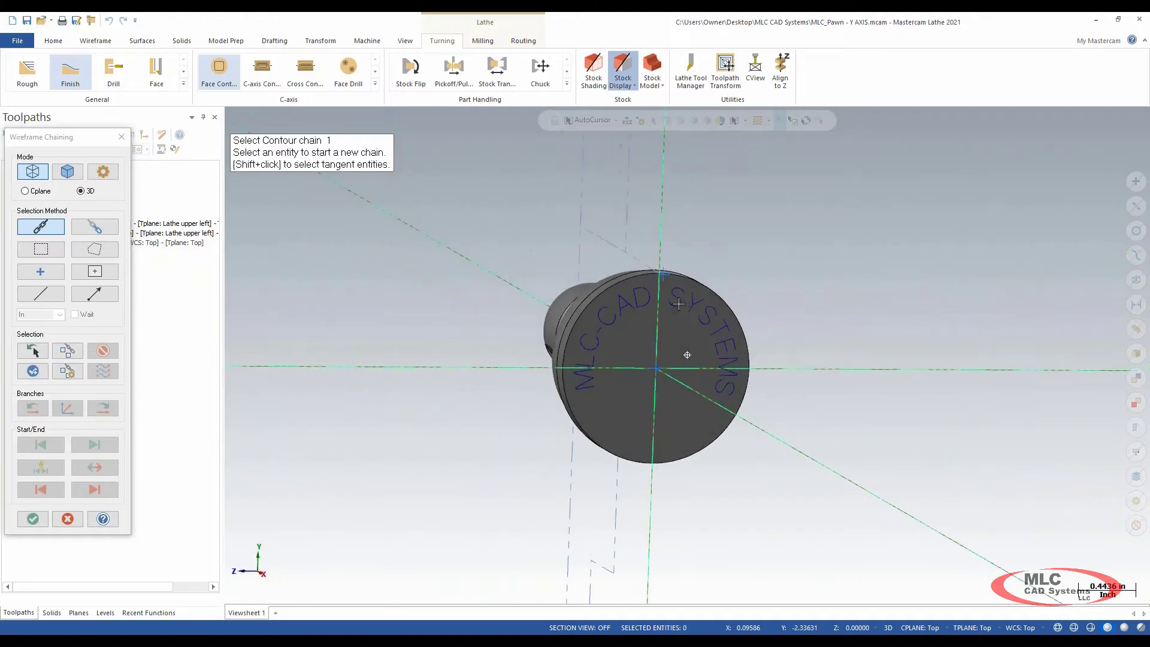
scroll(699, 416, down, 1)
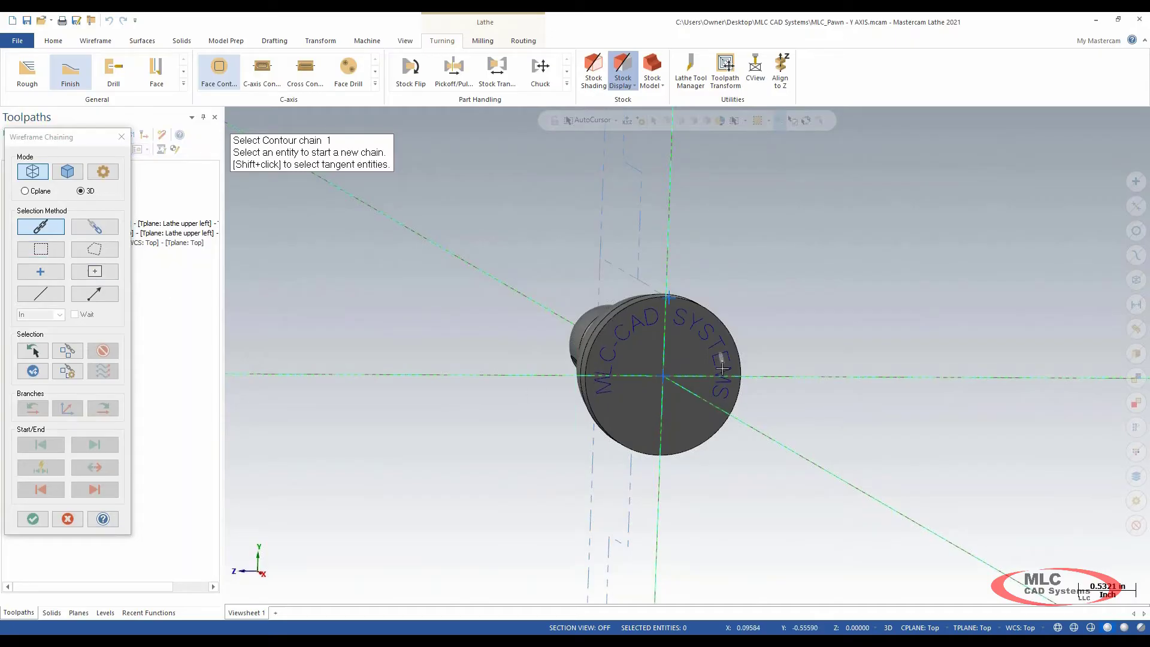
click(50, 250)
drag(519, 244, 793, 478)
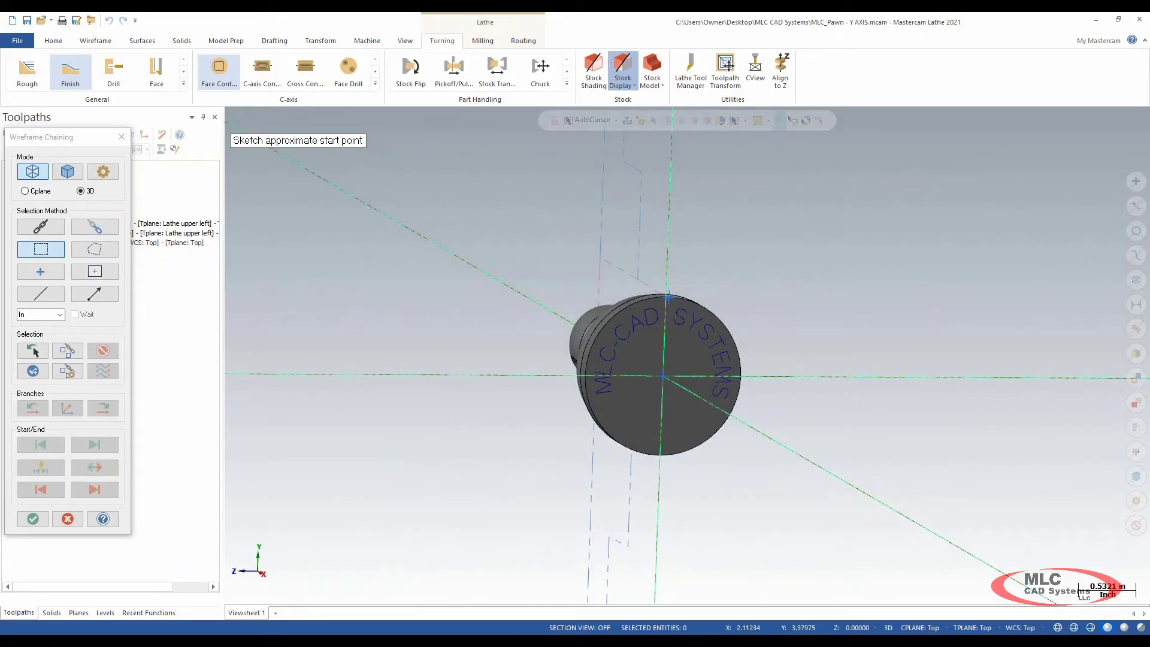
click(564, 415)
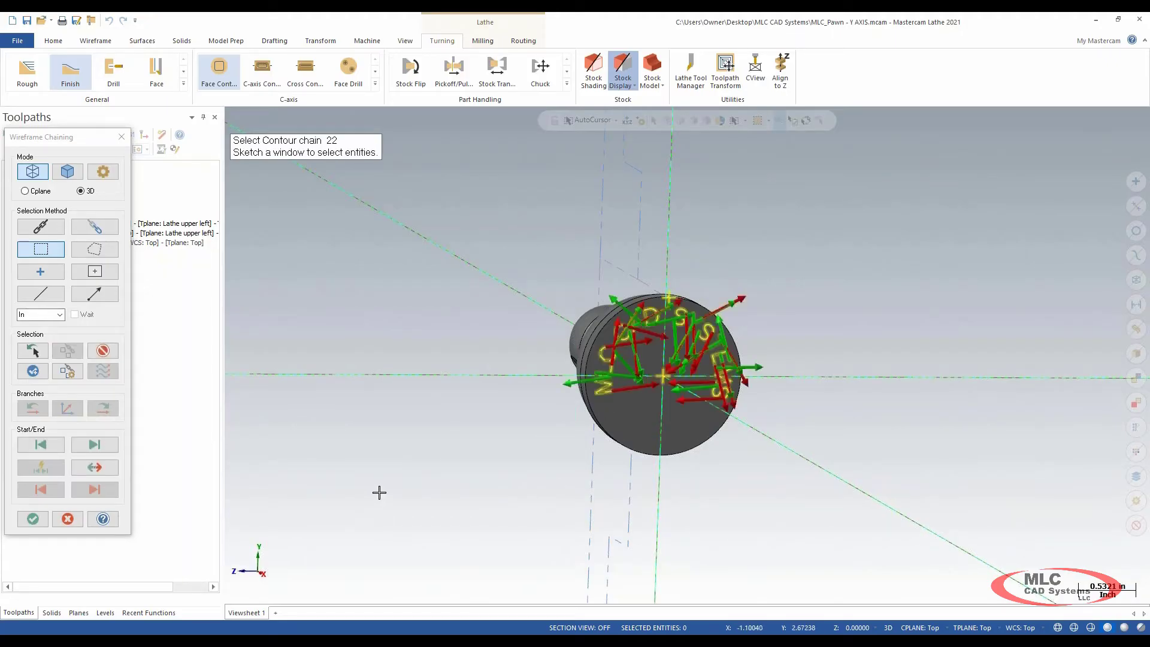
middle_drag(379, 493, 528, 487)
click(33, 519)
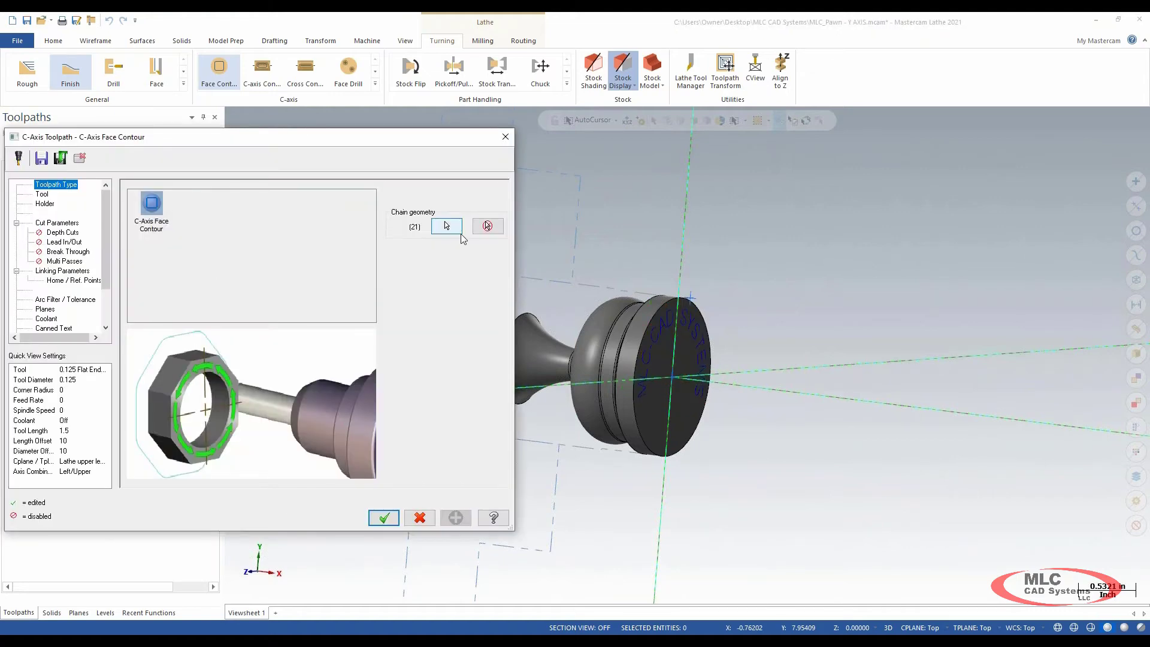
Remove Chain Point 1 and Chain Point 3 from the toolpath's chained geometry and accept the remaining letter chains
click(458, 230)
click(459, 232)
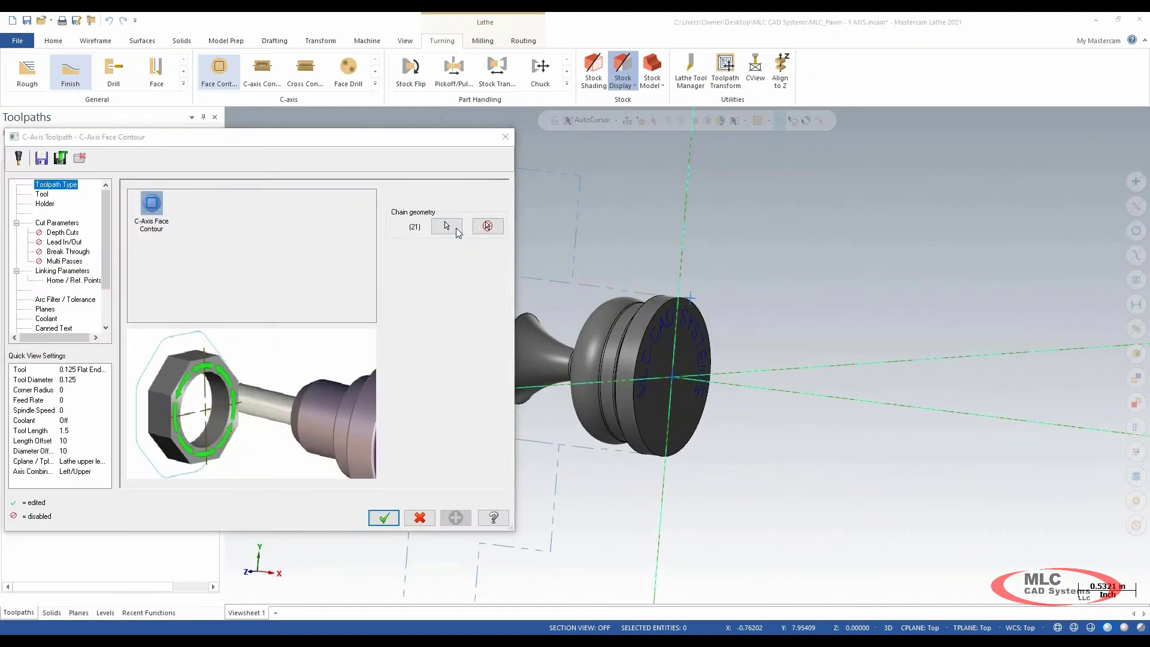
scroll(732, 322, up, 3)
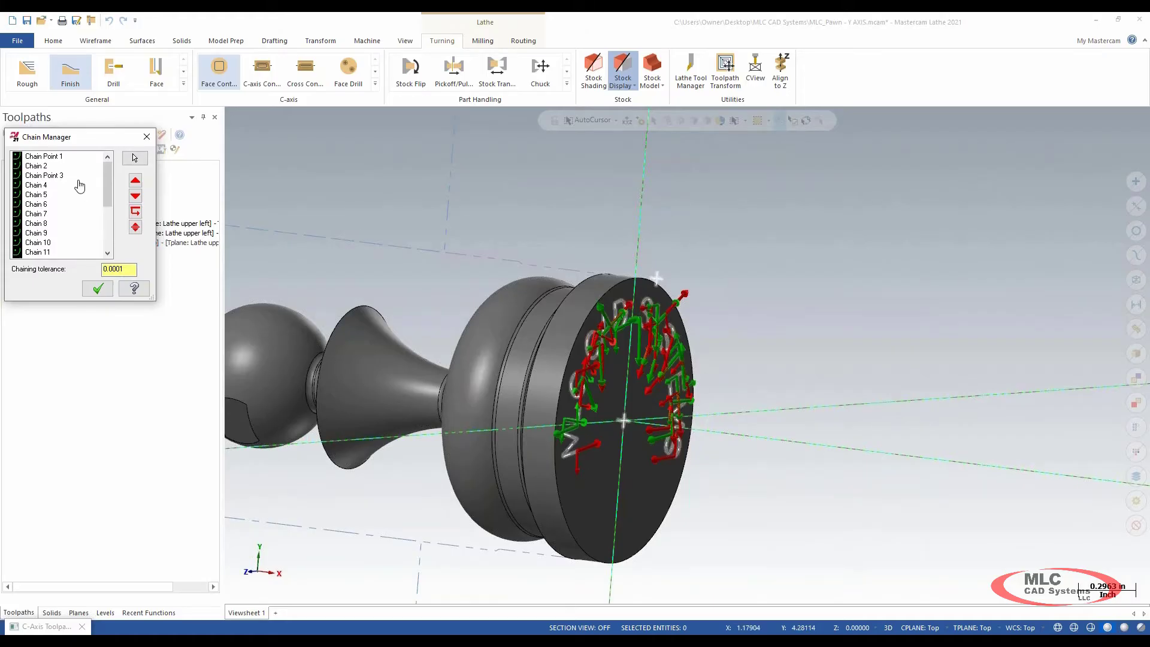
click(60, 158)
right_click(59, 157)
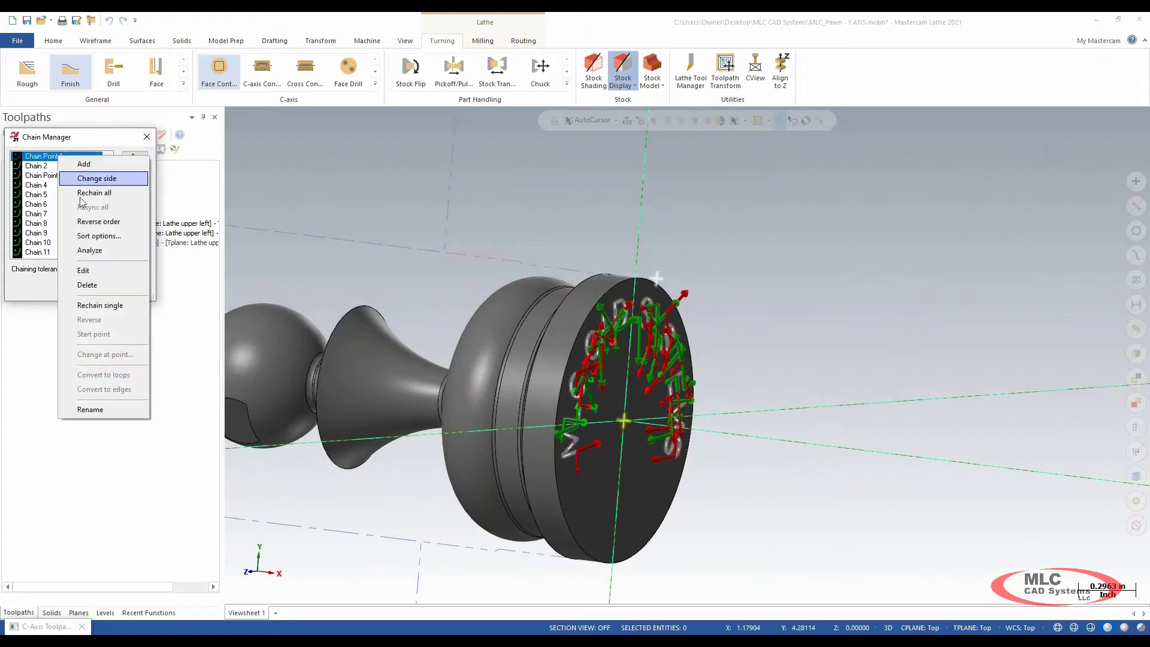
click(96, 287)
click(60, 166)
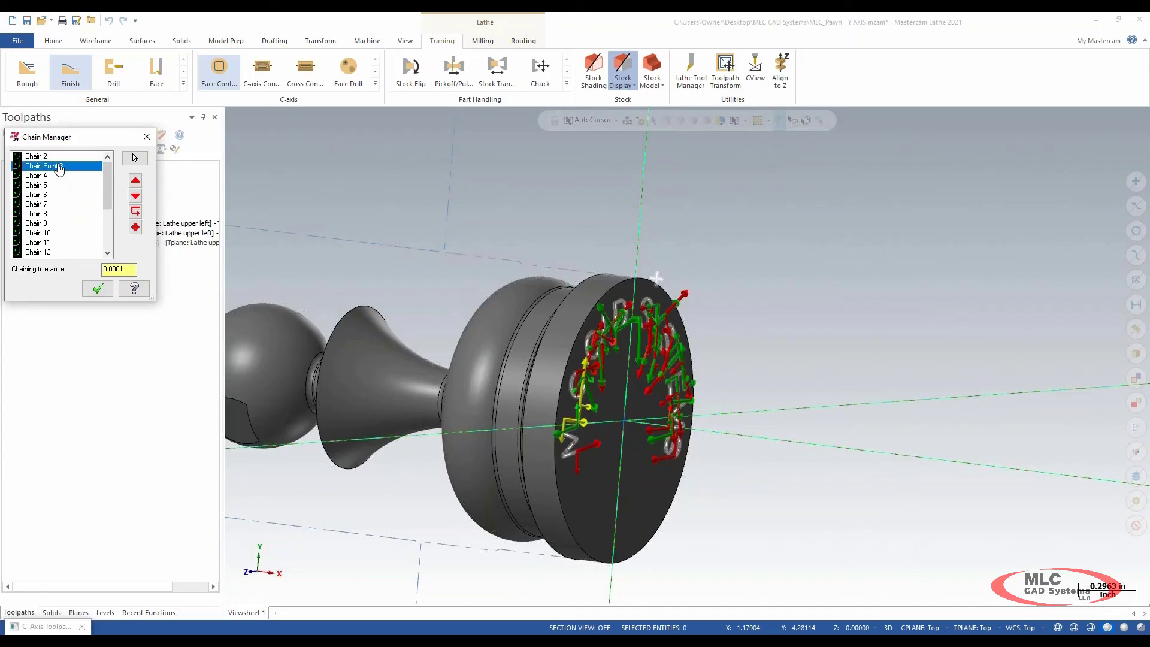
right_click(59, 166)
click(117, 292)
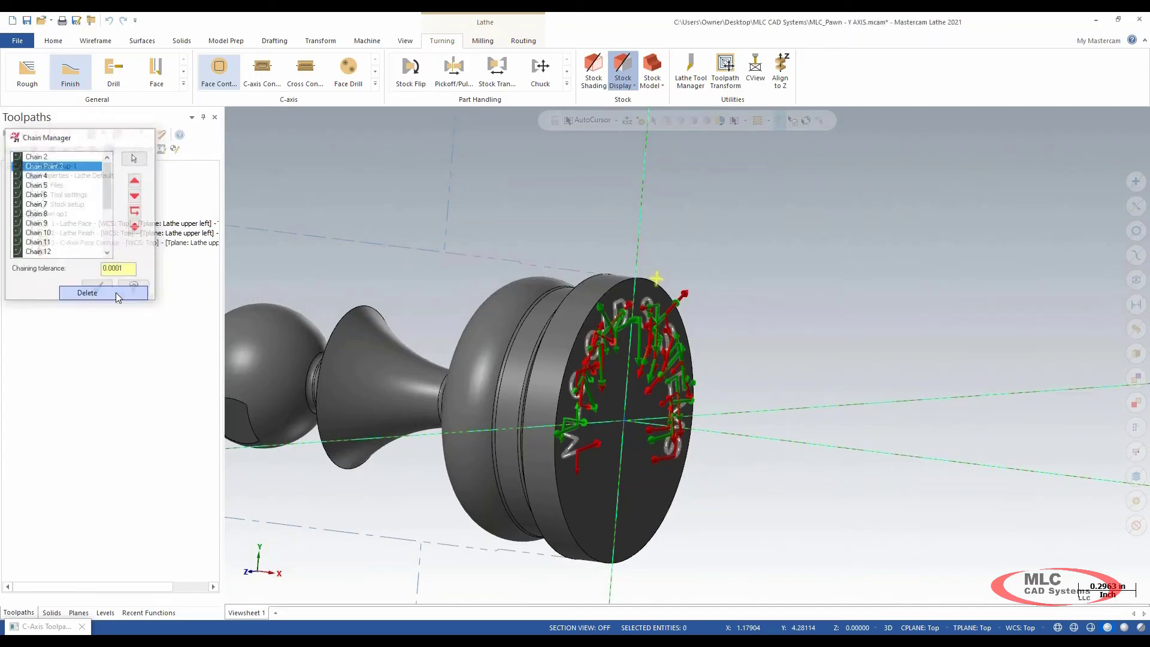
click(97, 290)
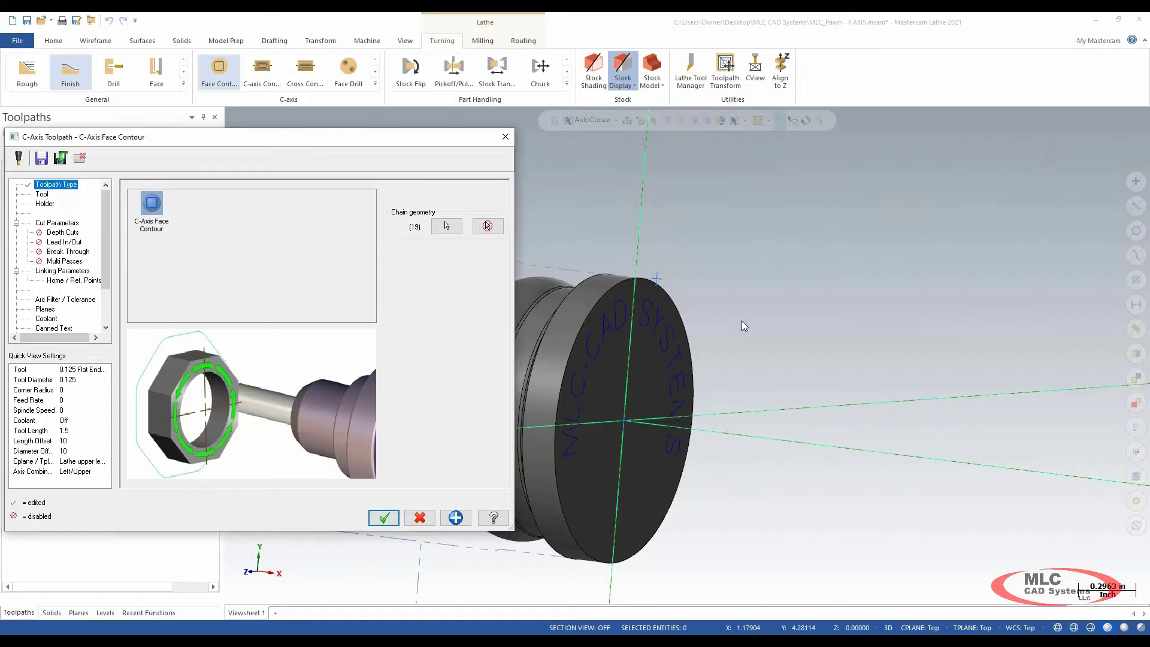
Choose the 0.25 Engraving Bit for the face contour and enter the comment ENGRAVE FACE OP1
click(43, 196)
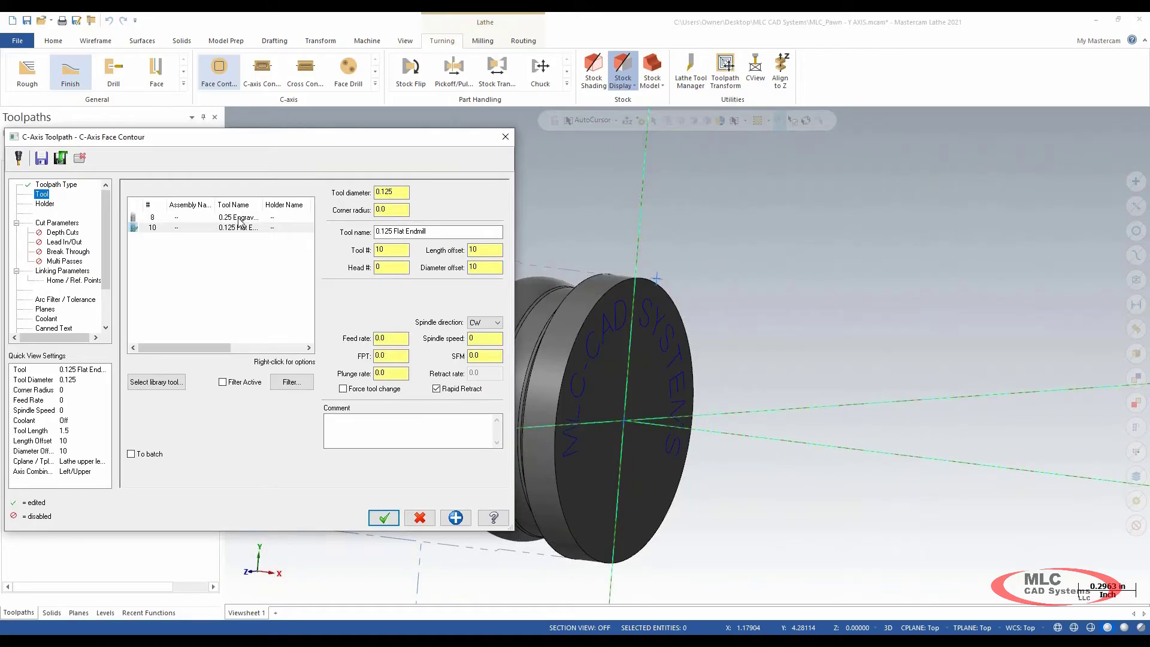
click(239, 218)
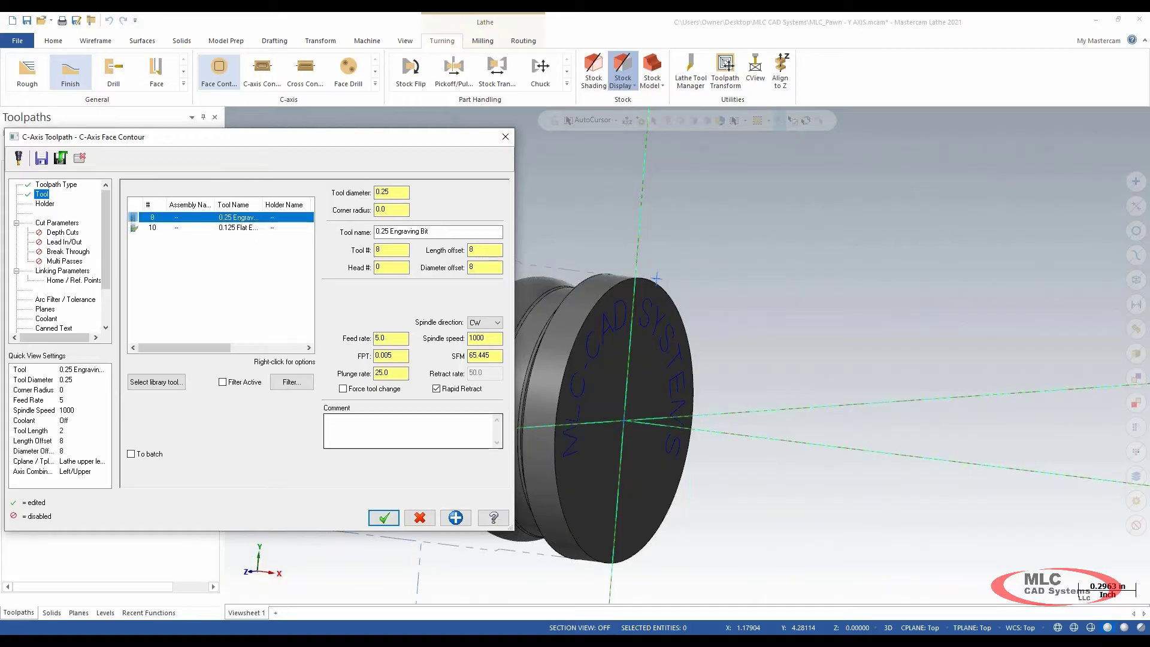
click(366, 432)
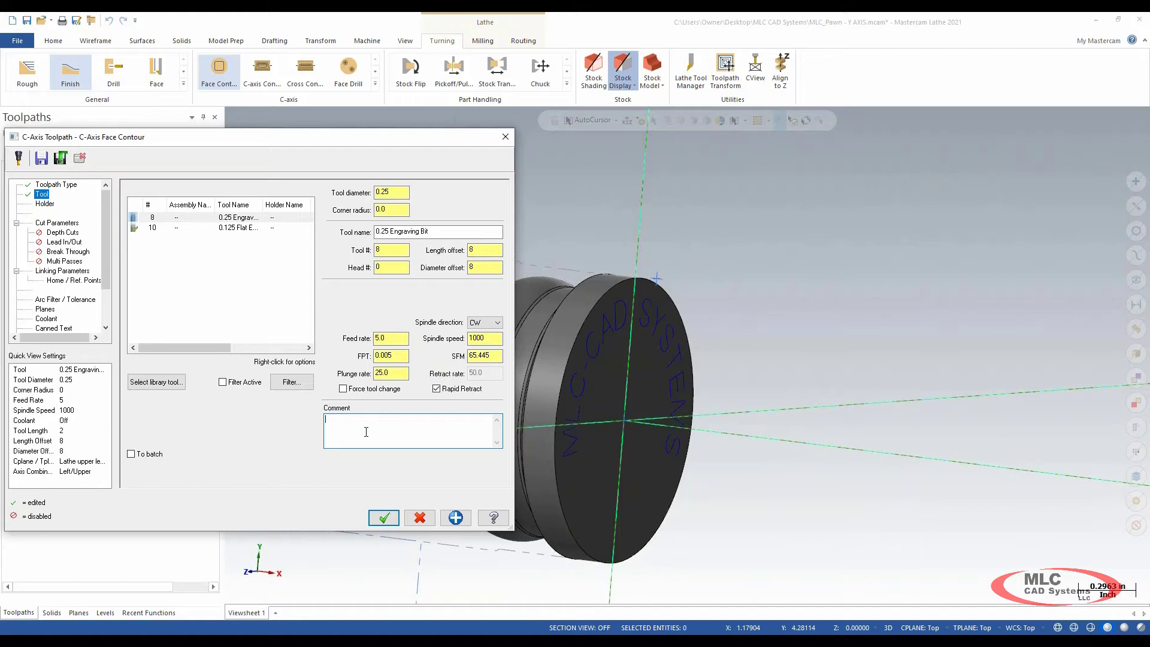
text(ENGRAVE FACE OP1)
key(ctrl+a)
click(384, 419)
double_click(383, 419)
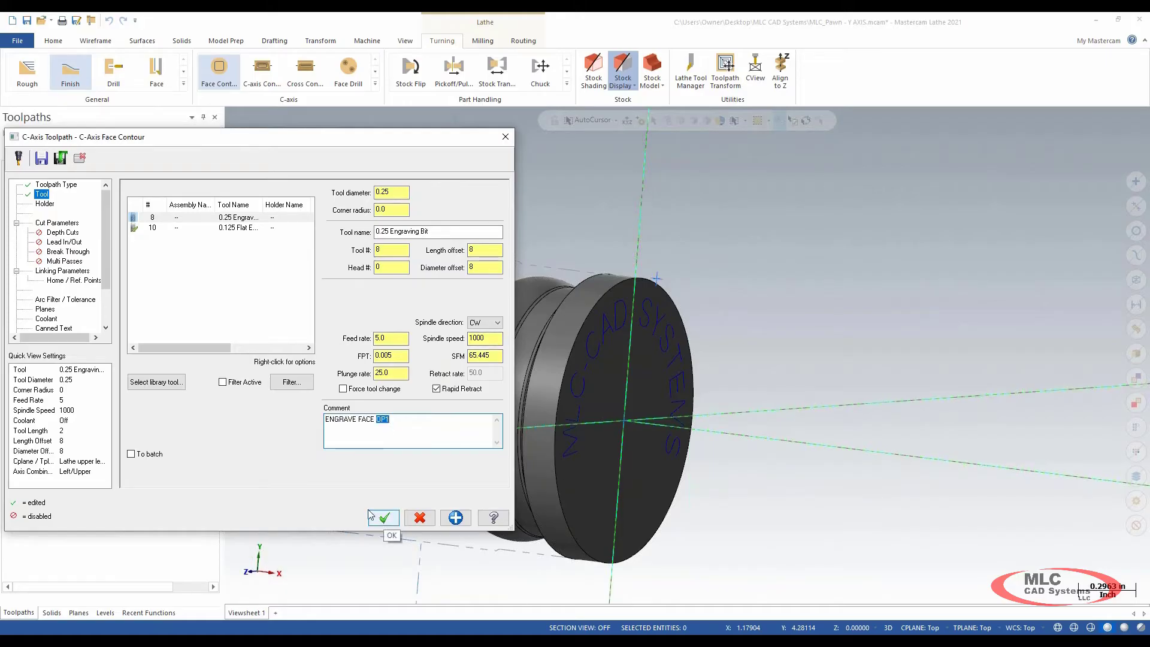
Force a tool change for the engraving bit and set its feed rate to 15 and plunge rate to 2
click(344, 389)
key(ctrl)
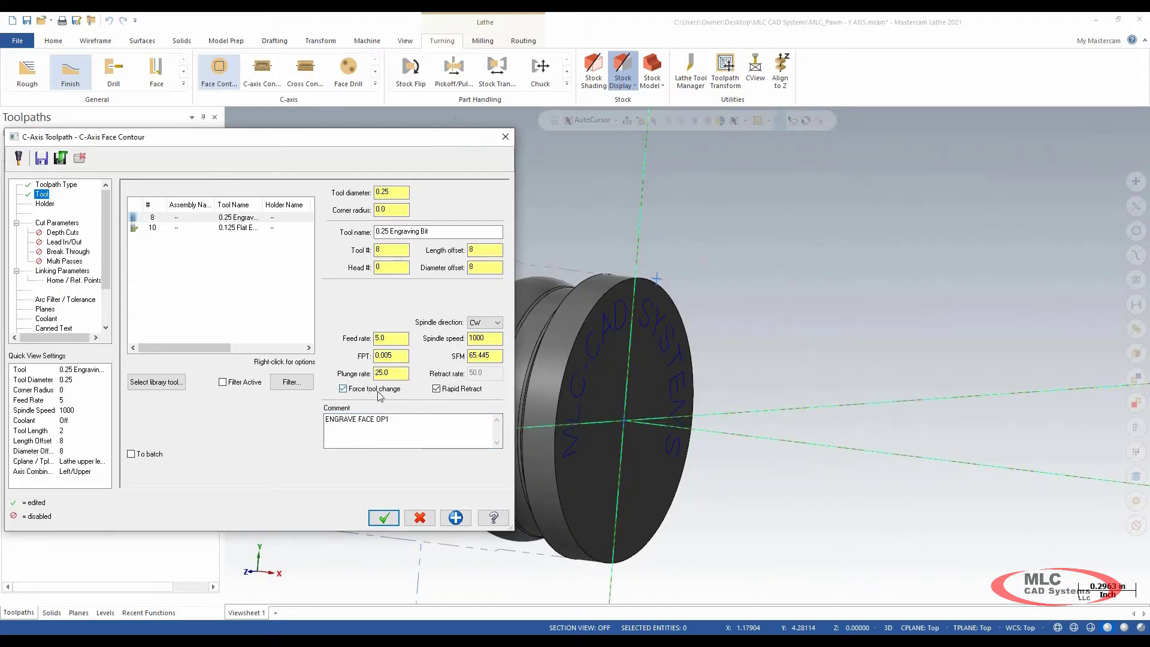
key(ctrl)
click(387, 337)
double_click(388, 337)
text(15)
key(Tab)
key(Tab)
text(2)
key(Tab)
key(Tab)
Set the cutter compensation type to Off in the face contour's cut parameters
click(53, 223)
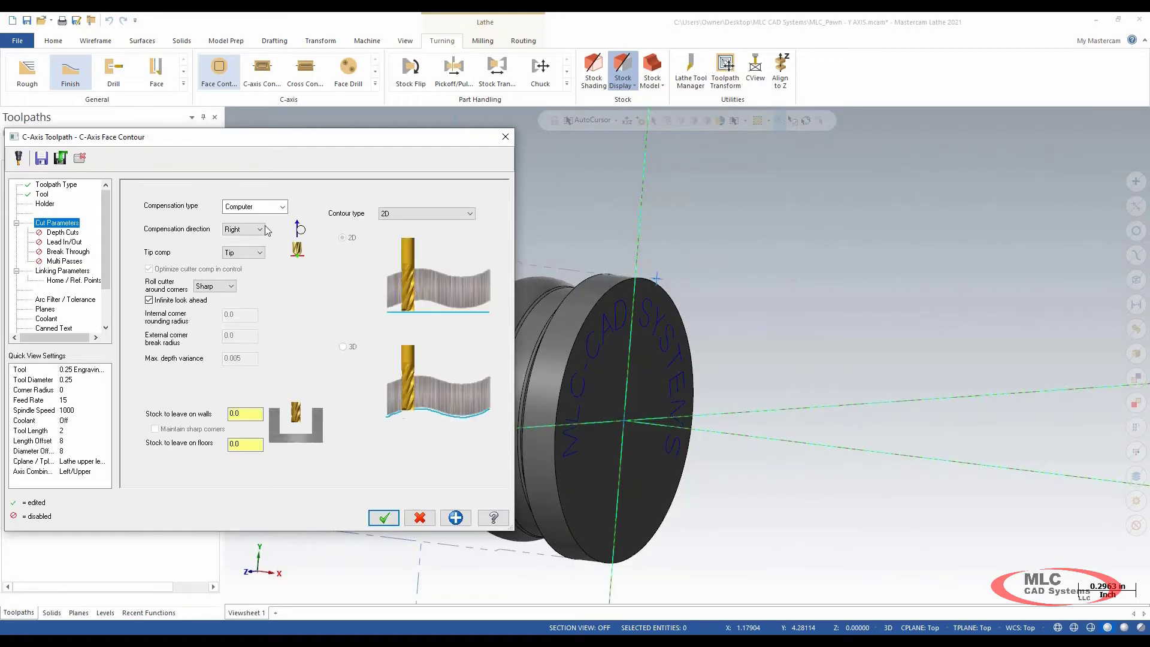
click(283, 207)
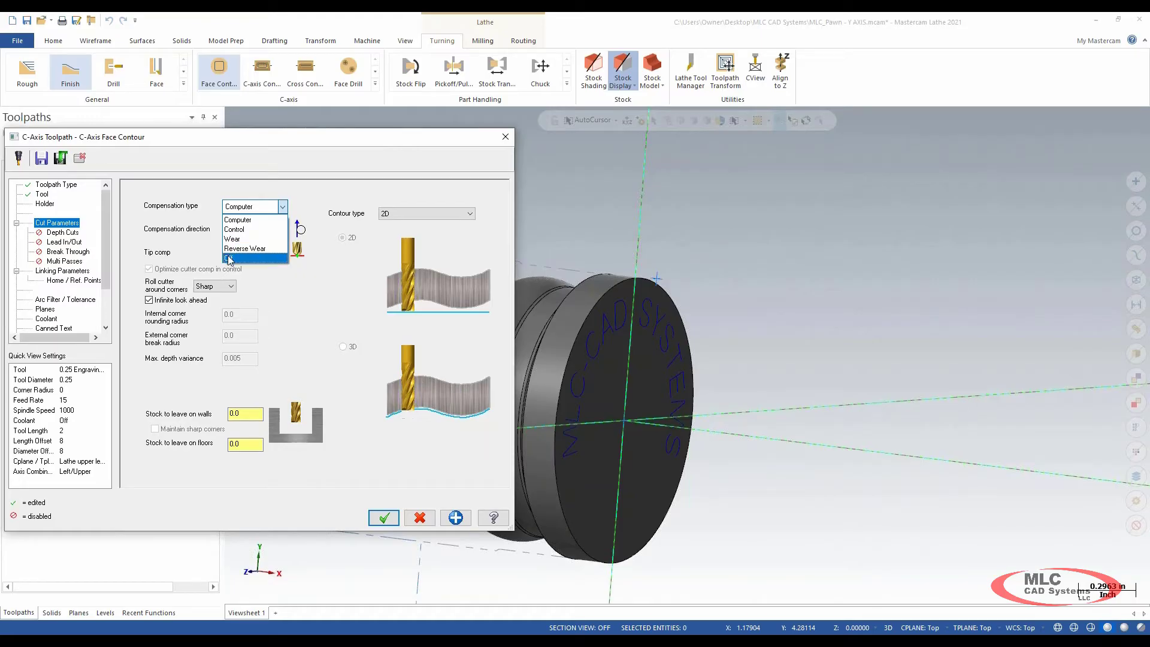
click(229, 258)
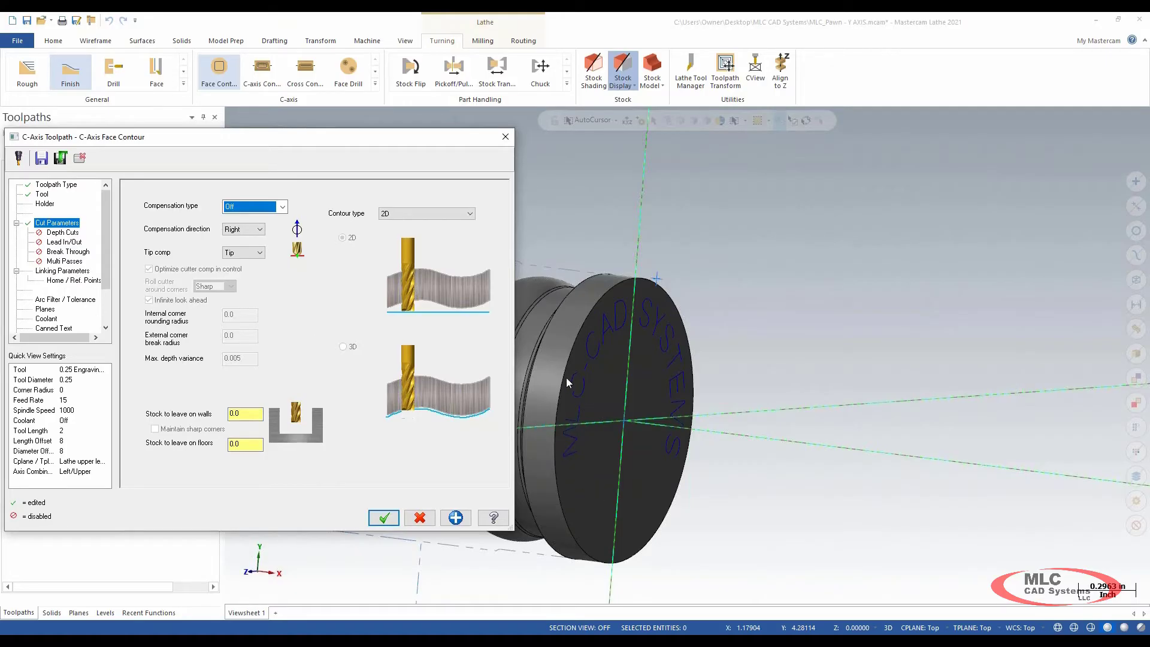
Set the linking clearance to 1.0 incremental and the engraving depth to -0.005 incremental
click(59, 270)
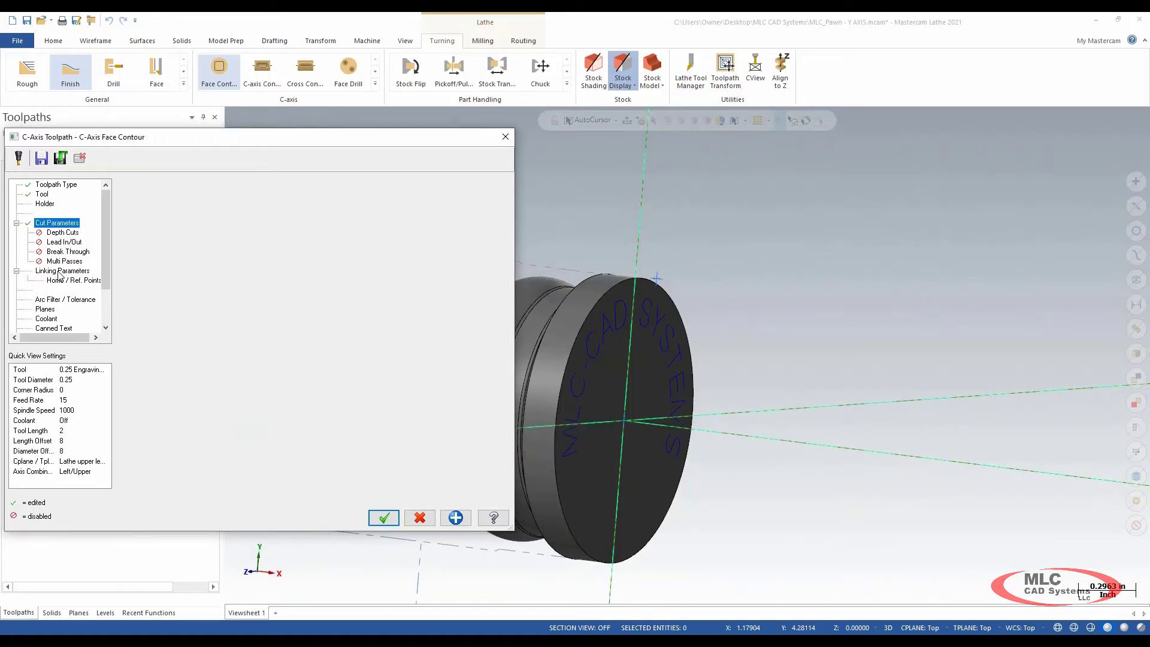
double_click(343, 240)
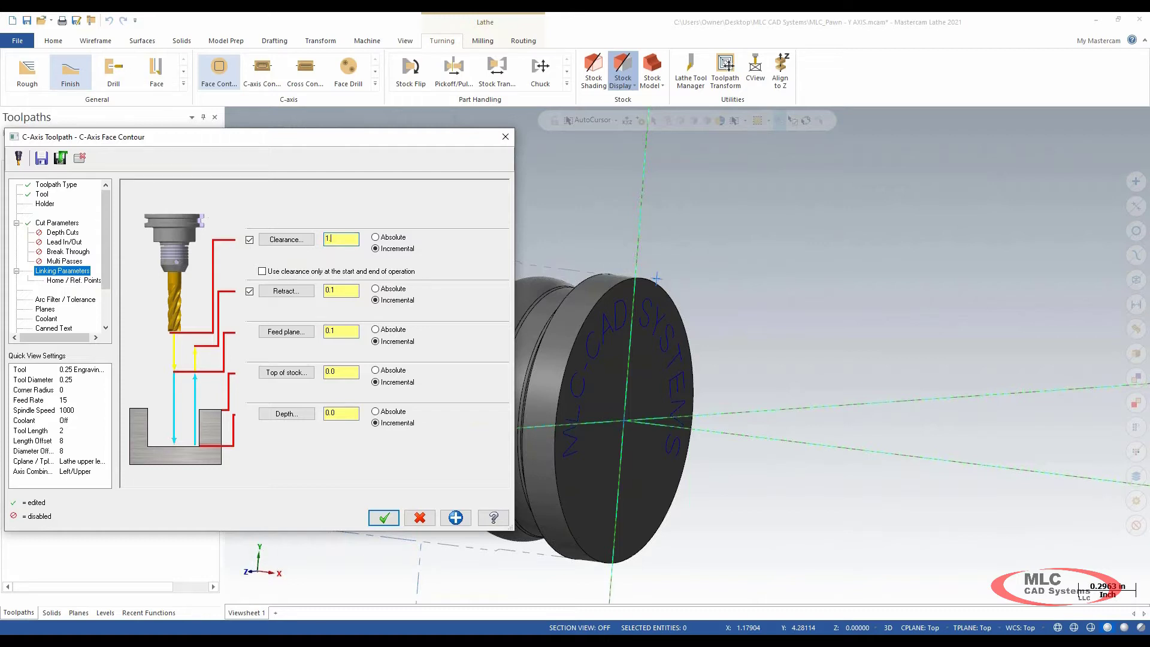
key(Tab)
click(342, 333)
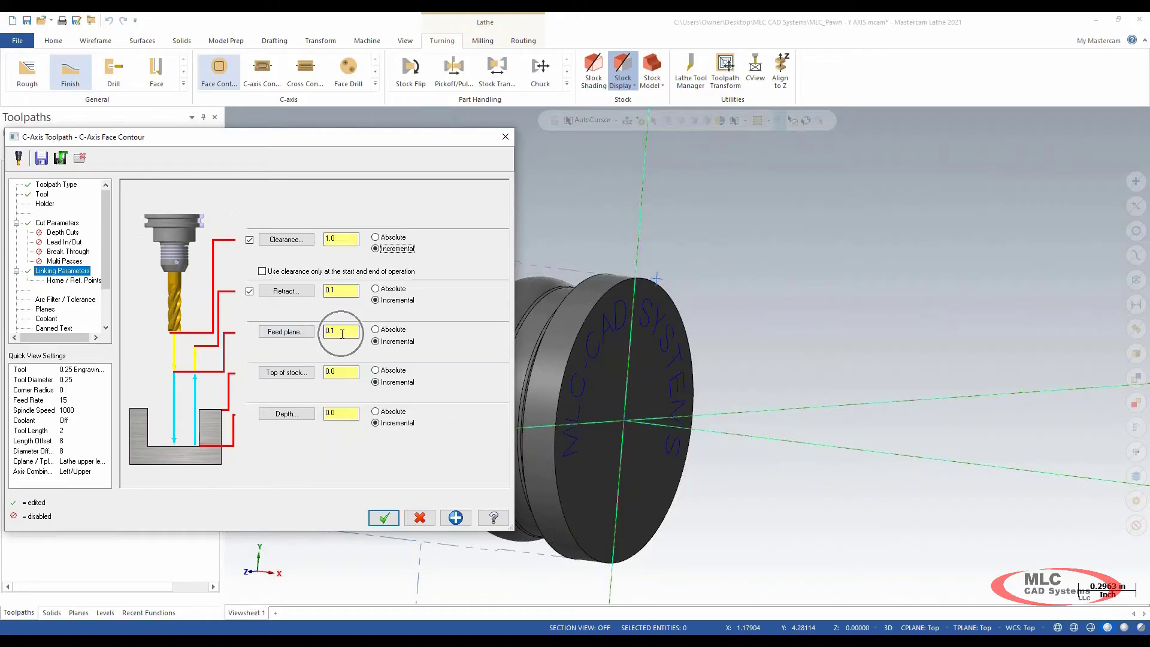
double_click(351, 369)
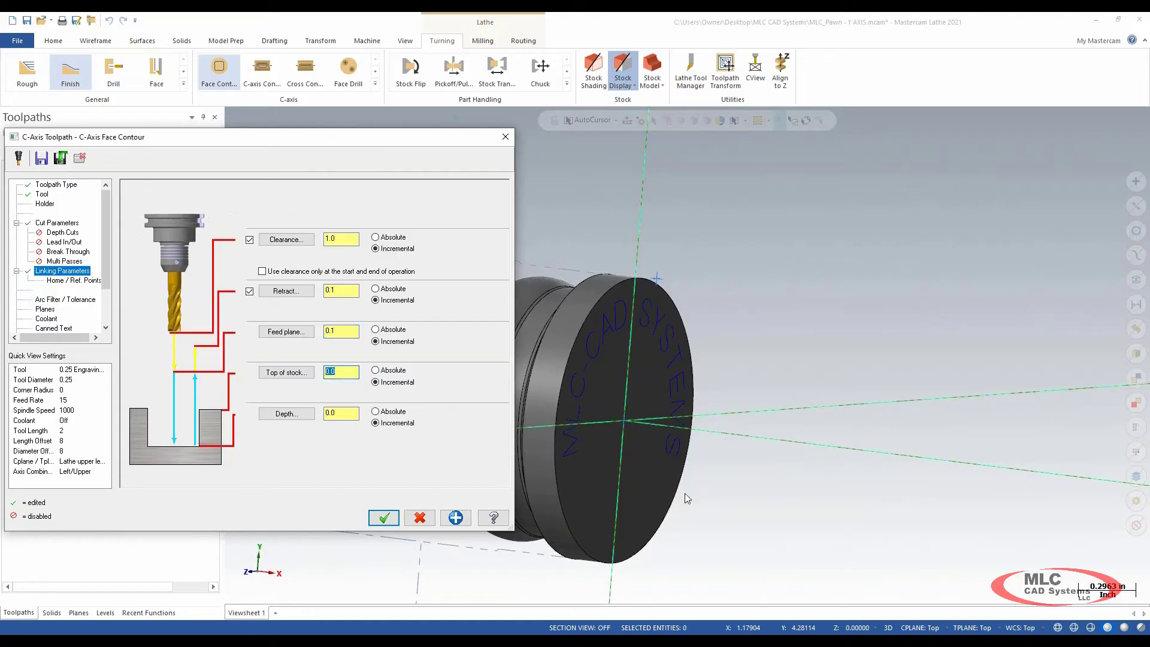
double_click(334, 413)
text(-0.005)
key(Tab)
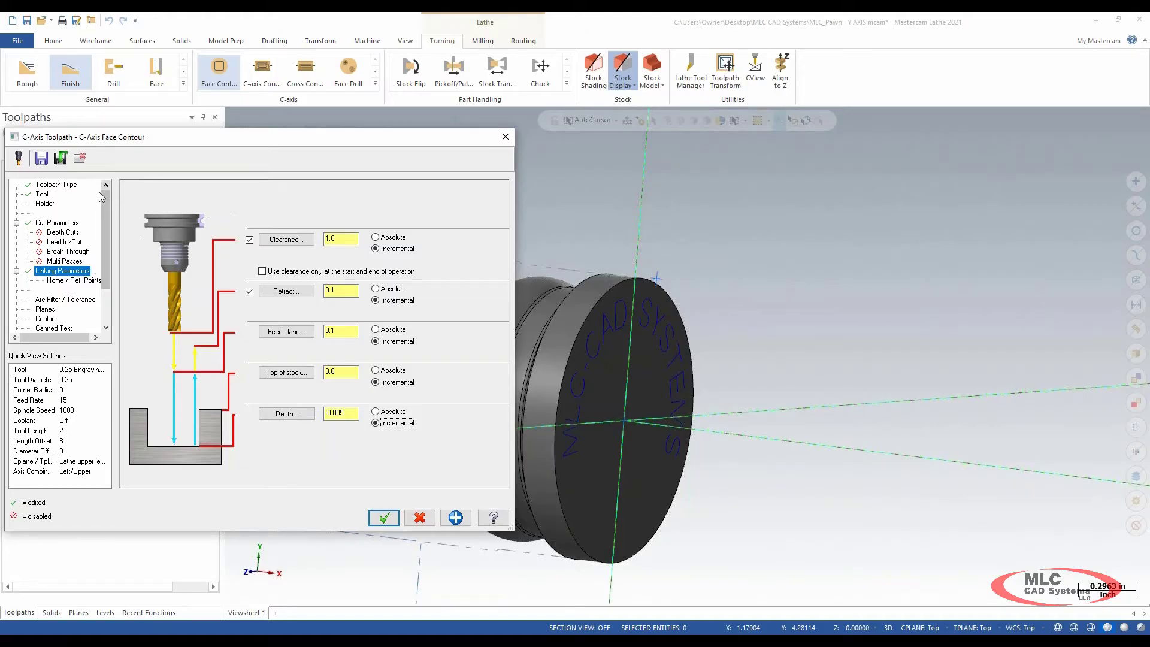
Turn on flood coolant for the face contour and accept the toolpath parameters
scroll(106, 257, down, 2)
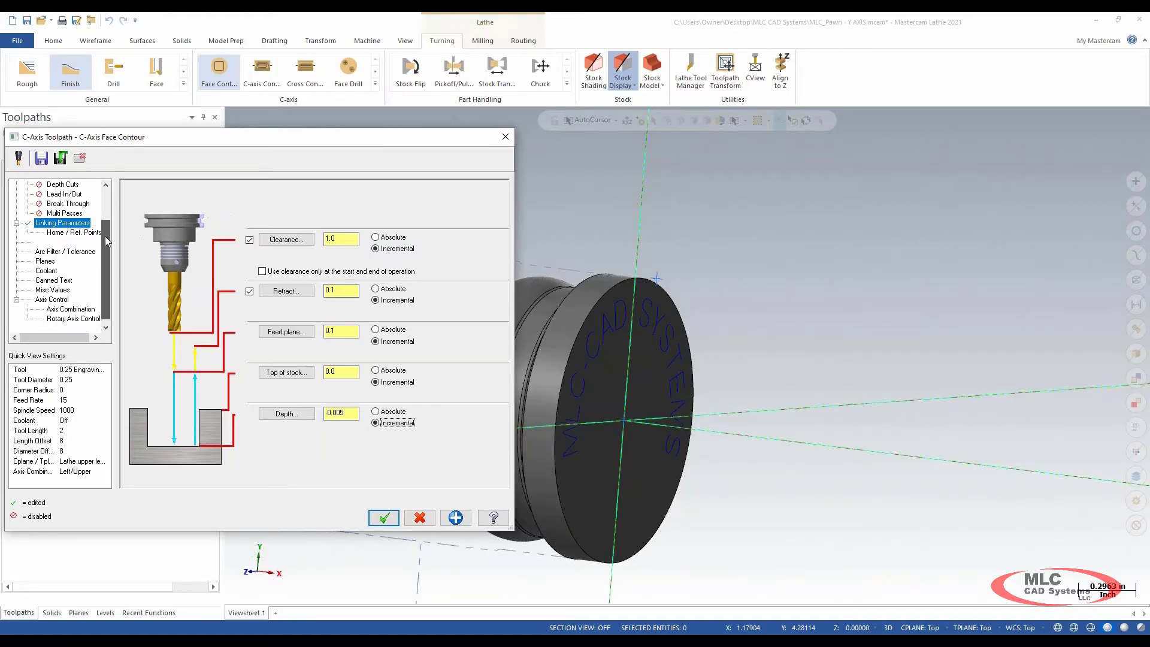
click(50, 252)
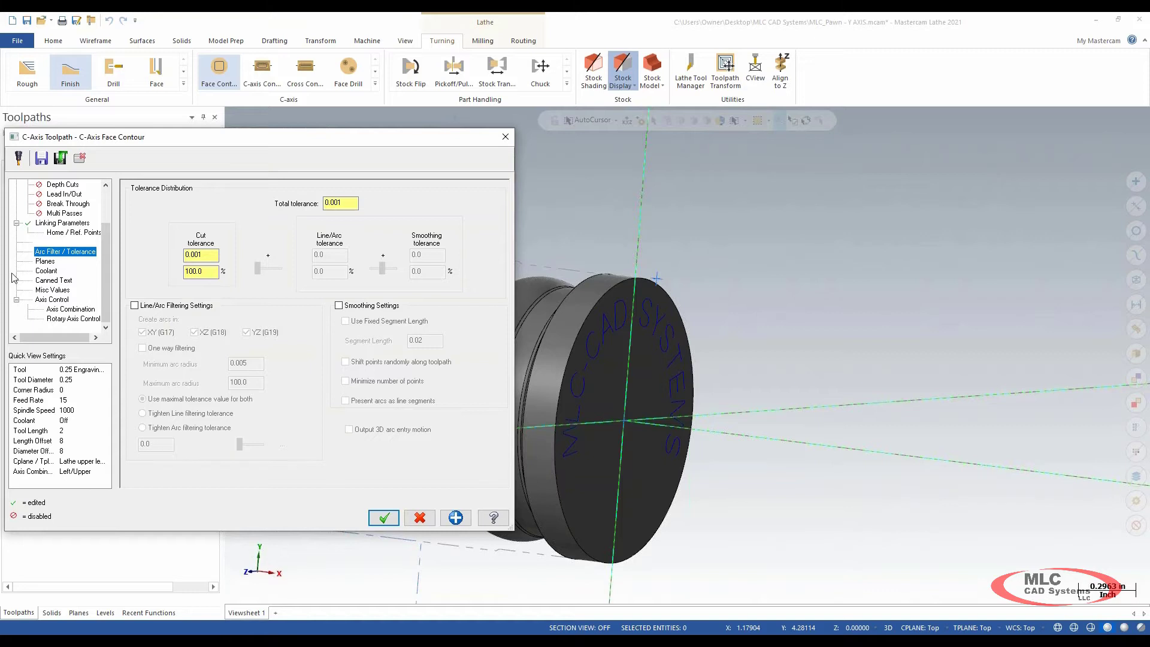
click(45, 262)
click(47, 271)
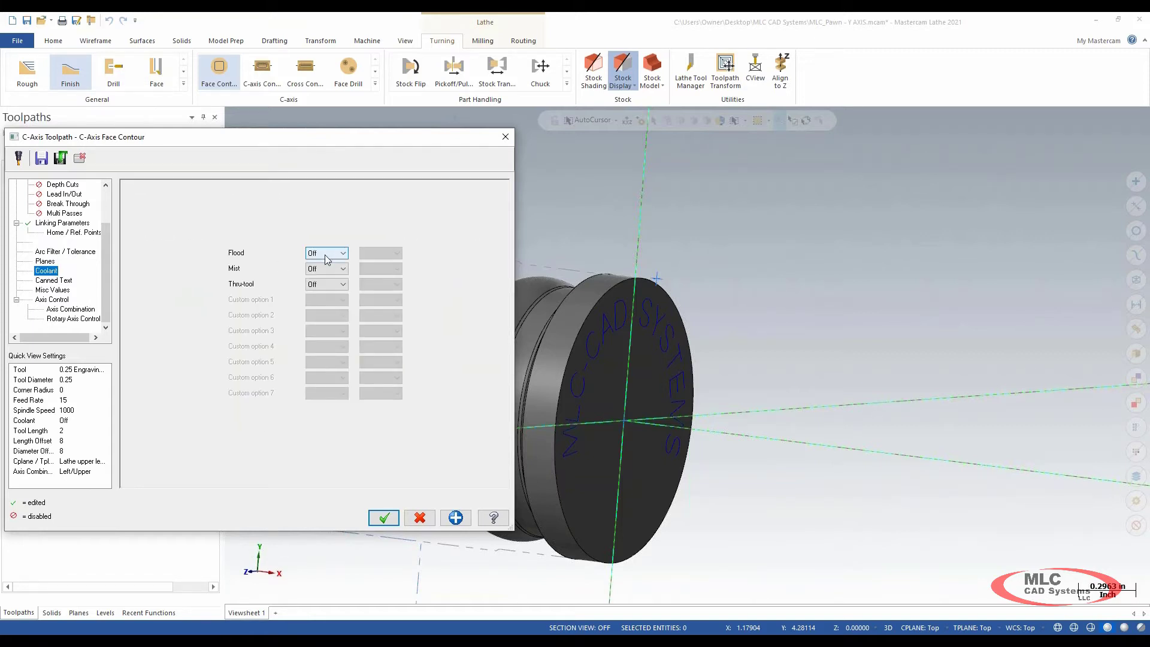
click(328, 257)
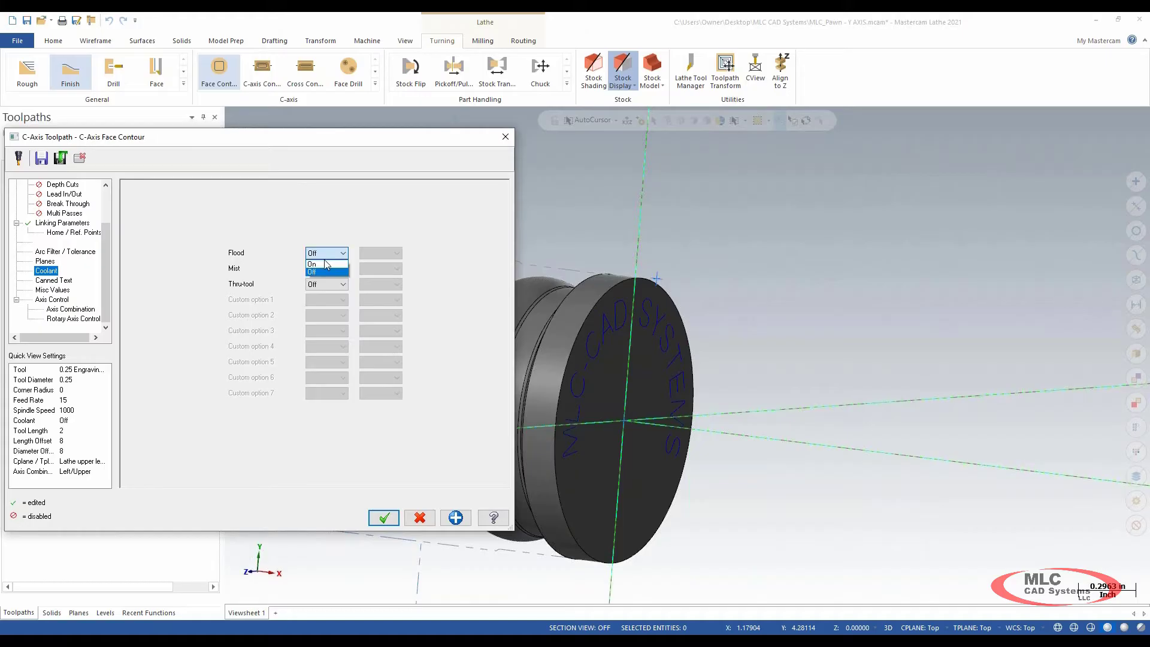
click(327, 264)
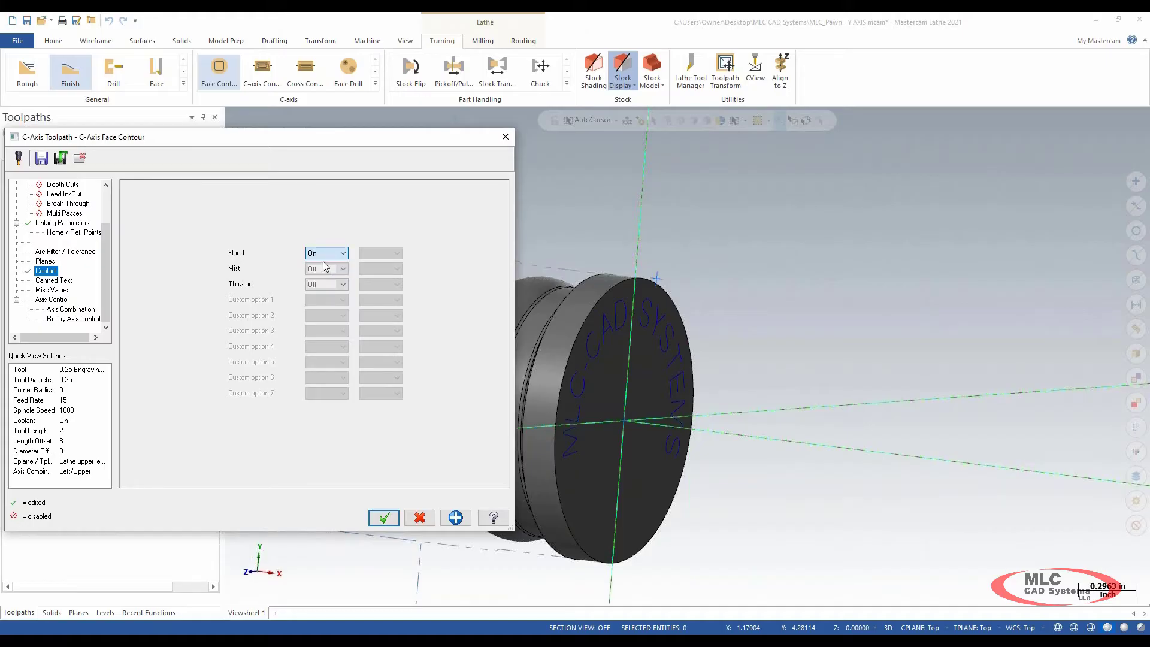
click(382, 521)
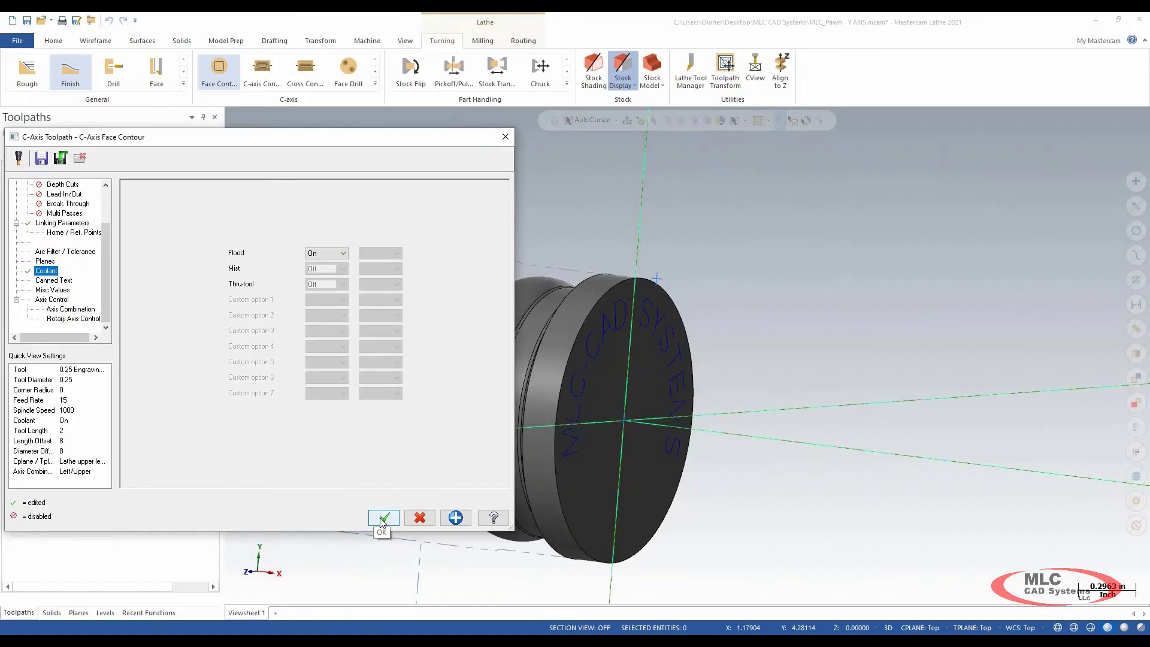
Generate the C-axis face contour toolpath and examine its retract moves over the engraved base
click(383, 518)
mouse_move(804, 367)
middle_down()
mouse_move(671, 353)
mouse_move(598, 288)
mouse_move(621, 275)
mouse_move(742, 275)
middle_up()
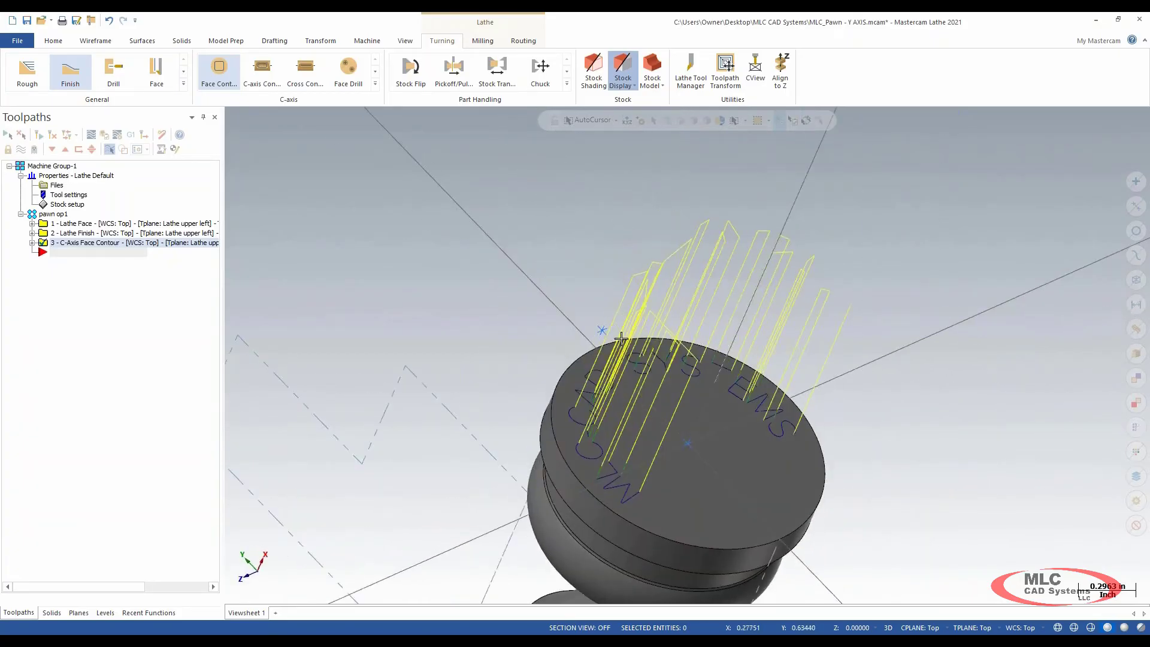
middle_drag(595, 444, 642, 410)
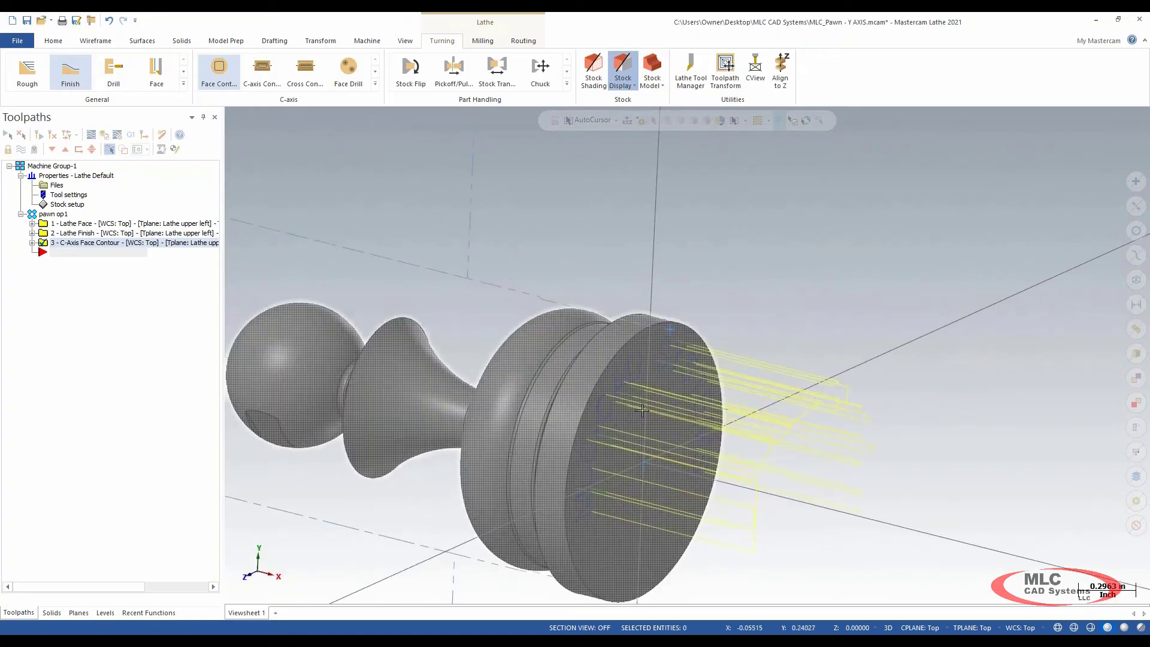
Set the face contour to use clearance only at the start and end of the operation and regenerate the toolpath
click(32, 242)
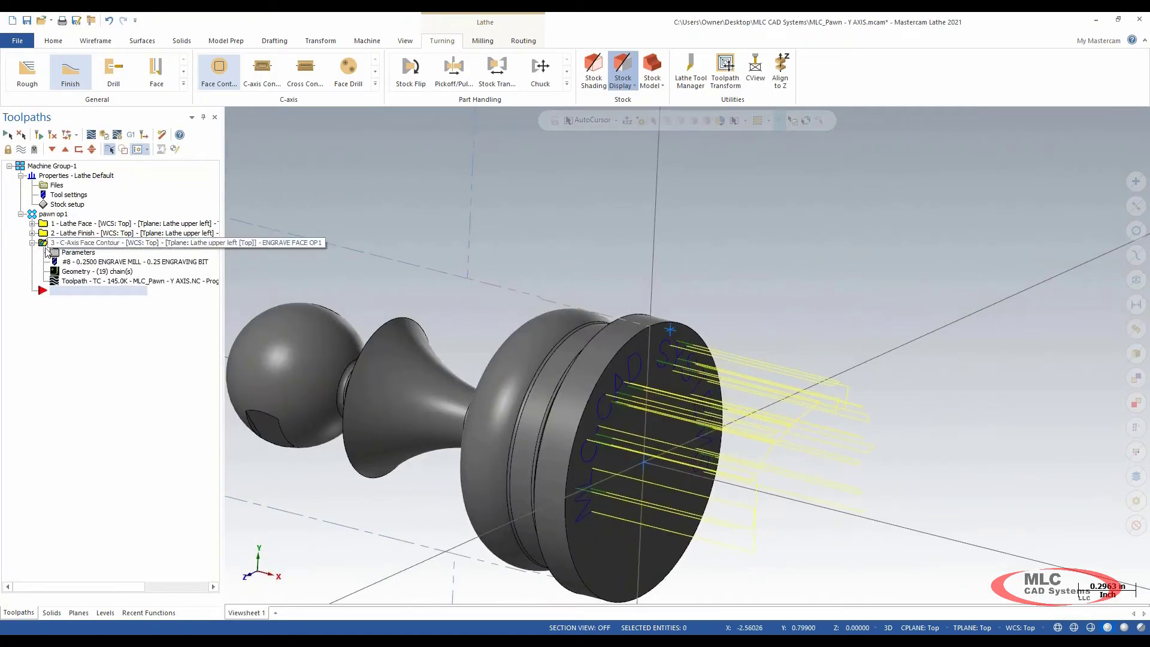
double_click(66, 253)
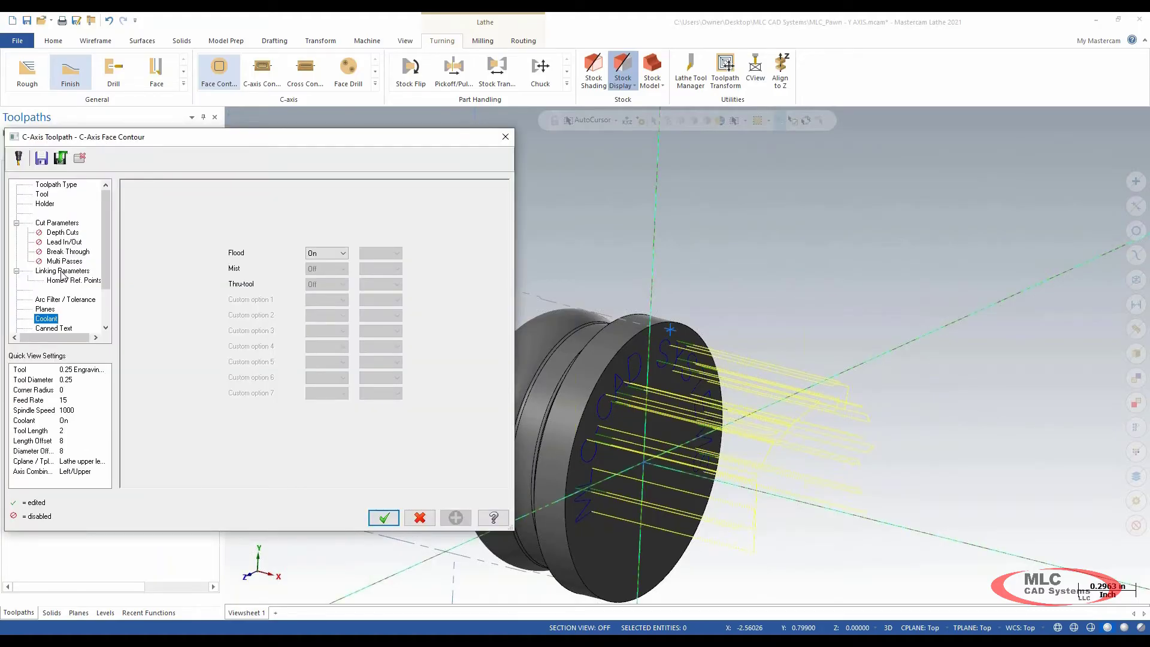
click(62, 272)
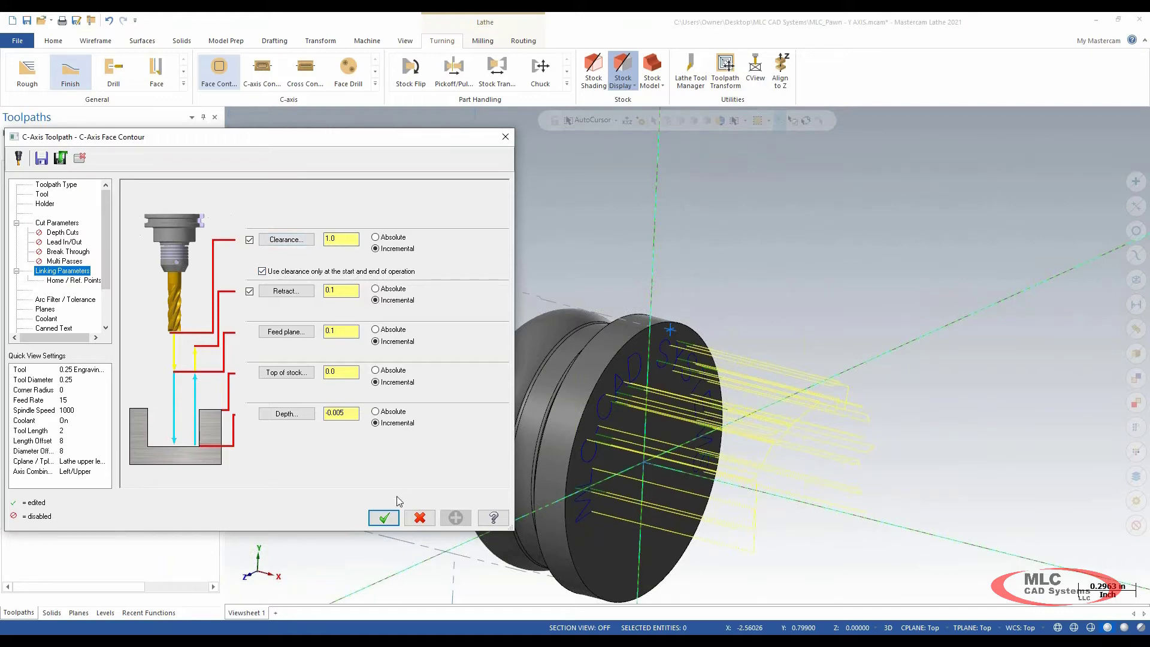
click(384, 517)
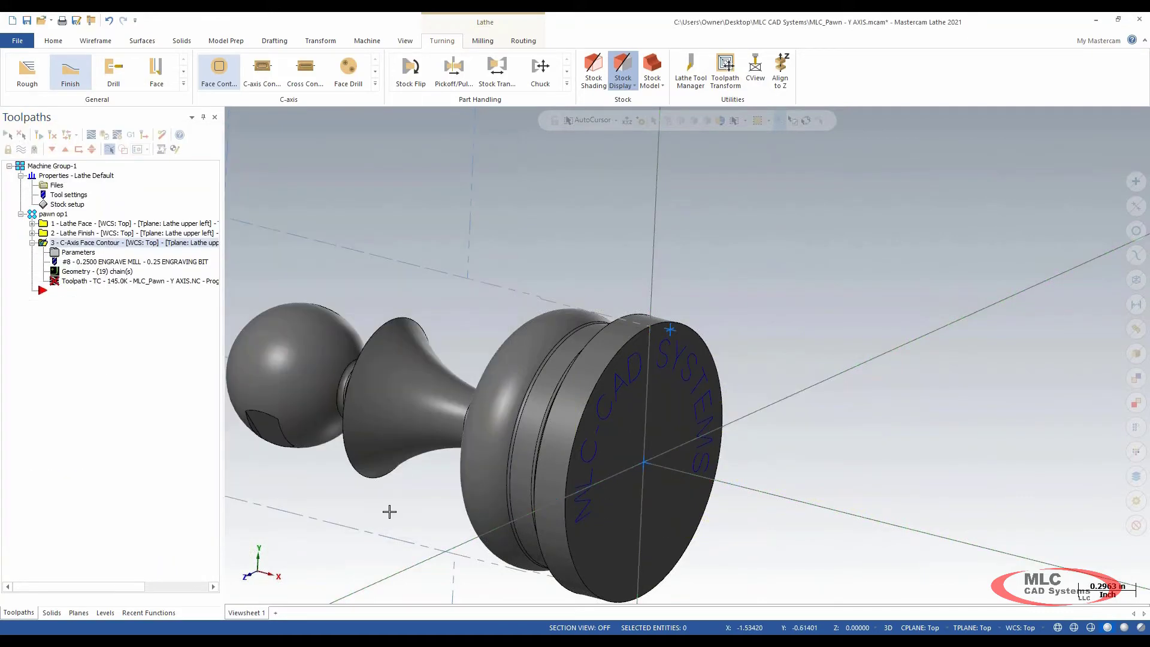
click(38, 135)
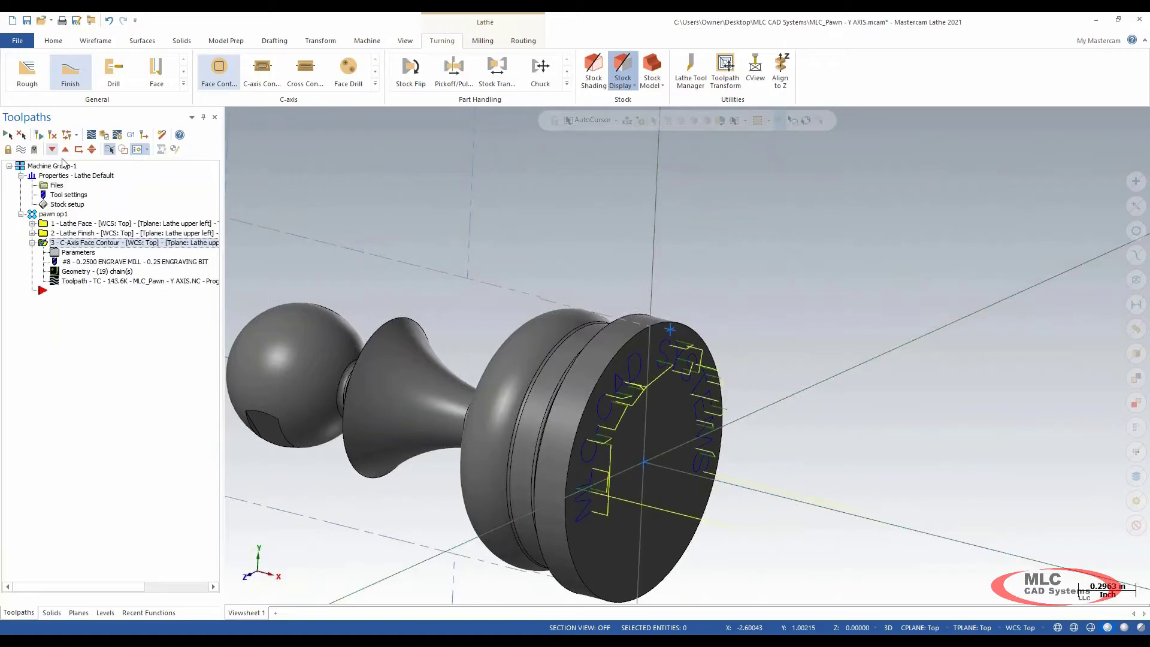
Check the regenerated engraving moves on the pawn's base and save the file
middle_drag(563, 277, 691, 313)
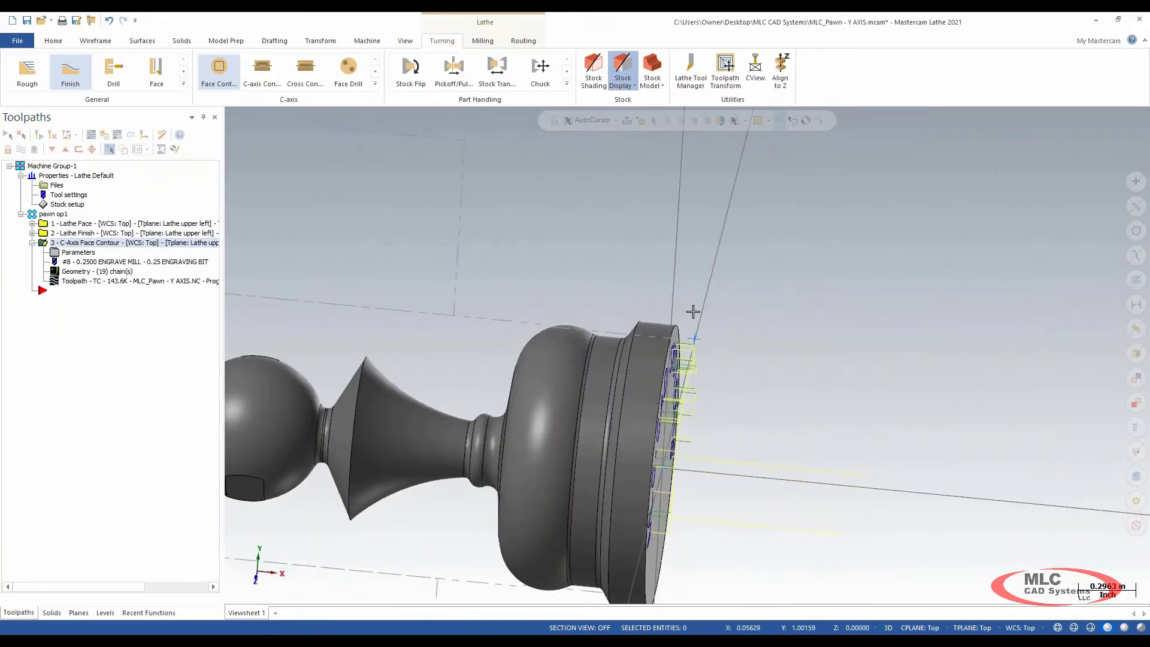
middle_drag(899, 448, 721, 504)
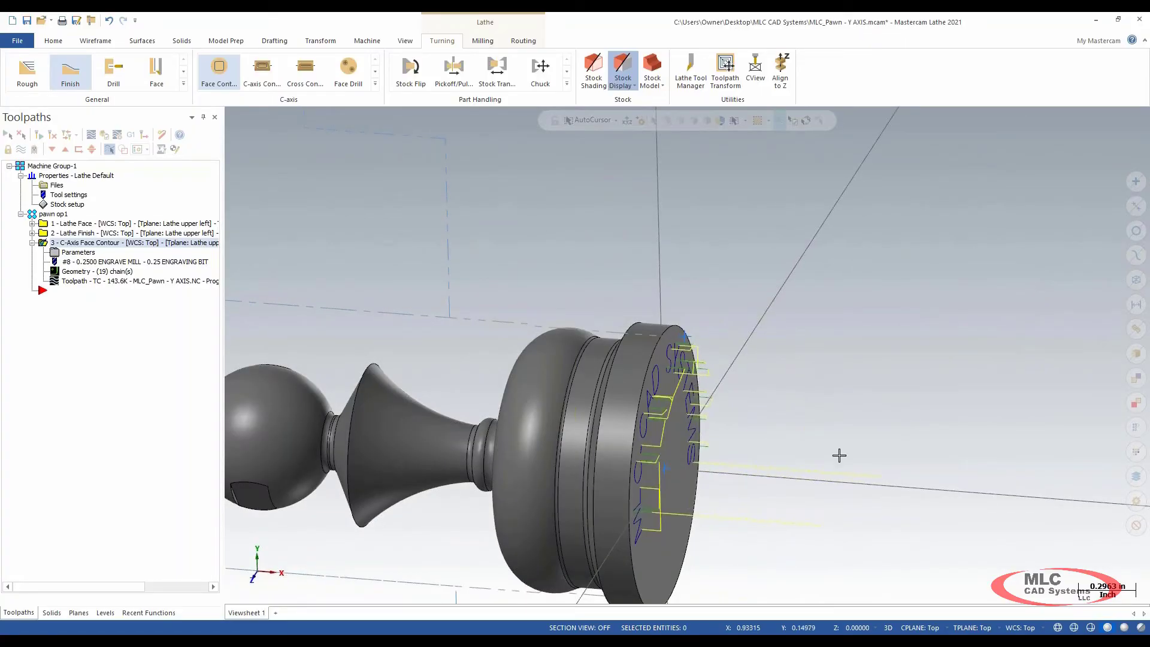
scroll(457, 251, down, 2)
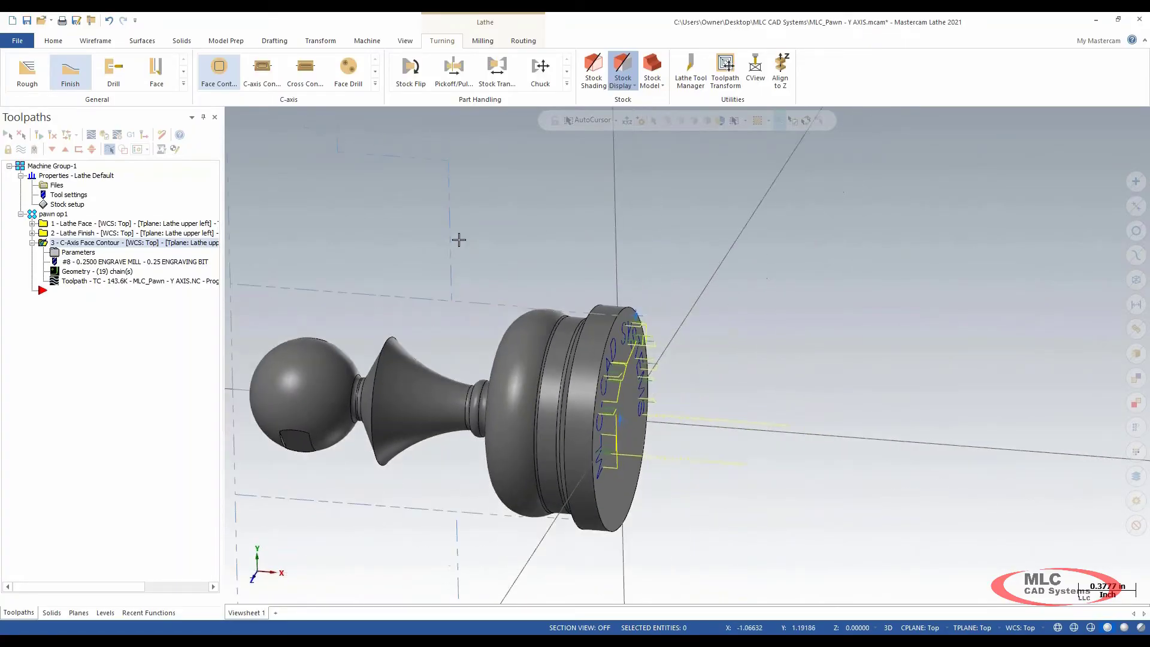
click(32, 242)
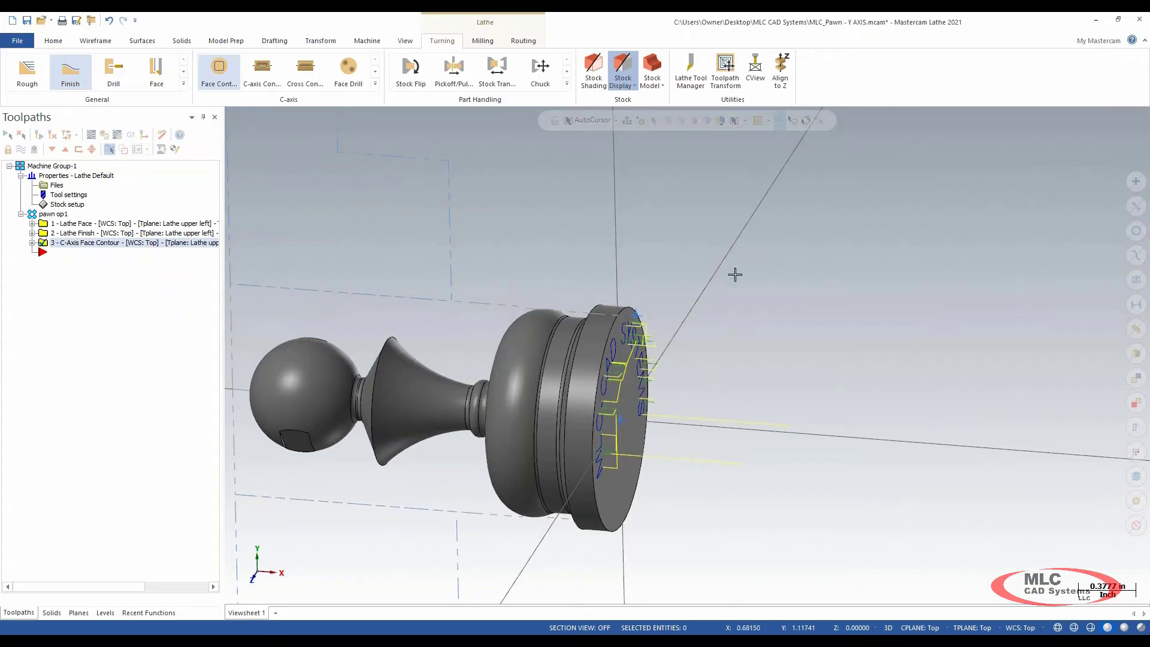
key(alt+1)
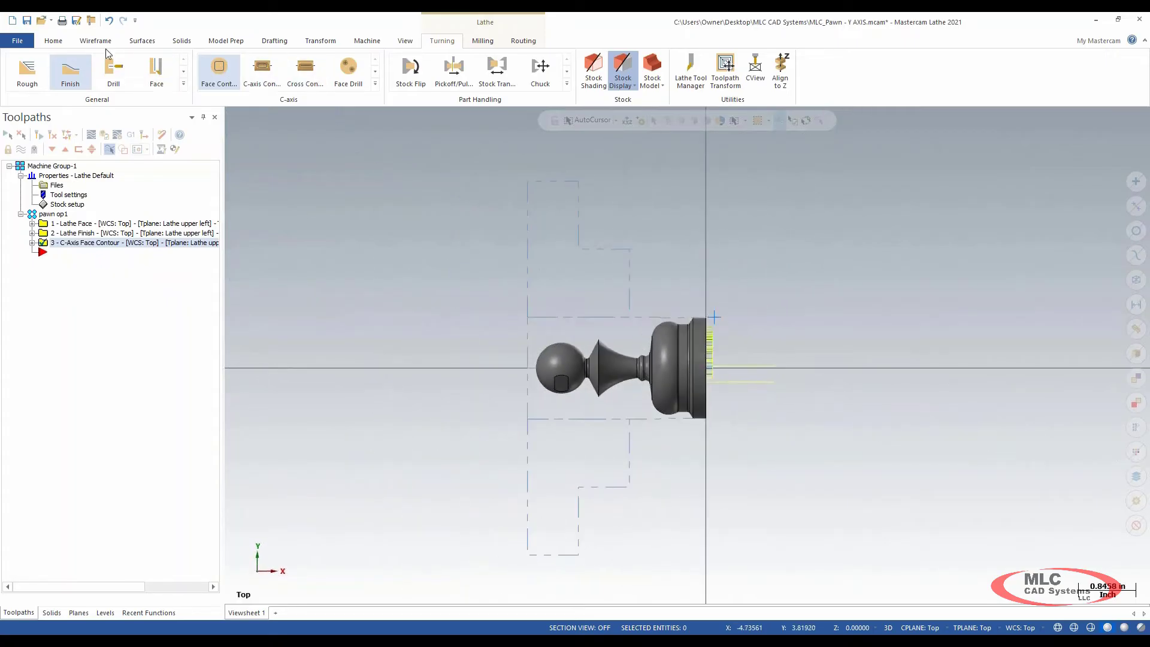
click(27, 21)
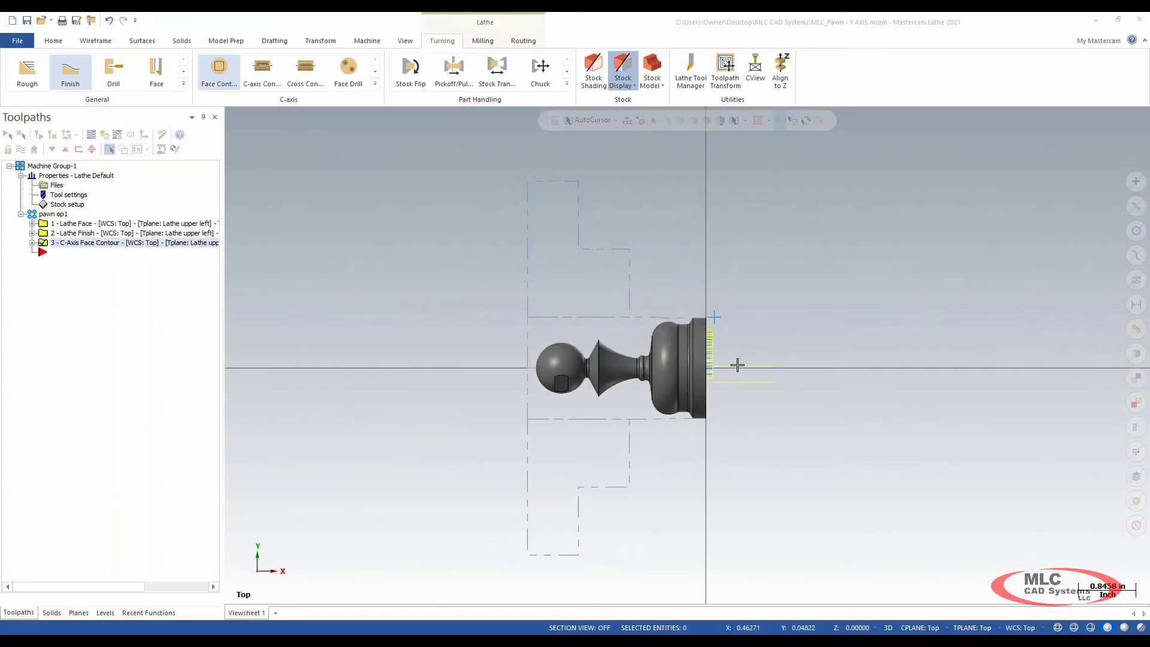
Create a lathe stock flip operation and select the pawn solid with its engraving geometry for transfer
click(567, 84)
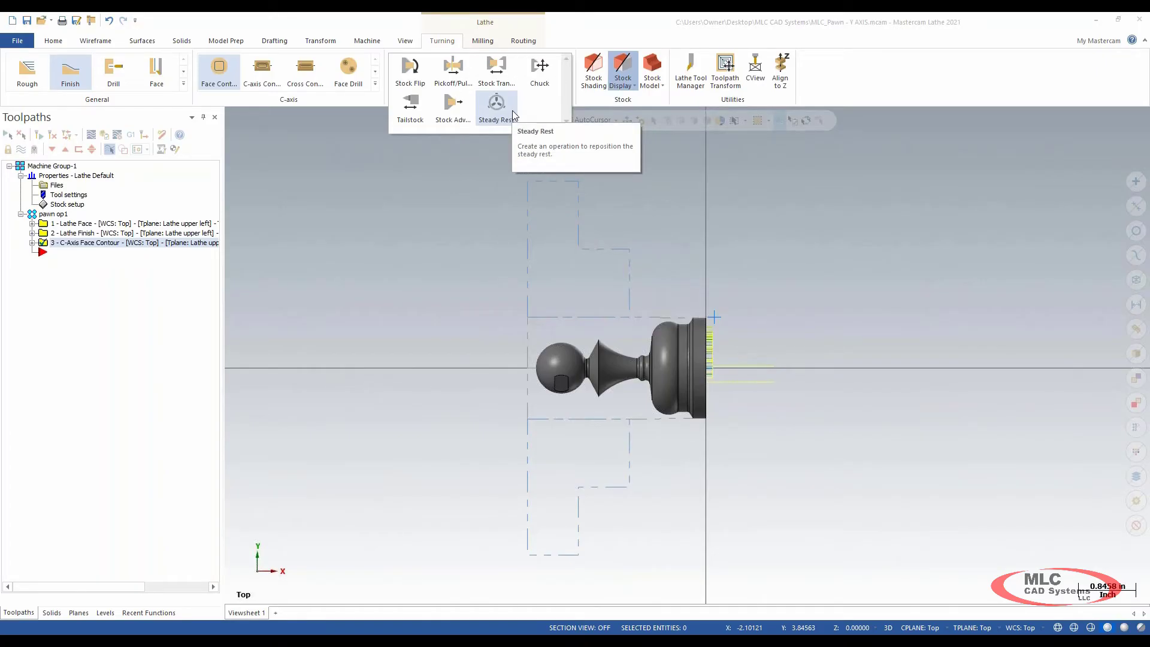
click(414, 73)
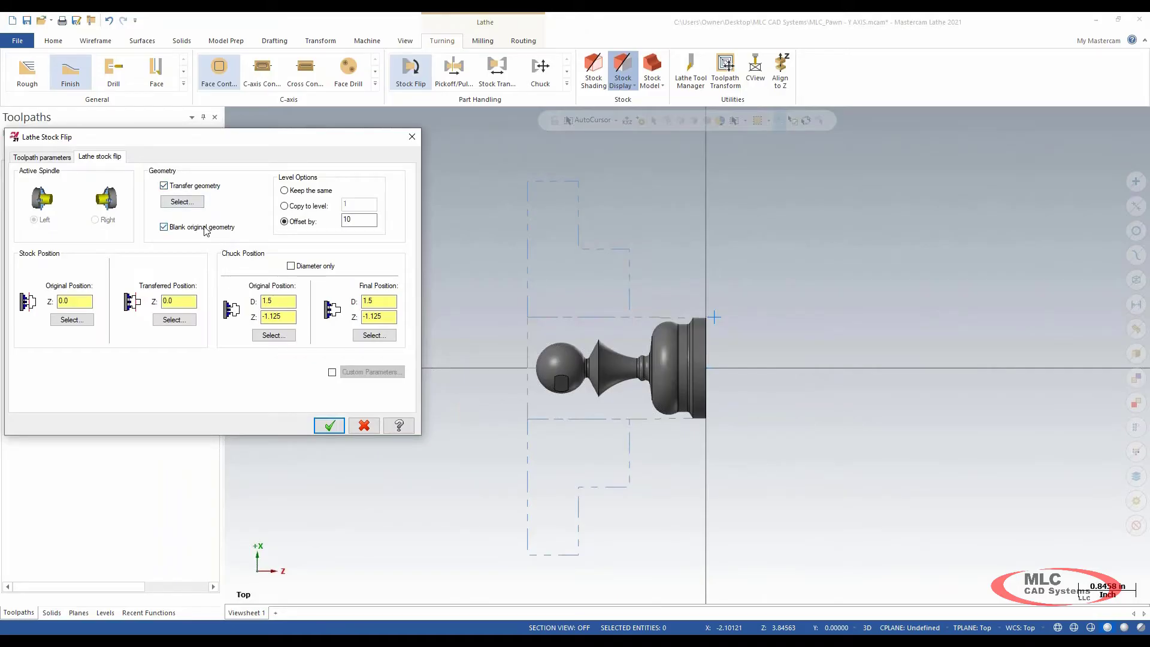
click(182, 201)
drag(453, 222, 889, 541)
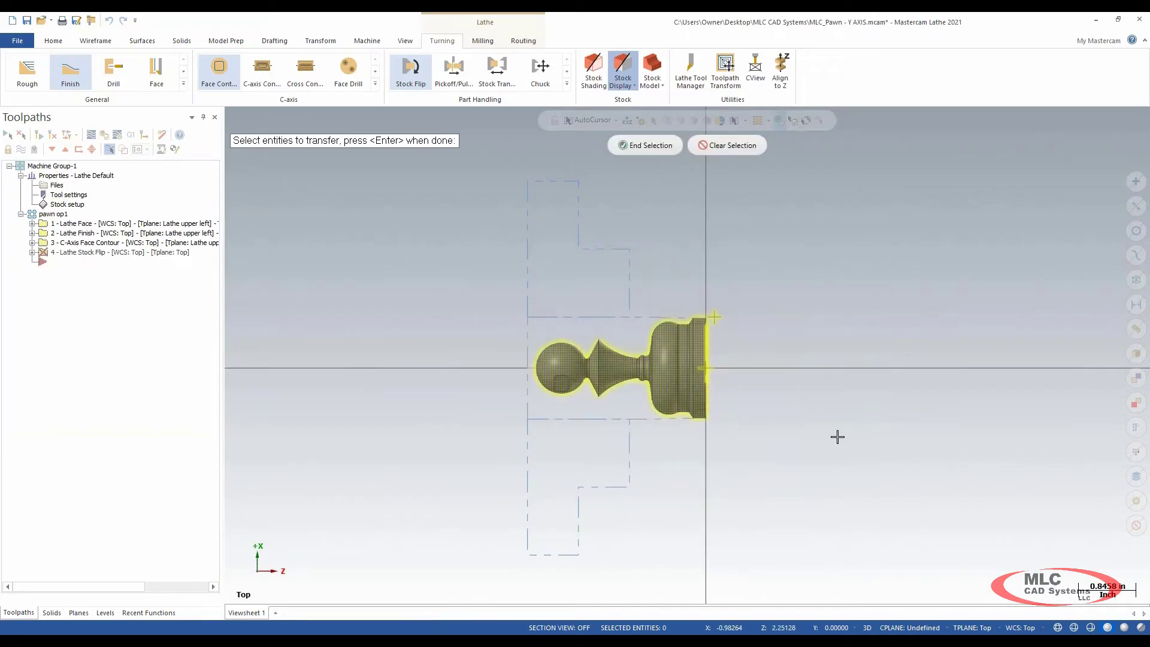
middle_drag(838, 436, 819, 459)
key(alt+1)
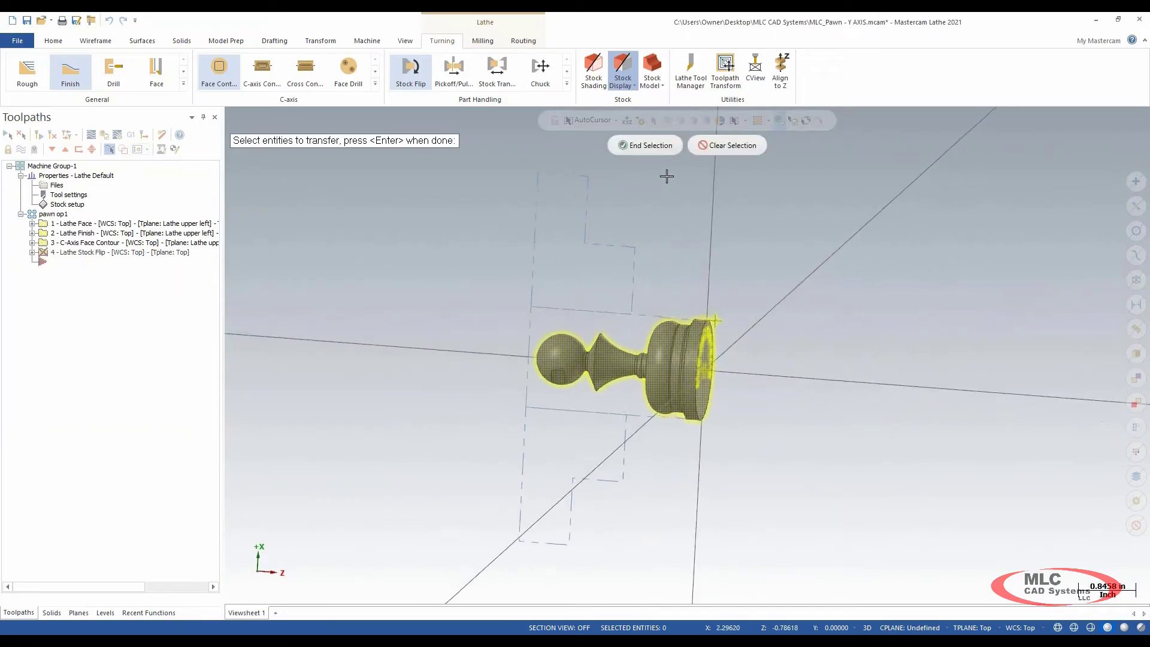
click(652, 146)
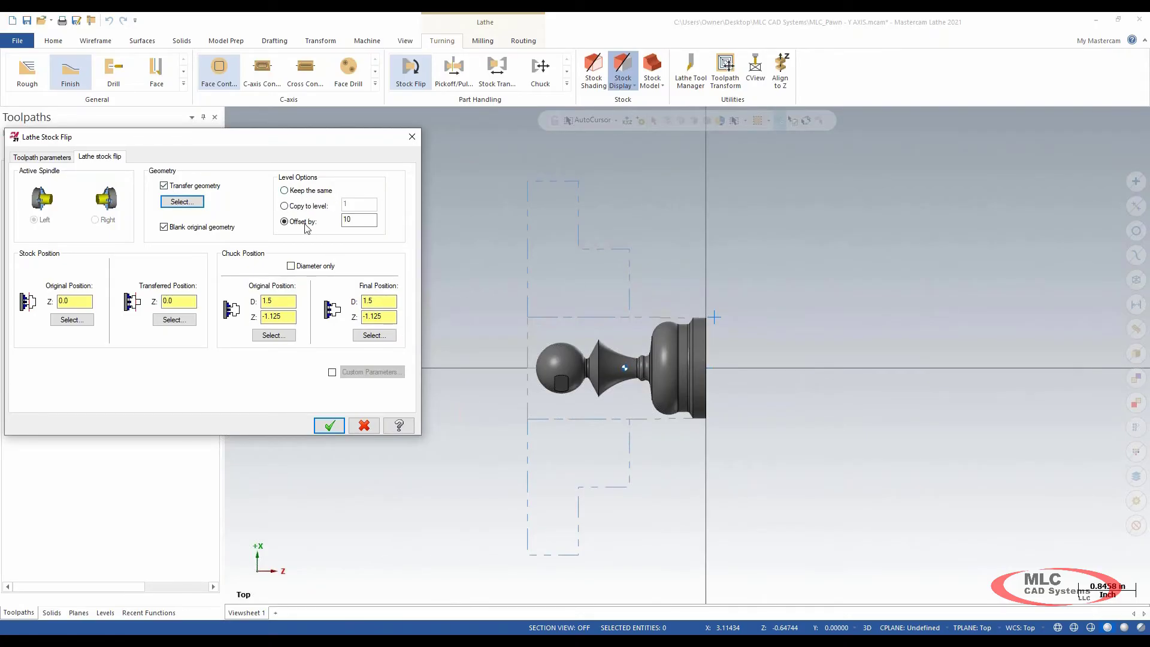
Offset the transferred geometry's level by 100 and set the transferred stock position to Z -2.5
double_click(355, 220)
click(171, 301)
key(Tab)
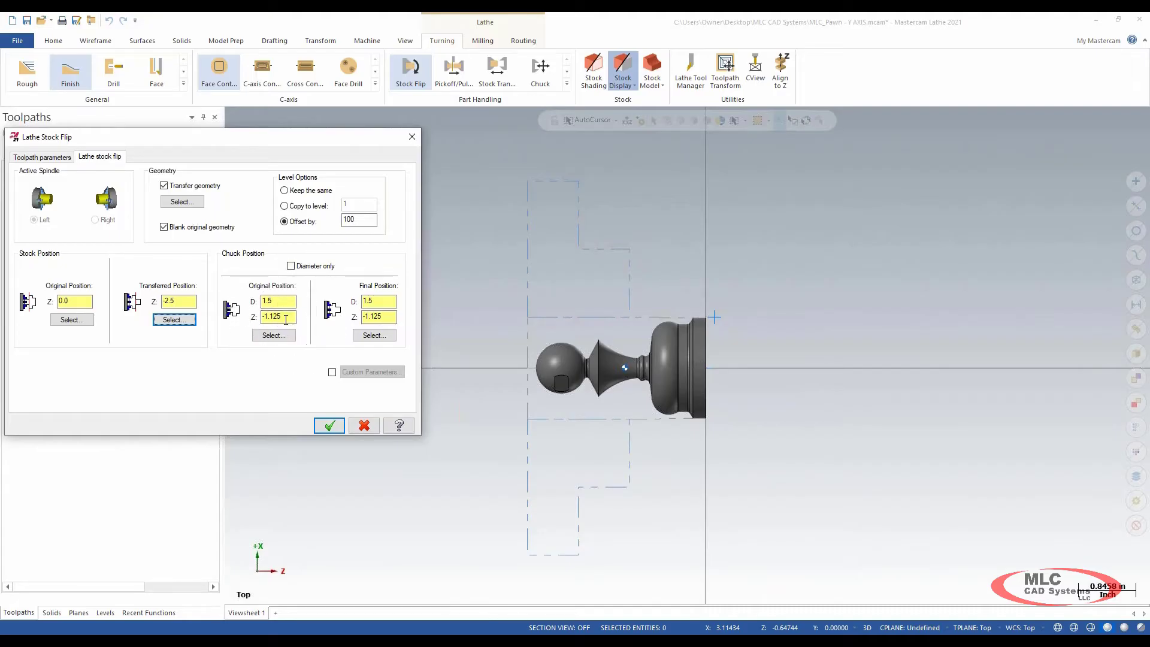
Pick the chuck's final position near the rim of the pawn's base, adjust its Z value and accept the stock flip
click(374, 335)
scroll(545, 317, up, 3)
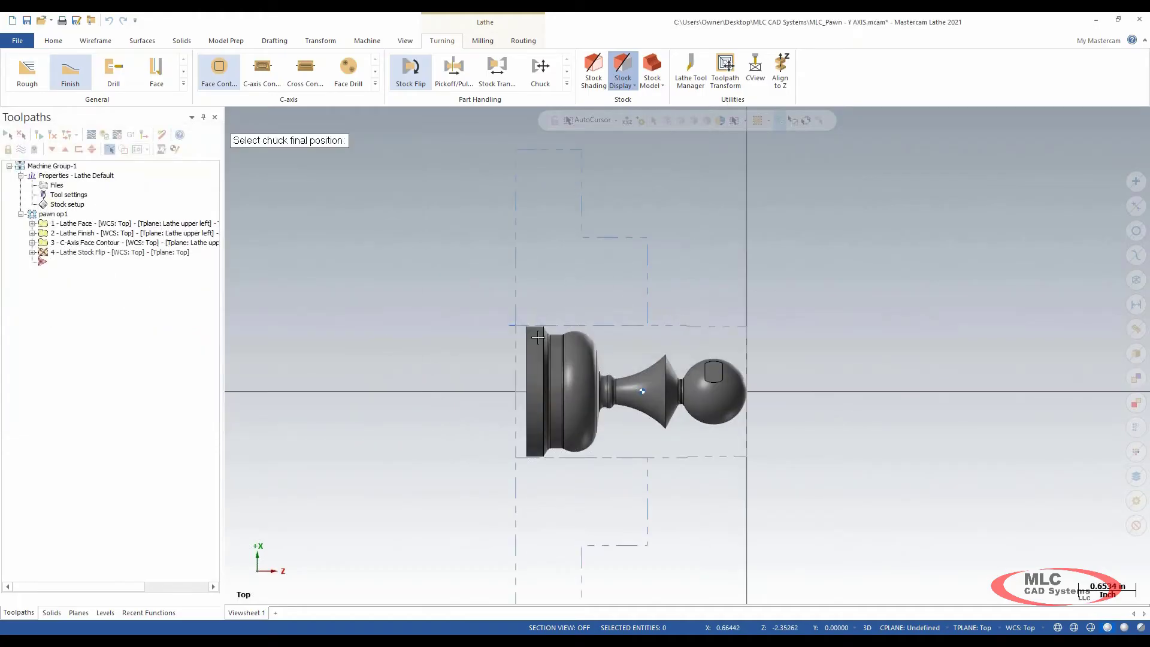
scroll(540, 324, up, 2)
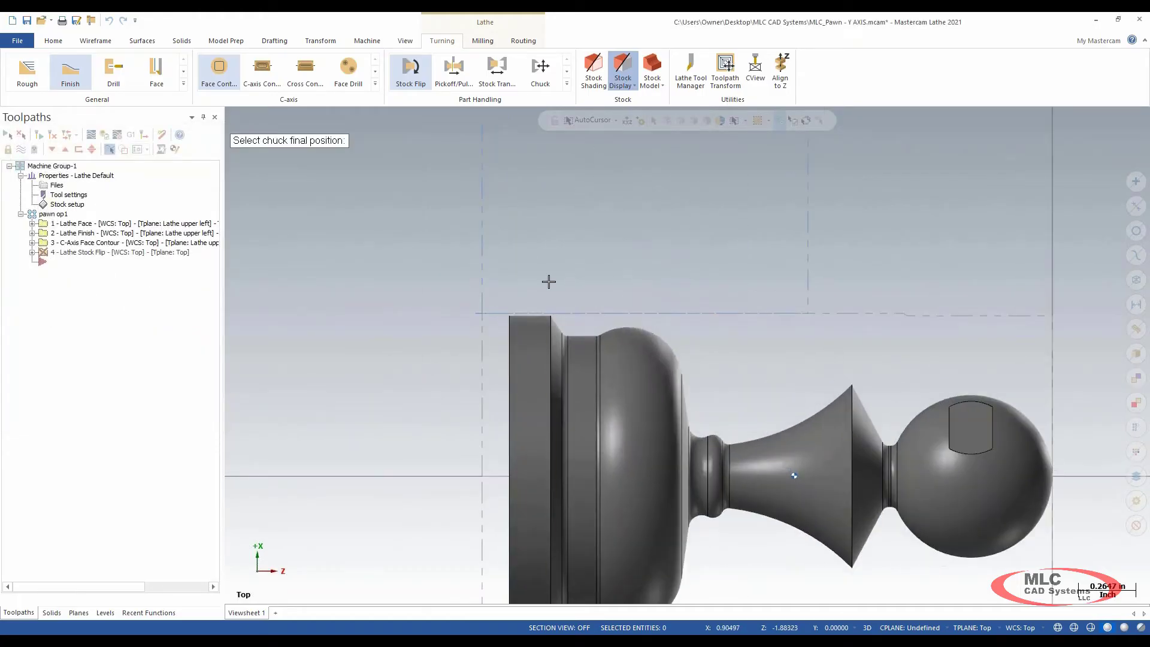
middle_drag(644, 278, 554, 292)
click(592, 311)
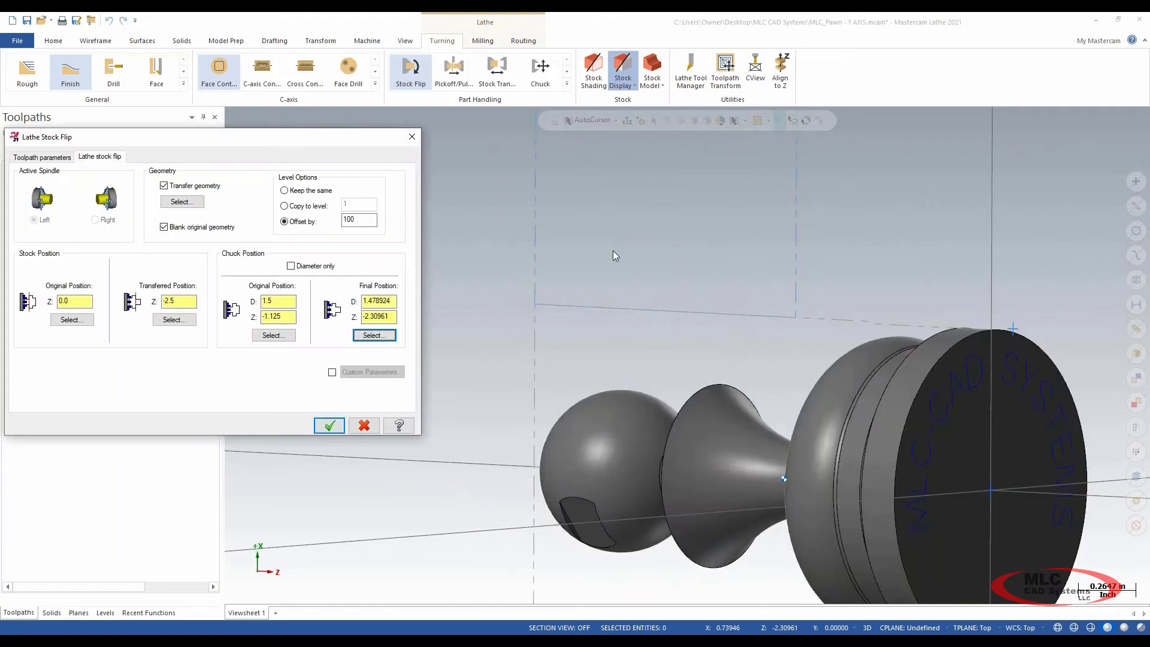
double_click(392, 319)
text(-)
key(Tab)
click(329, 425)
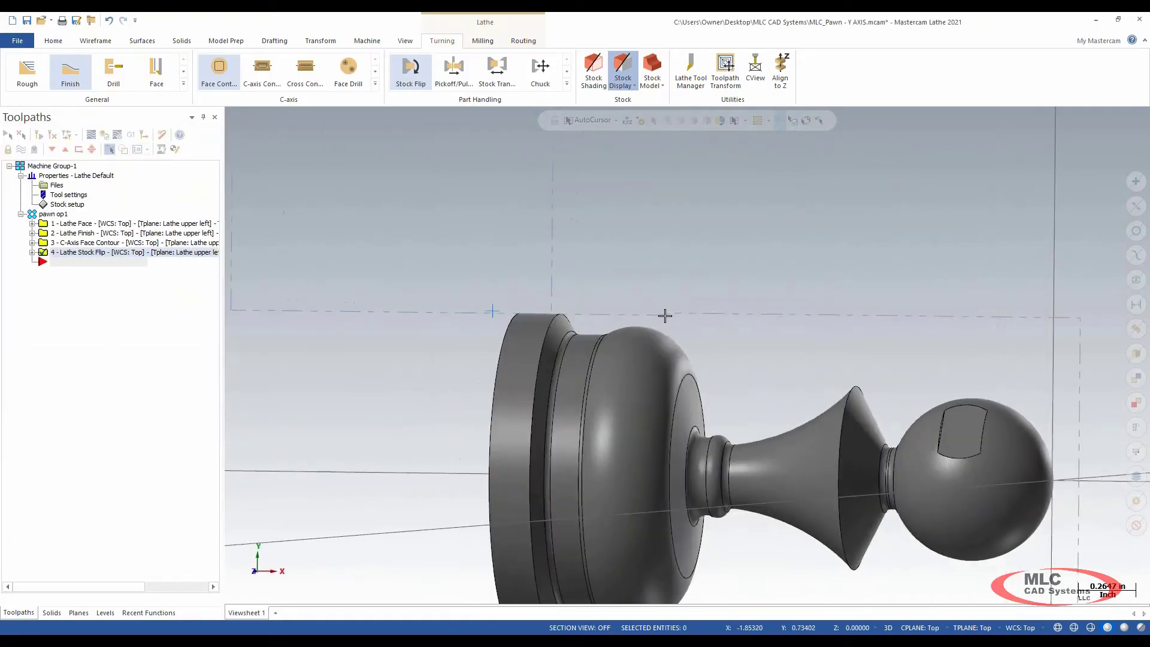
Check where the chuck jaws grip the flipped pawn's base and save the file
scroll(576, 324, up, 8)
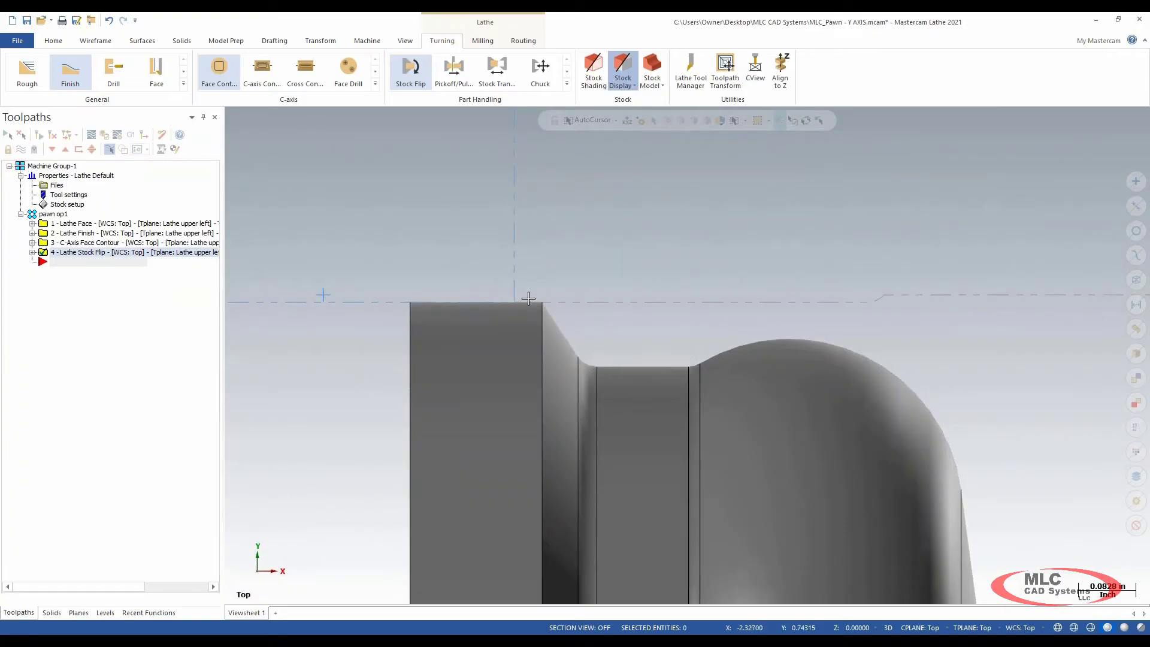
scroll(523, 233, down, 3)
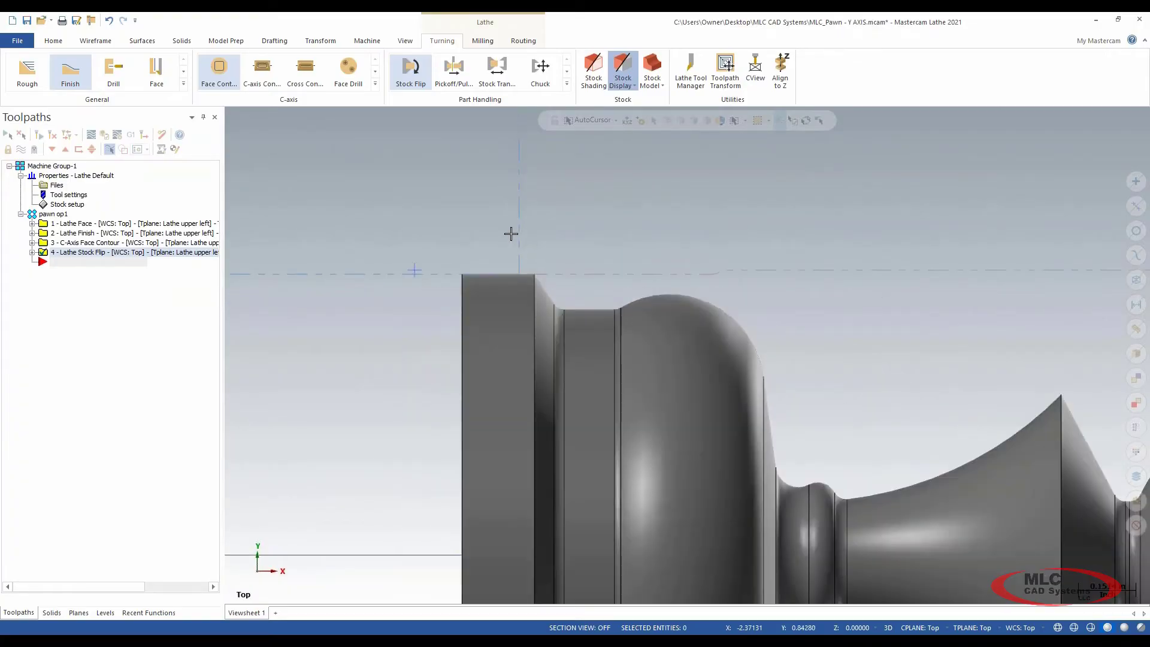
scroll(511, 234, down, 5)
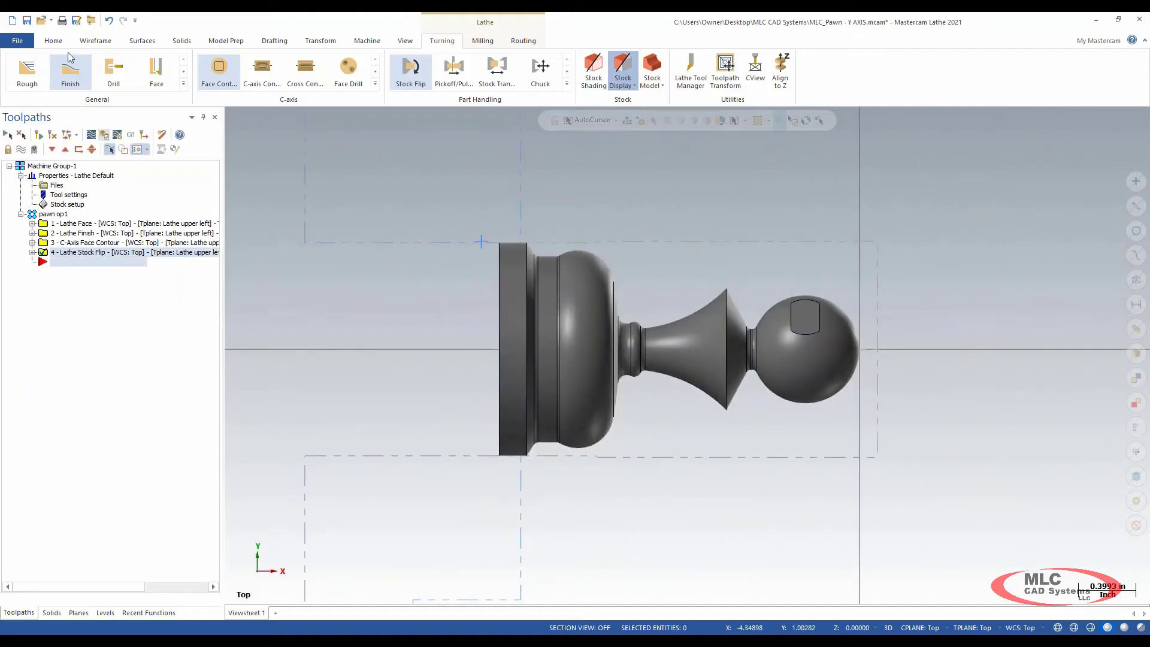
click(27, 21)
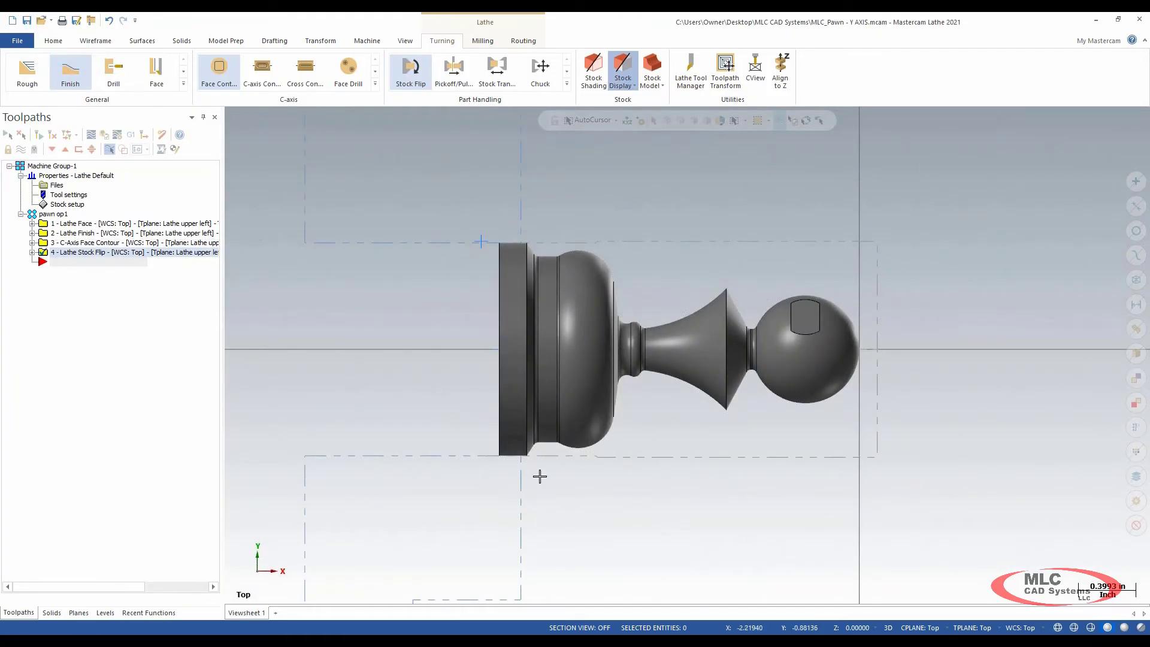
scroll(698, 460, down, 2)
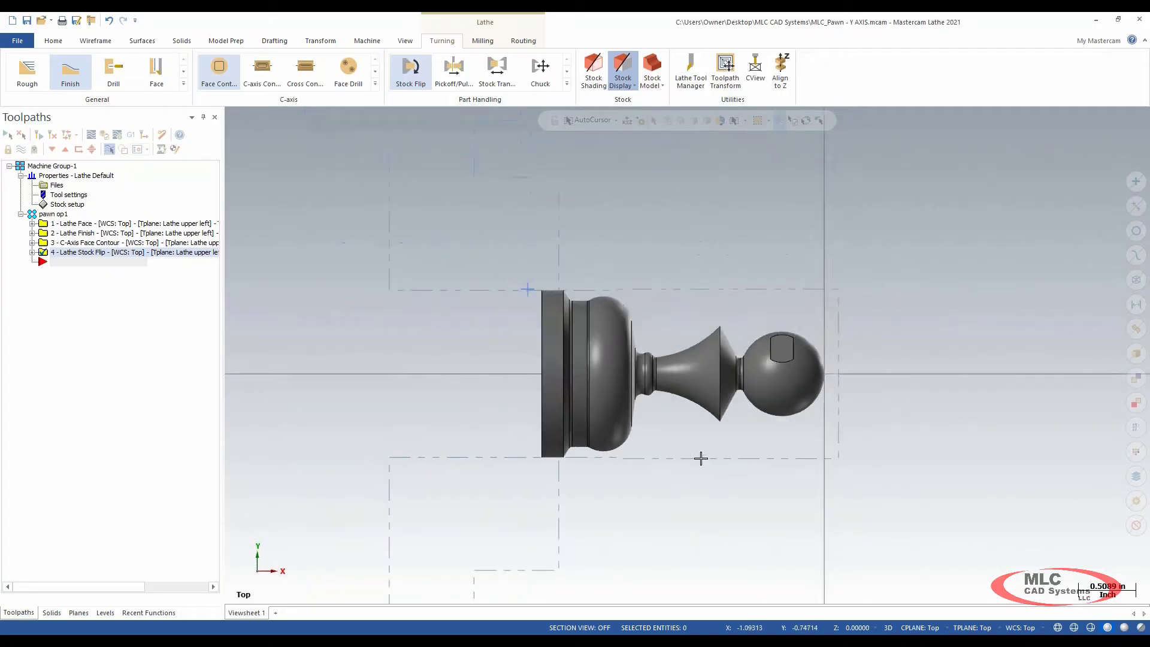
Add a new toolpath group named PAWN OP2 to the machine group and save the file
click(54, 168)
right_click(55, 170)
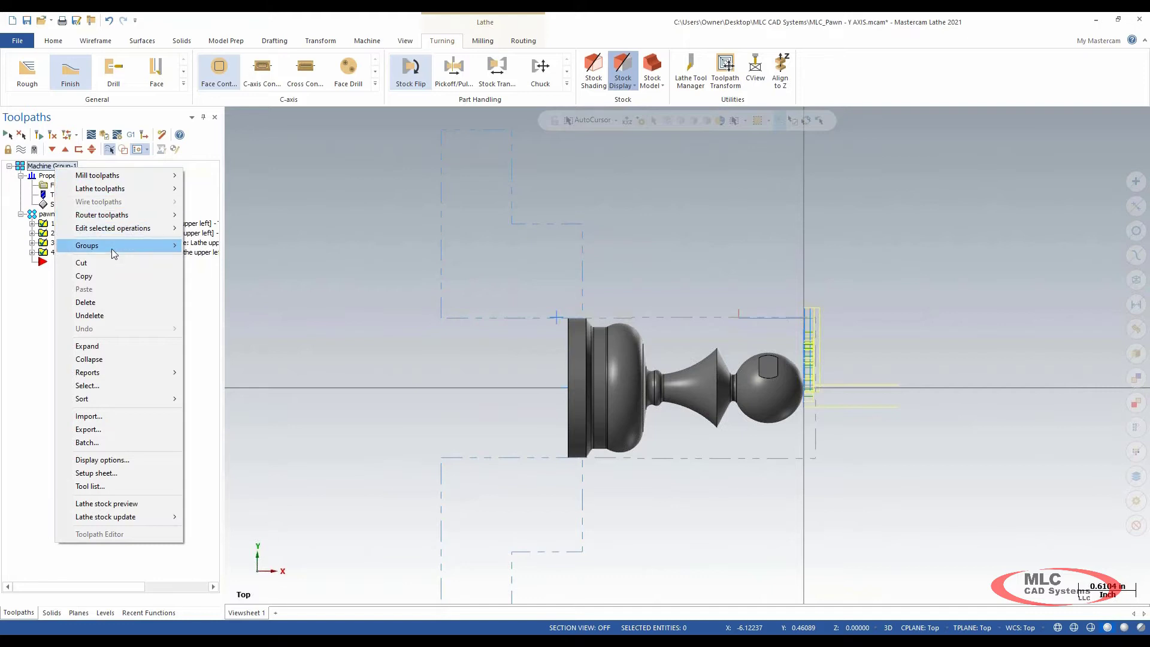
mouse_move(113, 254)
click(240, 259)
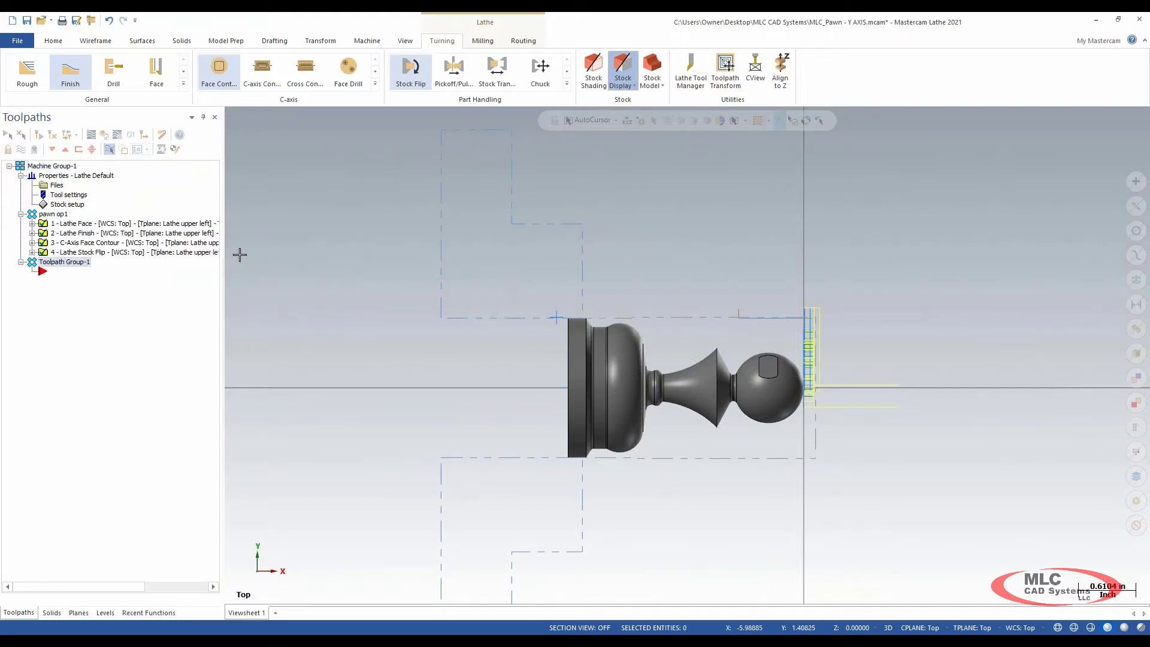
click(66, 262)
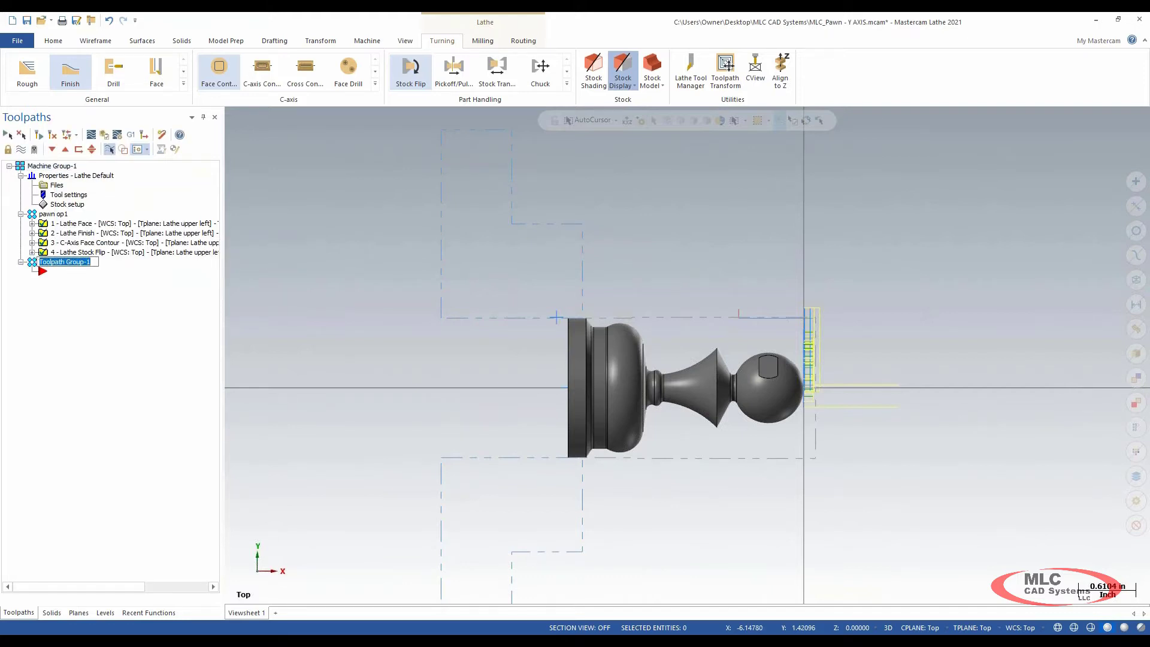
text(PAWN OP2)
key(Return)
scroll(450, 274, down, 2)
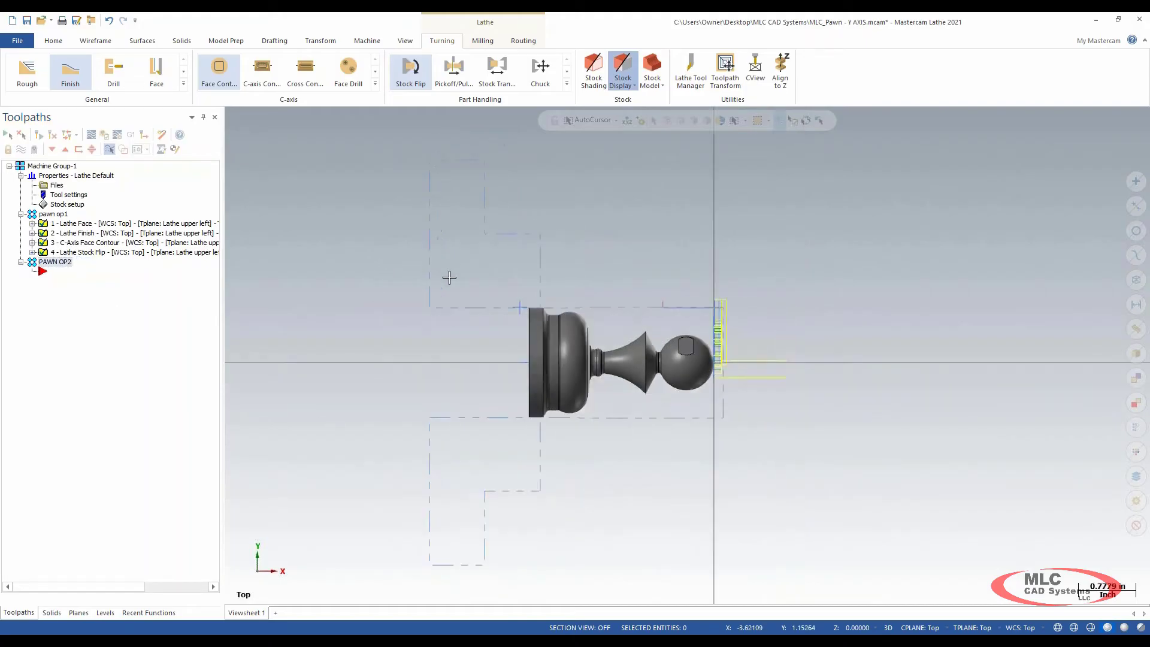
click(57, 262)
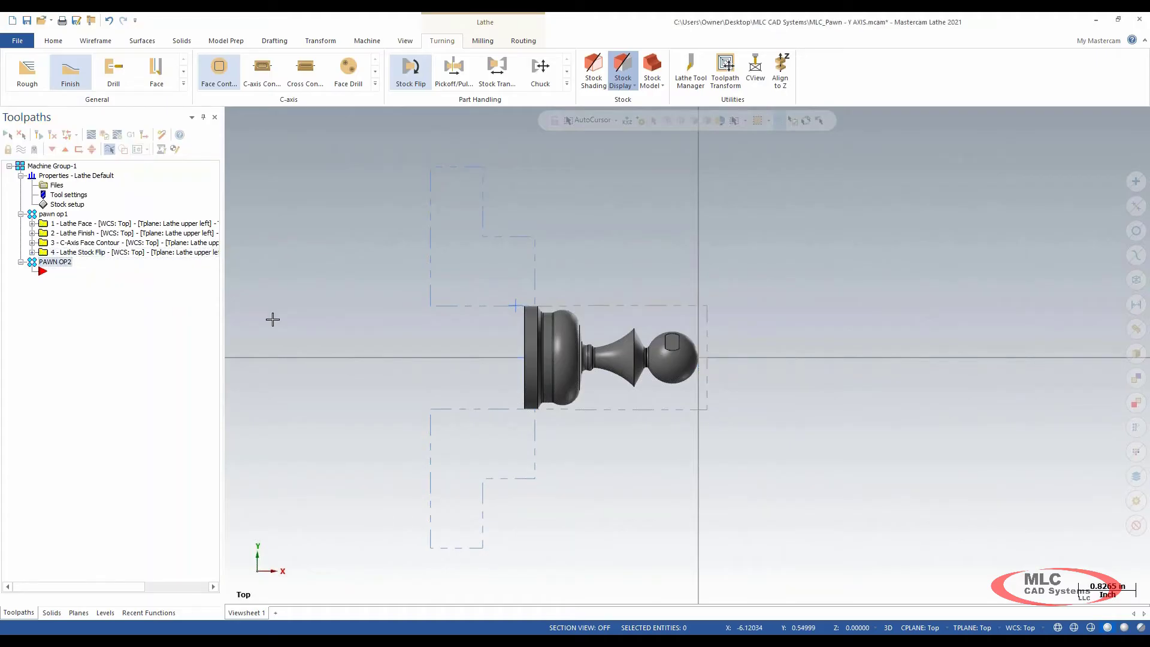
key(ctrl+s)
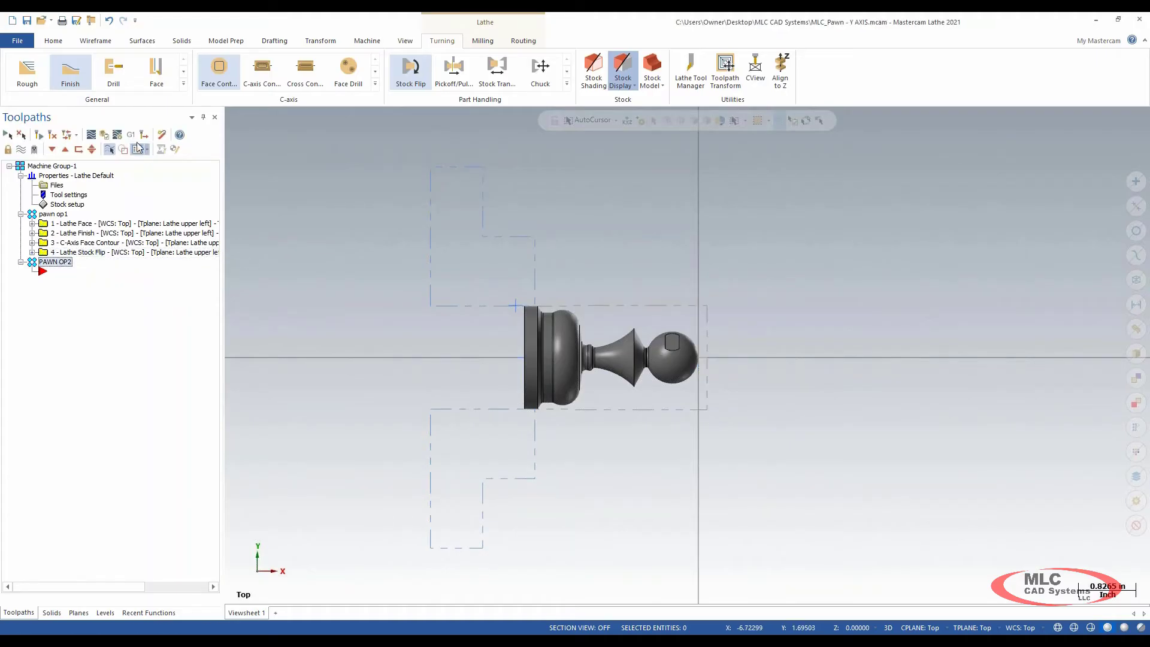
Create a lathe face toolpath with the T0101 CNMG 432 tool, comment TURN FACE OP2 and a spindle speed of 350 CSS
click(158, 70)
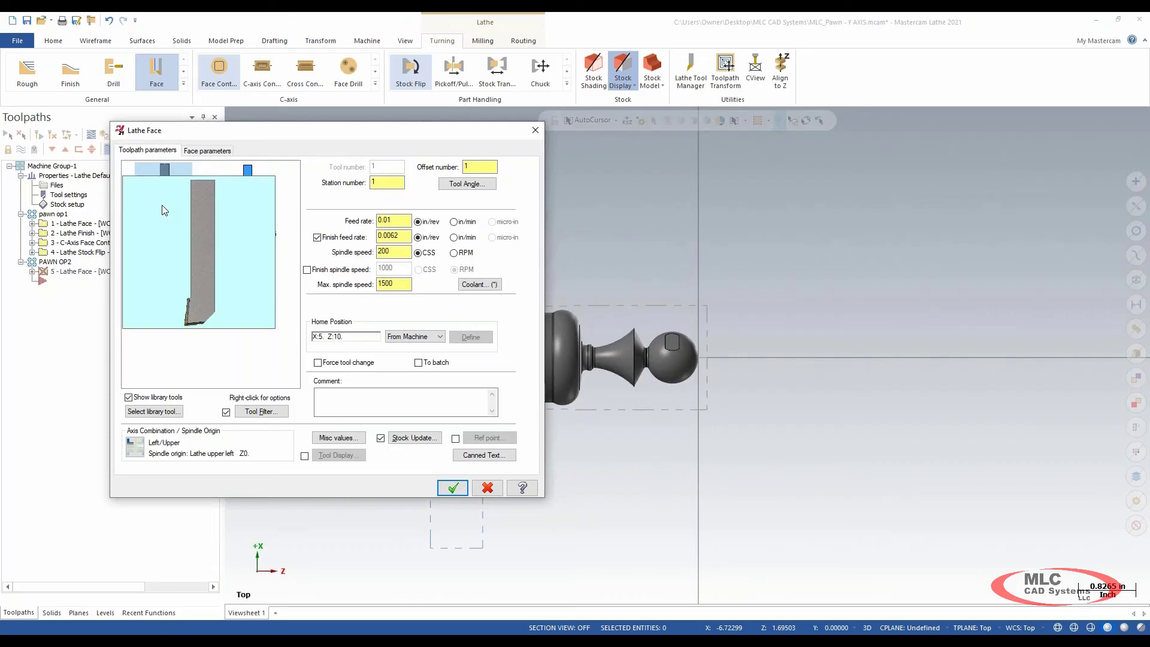
click(349, 411)
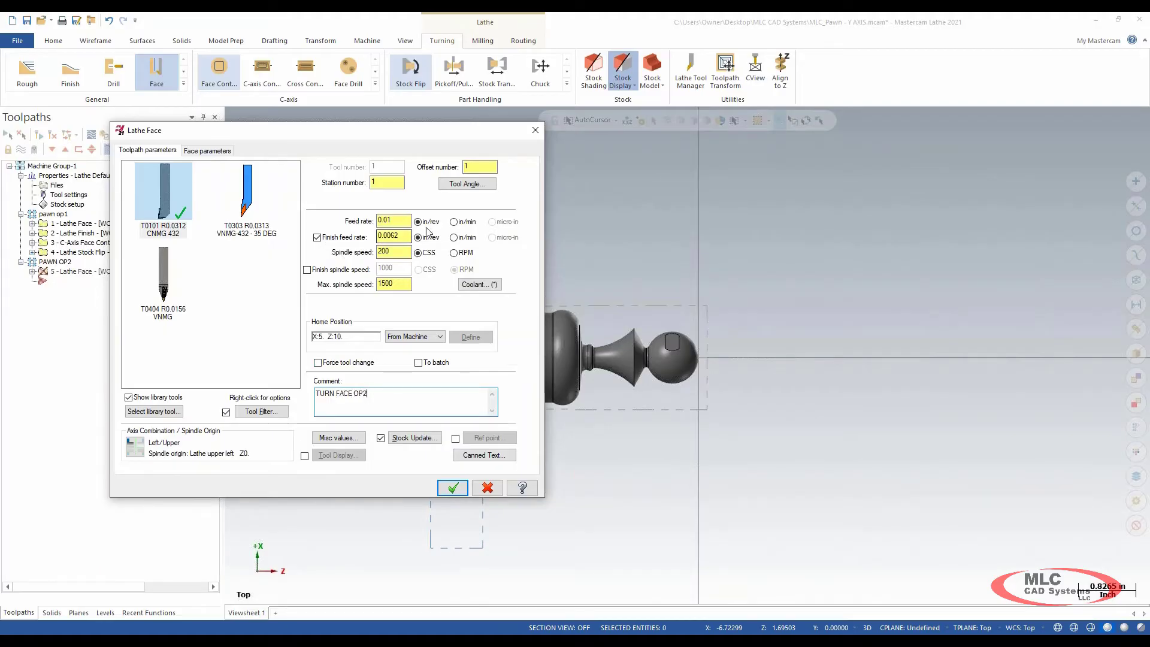
double_click(389, 252)
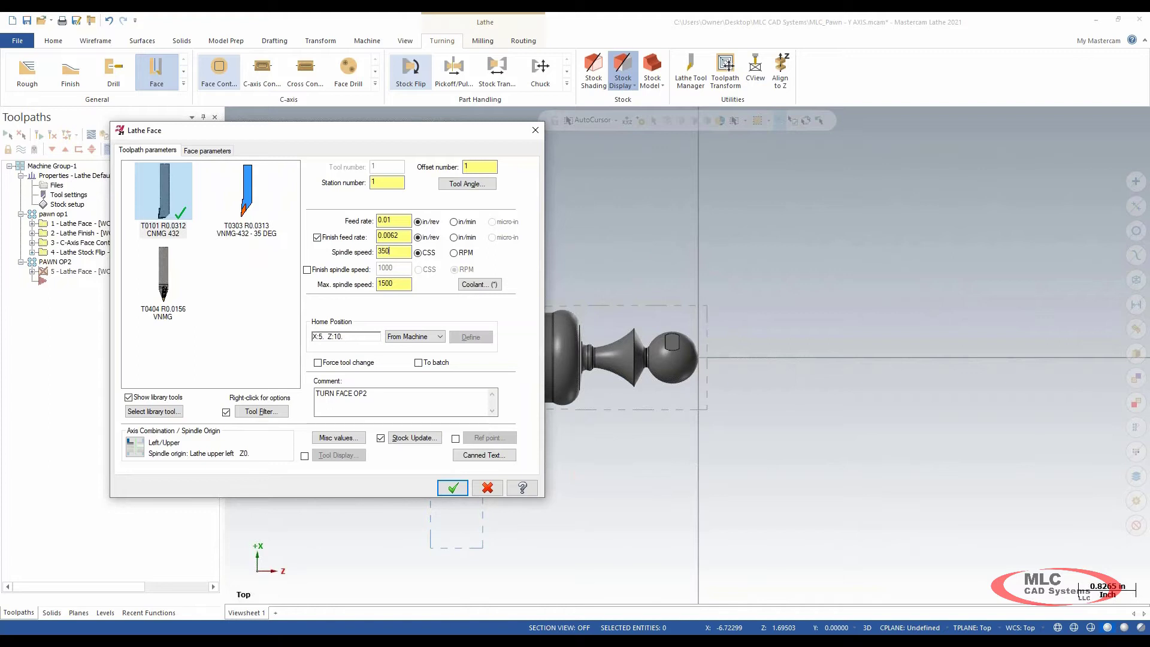
double_click(393, 284)
click(398, 285)
click(394, 251)
click(307, 270)
click(308, 271)
double_click(386, 252)
Check the facing pass's rough and finish stepovers, accept the toolpath, collapse the pawn op1 group and save the file
click(210, 151)
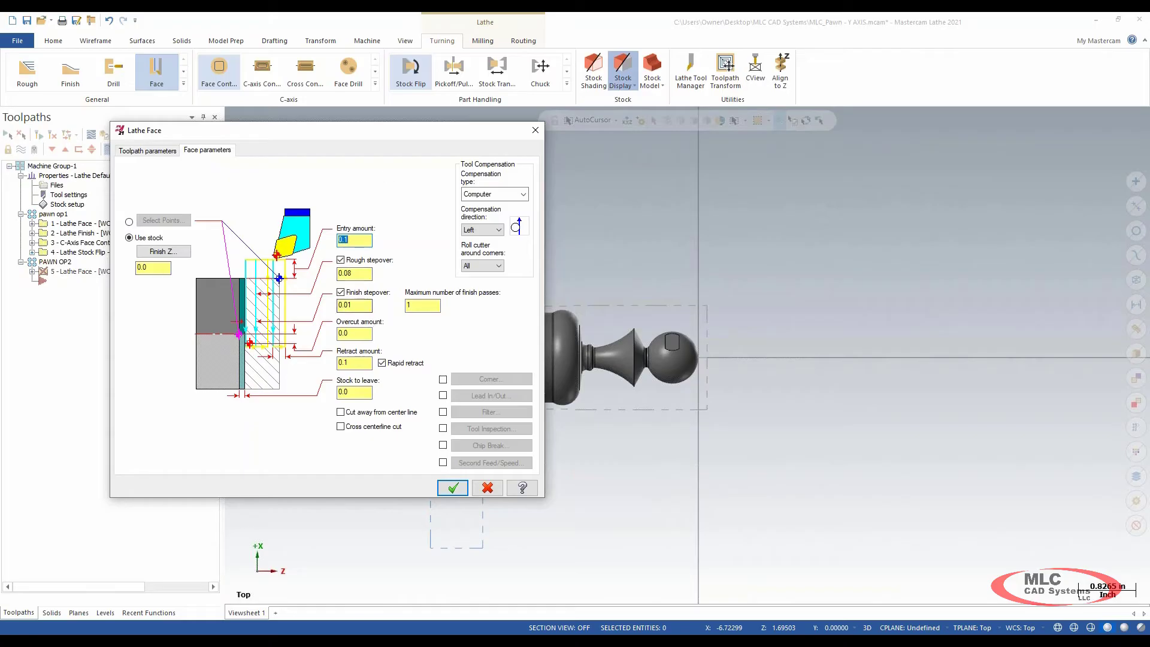
double_click(353, 274)
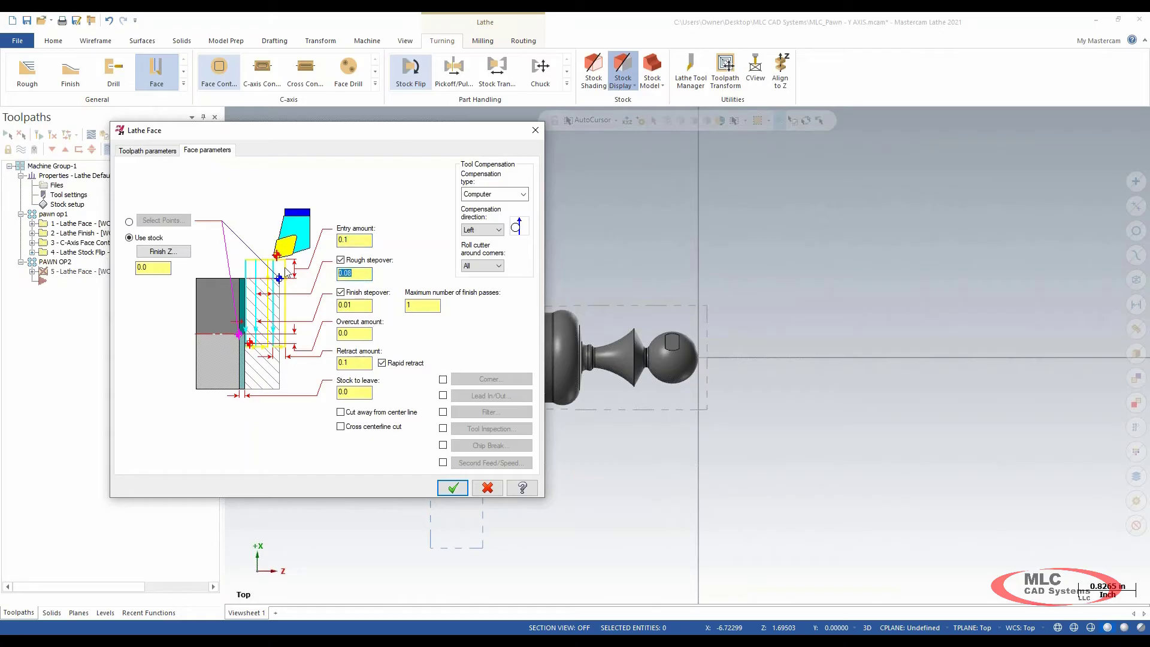
double_click(354, 307)
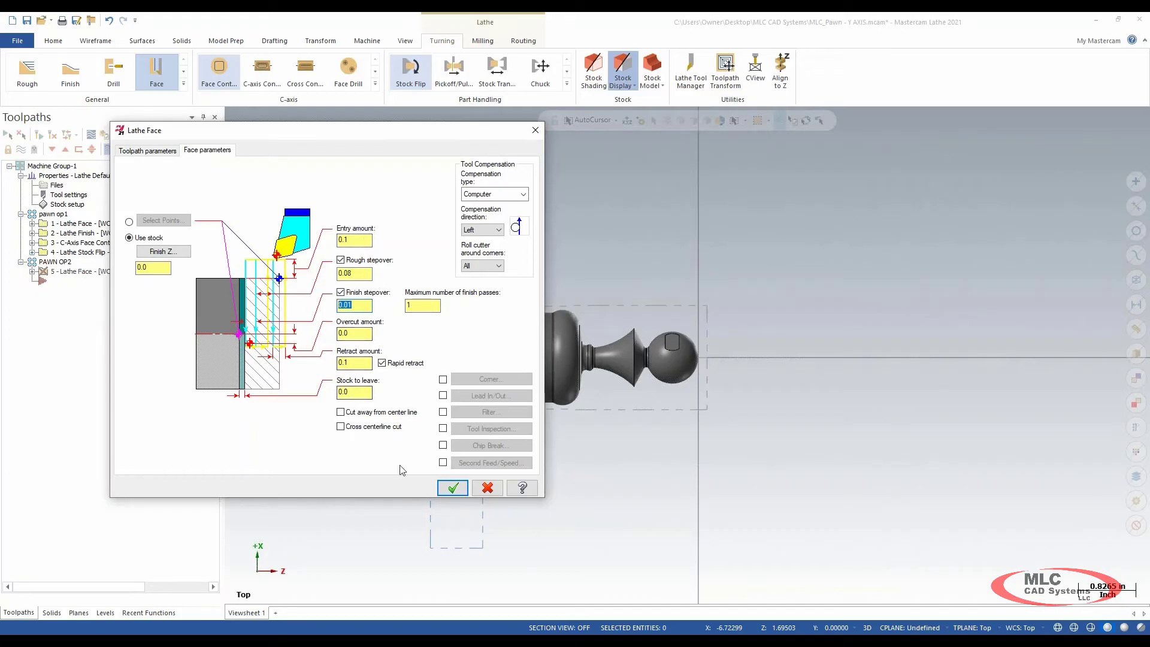
click(451, 488)
scroll(779, 304, up, 2)
scroll(860, 281, down, 2)
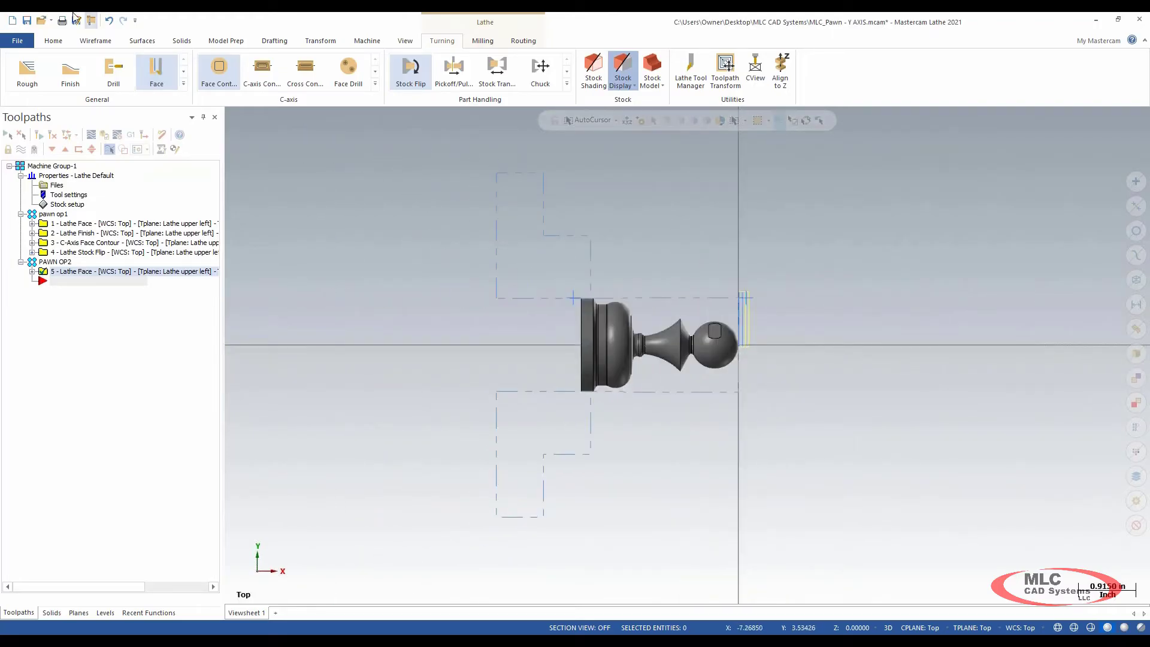
click(27, 23)
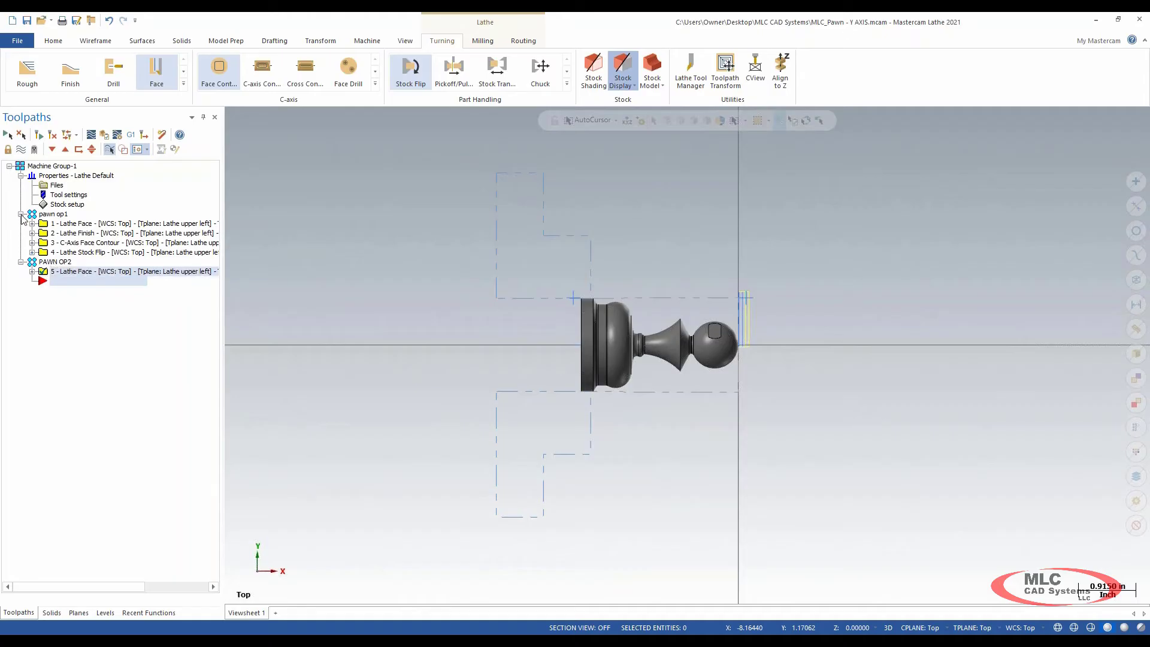
click(21, 215)
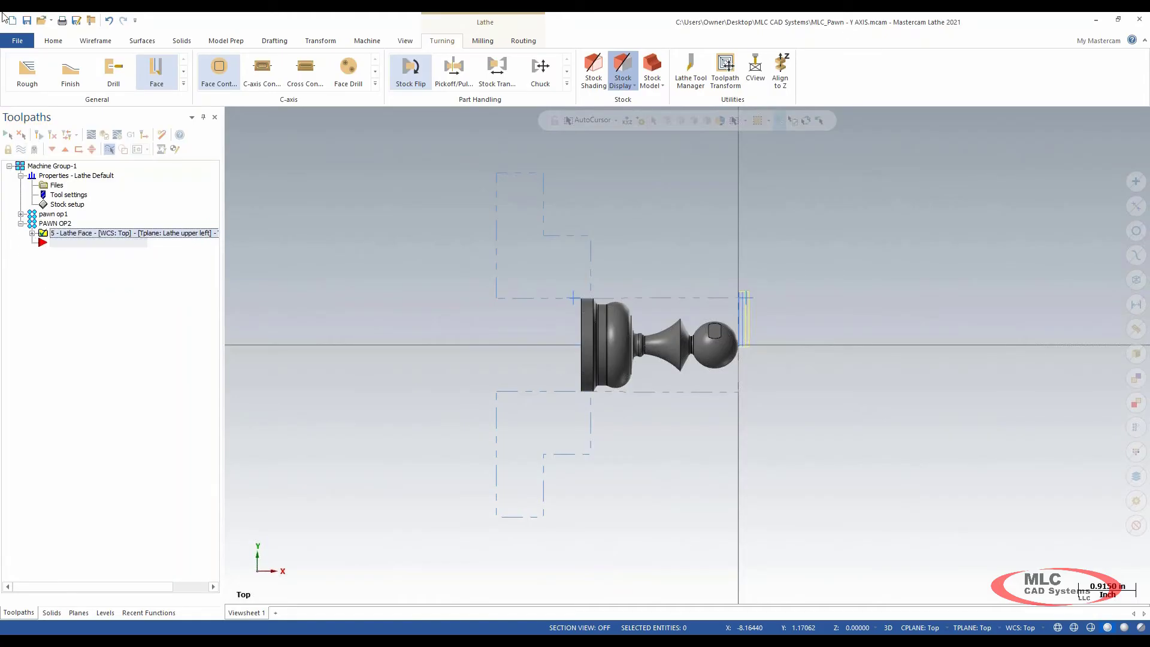
click(27, 21)
Add a manual entry operation to PAWN OP2 with the text PAWN OP2, output as a comment
click(183, 84)
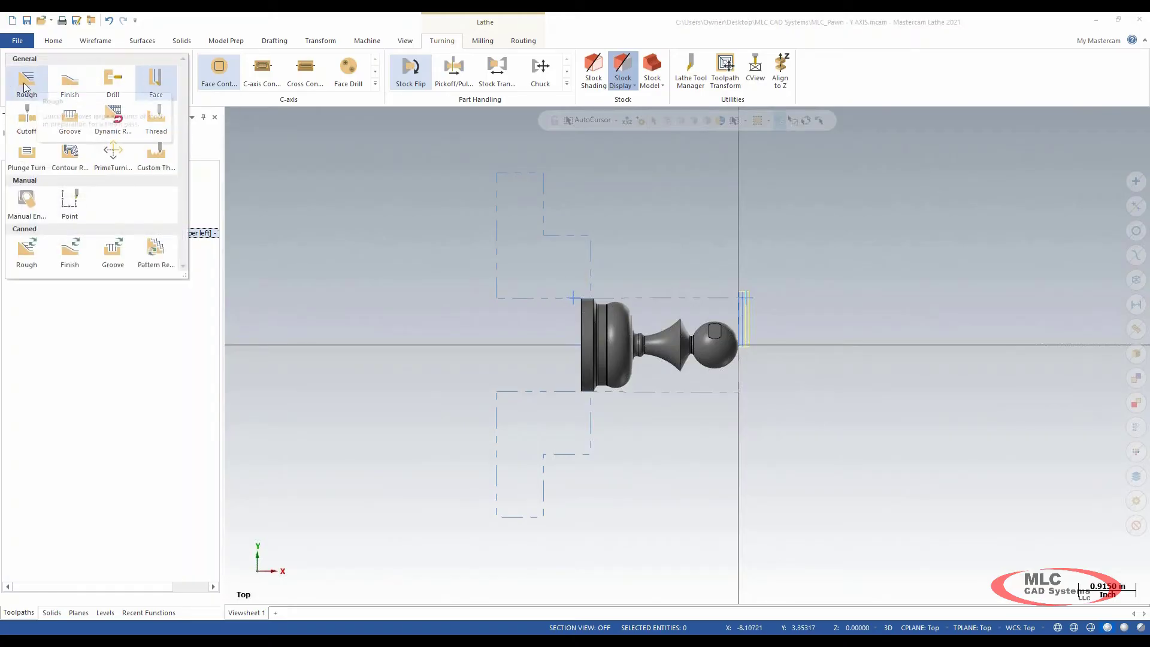
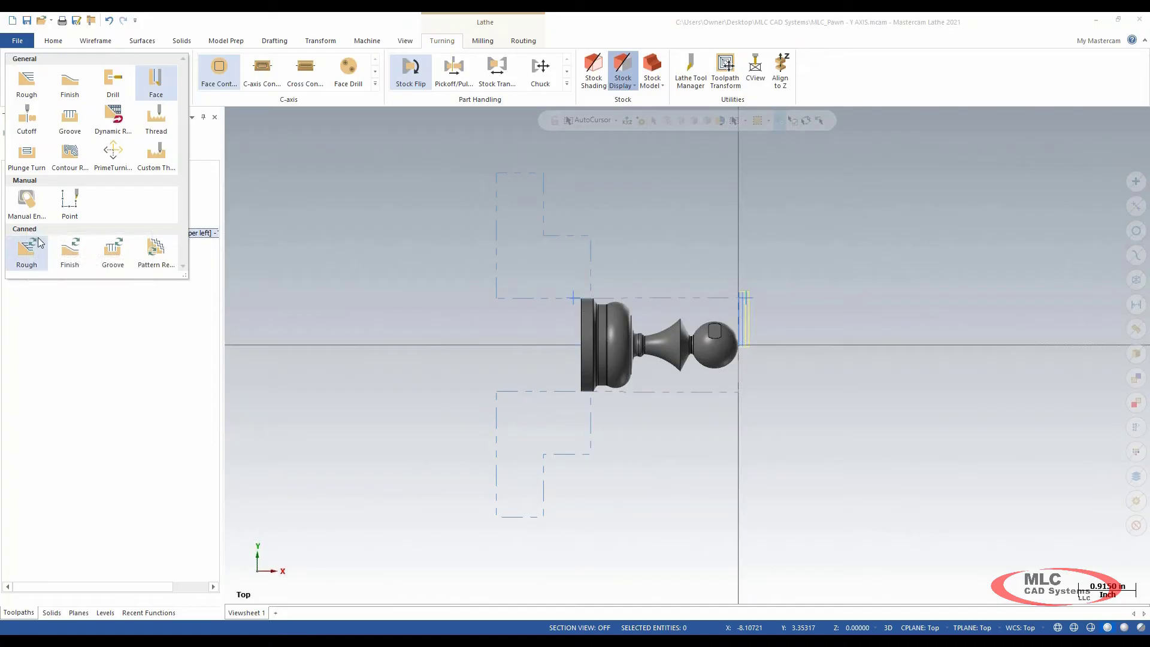
click(28, 93)
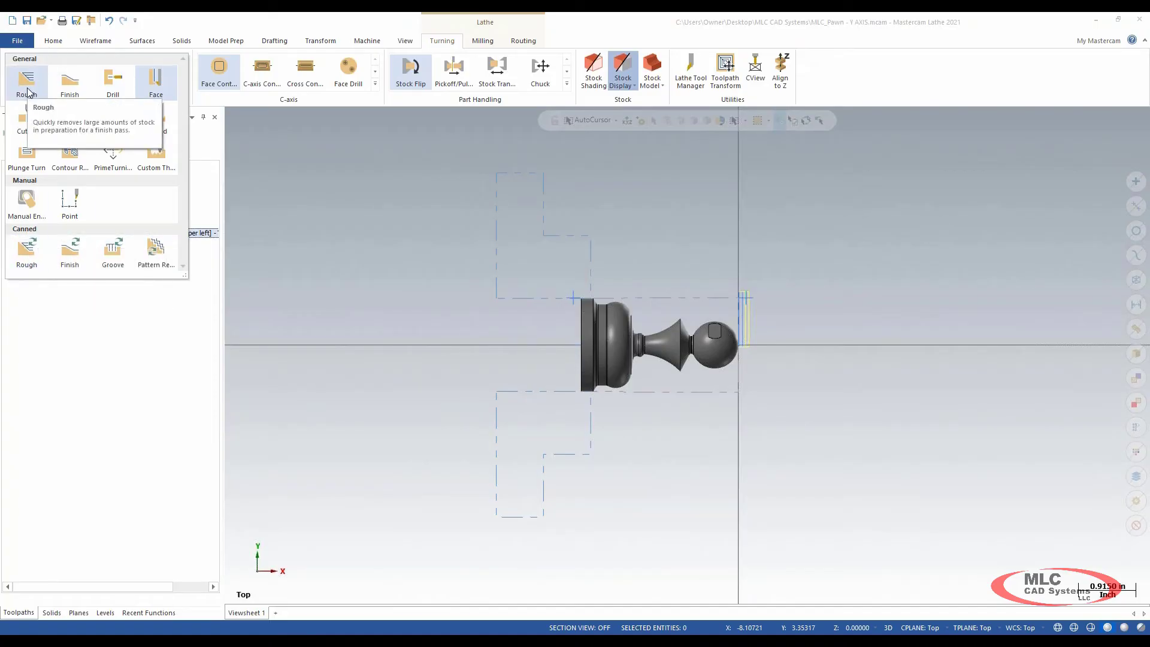
click(28, 248)
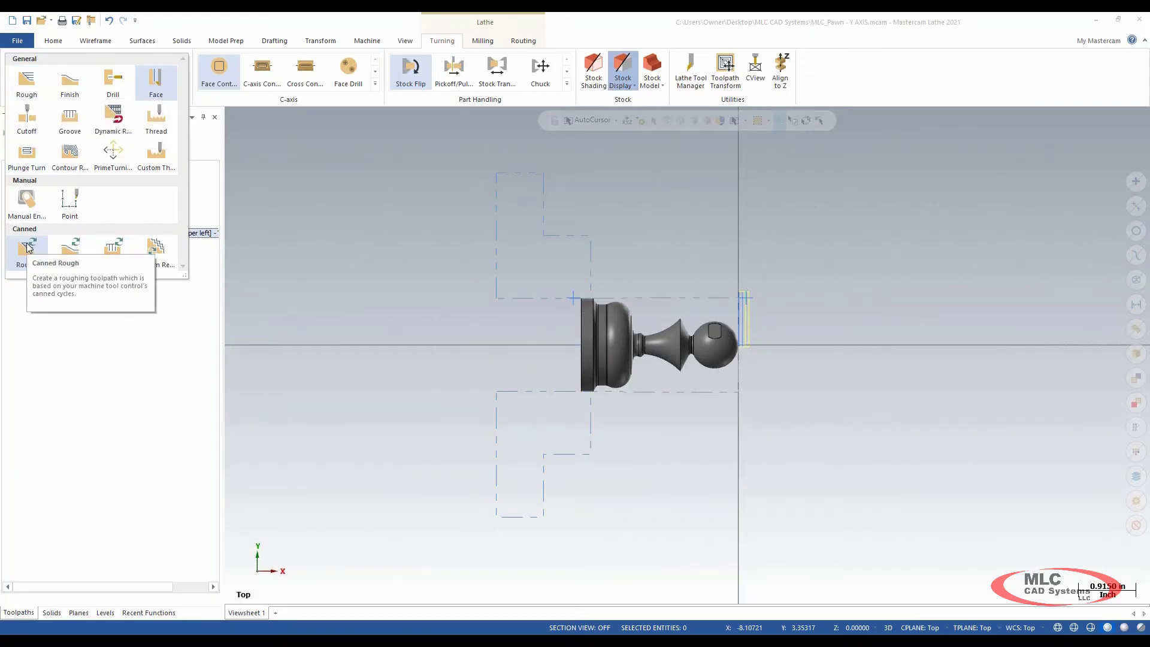
click(37, 207)
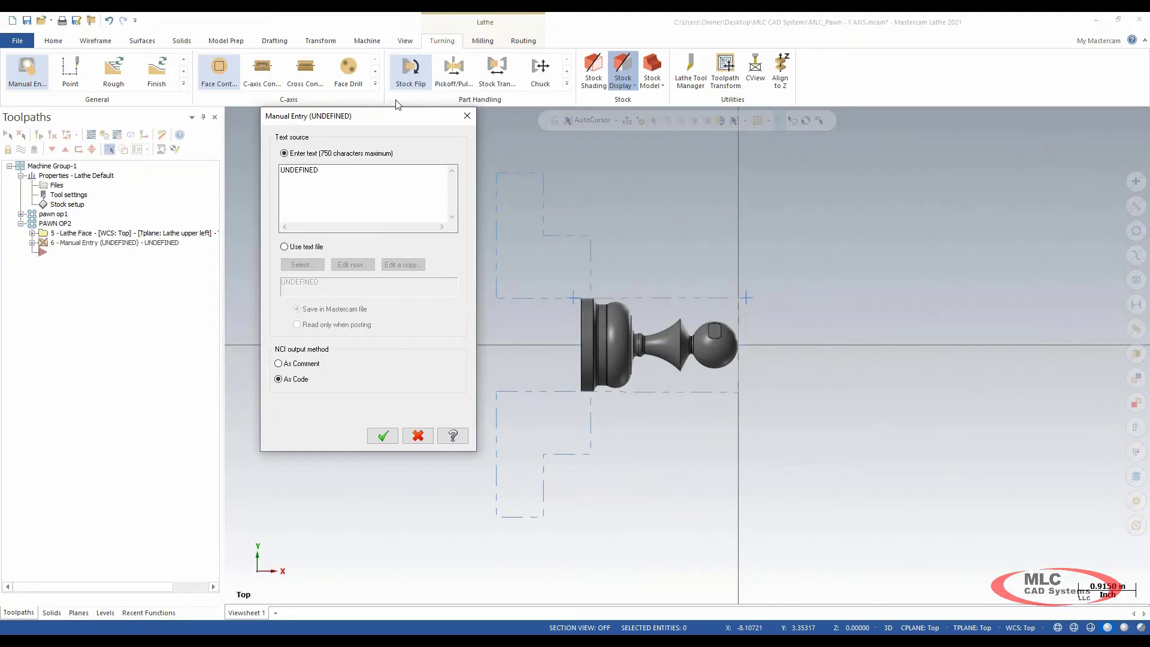
click(300, 367)
drag(371, 202, 143, 126)
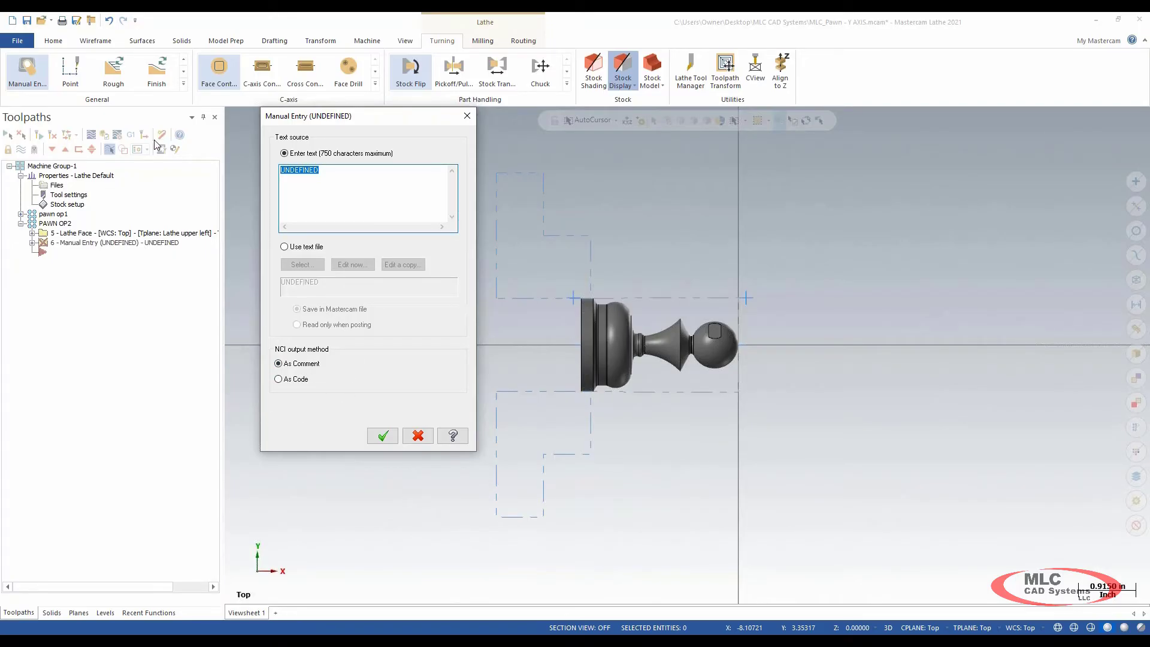
text(PAWN OP2)
click(378, 438)
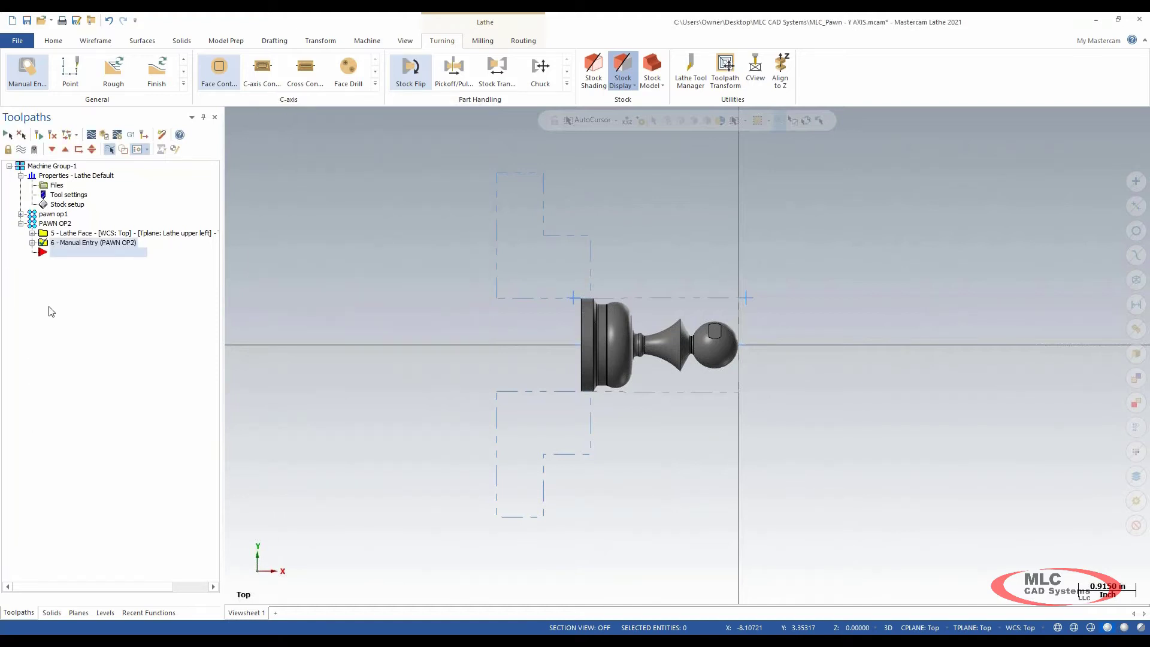
Move the PAWN OP2 manual entry before the lathe face operation and save the file
click(78, 246)
click(115, 245)
click(110, 247)
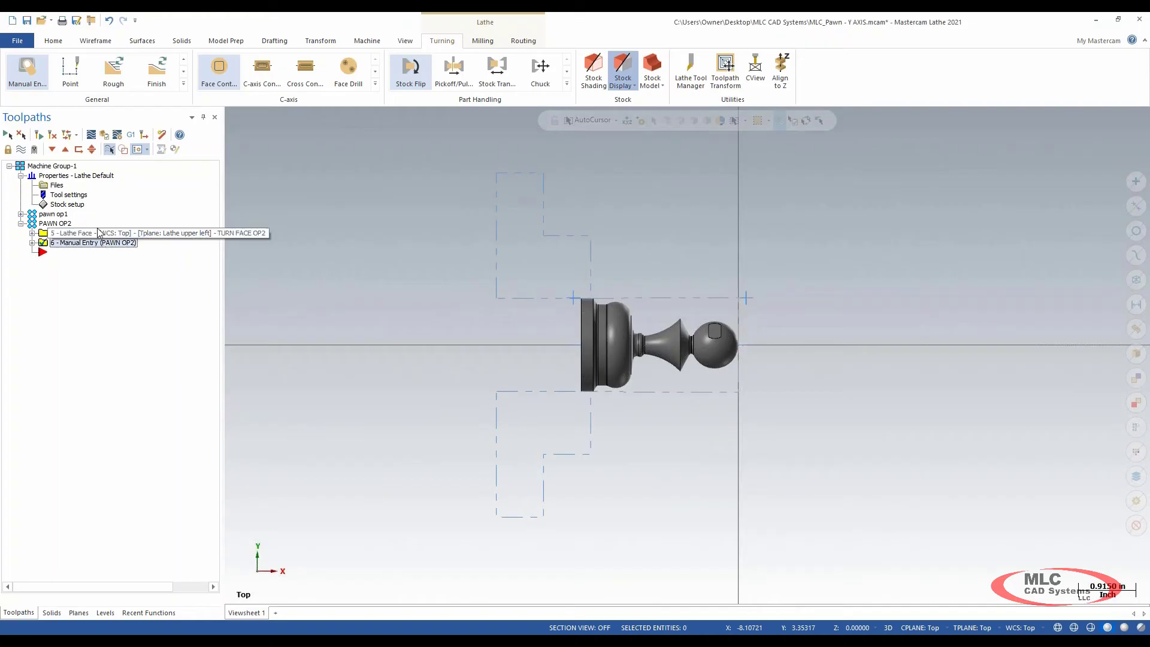
click(69, 245)
click(70, 248)
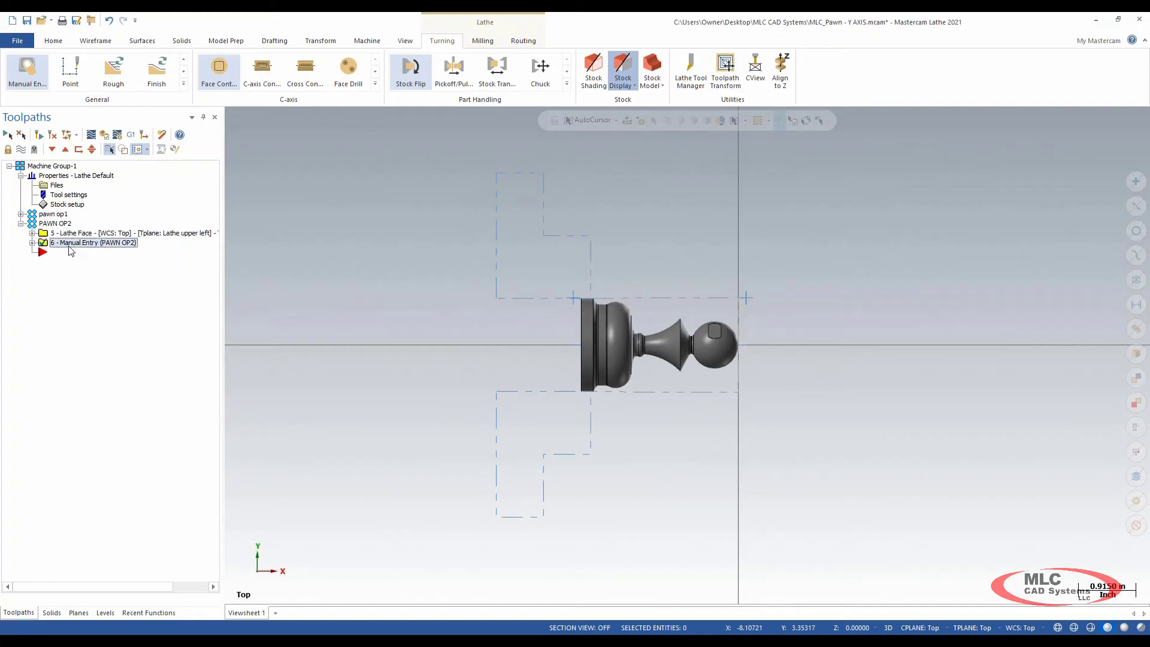
key(ctrl)
click(21, 214)
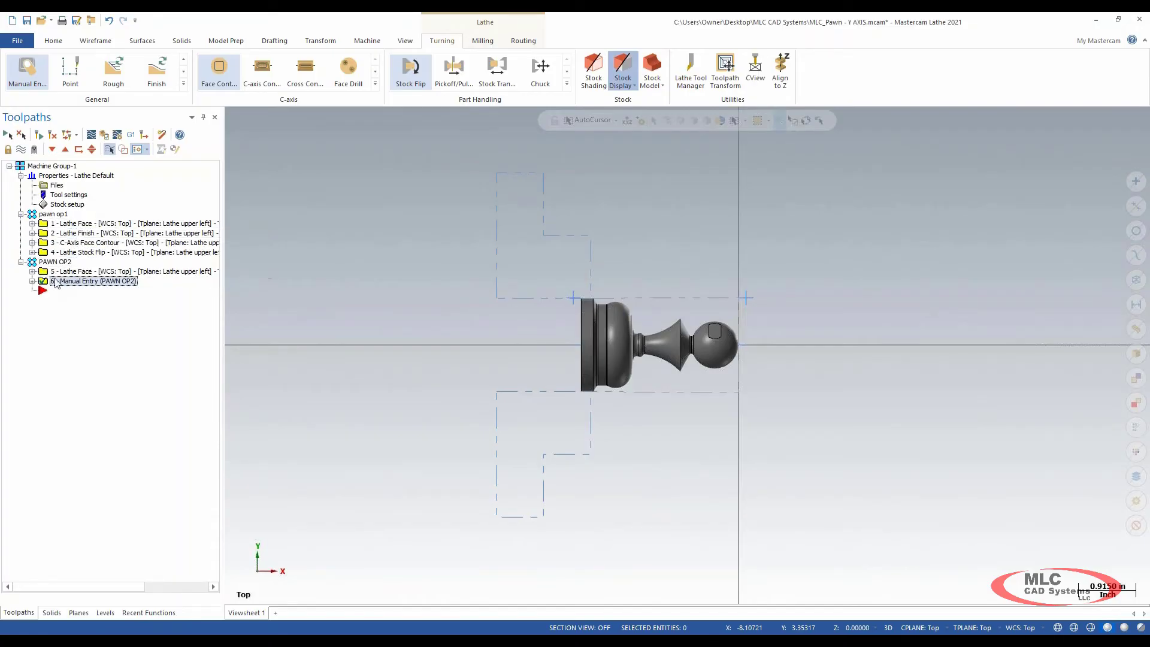
drag(87, 281, 120, 290)
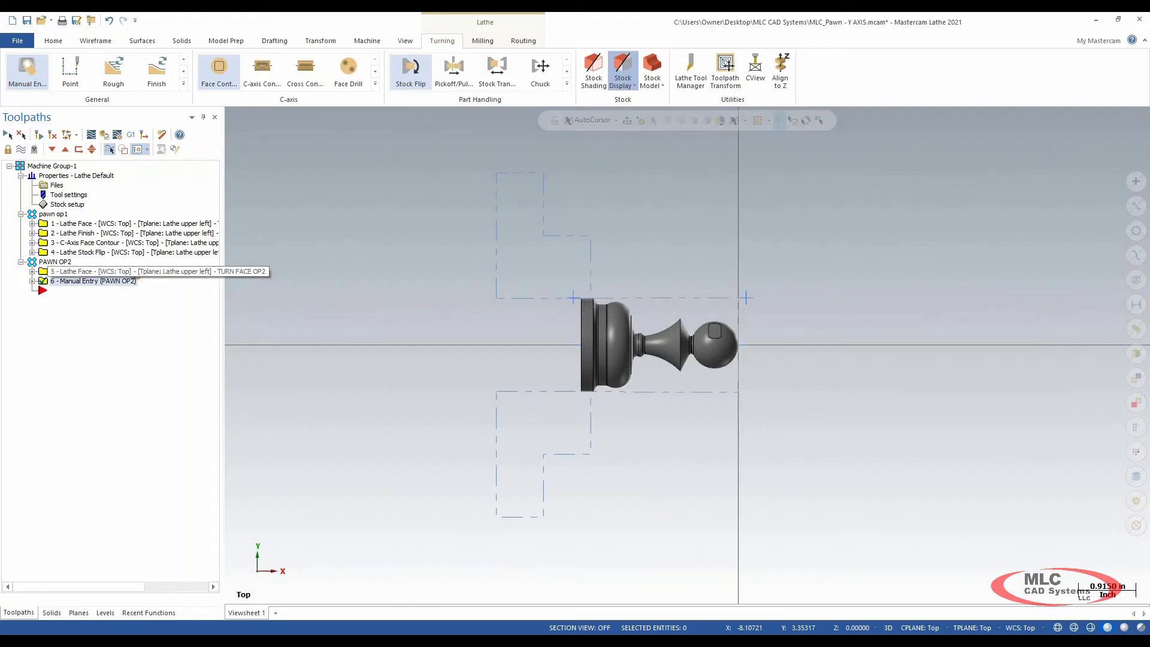
right_drag(133, 273, 146, 273)
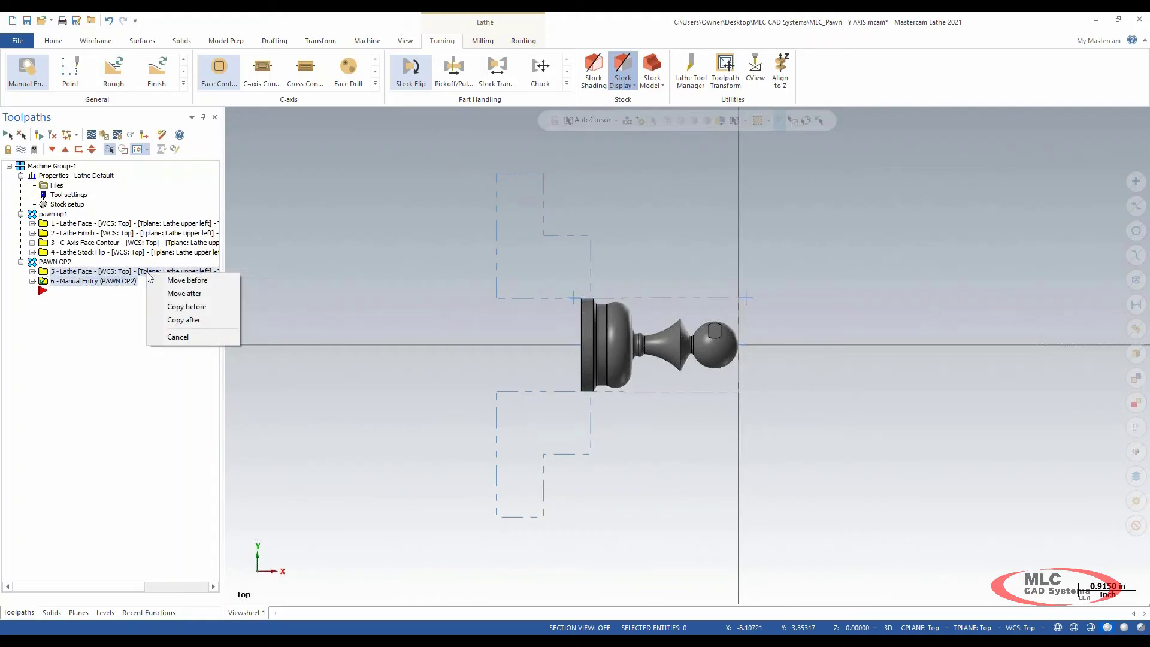
click(184, 281)
click(21, 214)
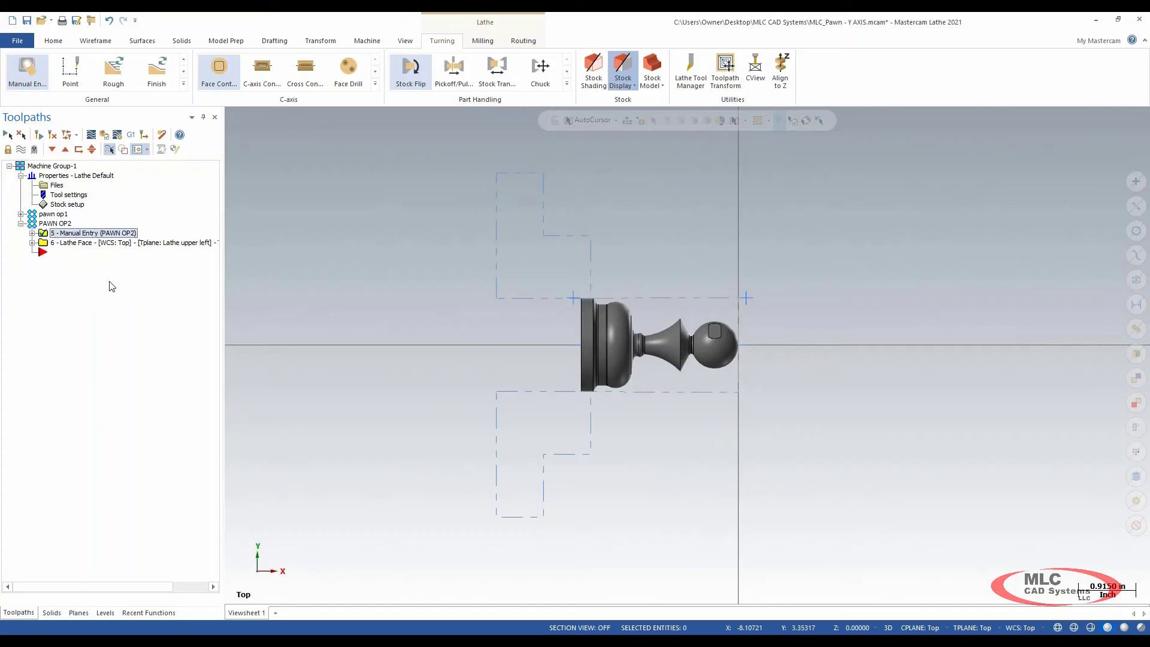
click(27, 21)
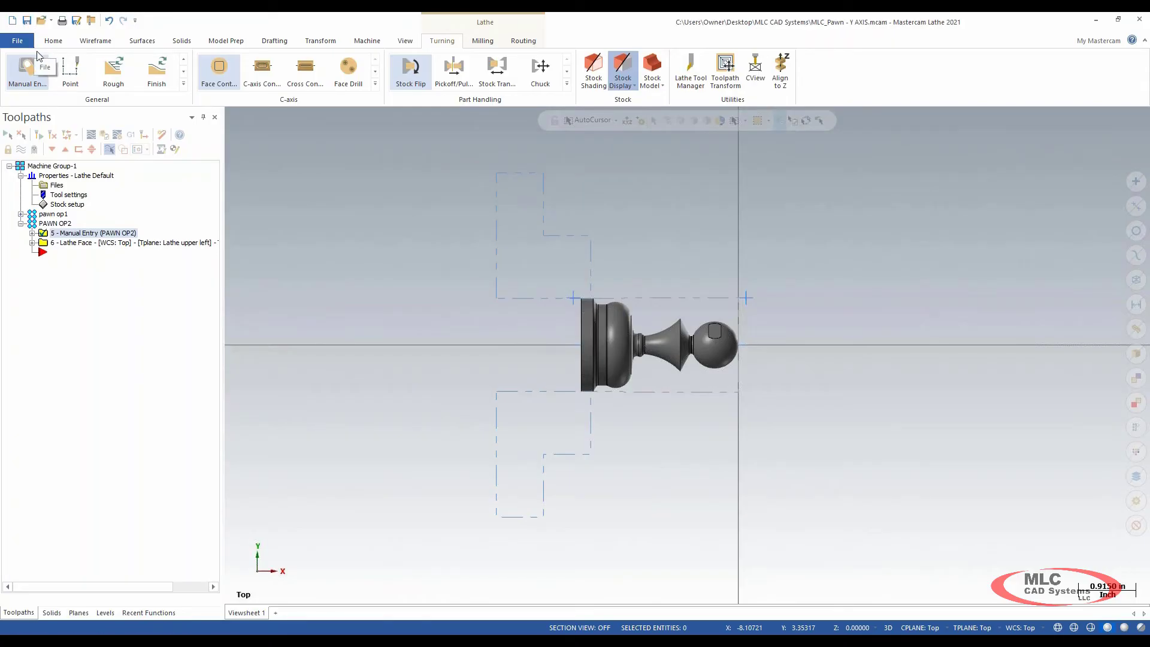
Start a canned rough toolpath along the pawn's upper profile from the head's tip to the base, using the T0303 VNMG-432 35-degree tool
click(184, 84)
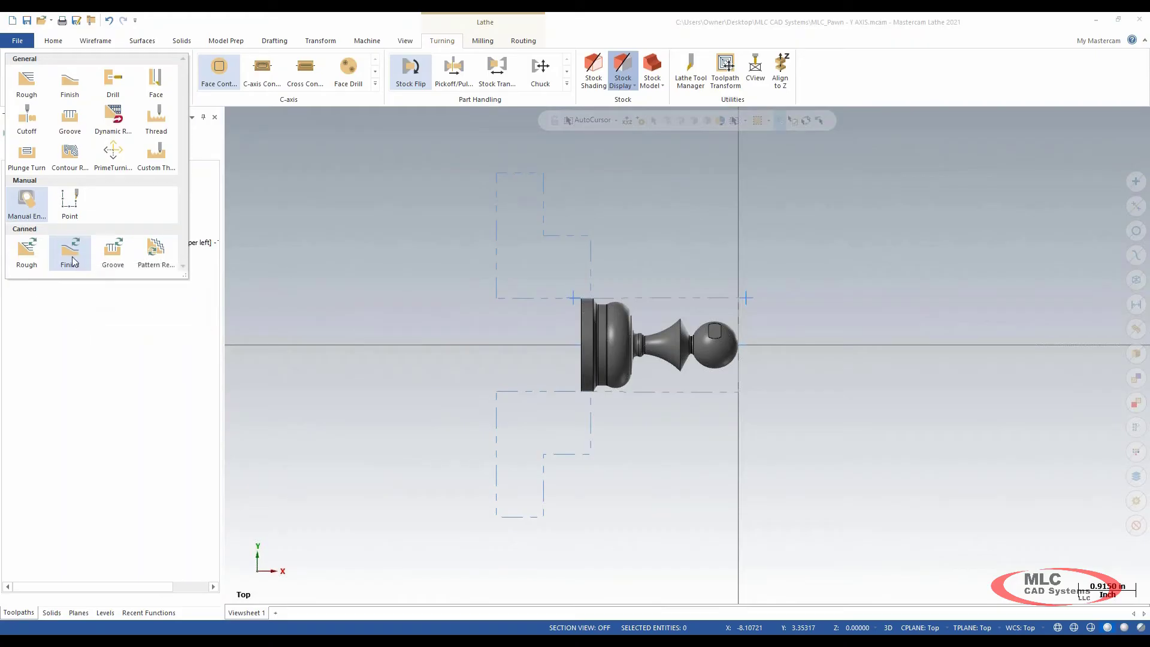
click(26, 256)
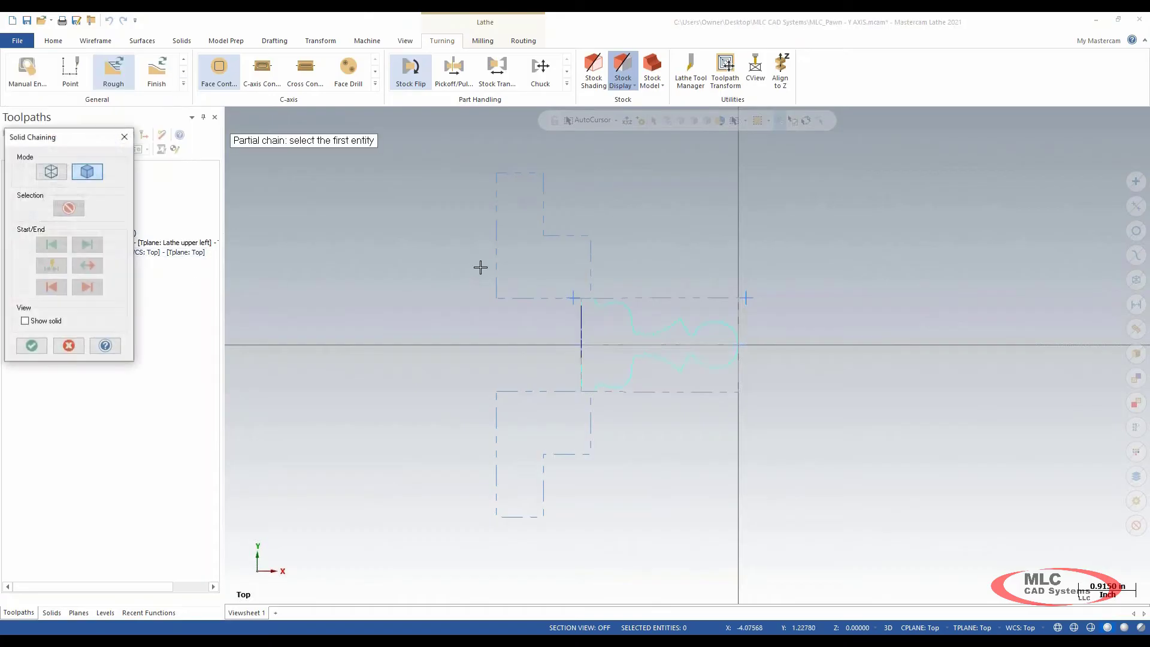
scroll(738, 342, up, 5)
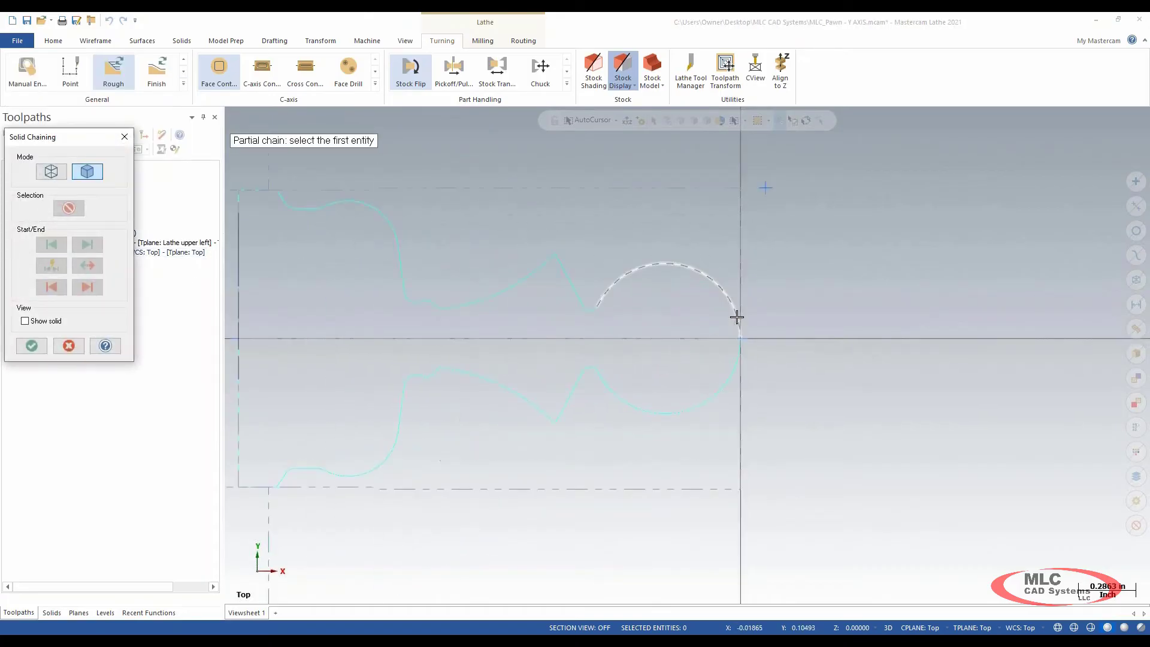
click(739, 319)
click(277, 196)
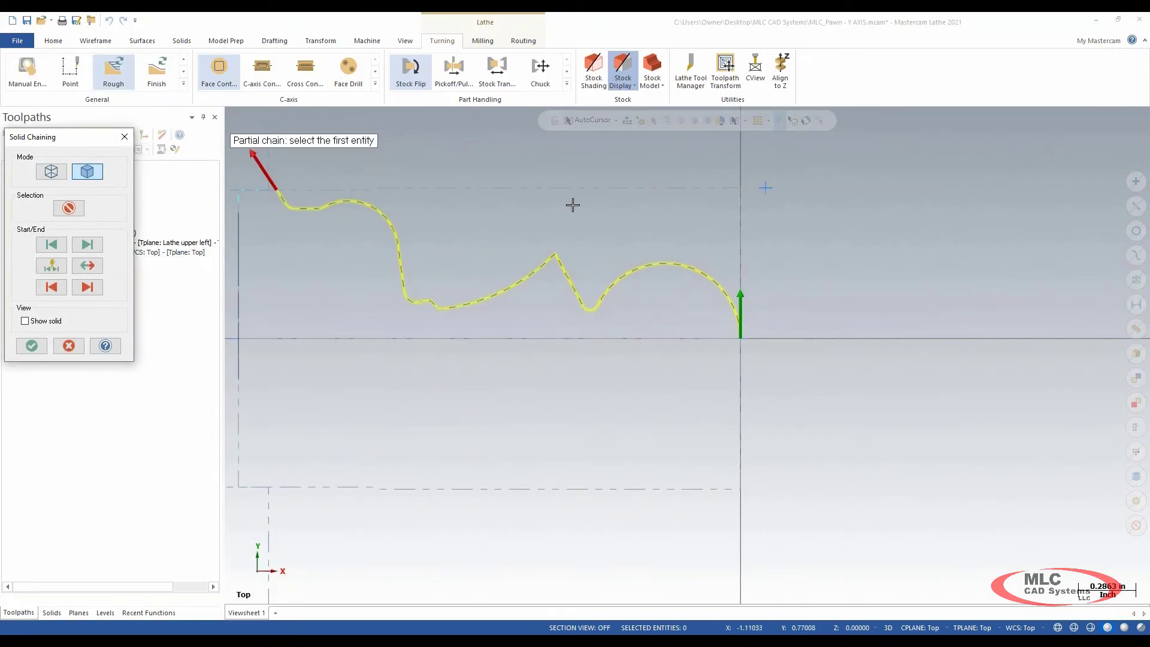
scroll(847, 334, down, 3)
click(32, 346)
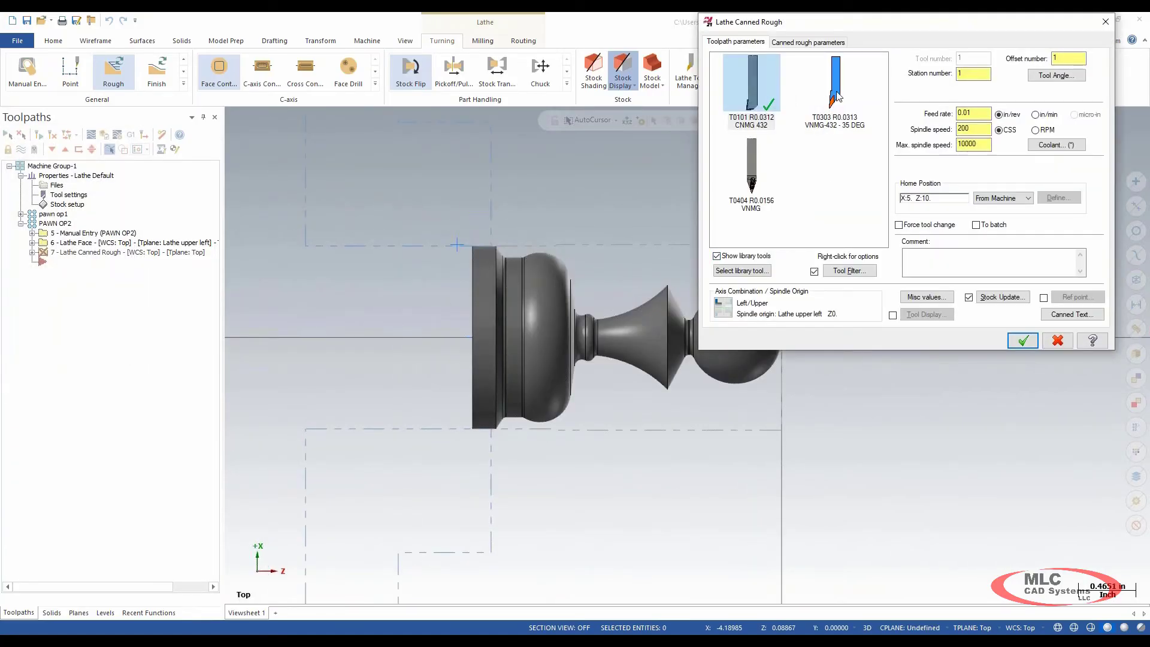
click(838, 93)
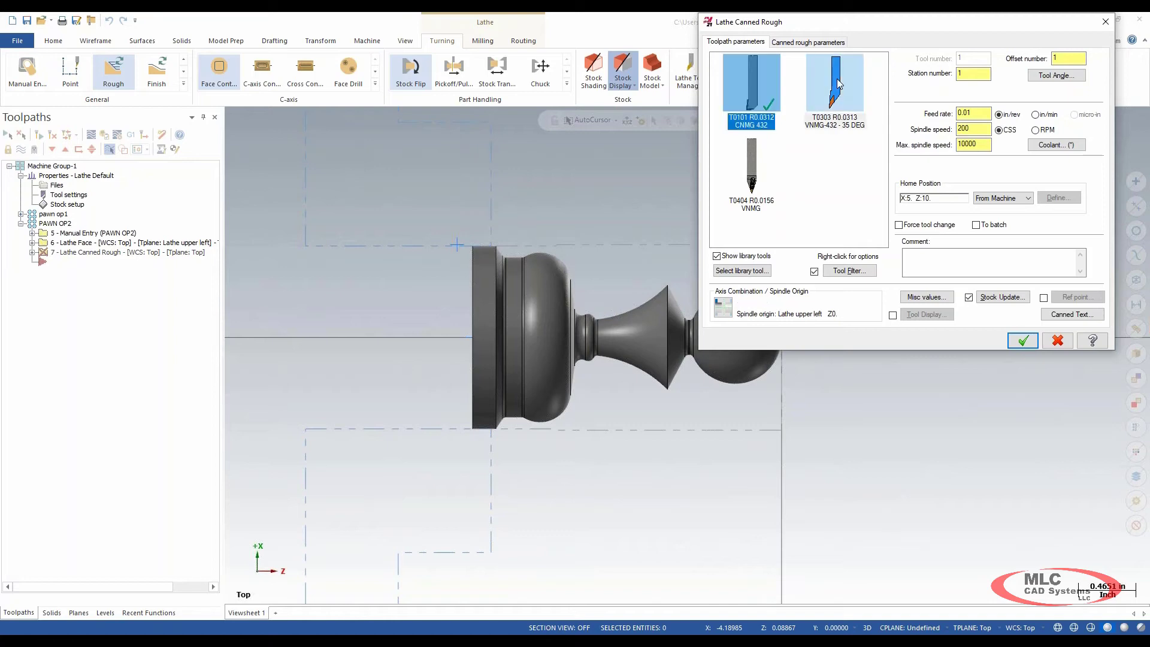
Set up the canned rough toolpath with tool T0303, comment RGH OD, feed rate 0.0085, spindle speed 350 and maximum spindle speed 1500
drag(807, 25, 475, 141)
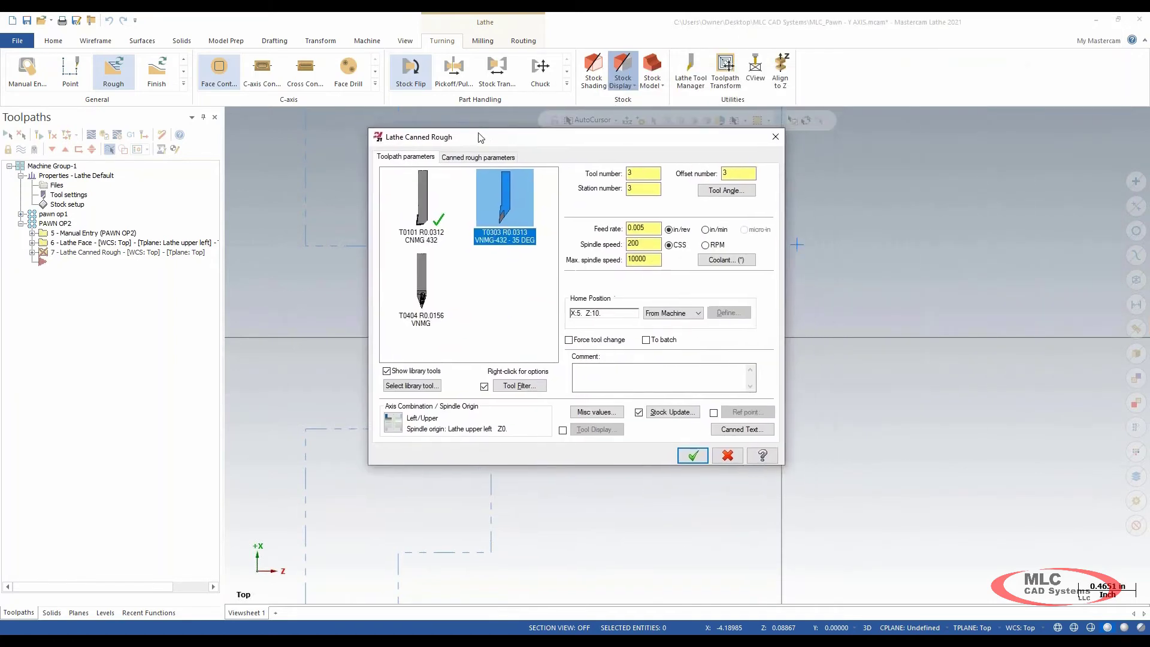
click(613, 374)
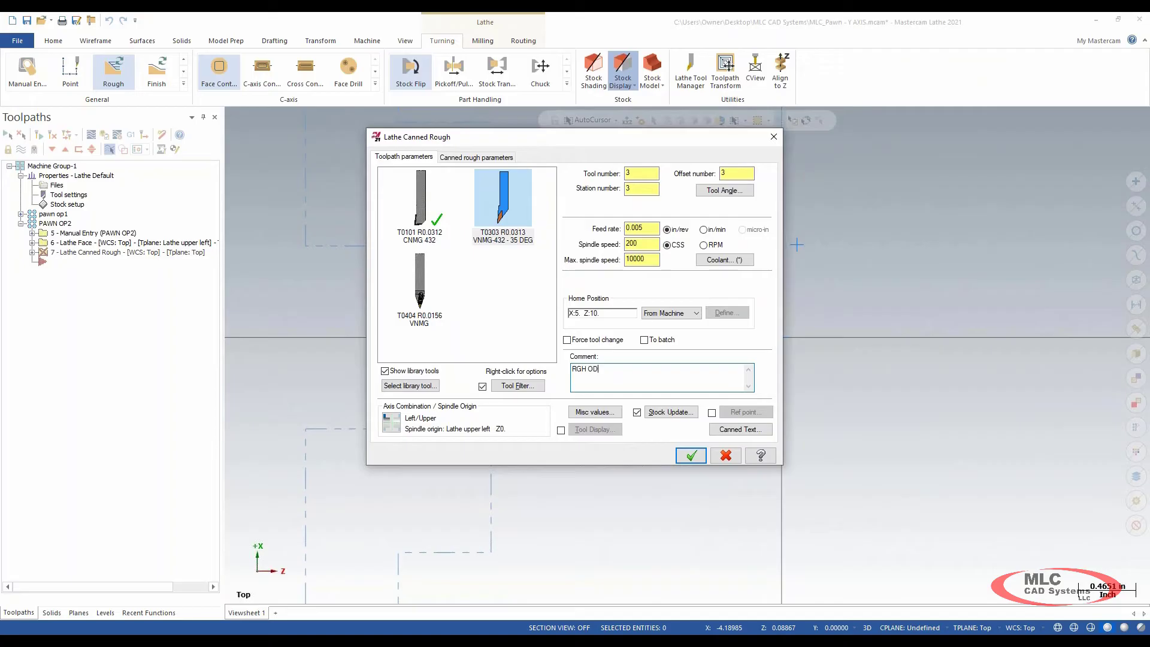
double_click(639, 245)
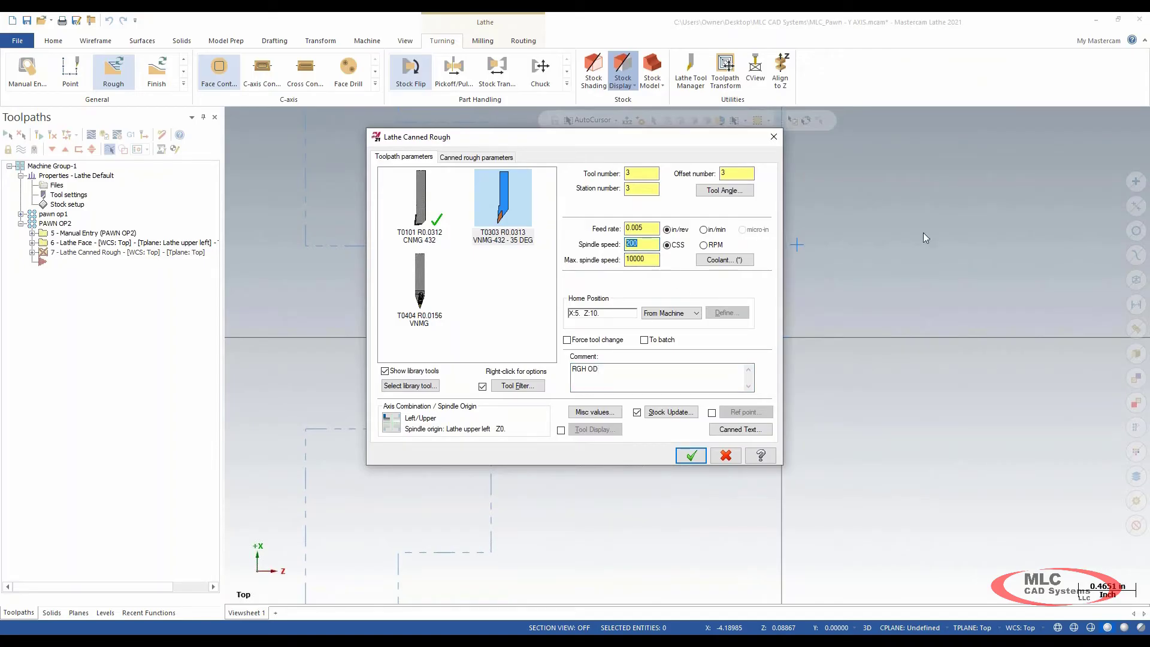
text(350)
key(Tab)
text(1500)
key(shift+Tab)
key(shift+Tab)
text(0.0085)
key(Tab)
Set the canned rough clearances in X and Z to 0.05, depth of cut to 0.08 and exit length to 0.05
click(468, 159)
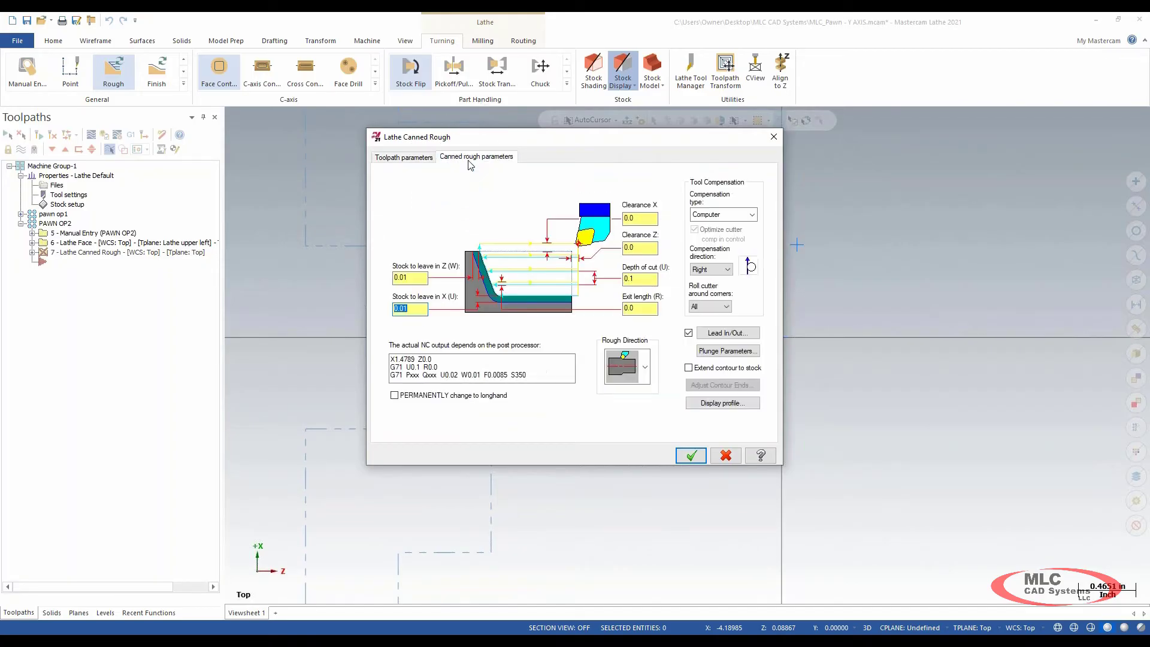
double_click(640, 219)
key(Tab)
key(shift+Tab)
text(.05)
key(Tab)
key(Tab)
text(.08)
key(Tab)
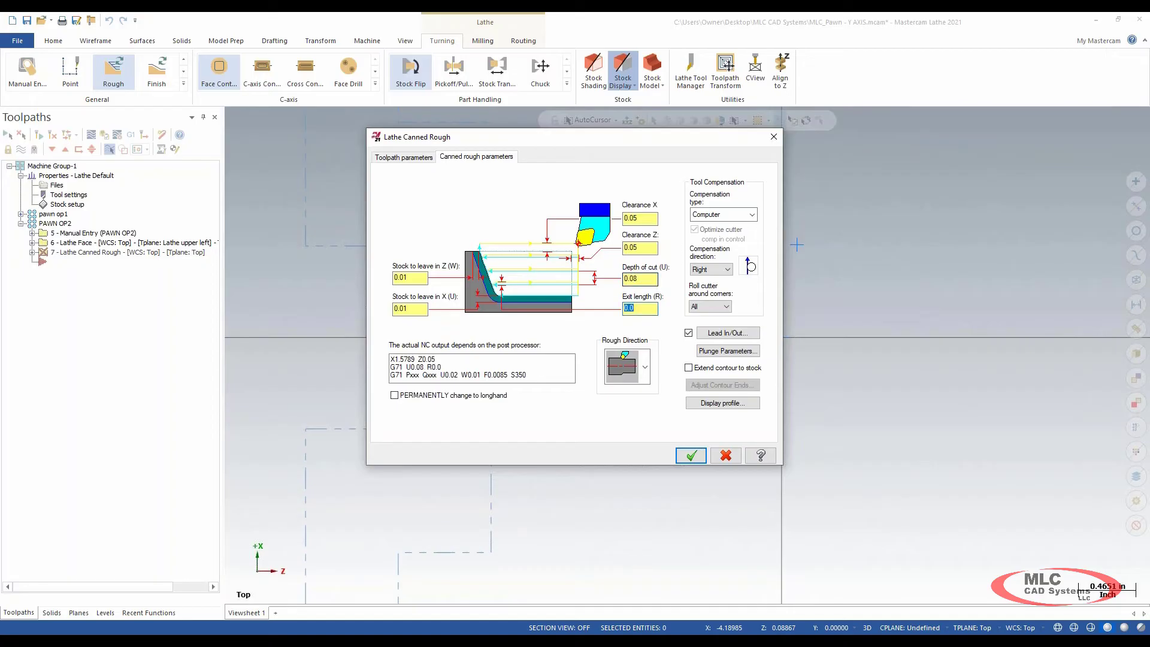
text(.05)
key(Tab)
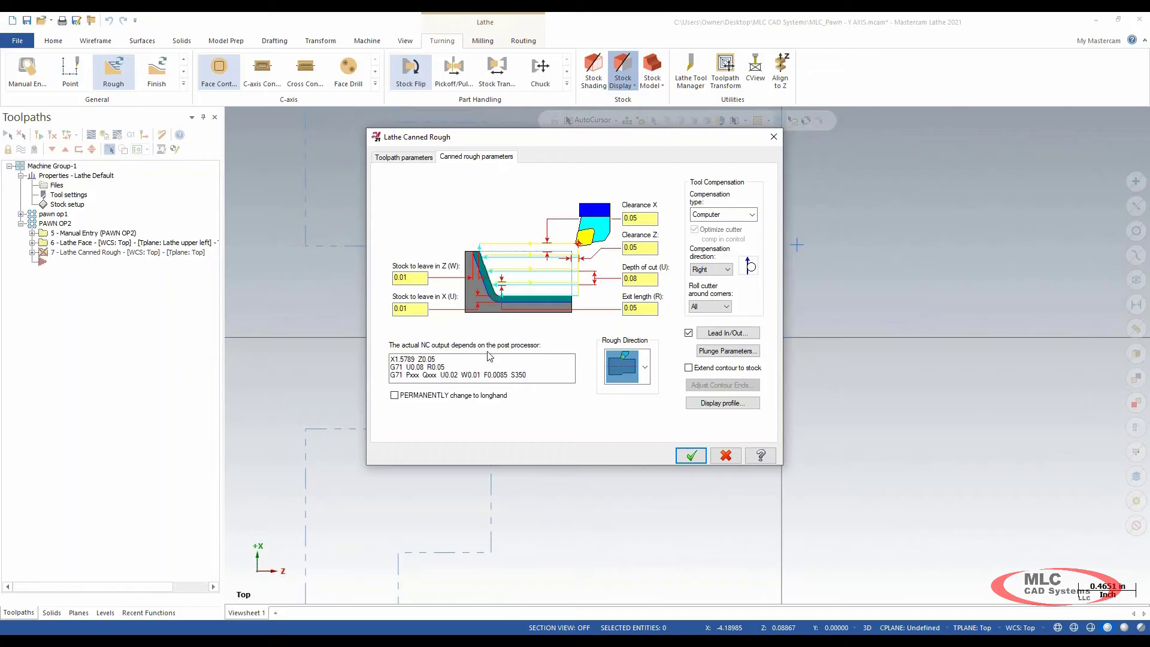
Review the canned cycle's NC output preview and set the exit length to 0.03
drag(530, 376, 386, 356)
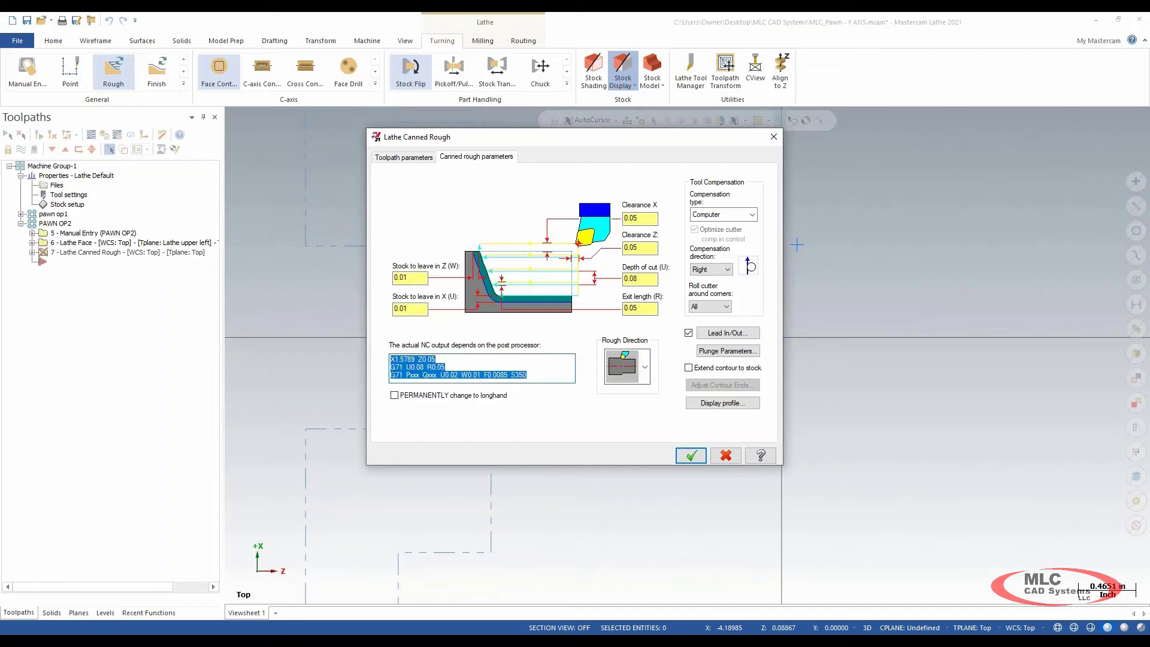
key(ctrl)
click(546, 368)
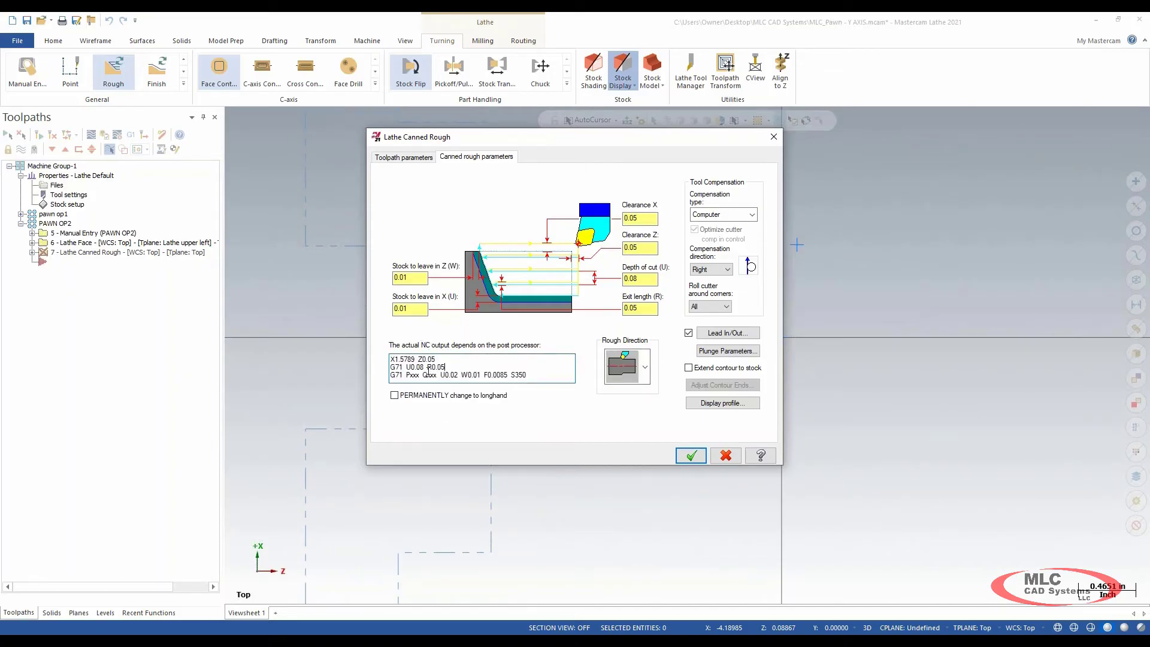
key(ctrl+a)
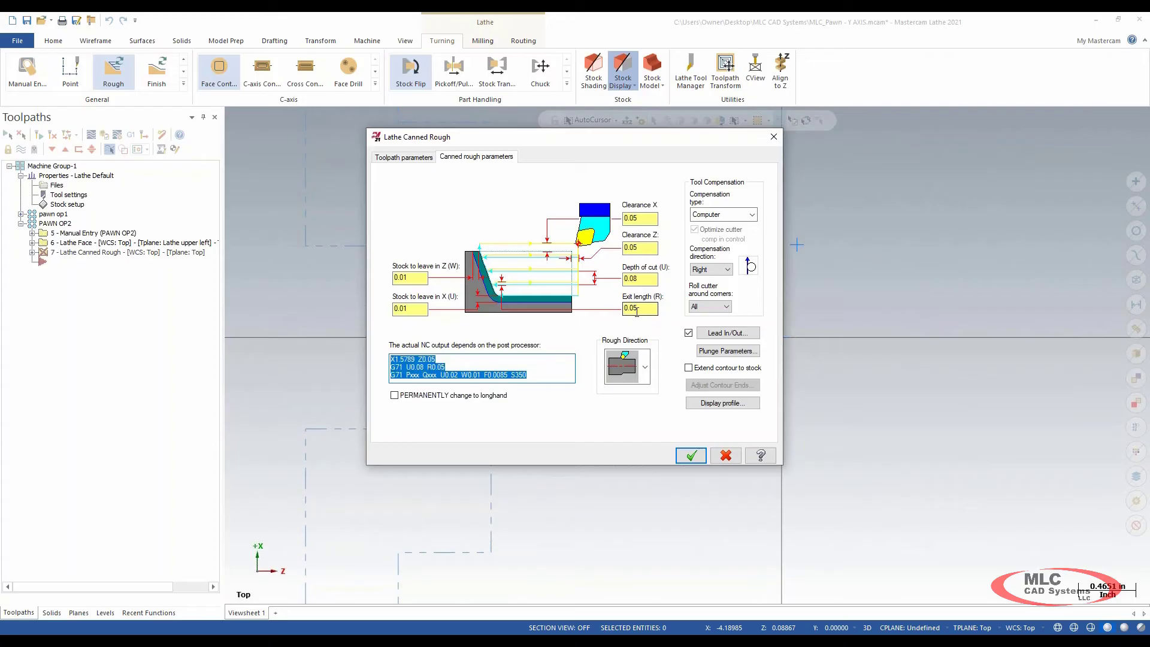
click(533, 377)
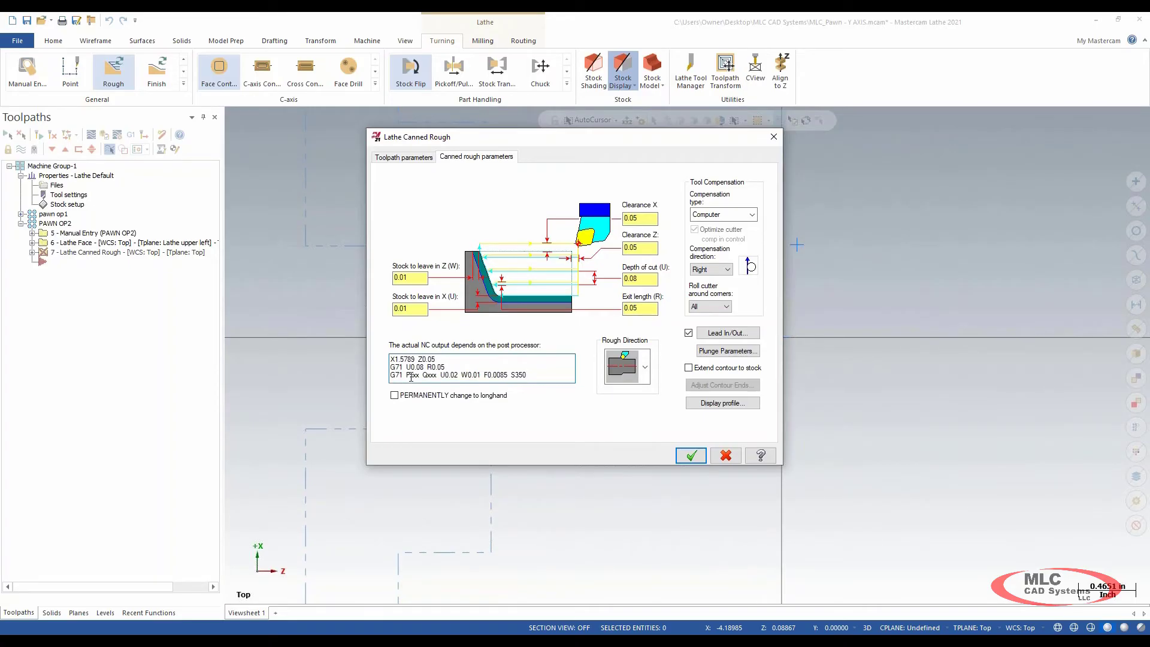
key(ctrl)
click(642, 309)
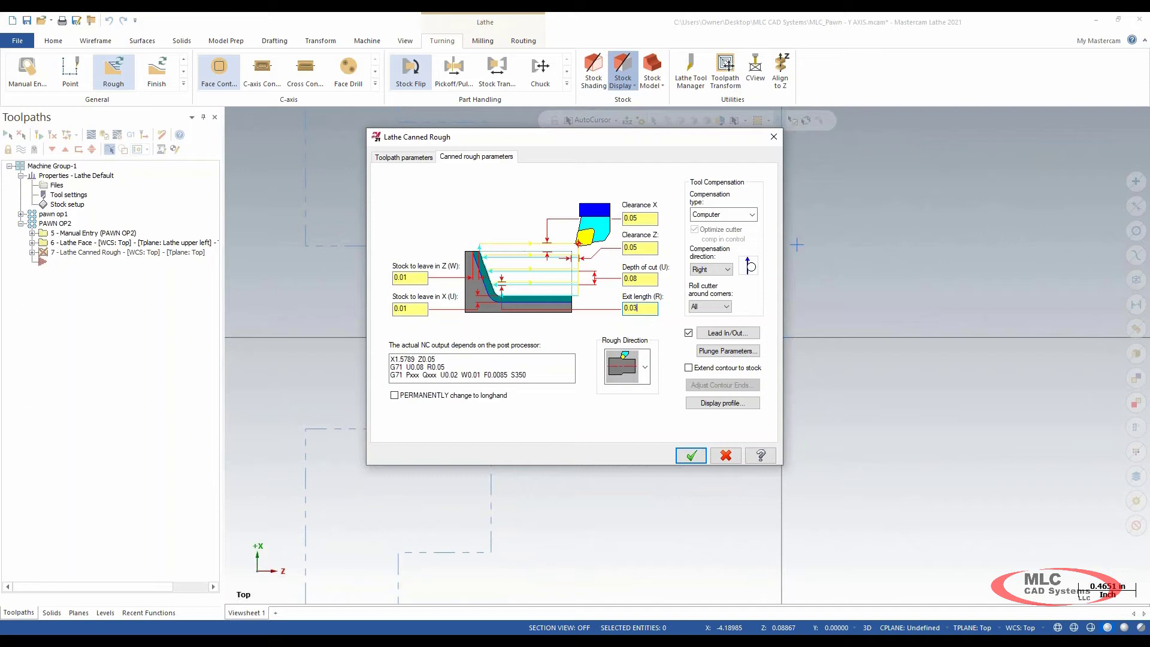
key(Tab)
Examine the R, P, Q, U, W and F words of the G71 output against the toolpath and canned rough parameters
drag(452, 369, 438, 370)
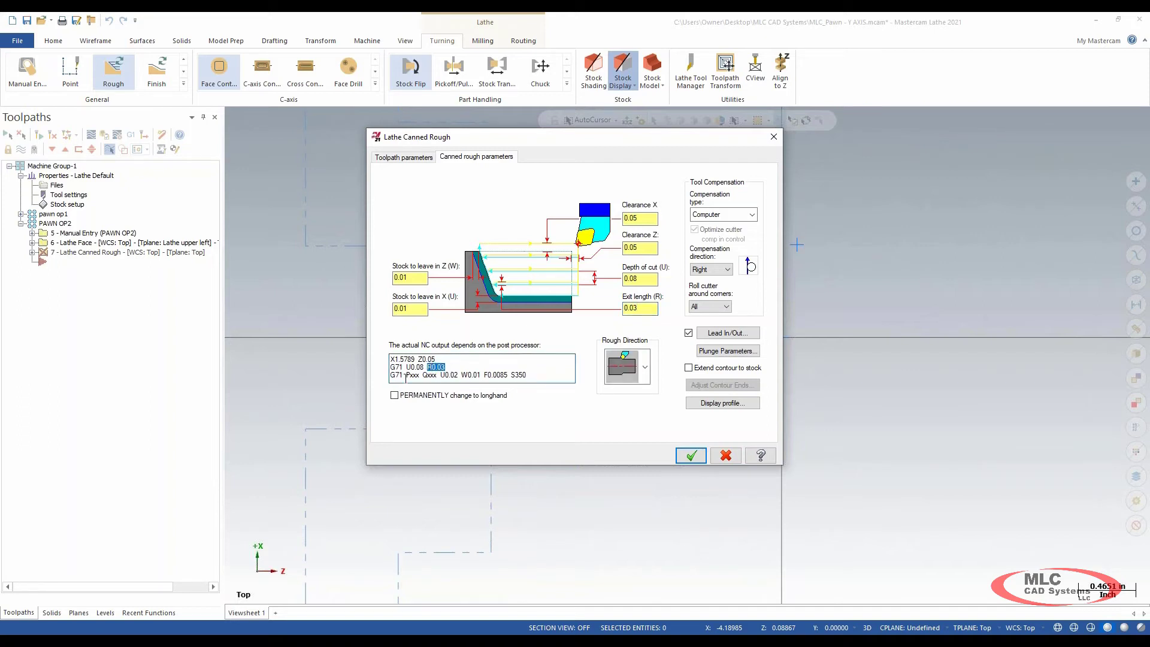
drag(406, 375, 430, 379)
mouse_move(443, 376)
mouse_down()
mouse_move(480, 379)
mouse_move(462, 376)
mouse_up()
double_click(469, 375)
double_click(448, 376)
double_click(472, 376)
double_click(503, 376)
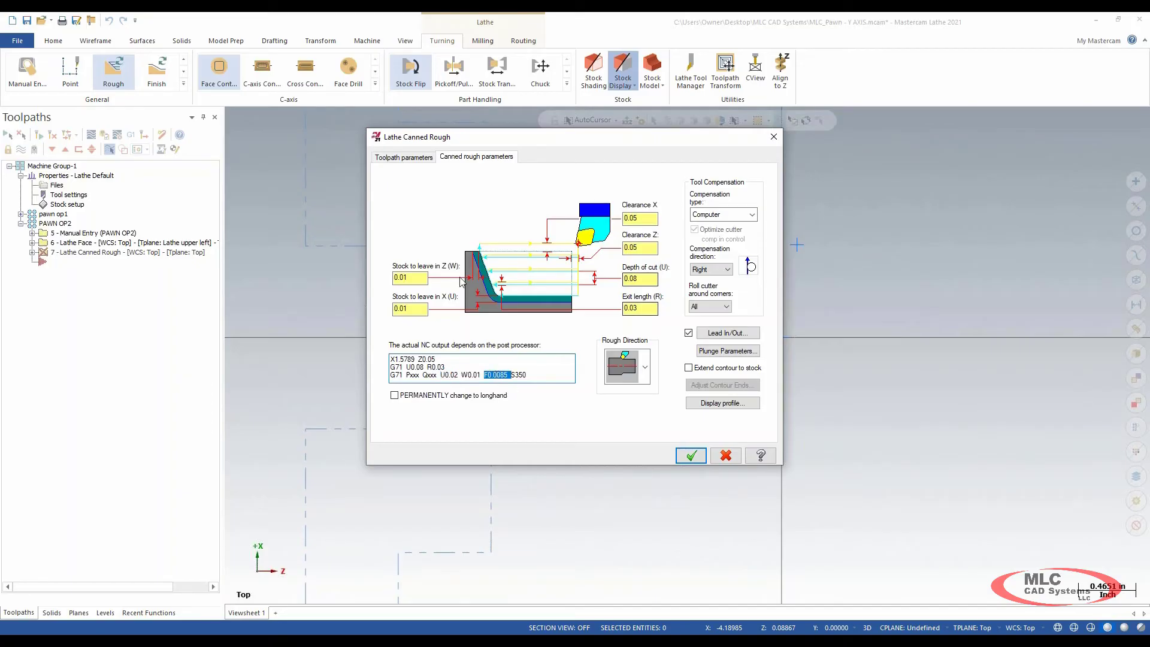
click(396, 157)
click(470, 160)
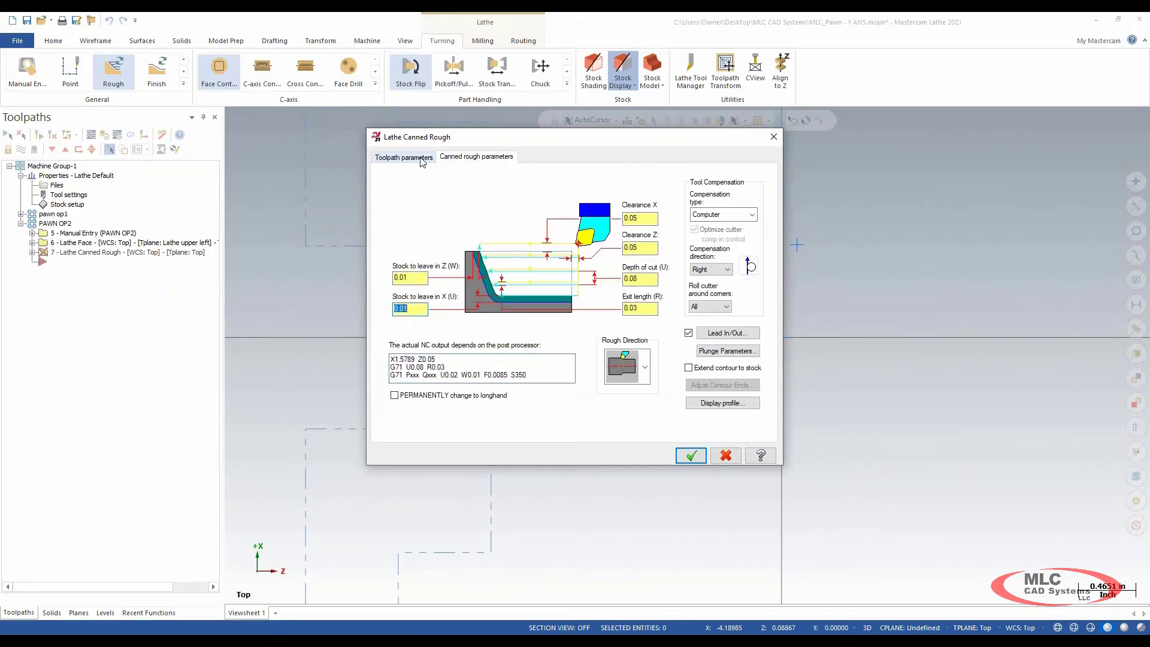
click(423, 159)
click(462, 159)
Extend the end of the contour by 0.04 in the lead-out settings and generate the canned rough toolpath
click(712, 334)
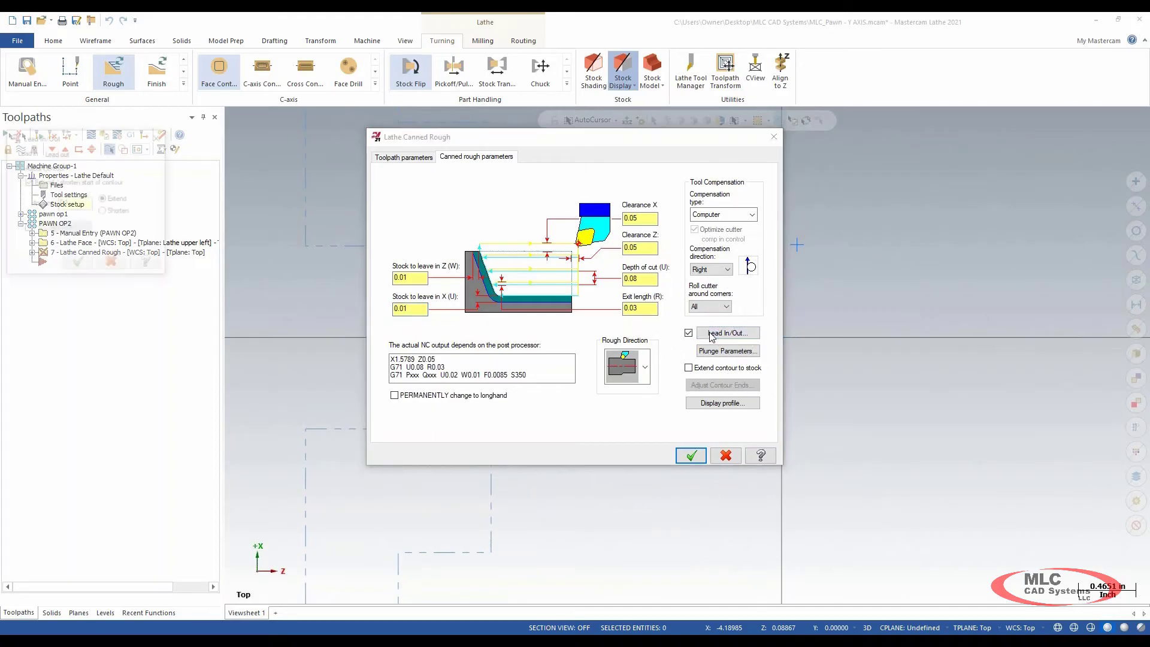
drag(644, 202, 563, 170)
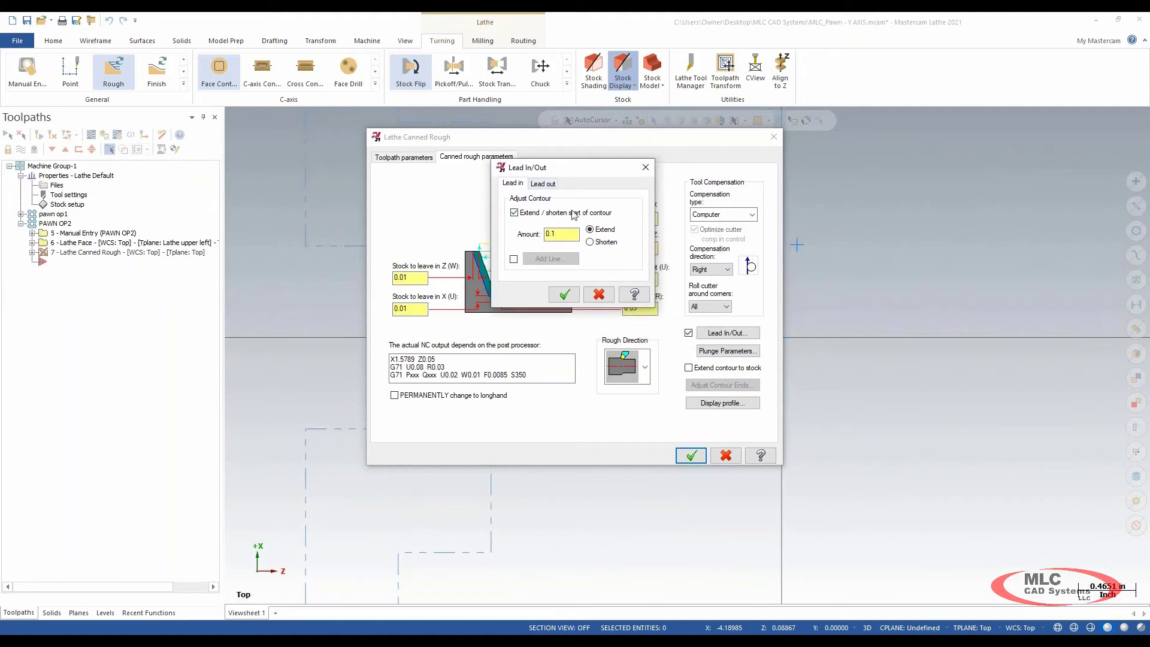
click(544, 183)
click(513, 184)
click(546, 185)
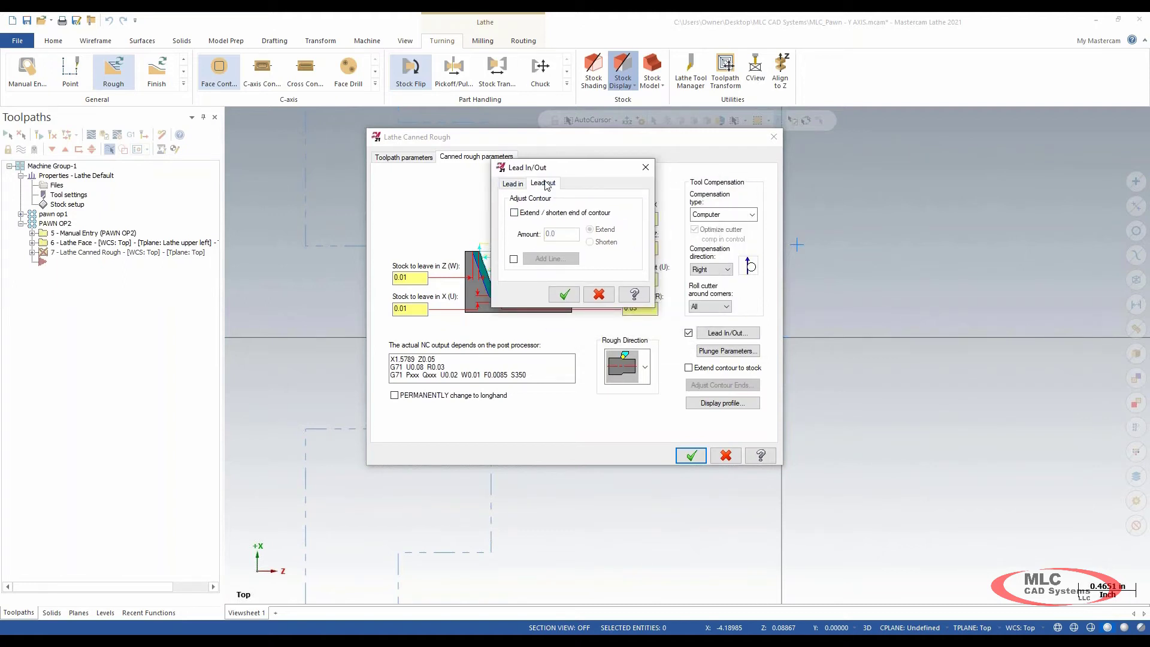
click(524, 186)
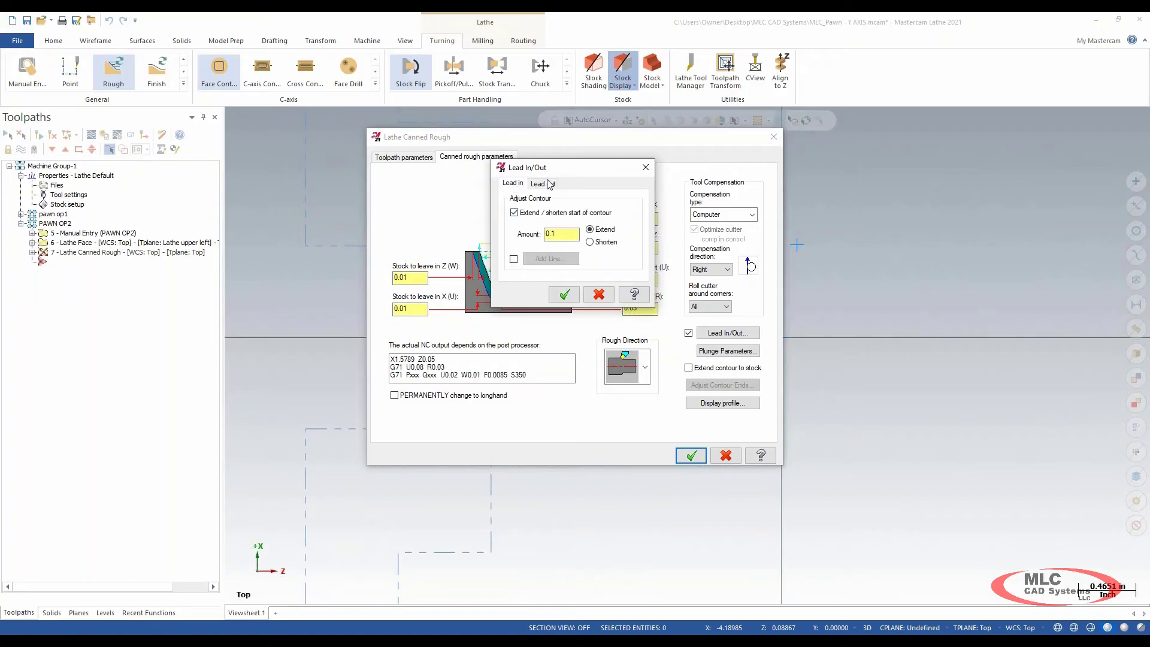
click(547, 181)
click(514, 213)
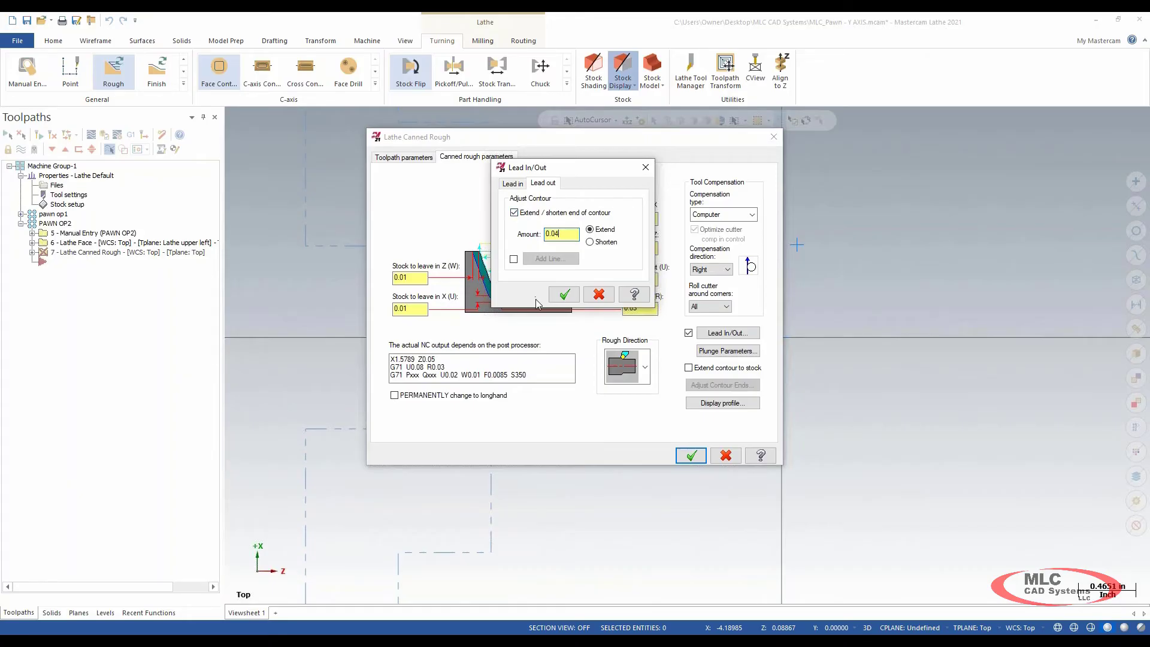
click(562, 299)
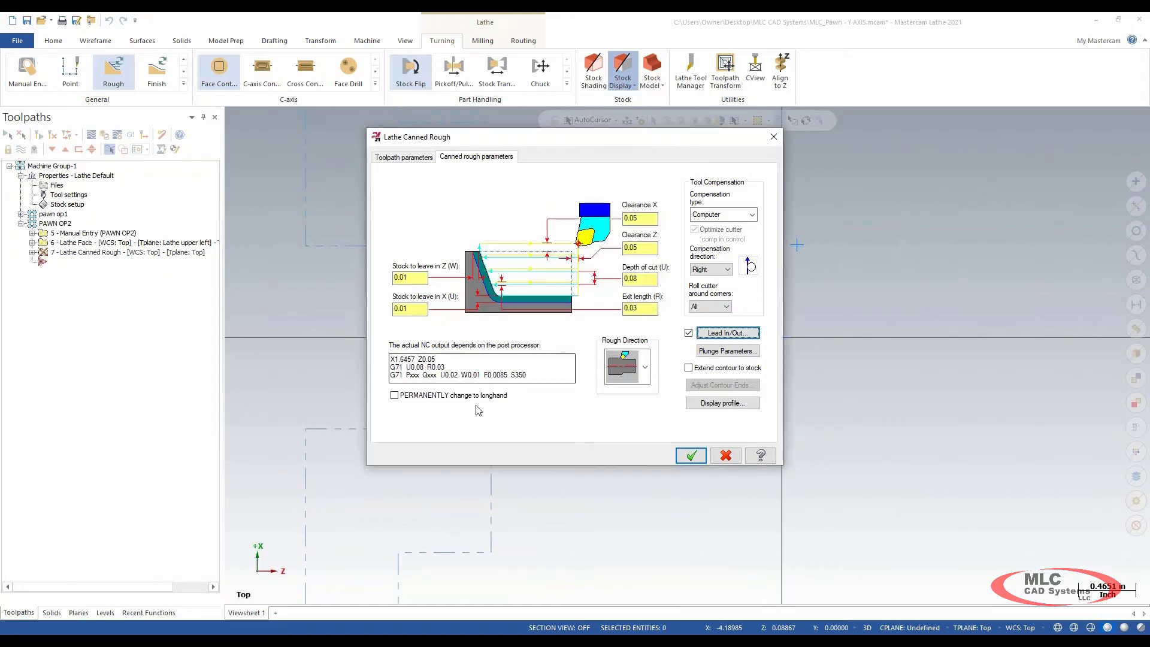
click(694, 457)
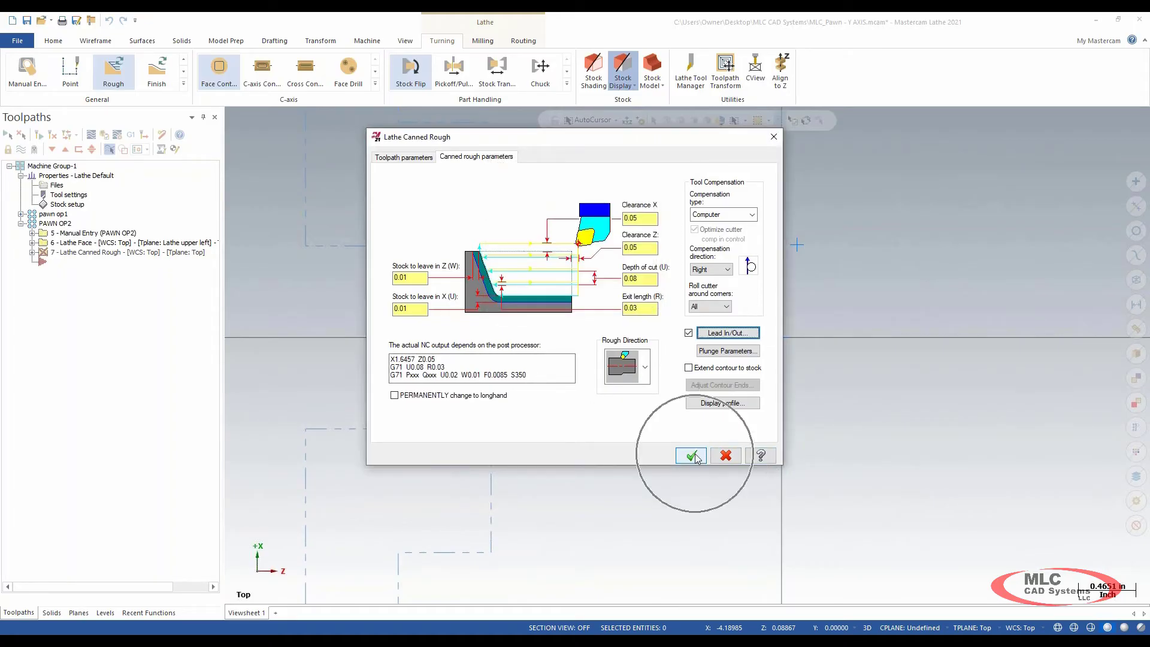
Edit the canned rough operation to use the third plunge cutting option with a 1.0 back clearance angle, and regenerate the toolpath
scroll(779, 384, up, 3)
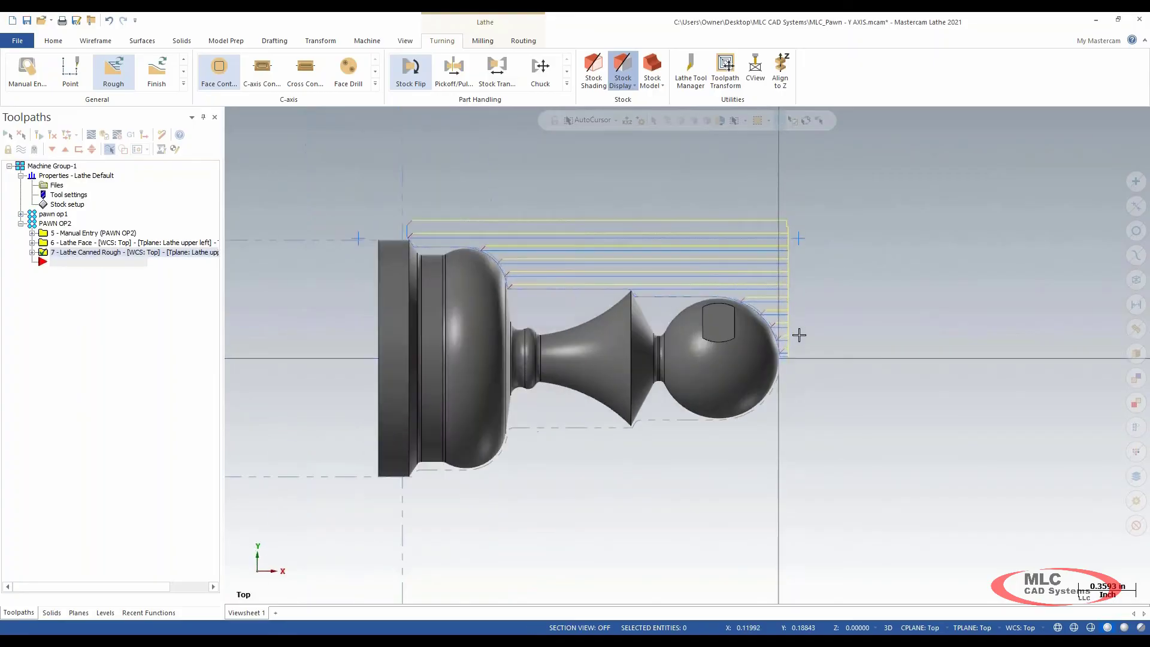
scroll(800, 400, down, 2)
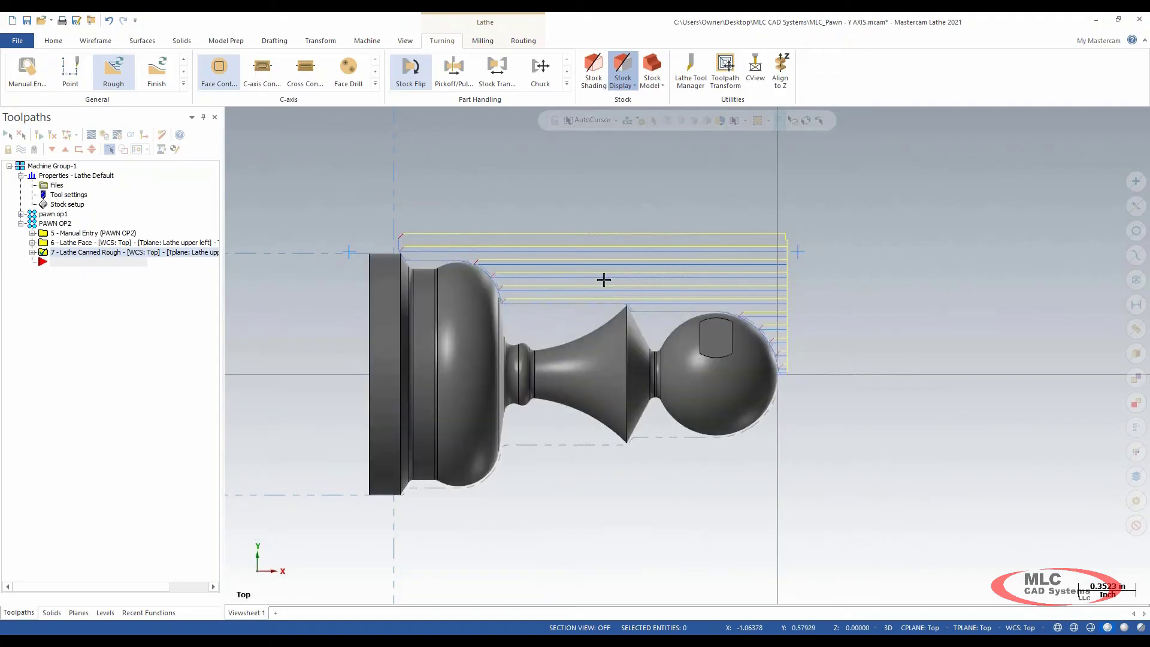
click(32, 252)
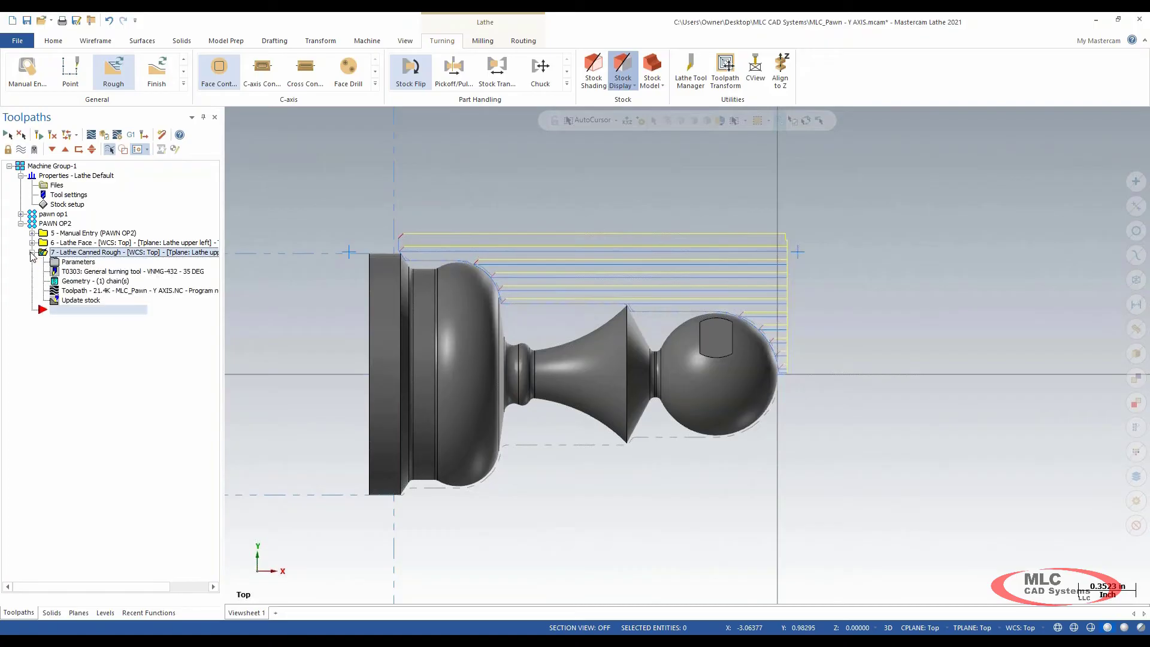
click(69, 265)
click(69, 266)
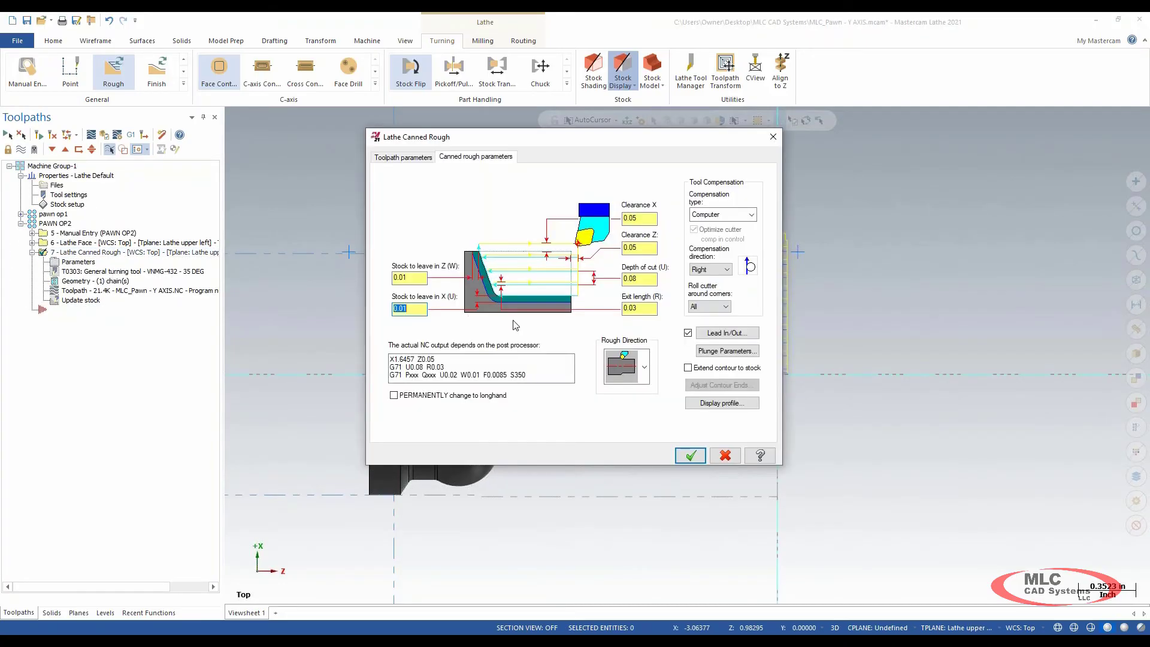
click(726, 352)
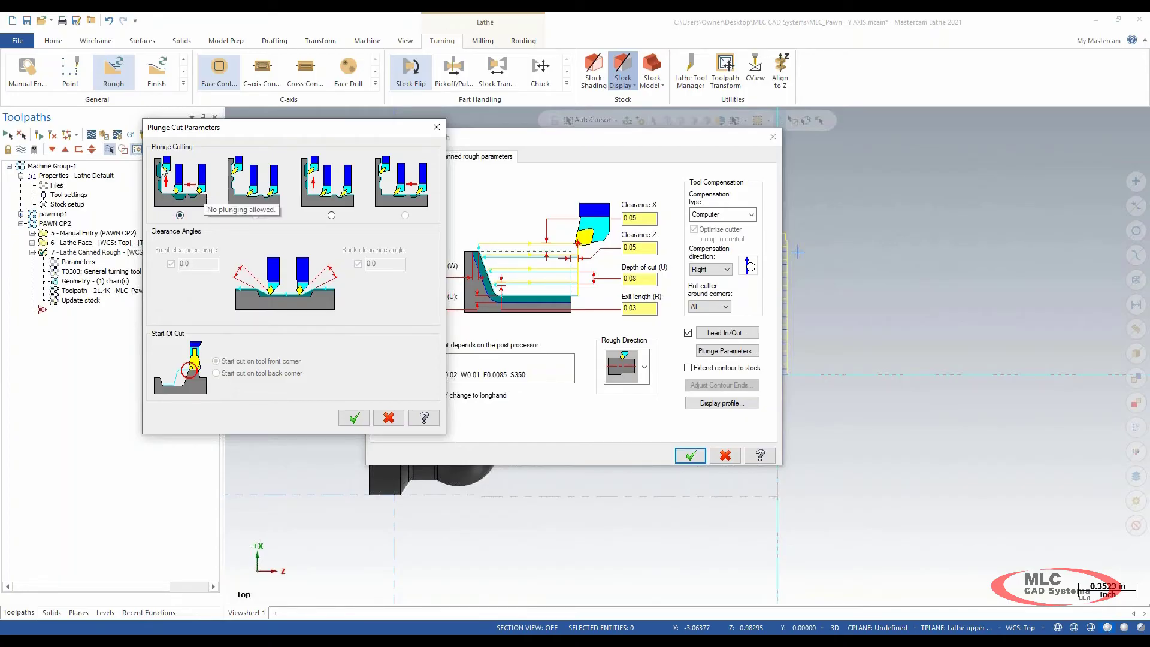
click(332, 216)
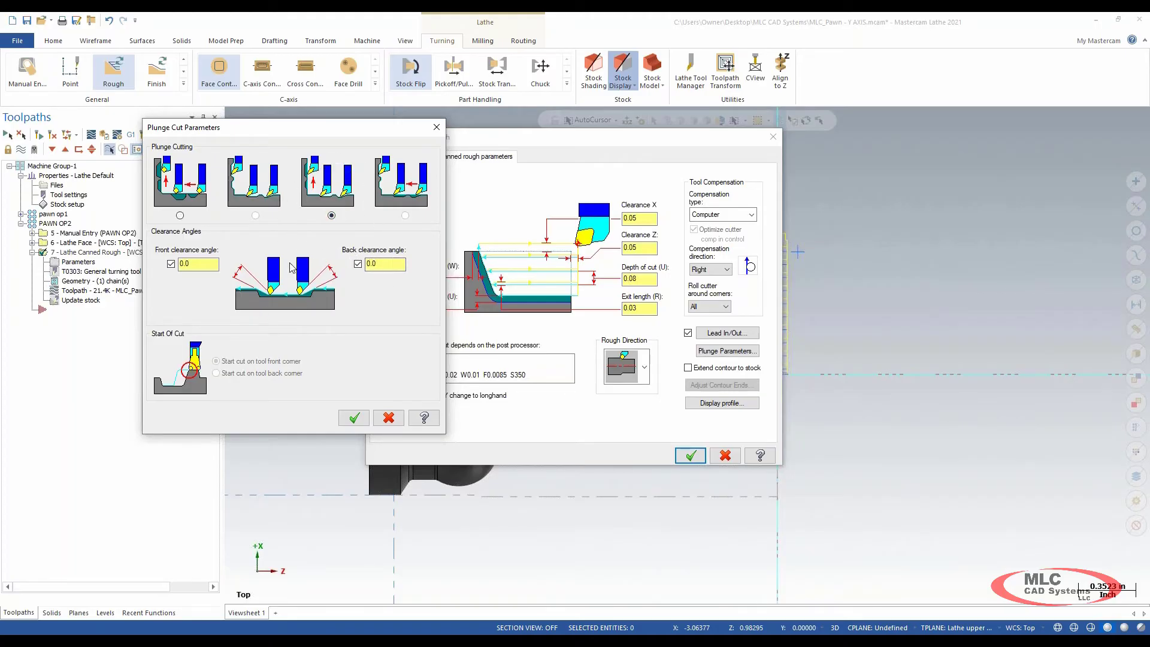
click(385, 264)
text(1.0)
key(Tab)
click(354, 417)
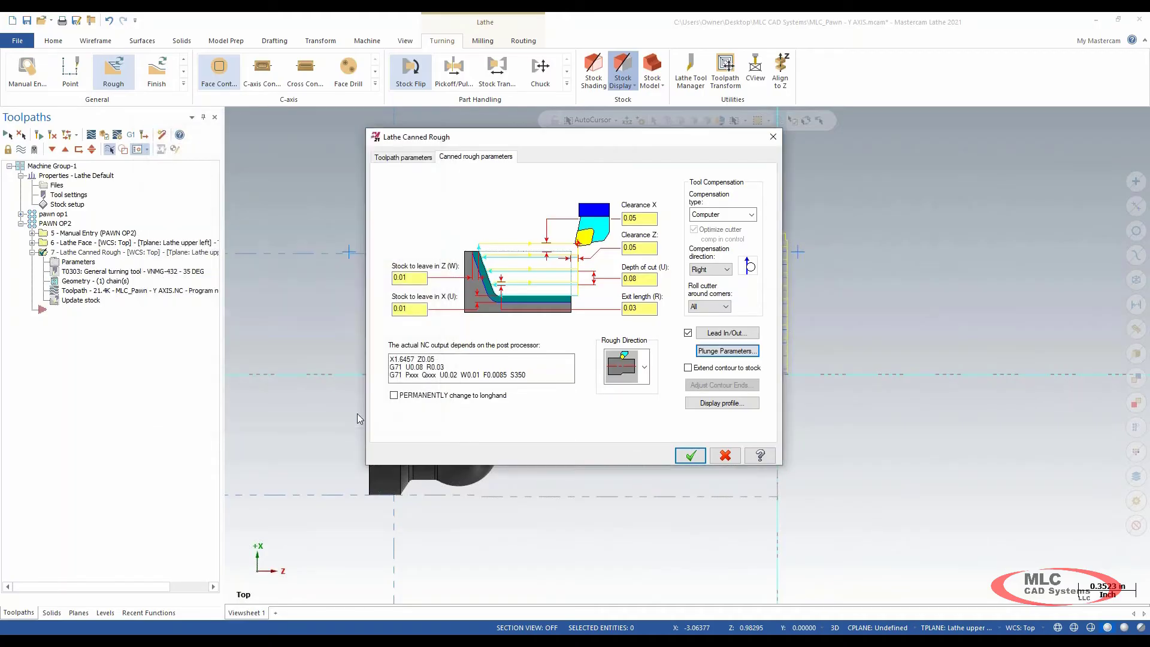
click(691, 455)
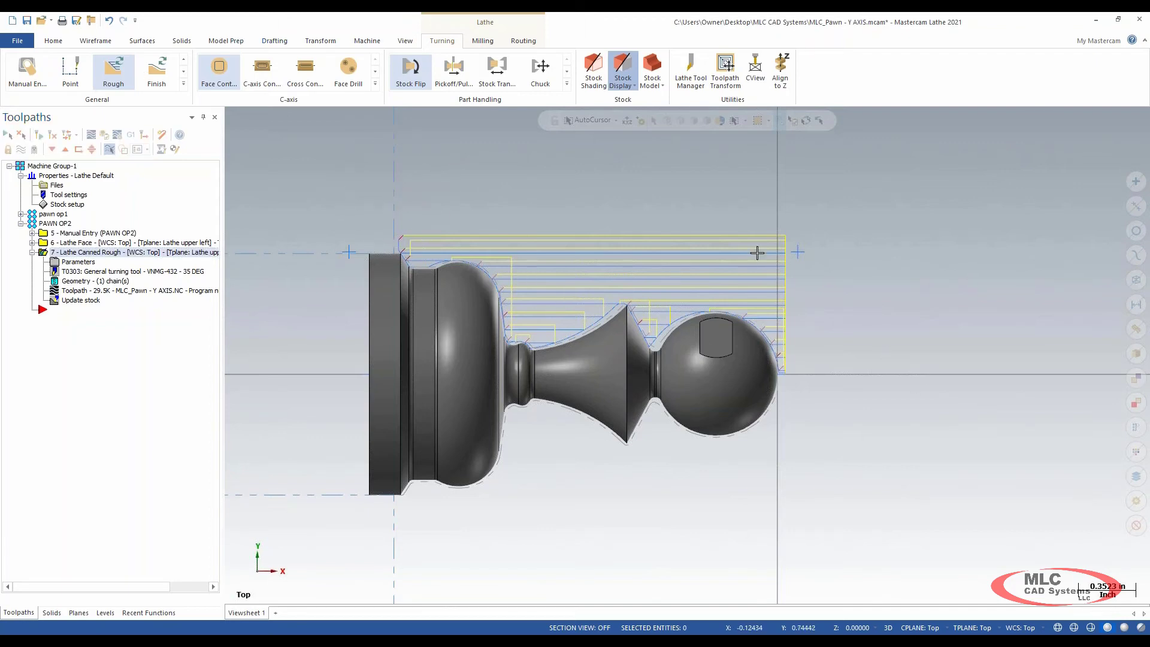
Create a canned finish toolpath using tool T0303, the VNMG-432 35 DEG insert tool
click(184, 83)
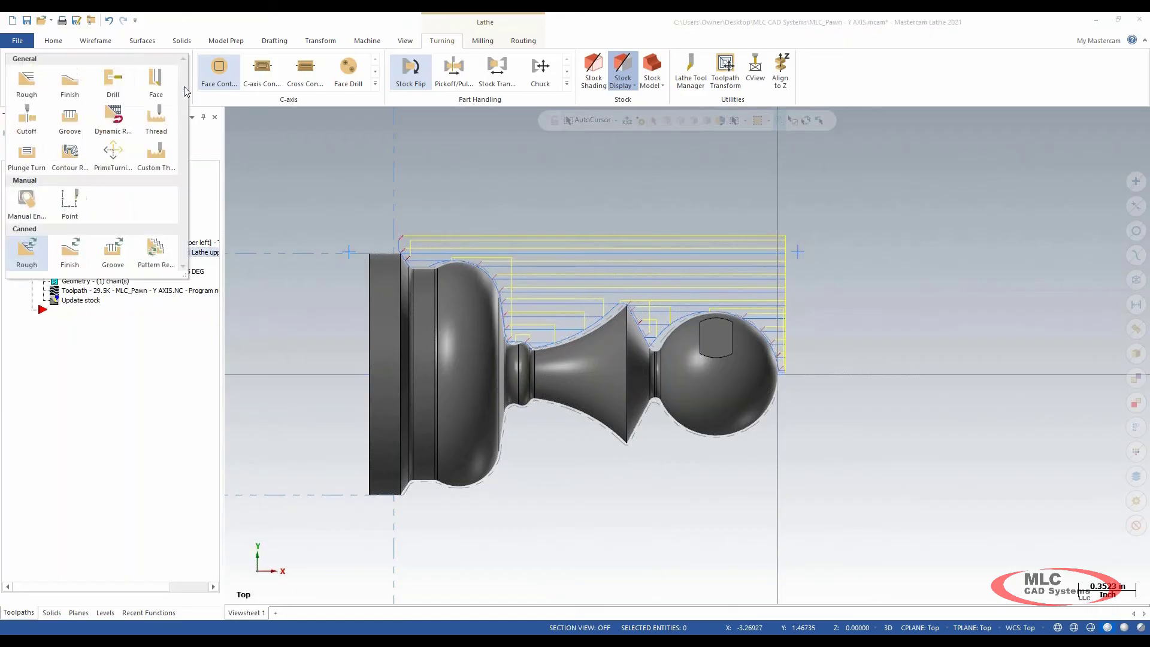
click(70, 248)
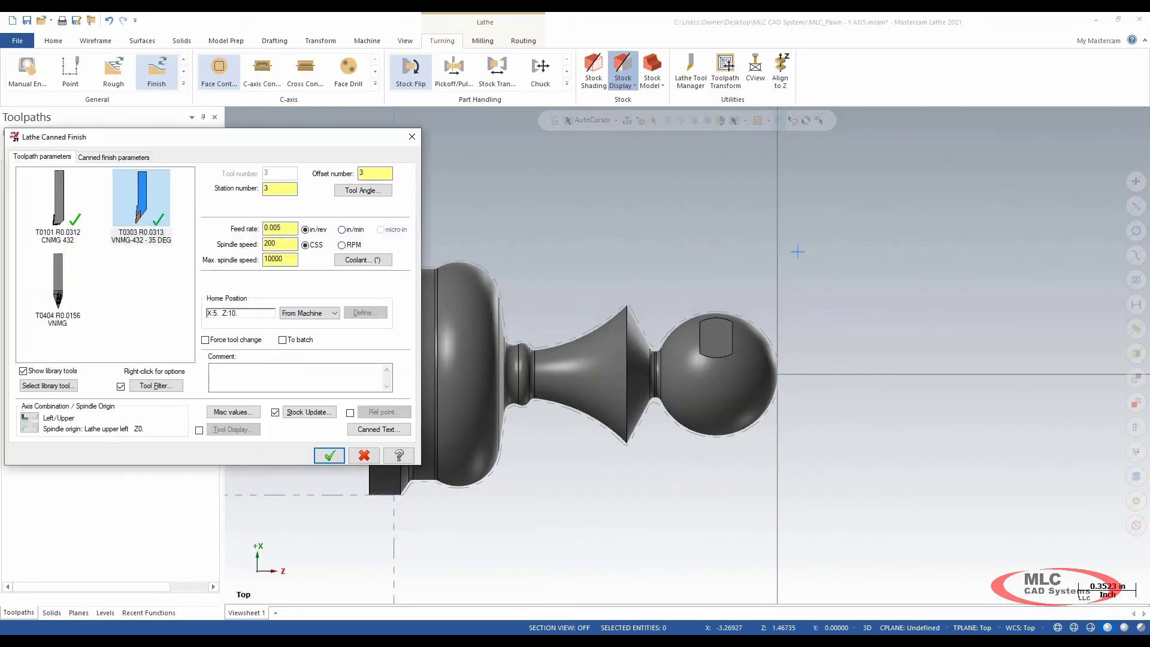
drag(190, 145, 358, 140)
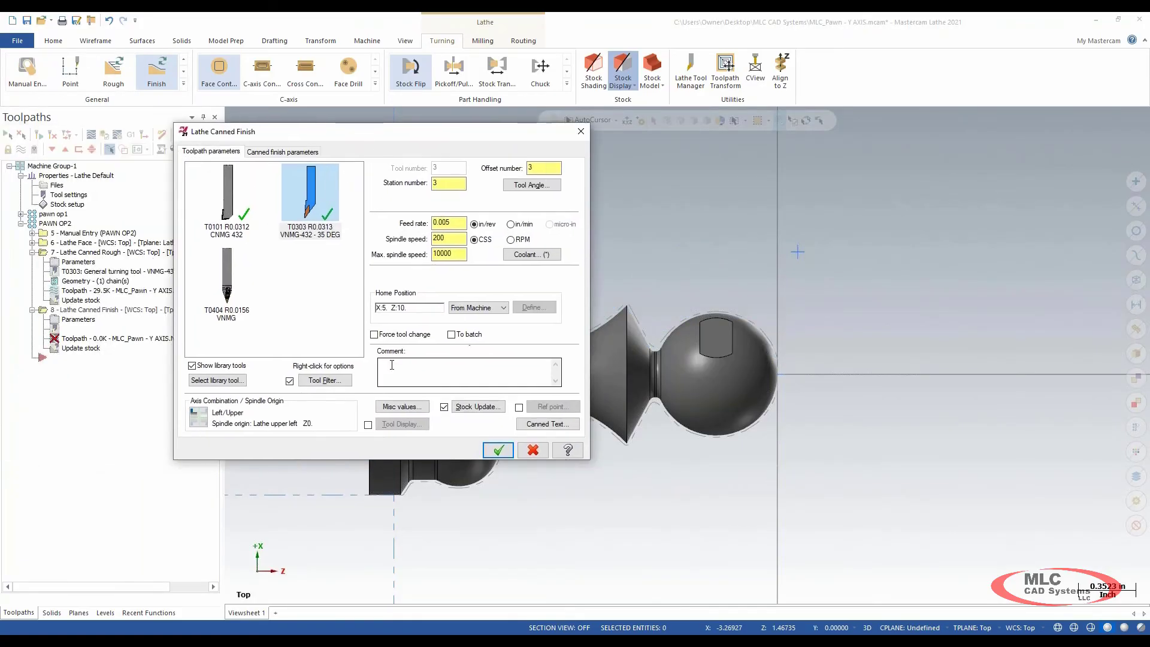
click(294, 212)
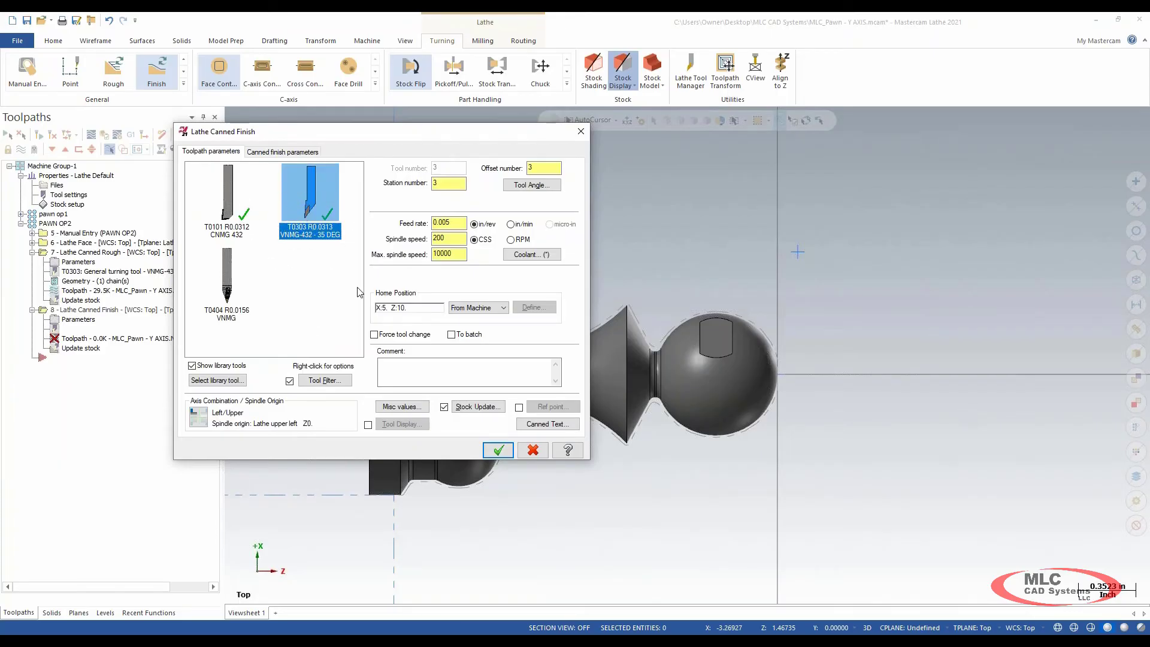
Force a tool change on the canned finish, add the comment FIN OD OP2, and set spindle speed 350 and maximum spindle speed 1500
click(376, 335)
click(426, 375)
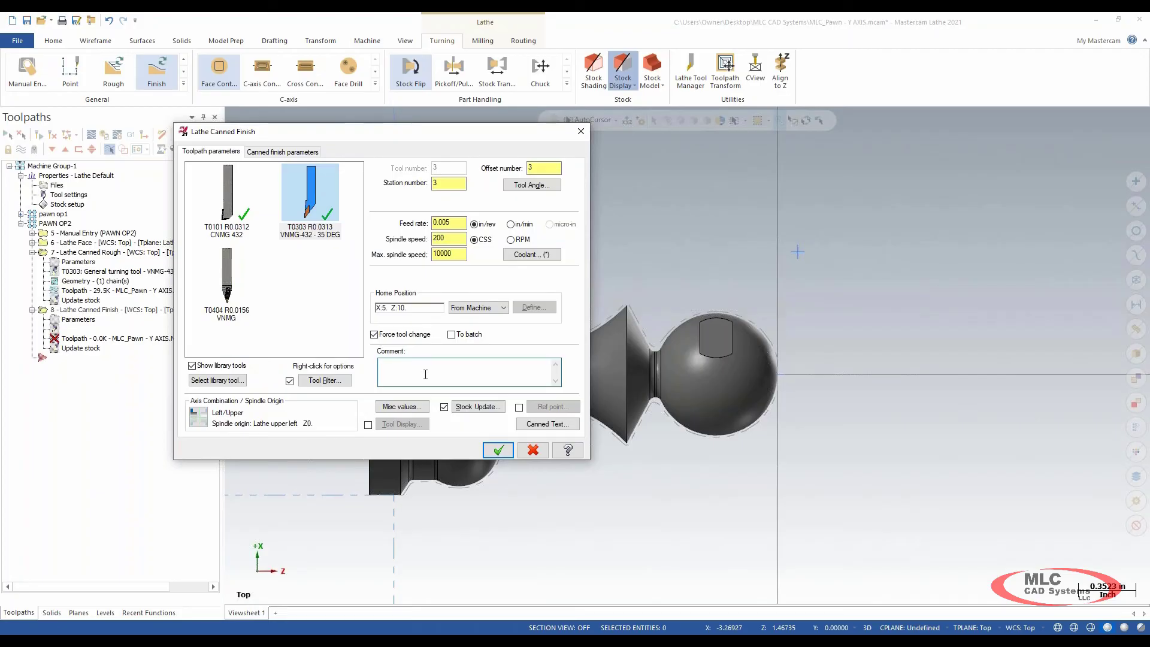
text(FIN OD OP2)
double_click(444, 239)
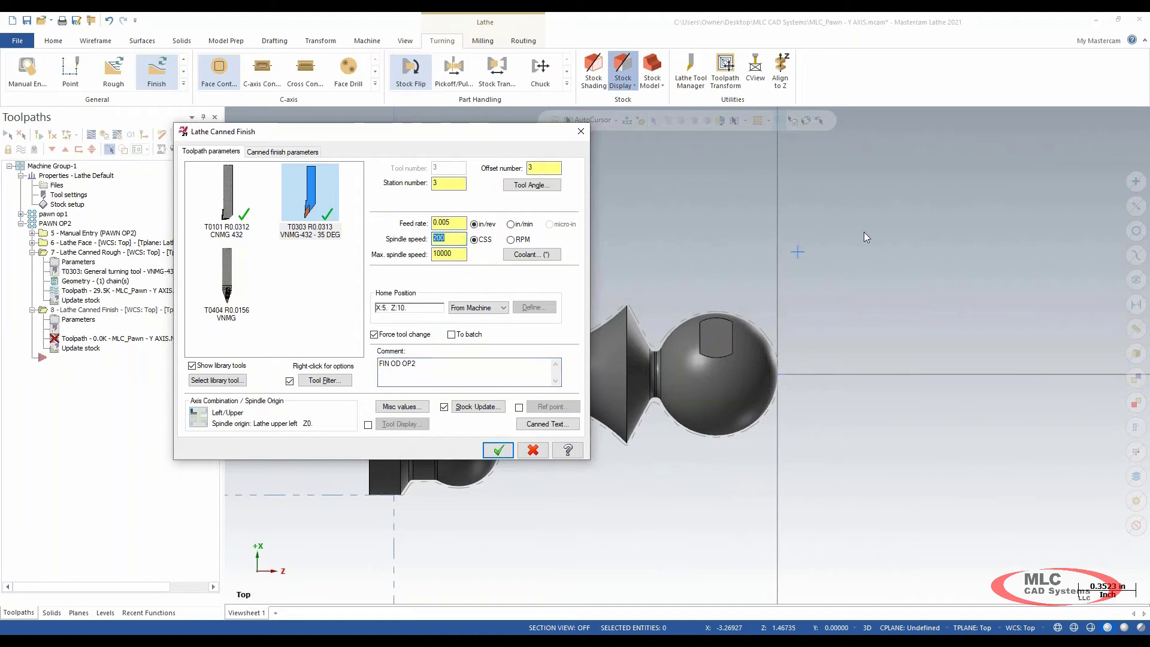
key(Tab)
text(1500)
double_click(442, 223)
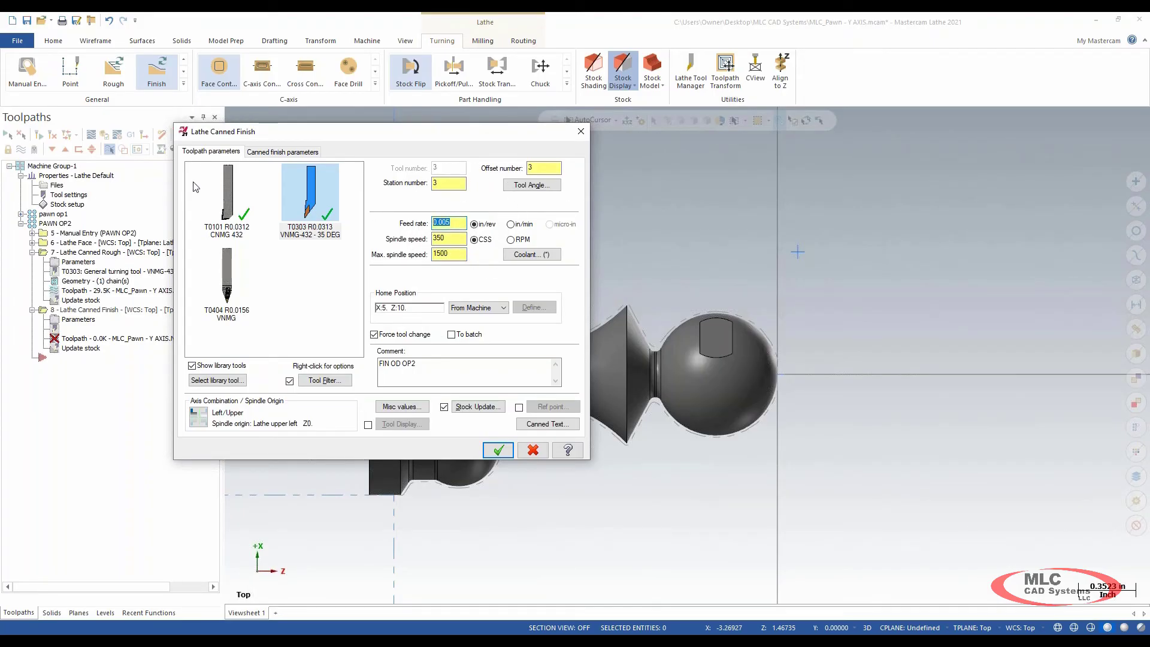
Choose the RGH OD canned rough as the operation to finish, generate the canned finish toolpath, and keep the operation
click(264, 153)
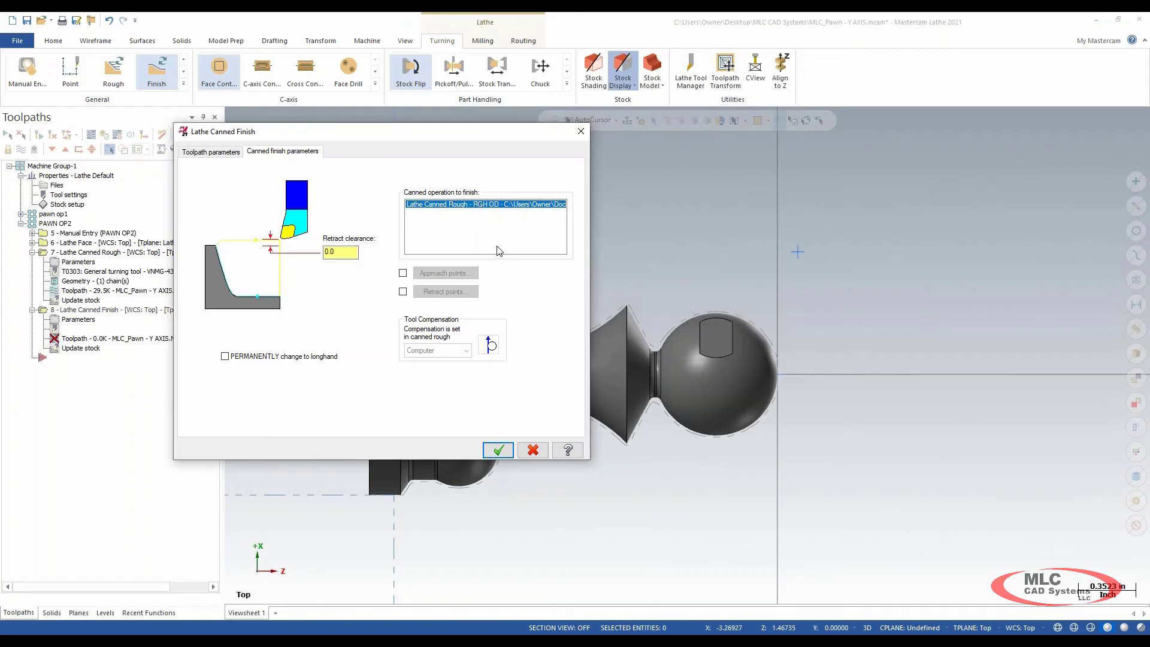
click(471, 205)
click(501, 451)
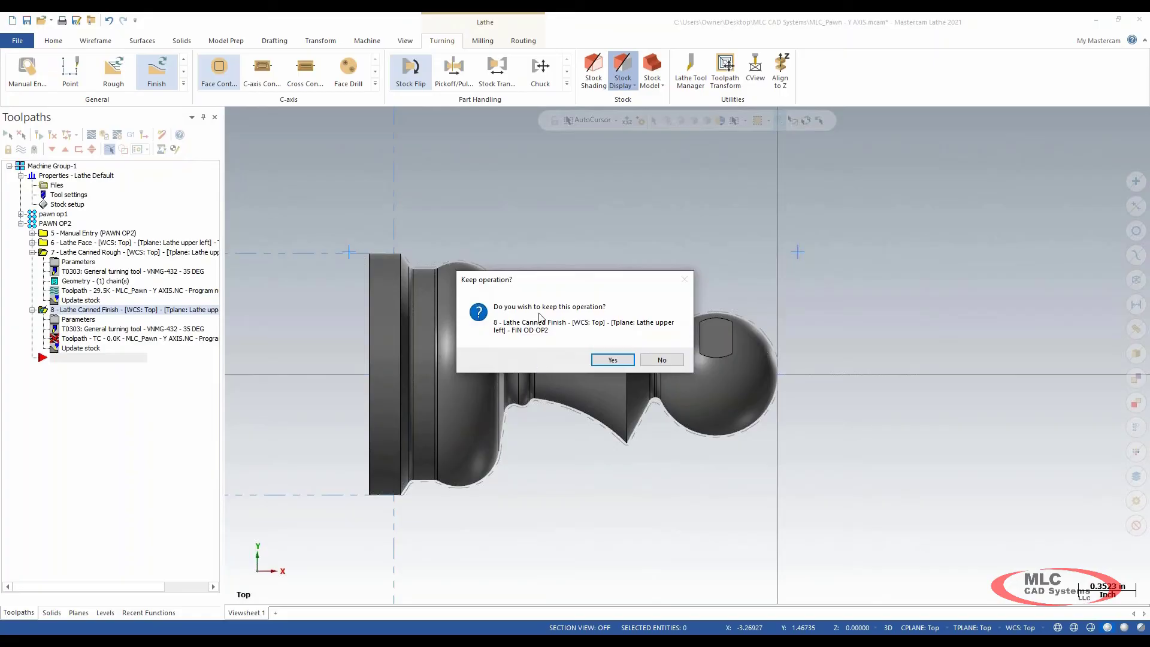
click(612, 360)
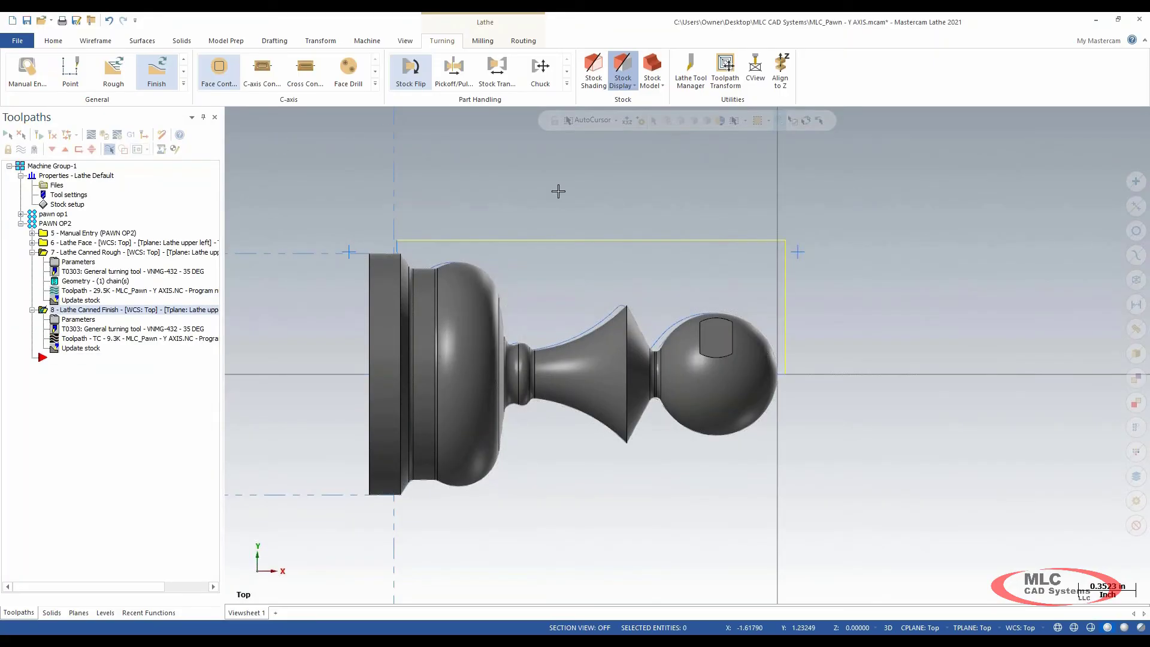
Examine the canned finish toolpath at the pawn's base edge and in the undercuts behind the ball and along the neck
scroll(389, 243, up, 3)
scroll(399, 262, down, 3)
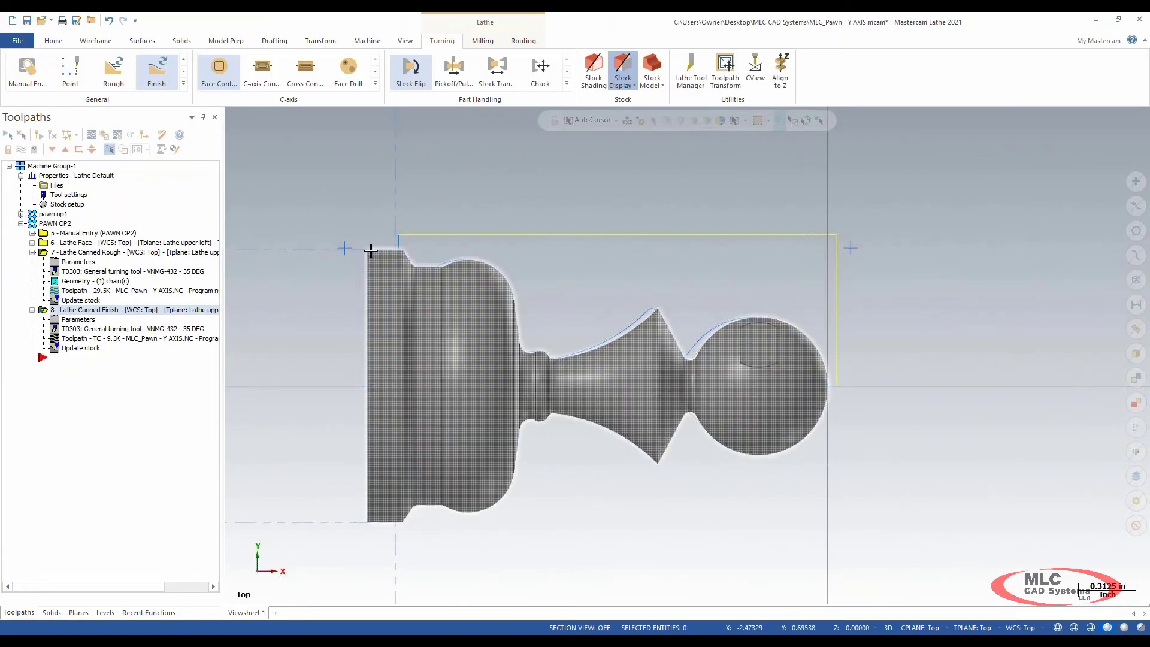
scroll(404, 238, up, 4)
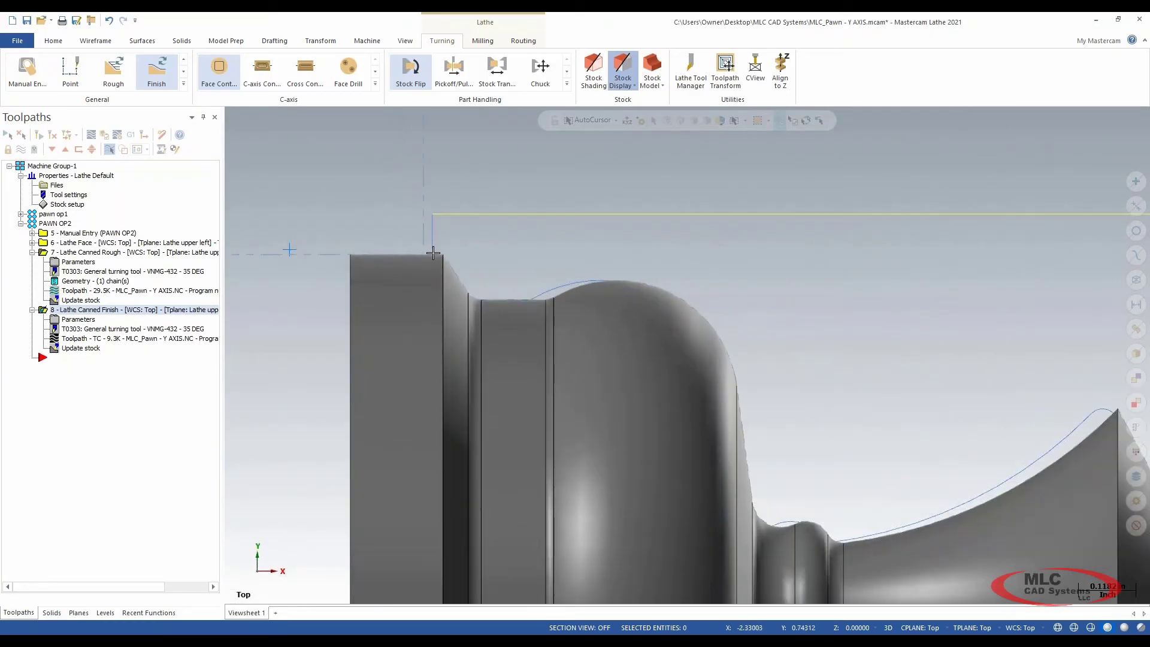
scroll(438, 252, up, 4)
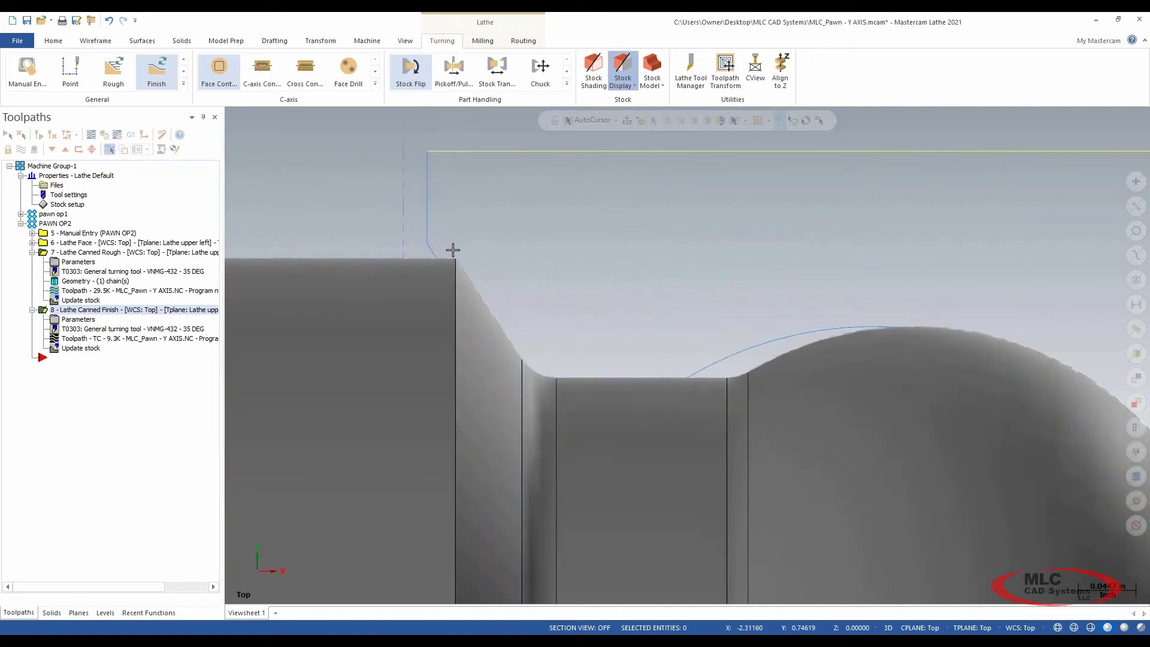
scroll(453, 249, down, 5)
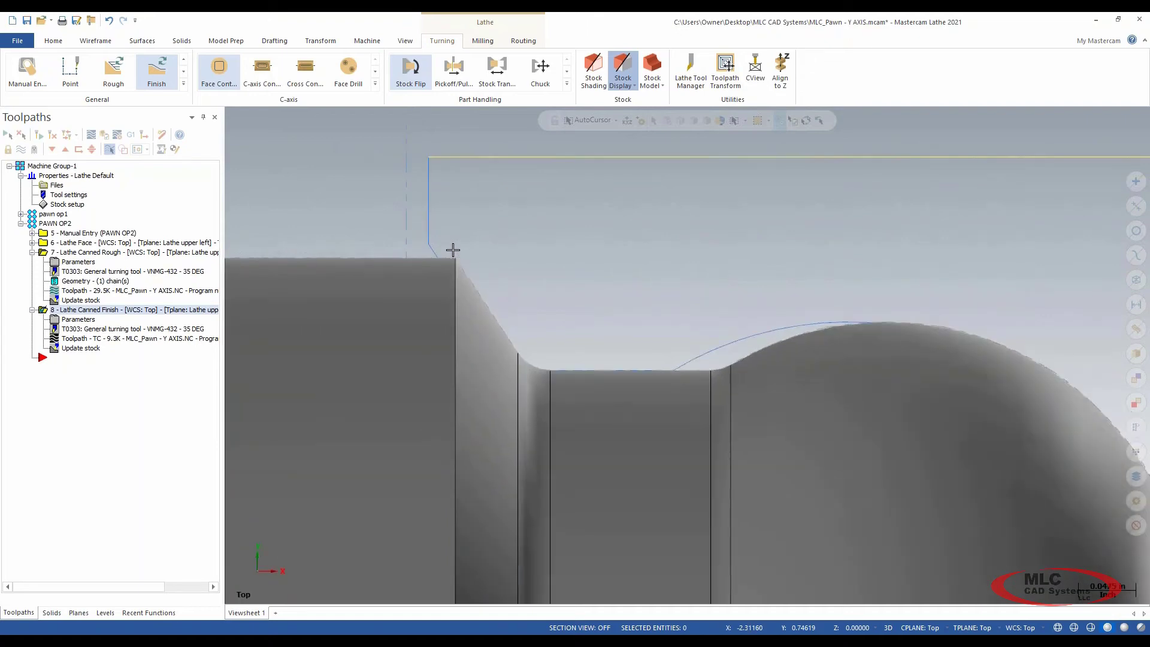
scroll(393, 226, down, 3)
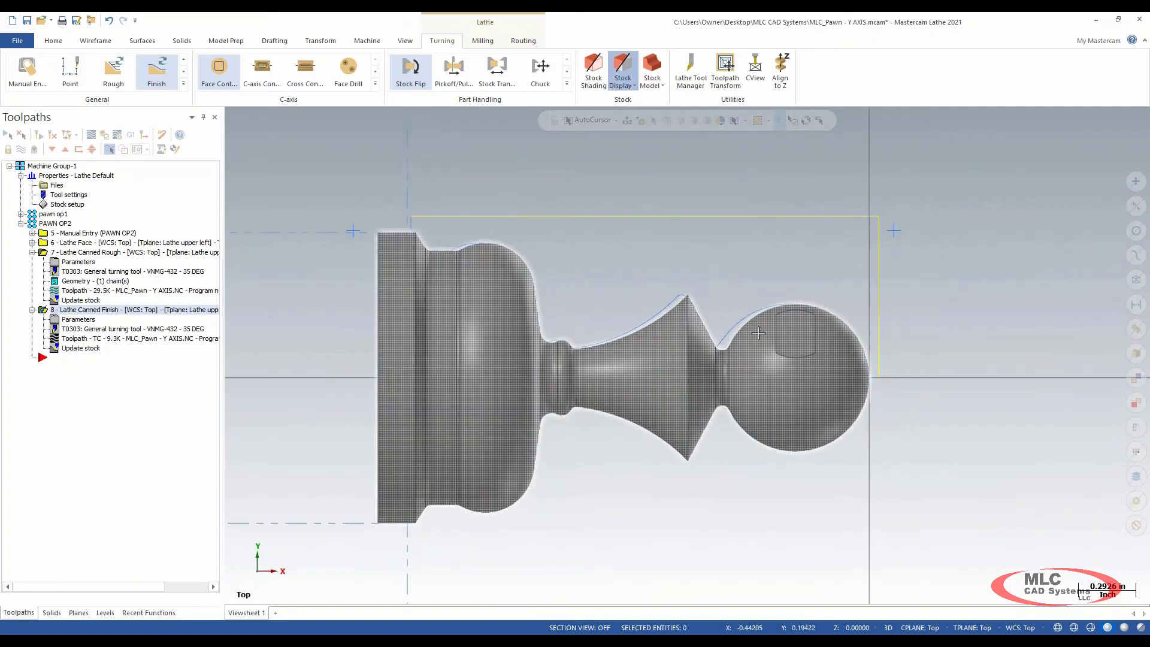
scroll(752, 359, up, 2)
scroll(753, 359, up, 3)
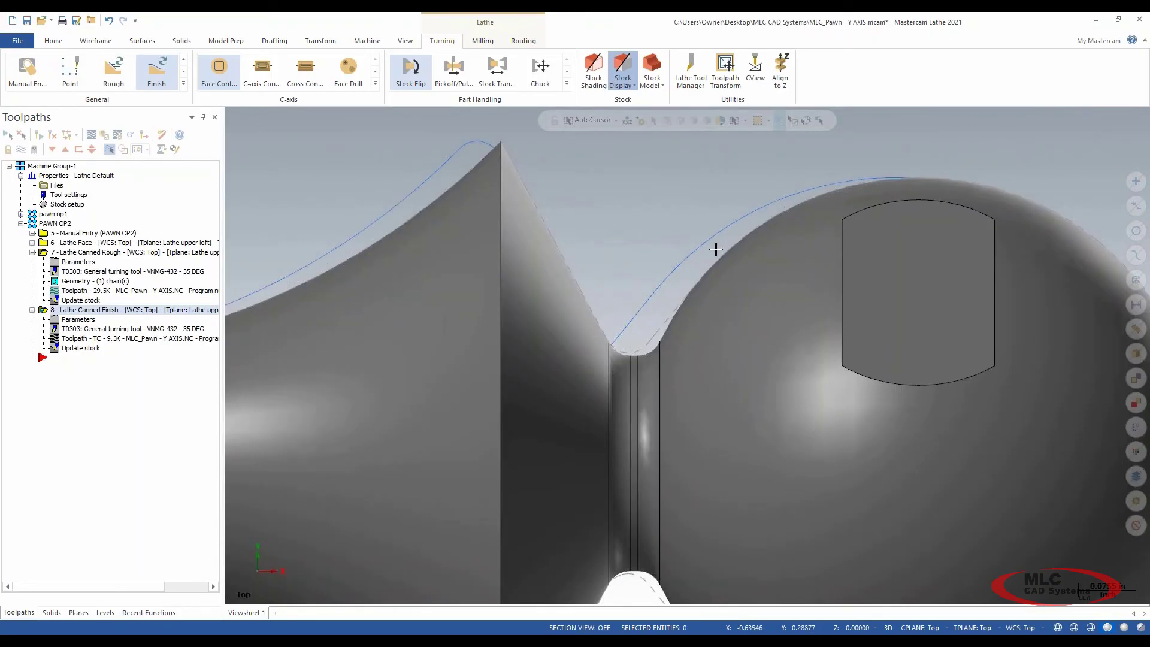
scroll(671, 330, up, 2)
scroll(668, 329, up, 2)
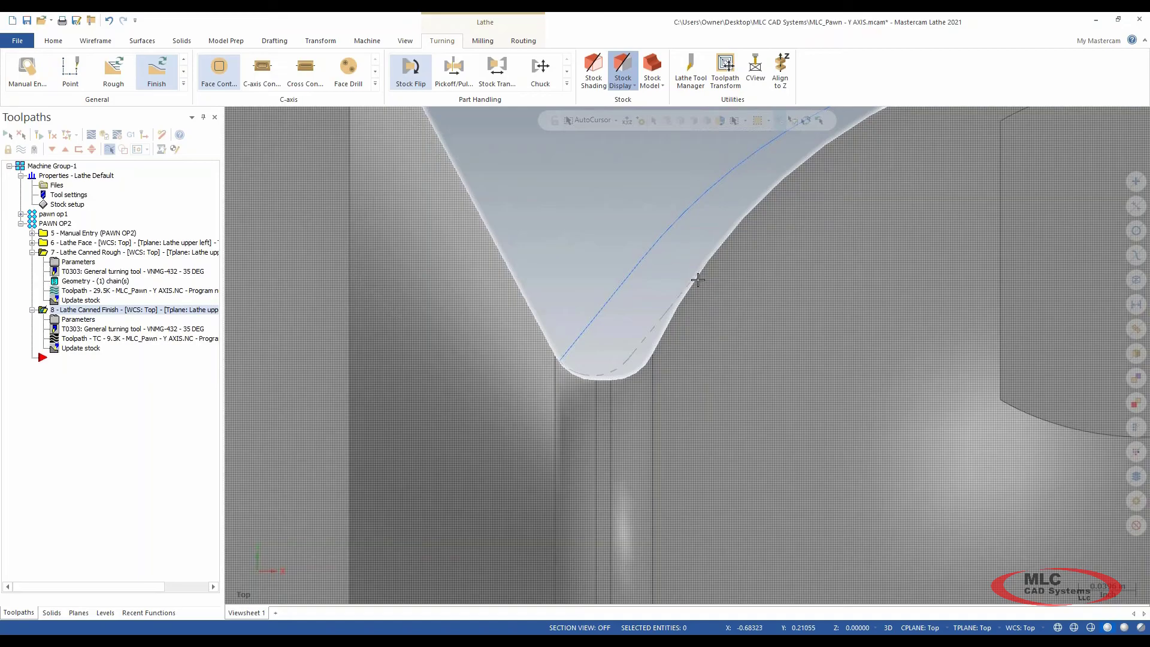
scroll(698, 280, down, 5)
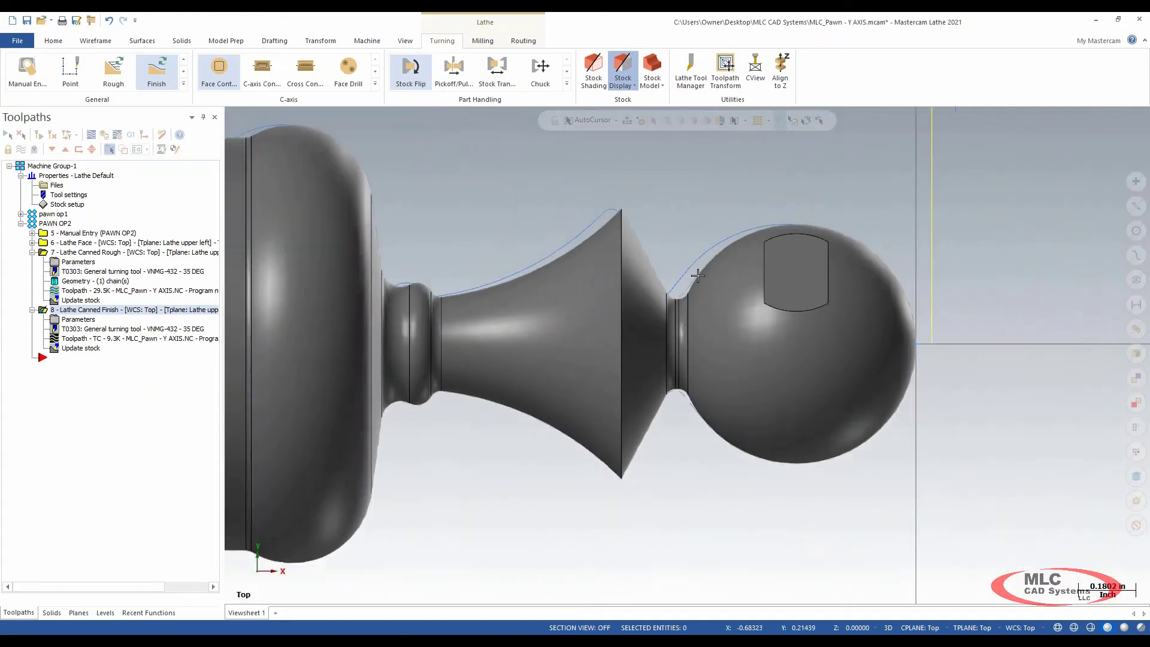
Collapse the canned rough and canned finish operations in the PAWN OP2 group
click(33, 253)
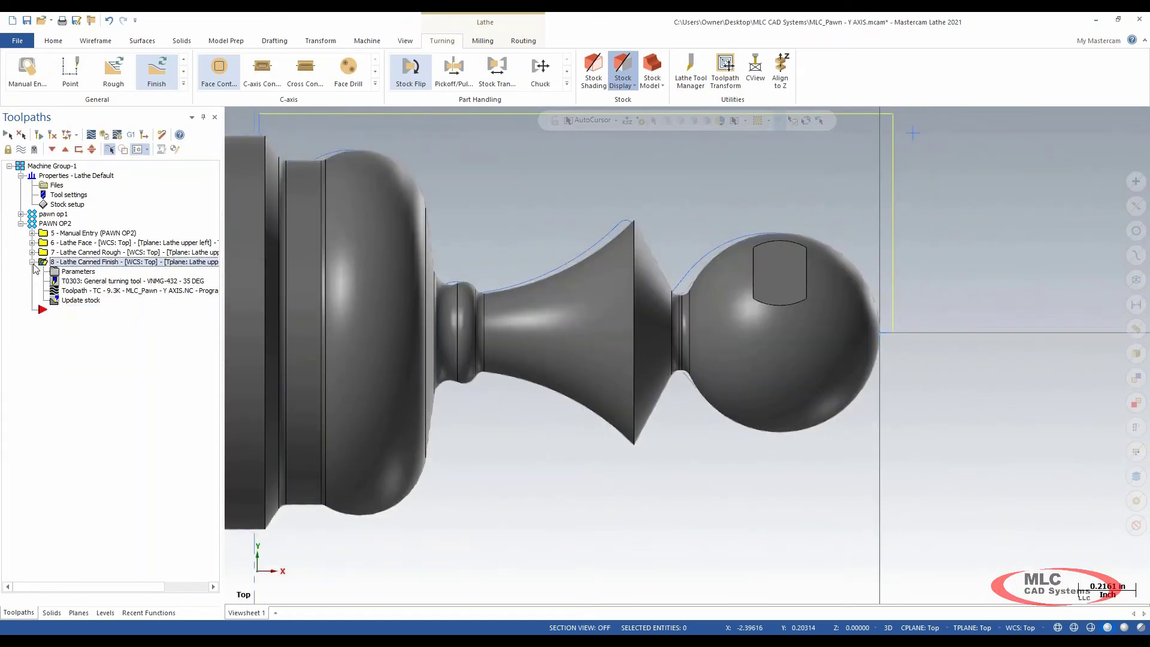
click(33, 261)
scroll(596, 321, down, 4)
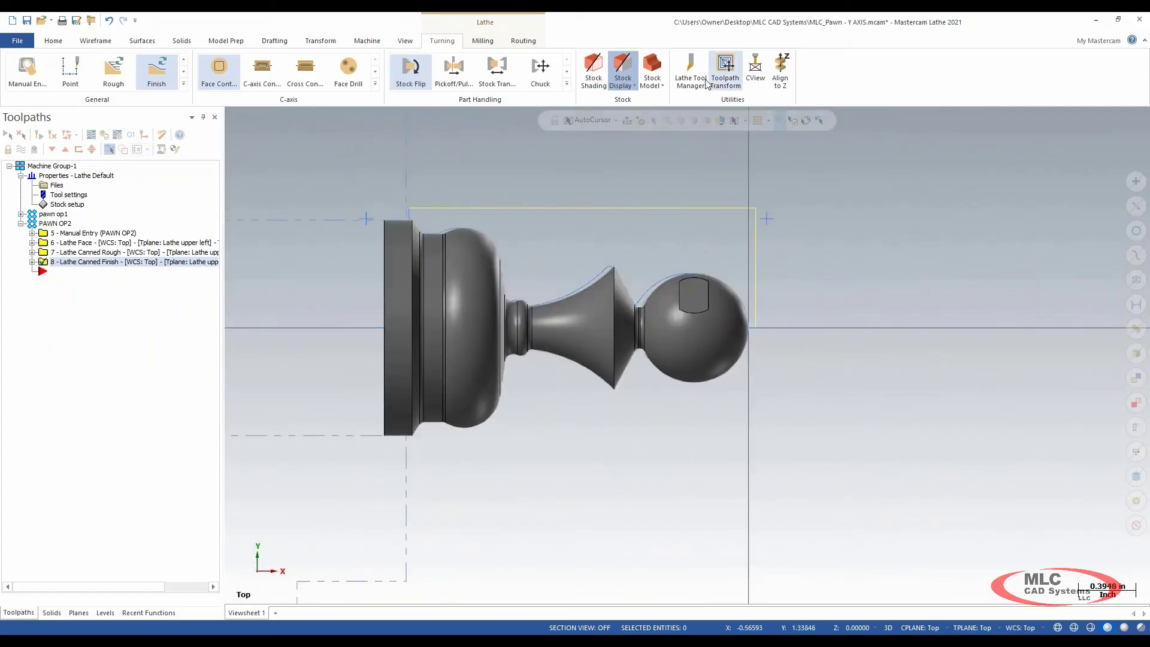
Inspect the T0404 VNMG tool and compare it with the T0303 VNMG-432 35 DEG tool in the lathe tool manager
click(692, 75)
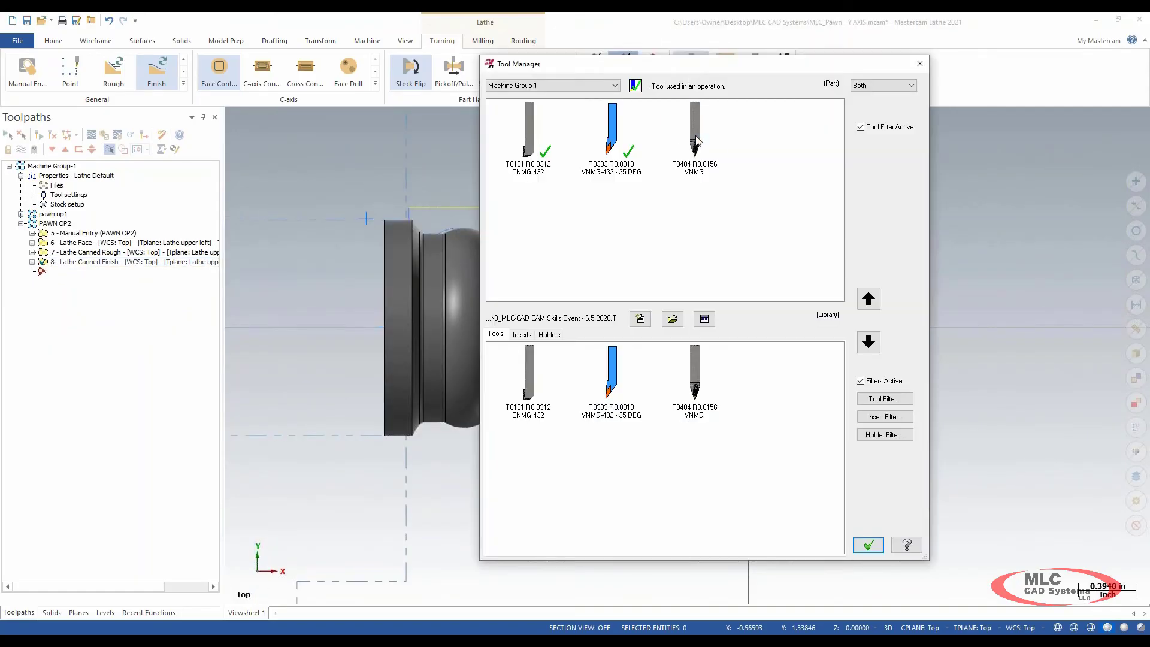
click(695, 137)
mouse_move(695, 162)
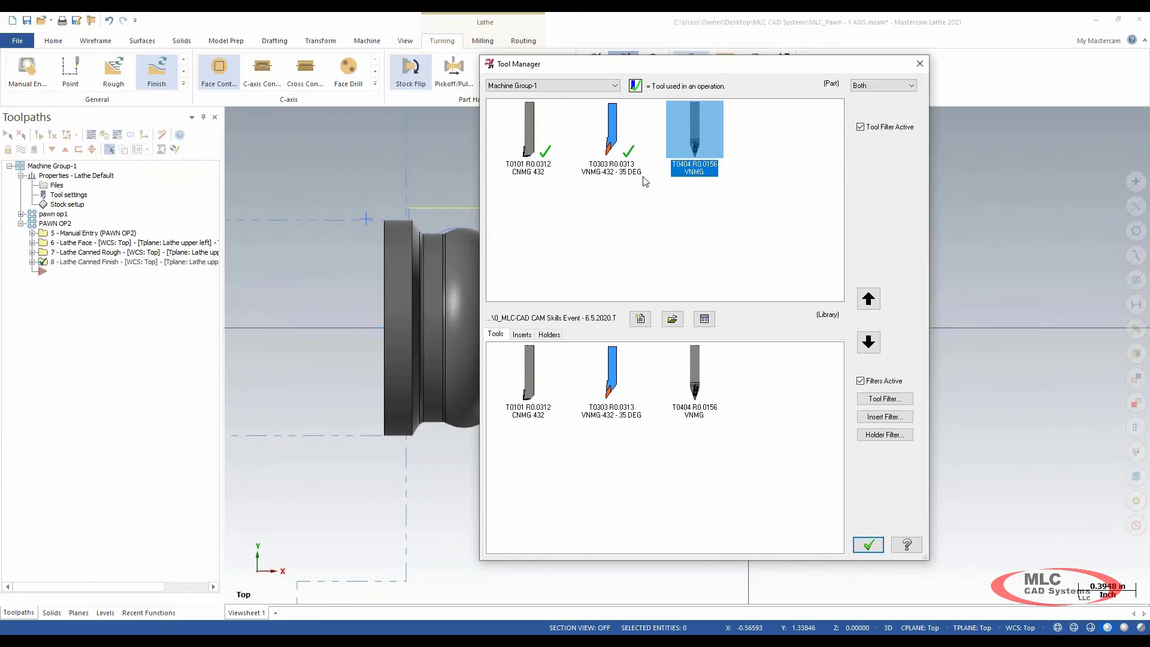
click(633, 164)
click(622, 232)
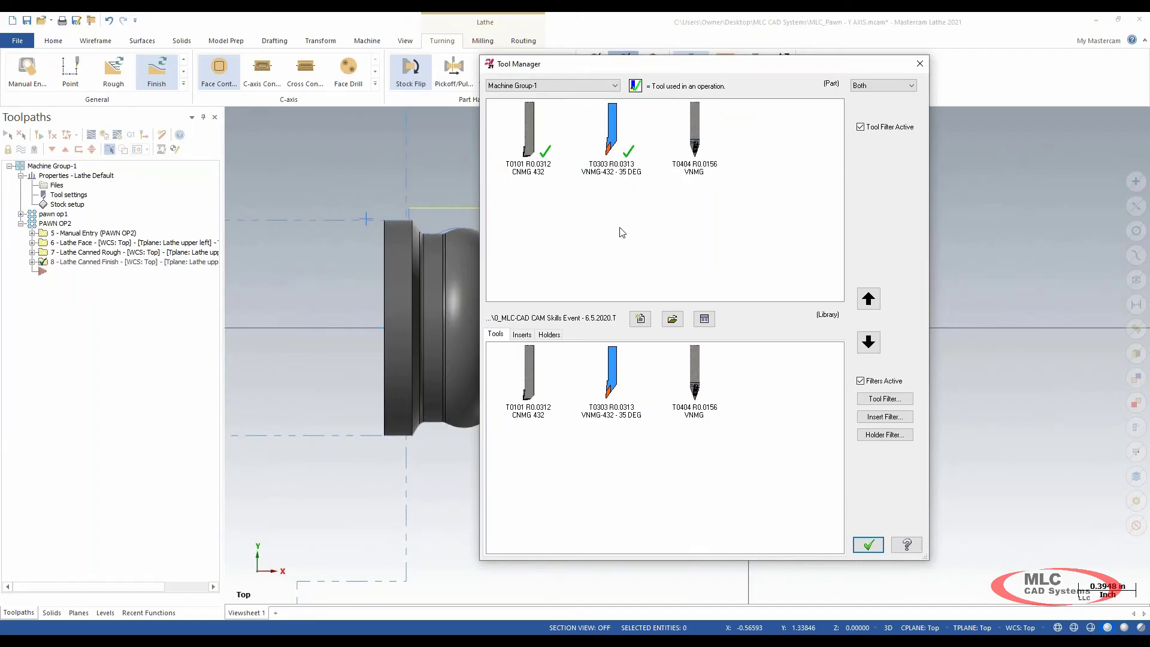
click(709, 160)
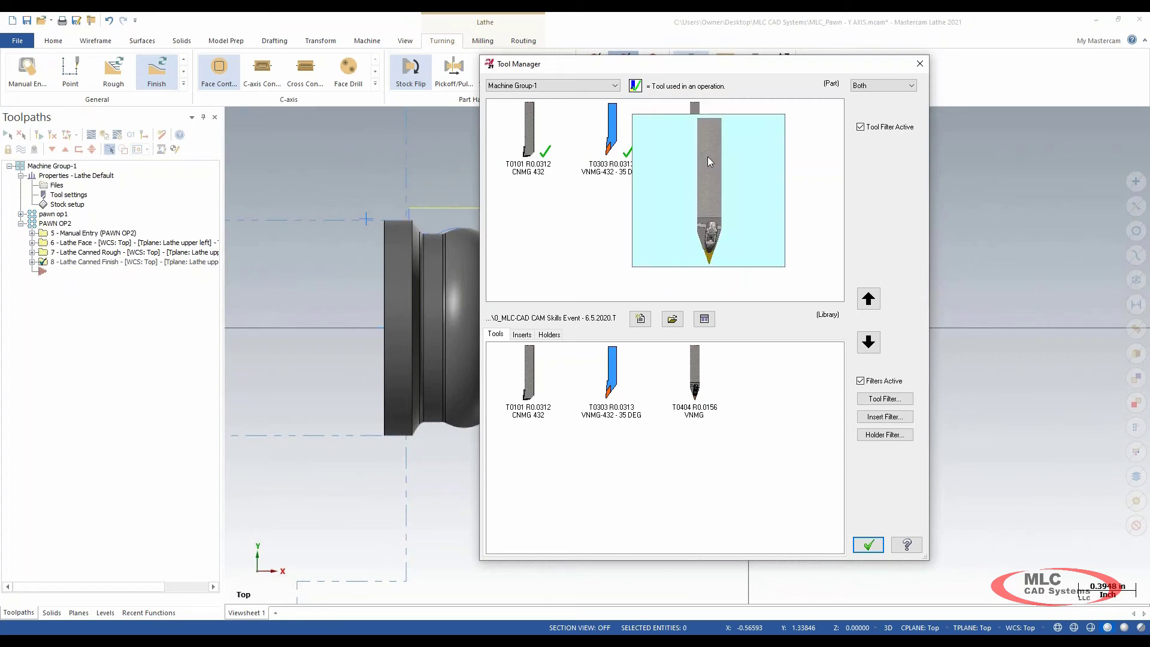
click(869, 544)
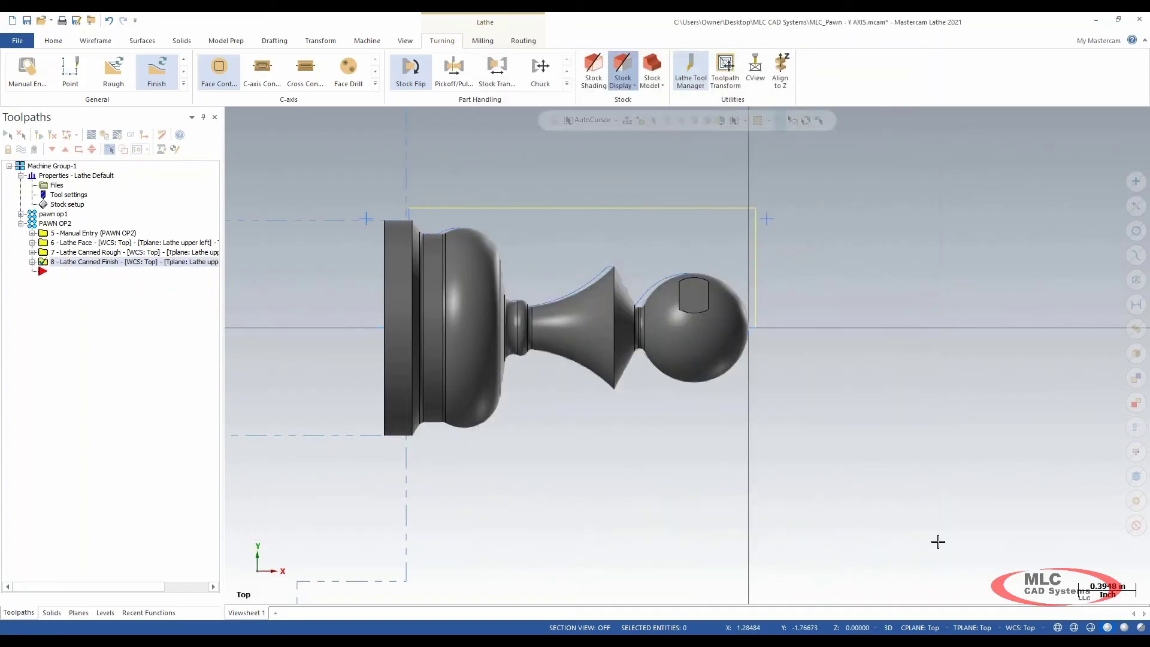
Start a general finish toolpath on a partial chain from the front of the pawn's ball to the tip of the collar
scroll(848, 398, down, 2)
scroll(359, 197, down, 2)
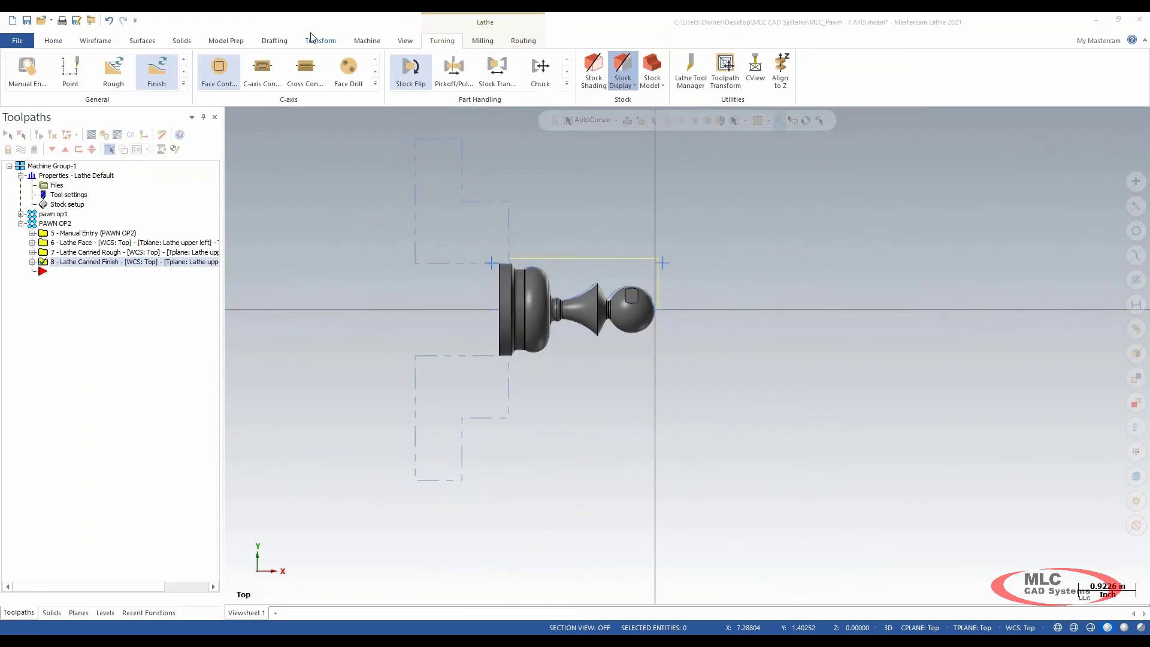
click(184, 83)
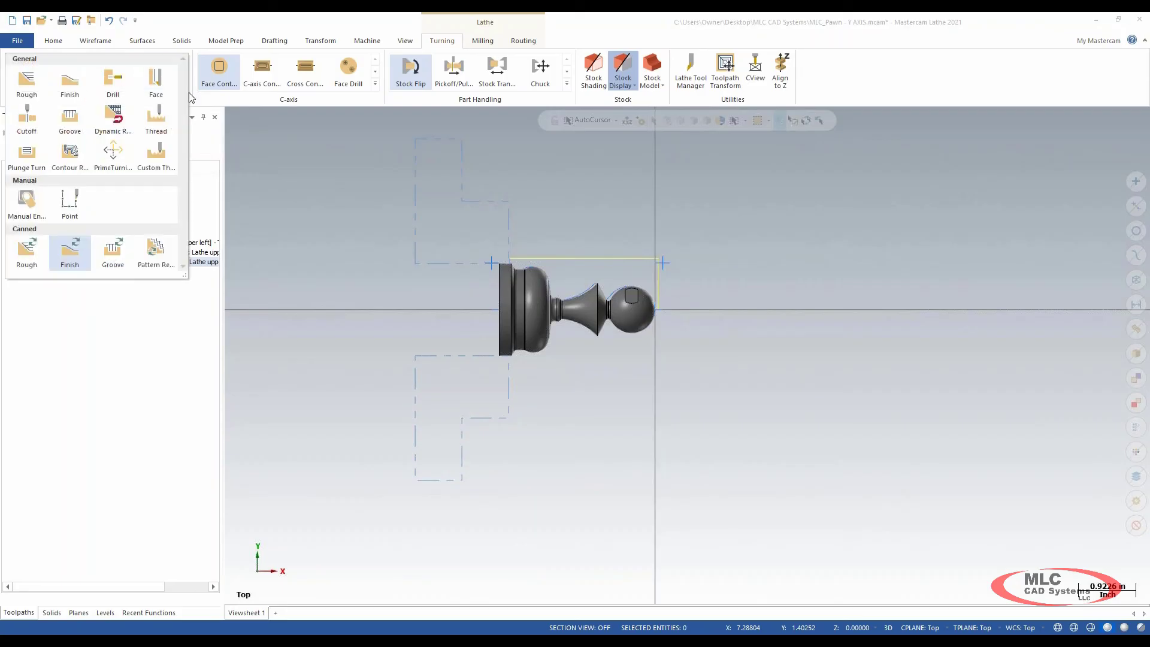
click(62, 86)
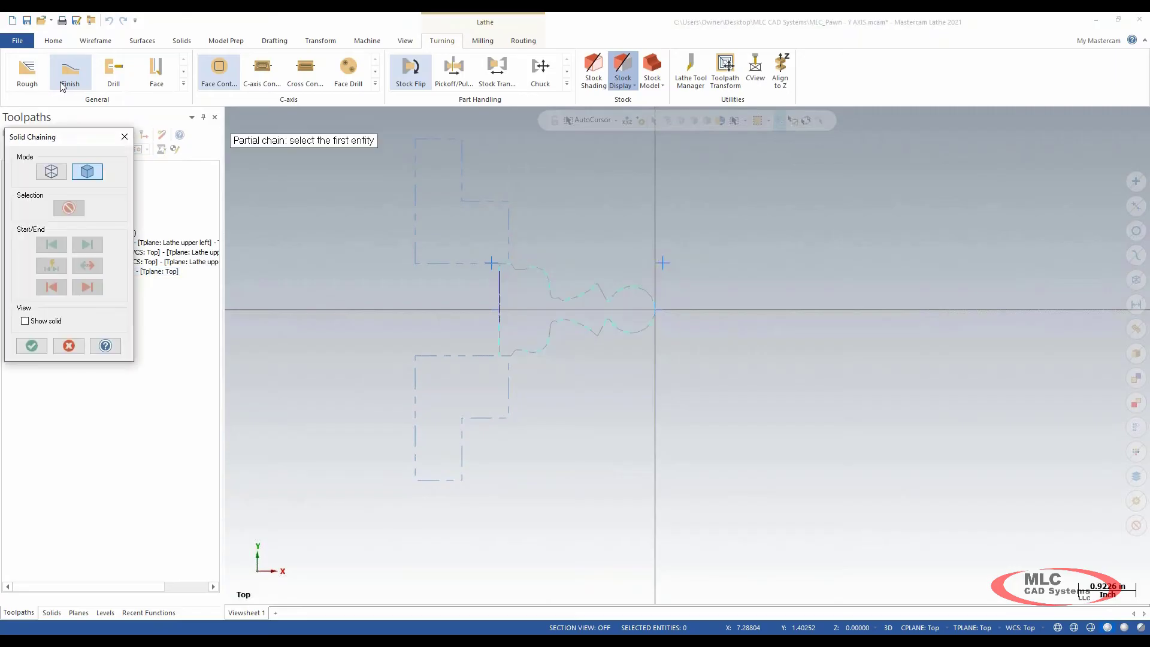
scroll(639, 287, up, 5)
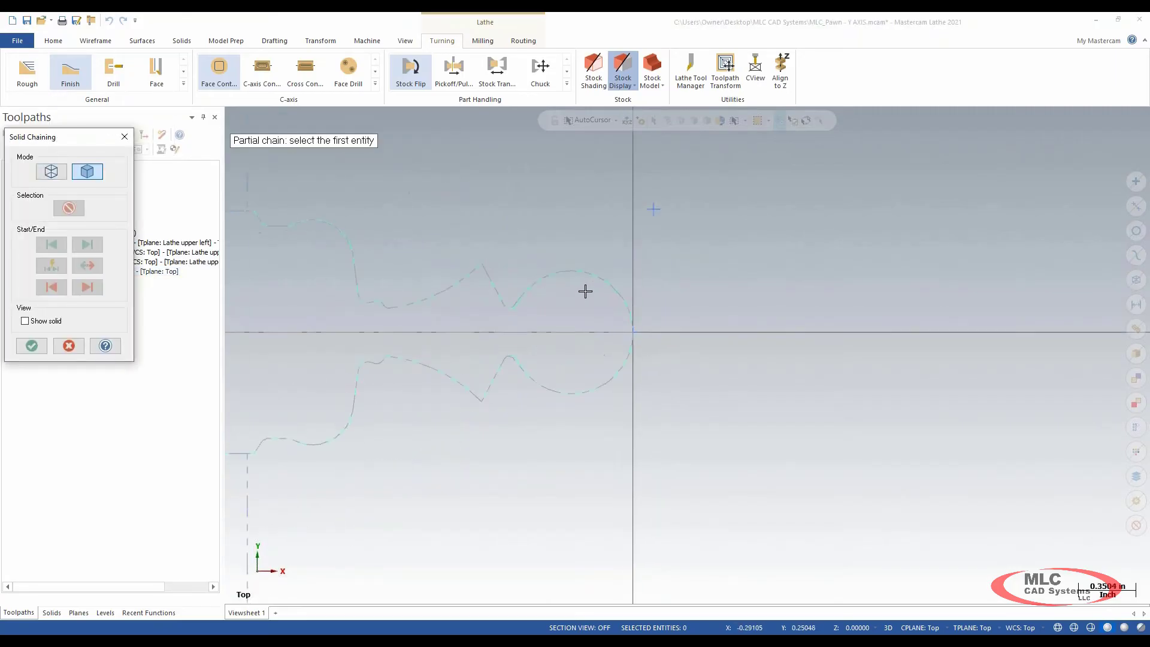
scroll(586, 291, up, 1)
click(626, 298)
click(469, 290)
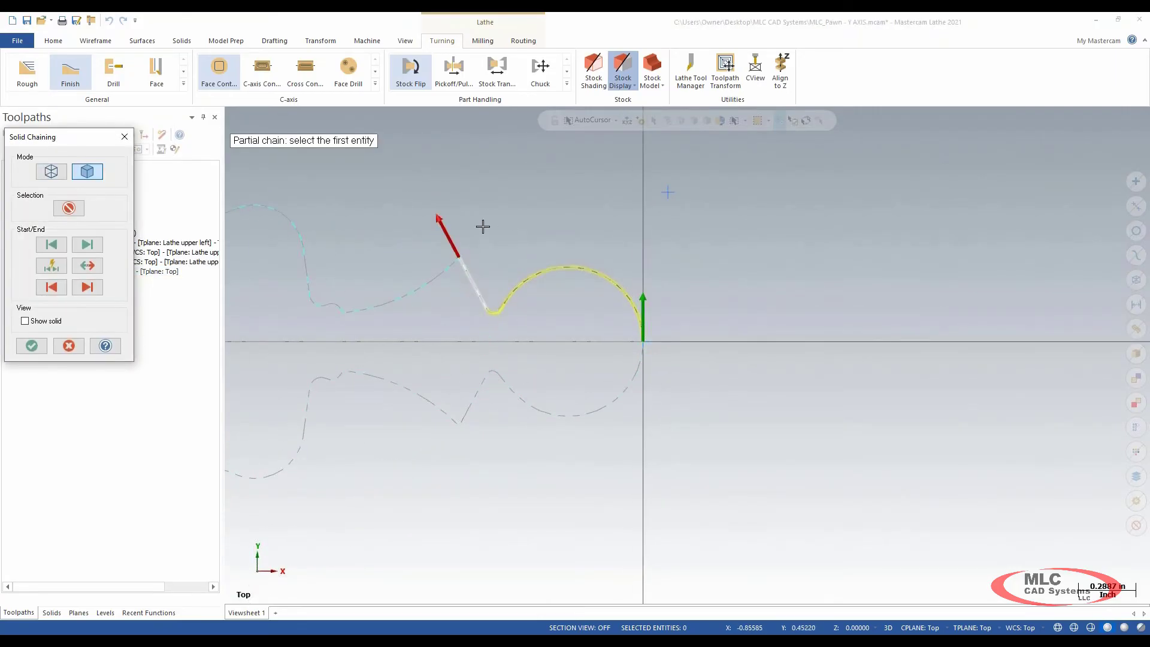
click(26, 348)
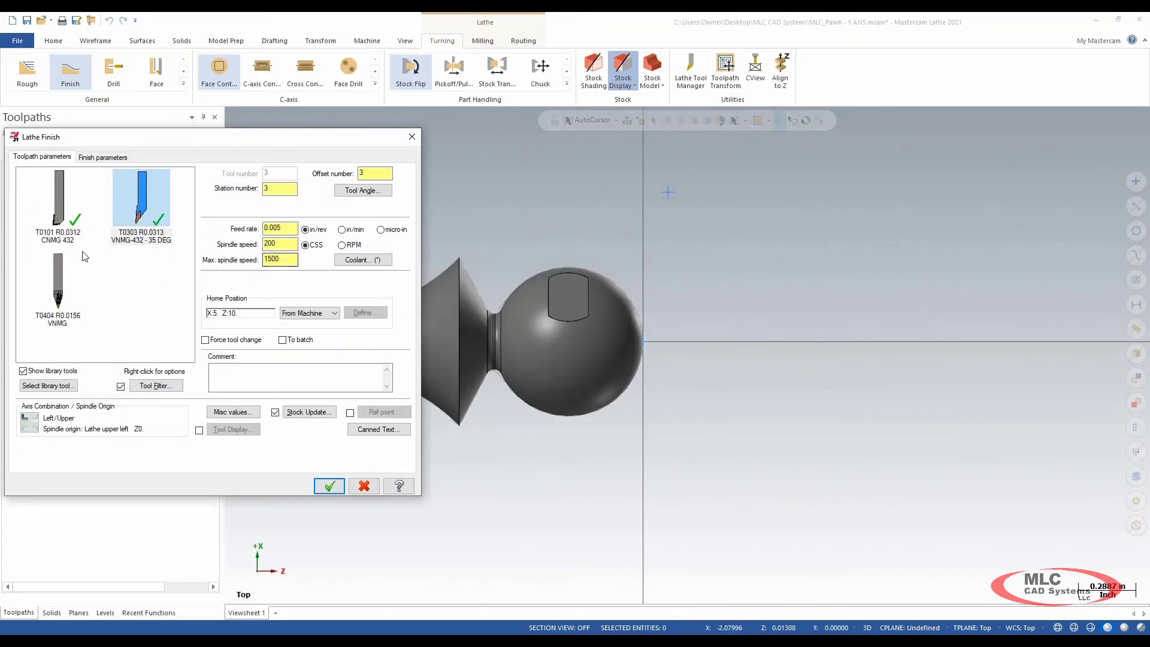
Assign tool T0404 VNMG to the finish with comment FIN FRONT UNDERCUT OP2, spindle speed 350 and feed rate 0.005
click(59, 293)
click(250, 376)
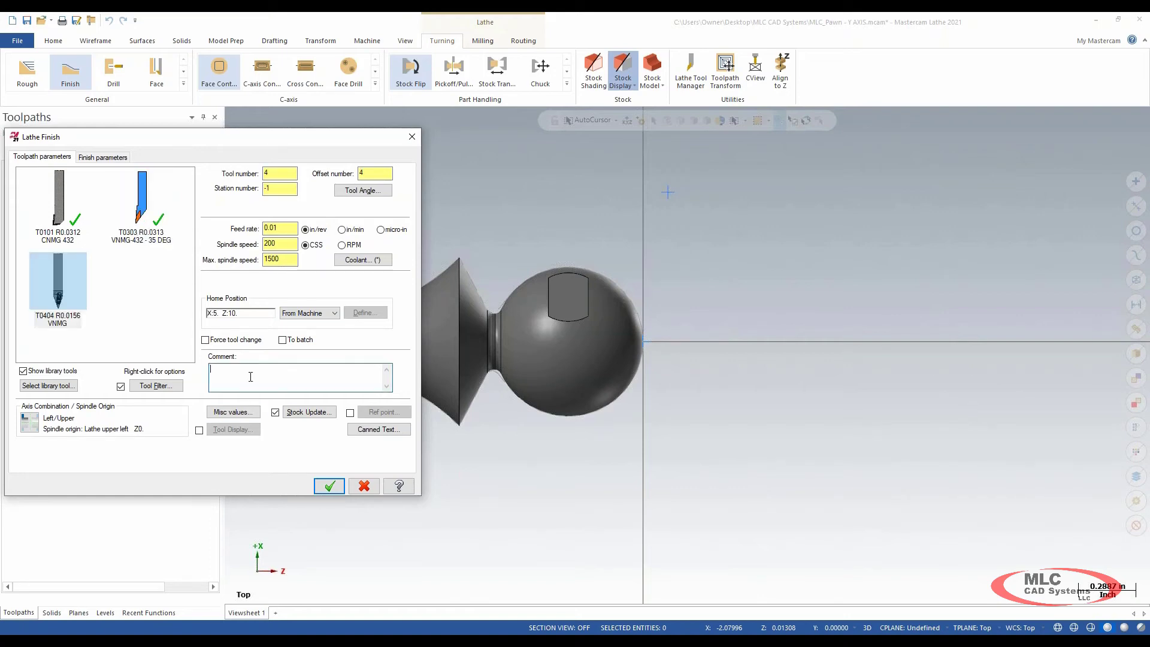
text(FIN FRONT UNDERCUT OP2)
double_click(277, 244)
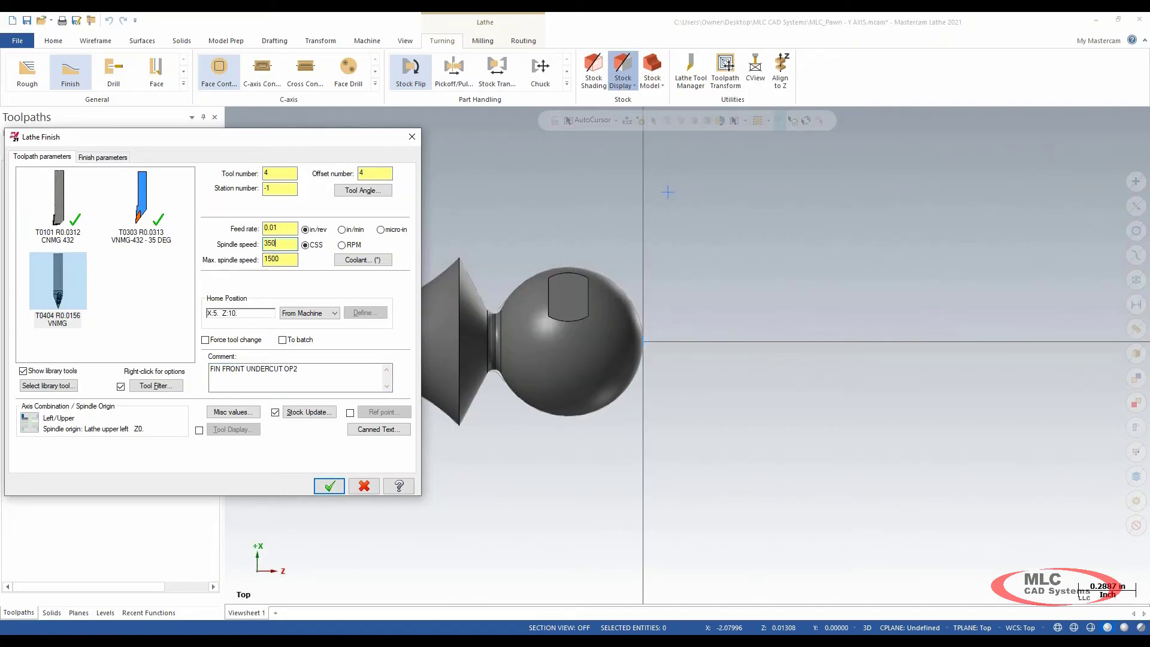
double_click(295, 228)
text(.005)
key(Tab)
Set the finish lead-in to a -90 degree entry vector and shorten the start of the contour by 0.625
click(96, 158)
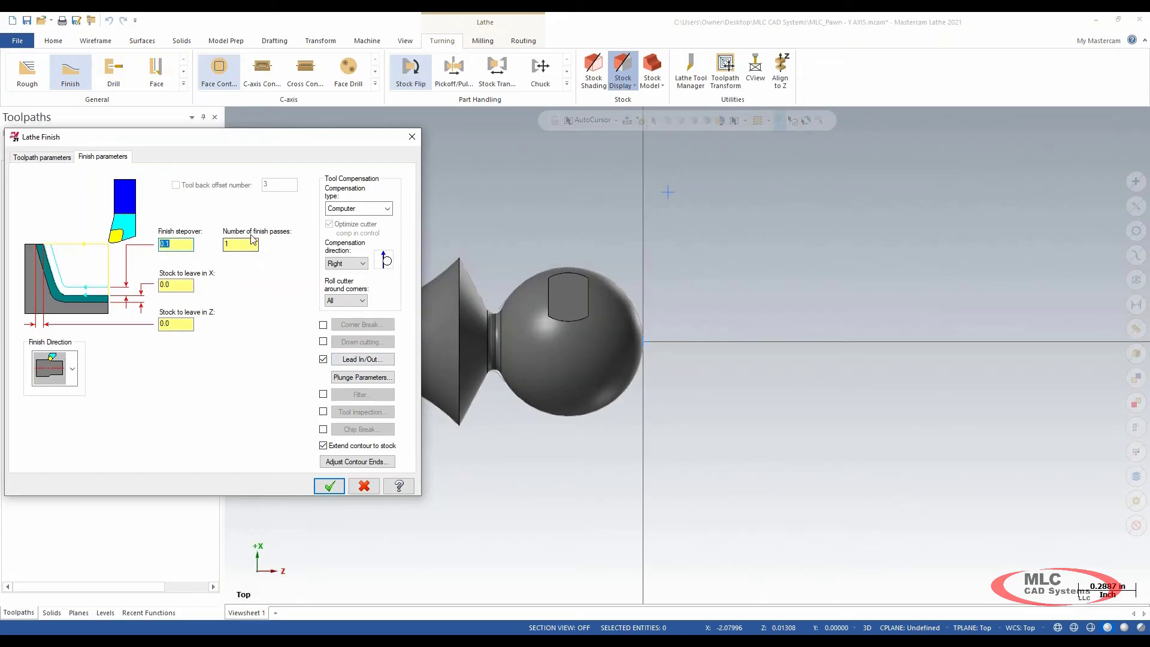
click(374, 361)
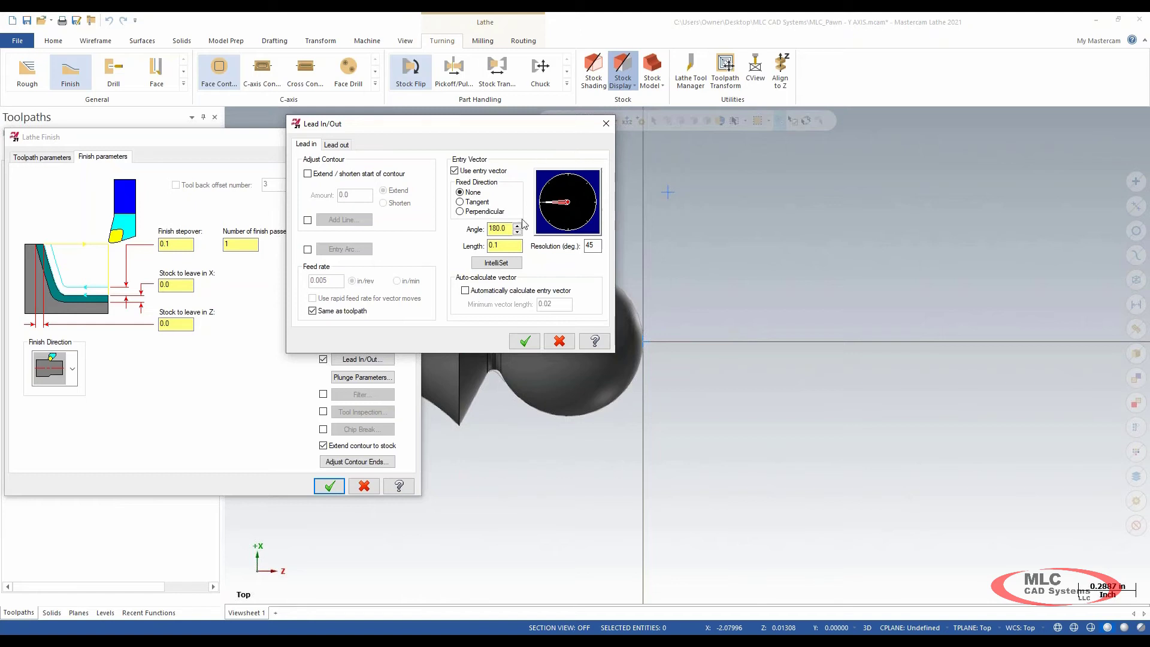
click(565, 231)
drag(529, 126, 337, 128)
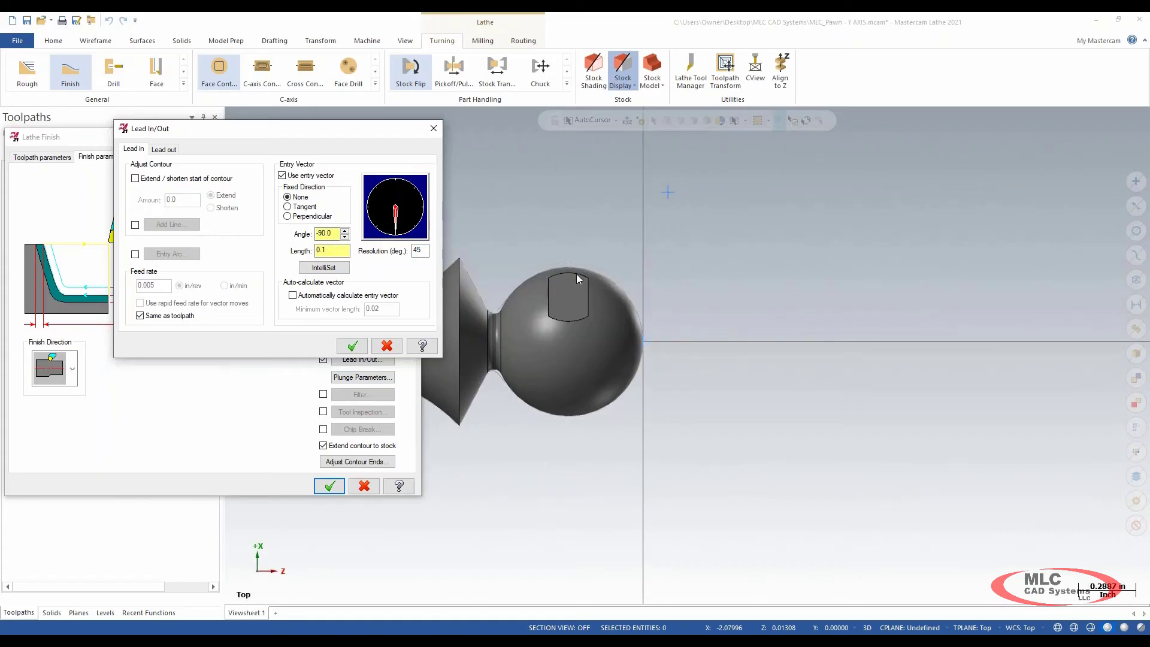
click(135, 178)
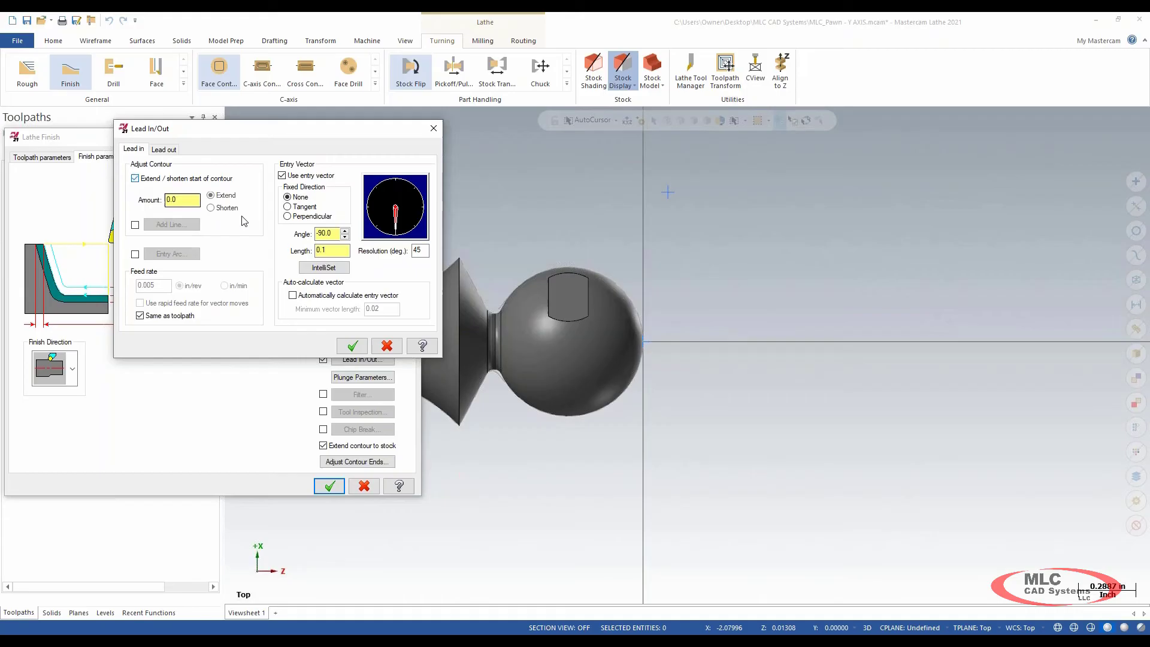
click(212, 207)
drag(184, 201, 97, 189)
text(.625)
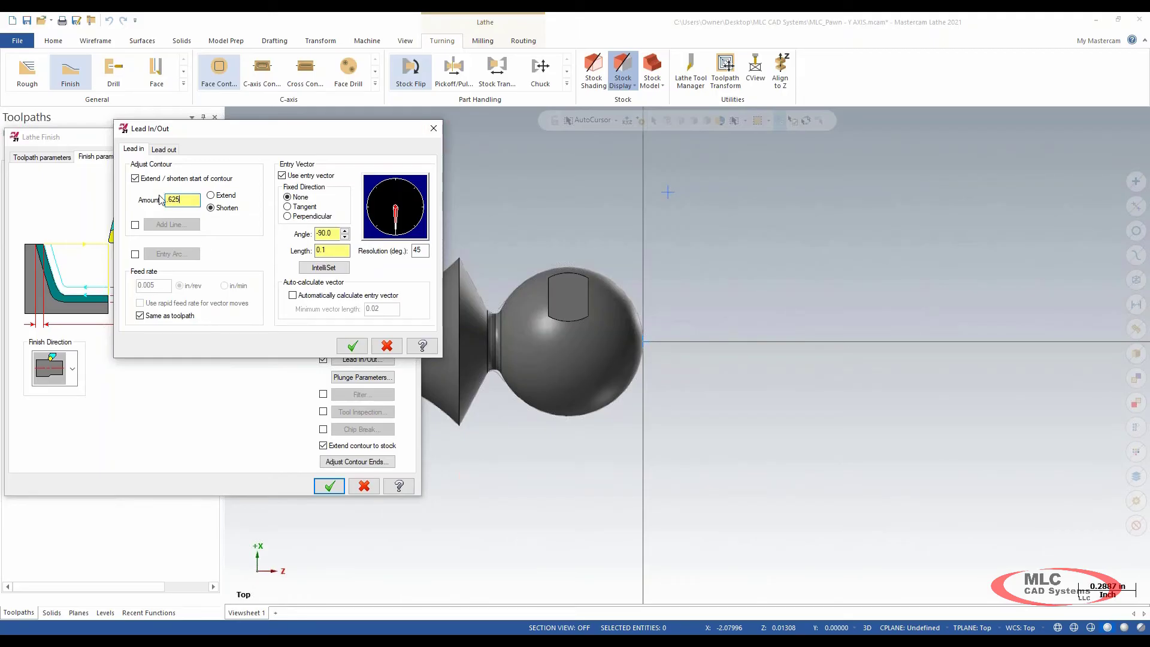
key(Tab)
Set the finish lead-out to extend the end of the contour by 0.04
click(164, 151)
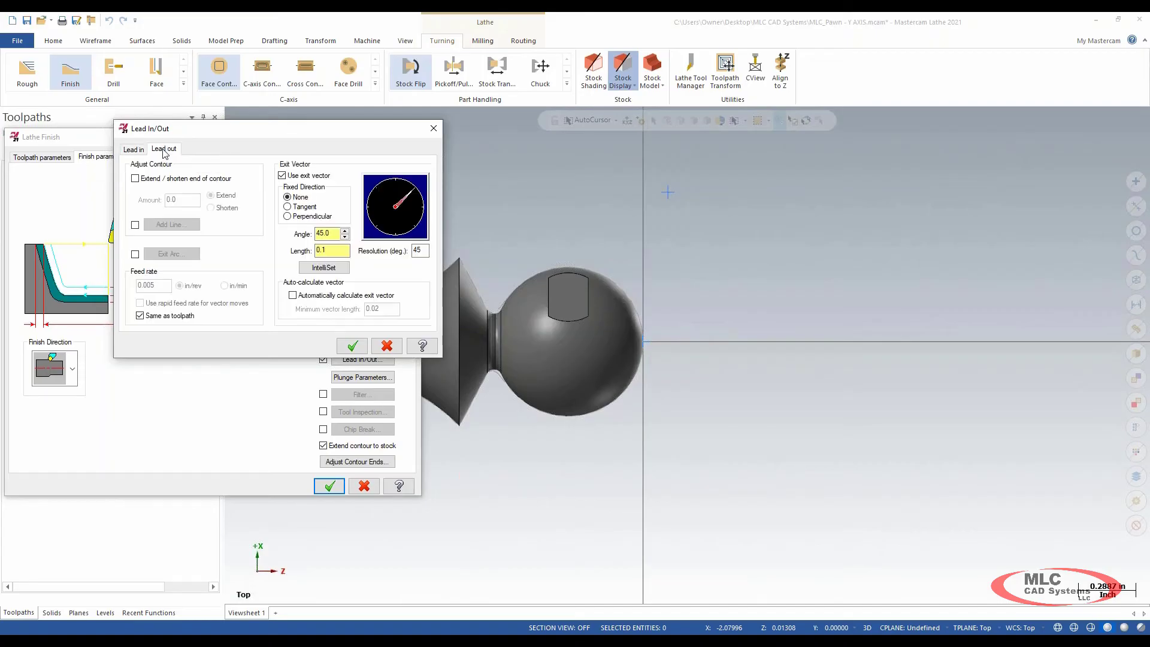
click(169, 181)
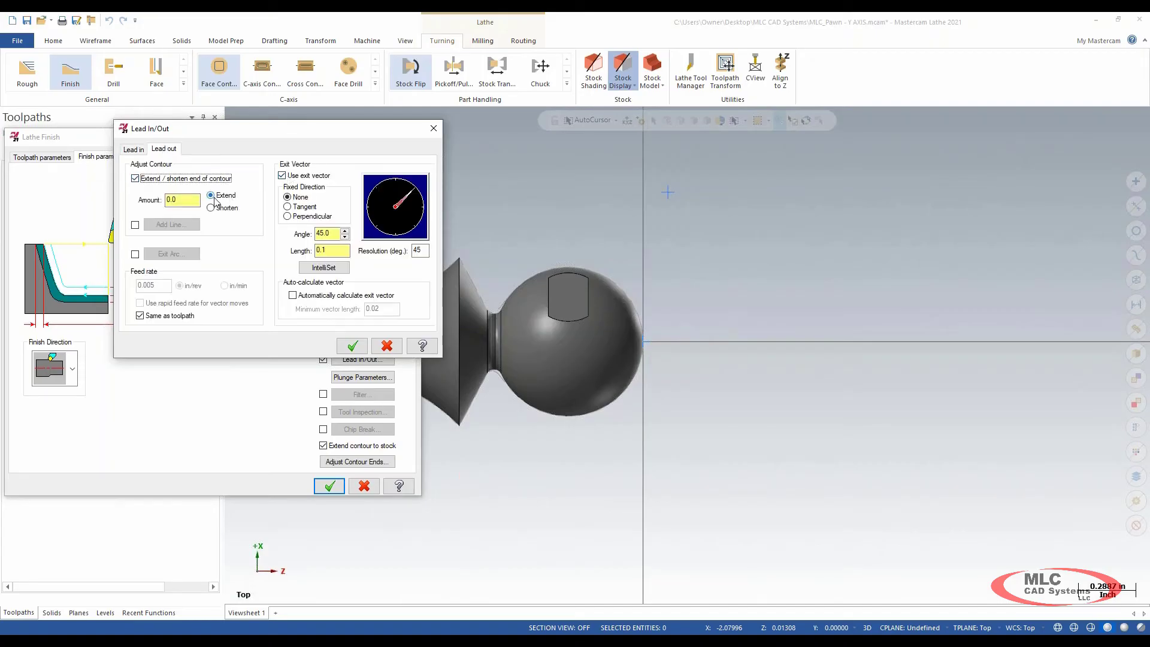
click(192, 200)
double_click(183, 199)
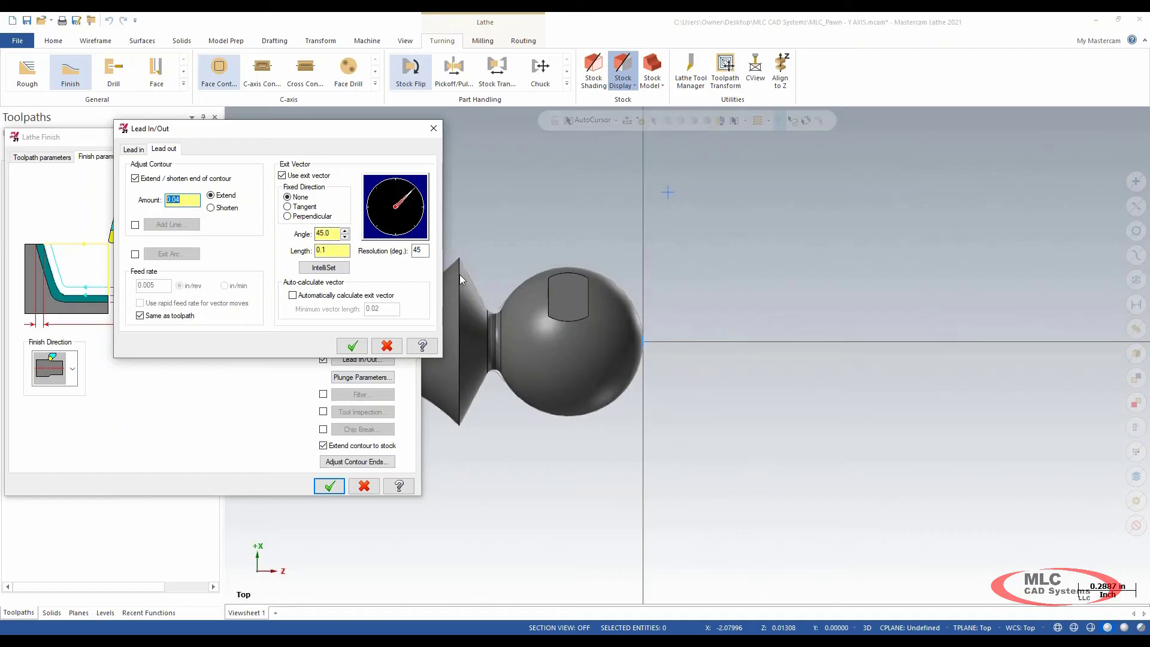
click(352, 346)
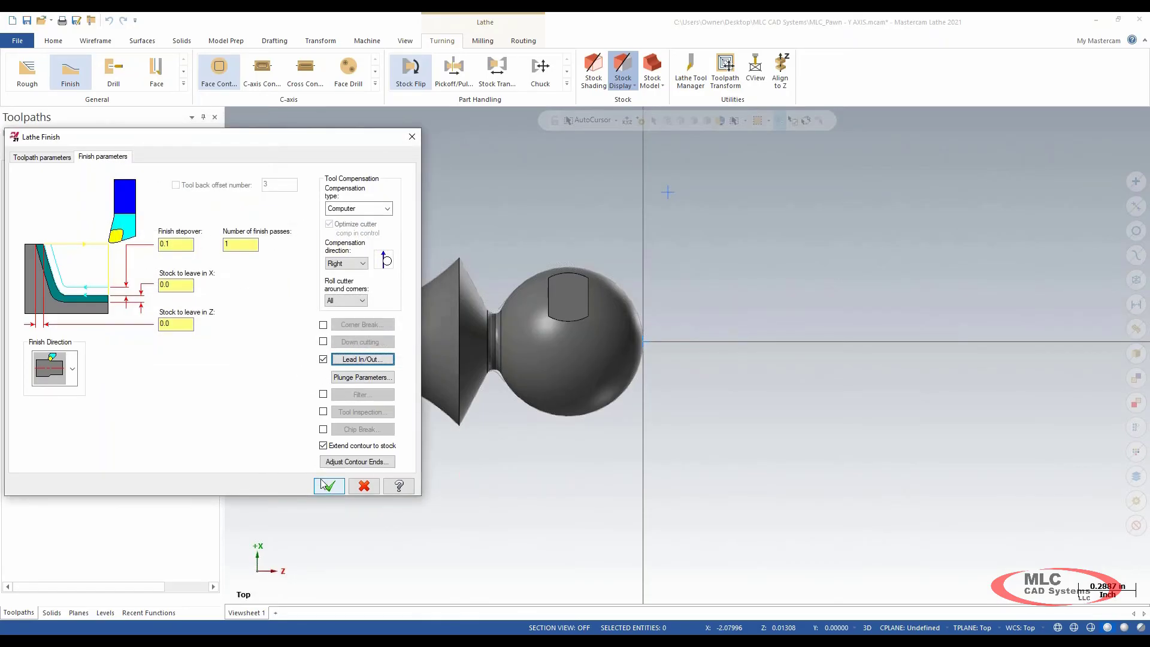
Allow plunge cutting with the third undercut option and a back clearance angle of 1.0, and generate the finish toolpath
click(360, 379)
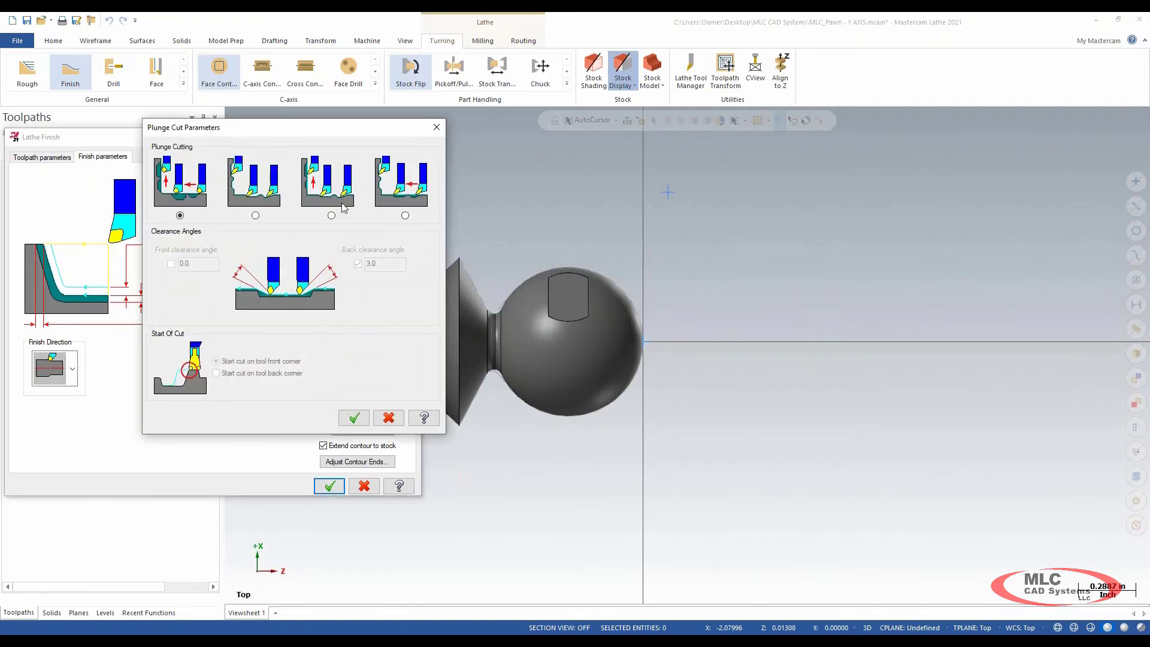
click(331, 216)
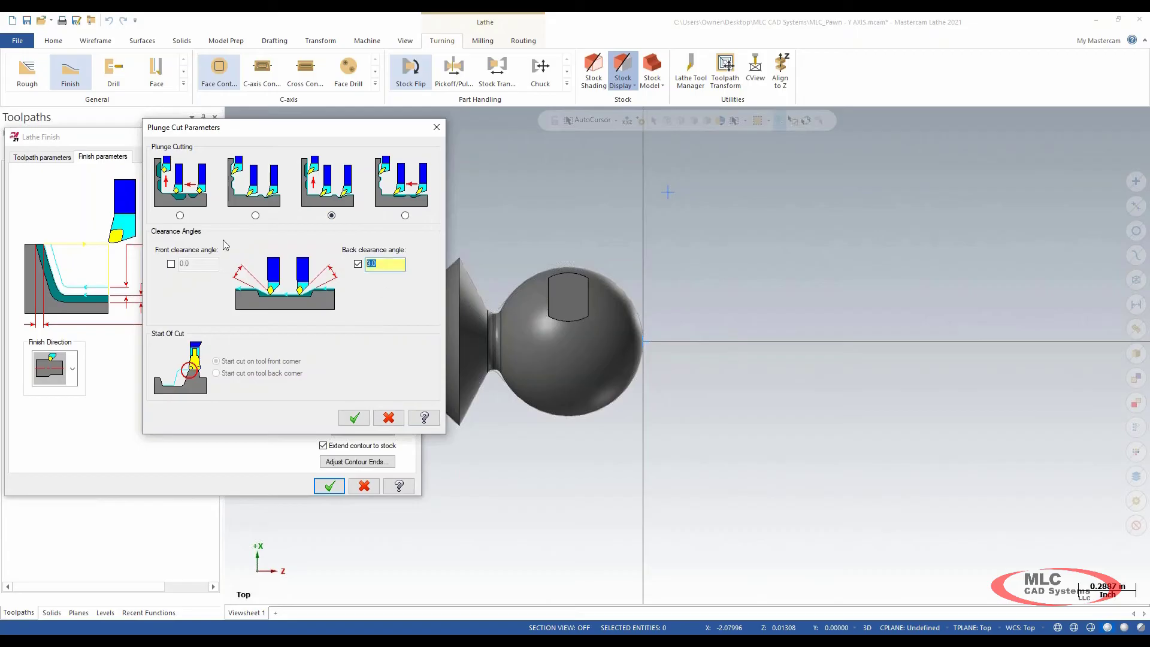
text(1.0)
key(Tab)
click(353, 417)
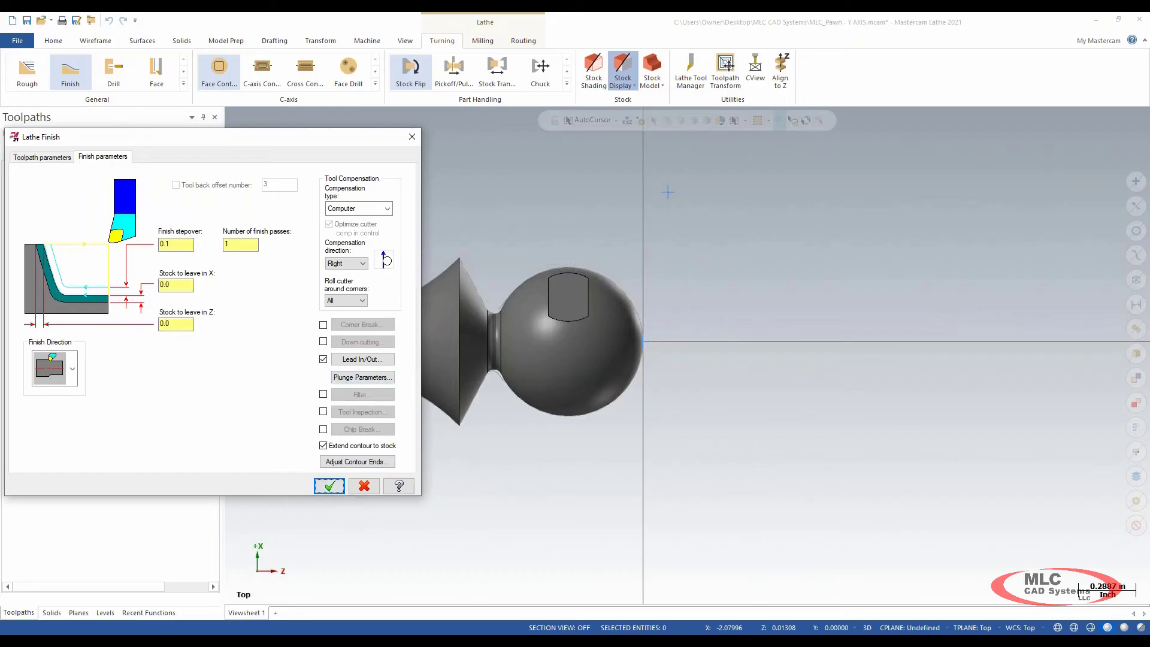
click(329, 485)
Check the finish toolpath from the ball through the neck to the collar tip and save the file
scroll(738, 300, down, 1)
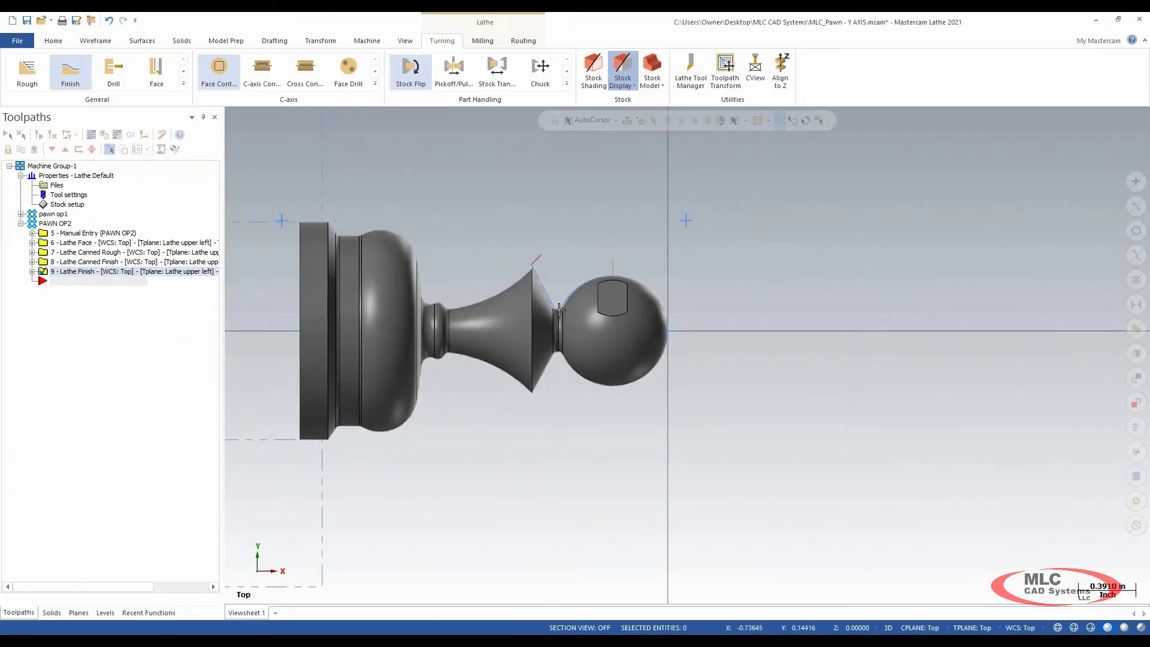
scroll(564, 305, up, 5)
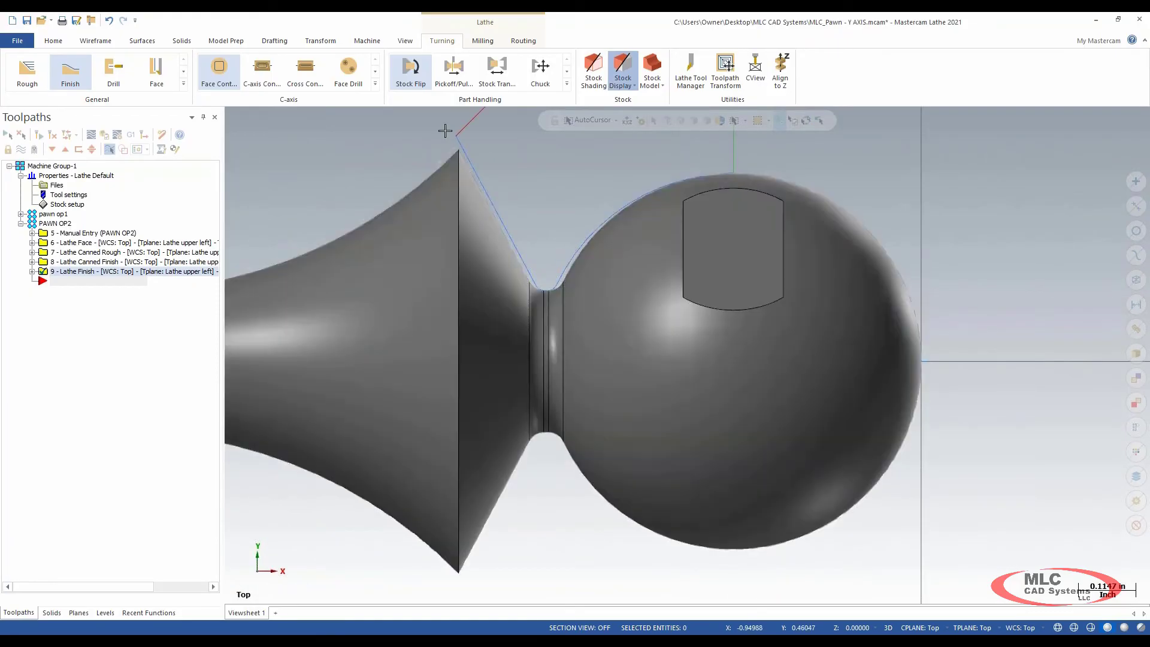
scroll(661, 263, down, 4)
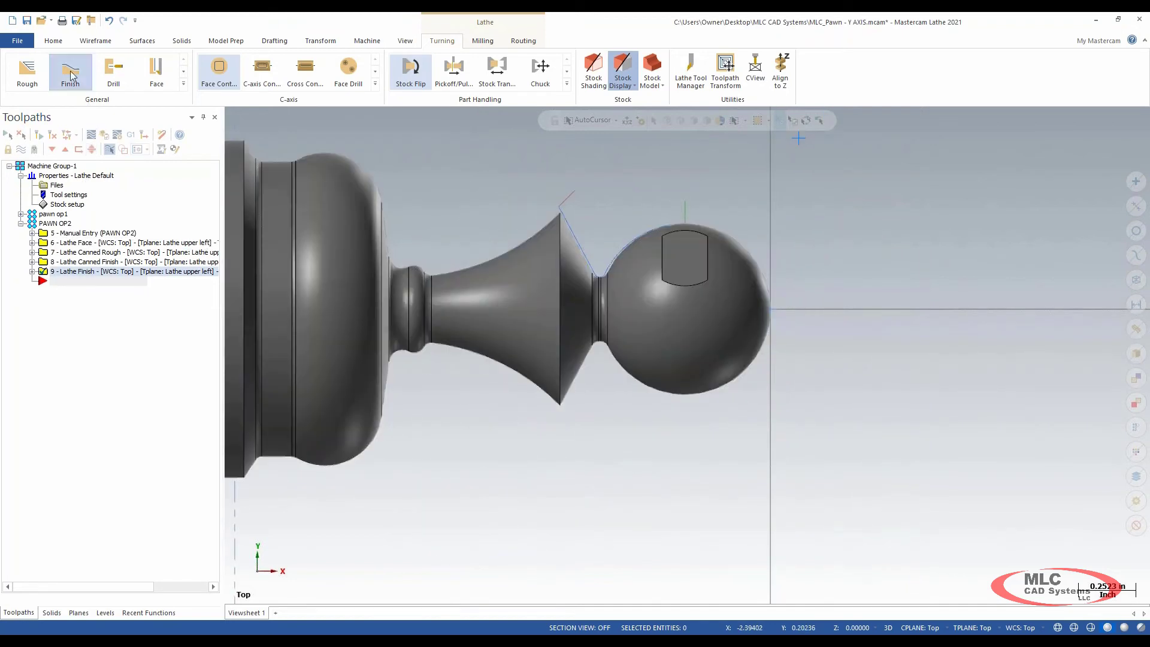
scroll(835, 467, down, 2)
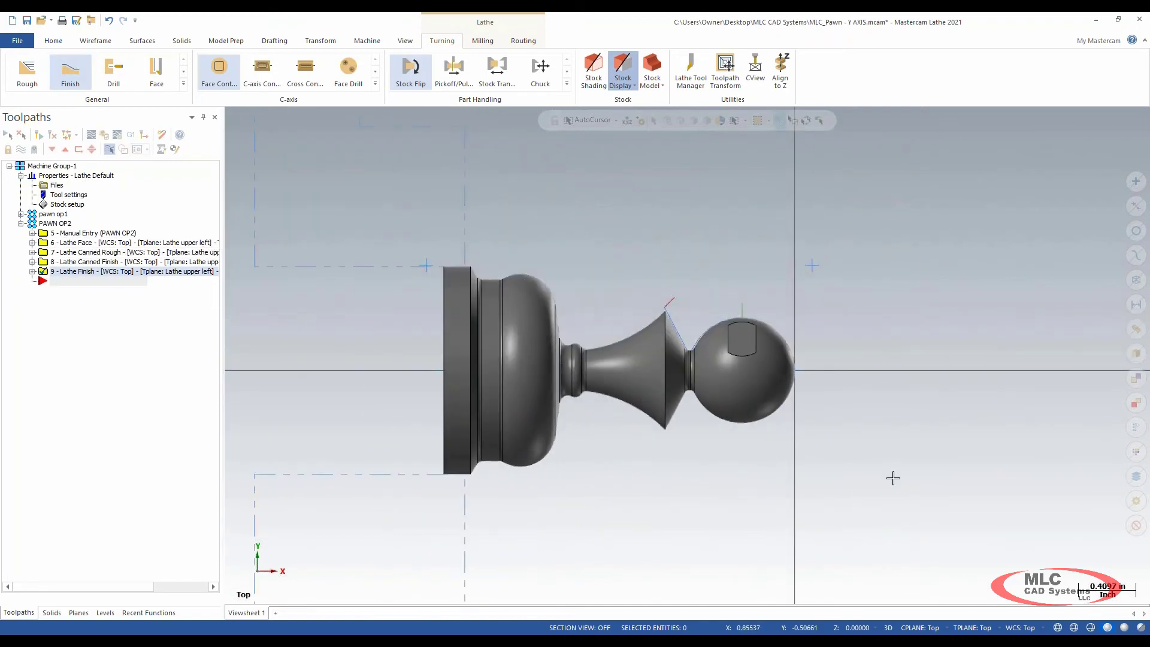
click(27, 21)
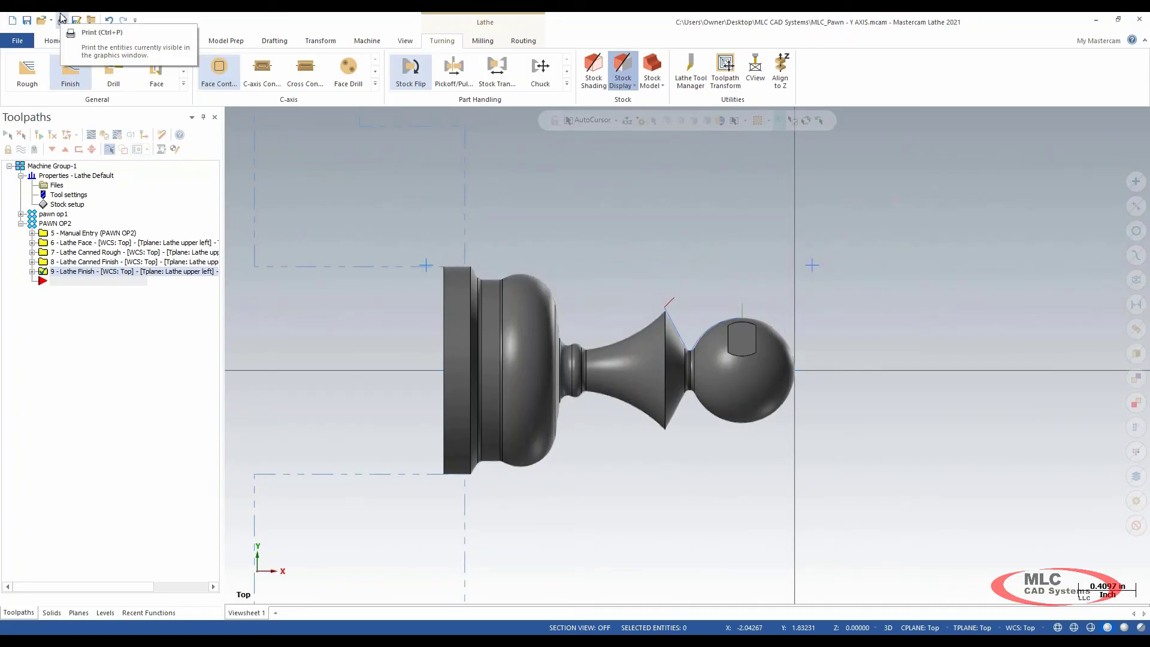
Examine the flat on the pawn's ball and review the tools listed in the lathe tool manager
scroll(493, 219, down, 2)
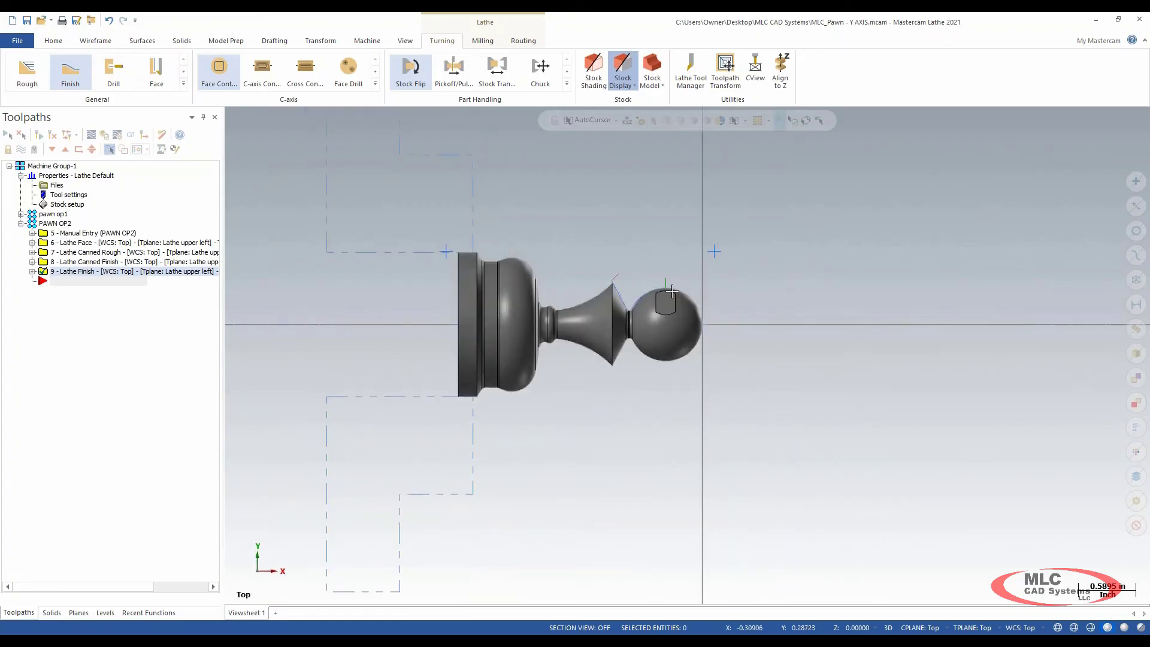
mouse_move(747, 274)
middle_down()
mouse_move(656, 309)
mouse_move(620, 344)
mouse_move(677, 326)
mouse_move(493, 297)
mouse_move(772, 309)
mouse_move(765, 317)
middle_up()
scroll(724, 322, up, 1)
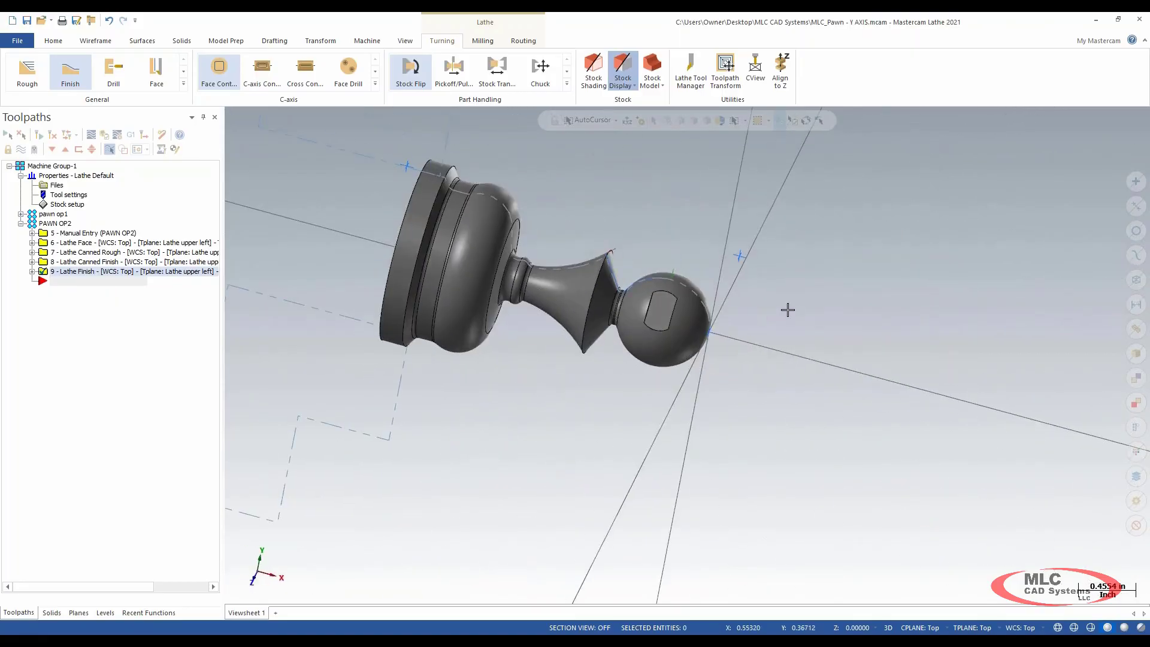
key(alt+1)
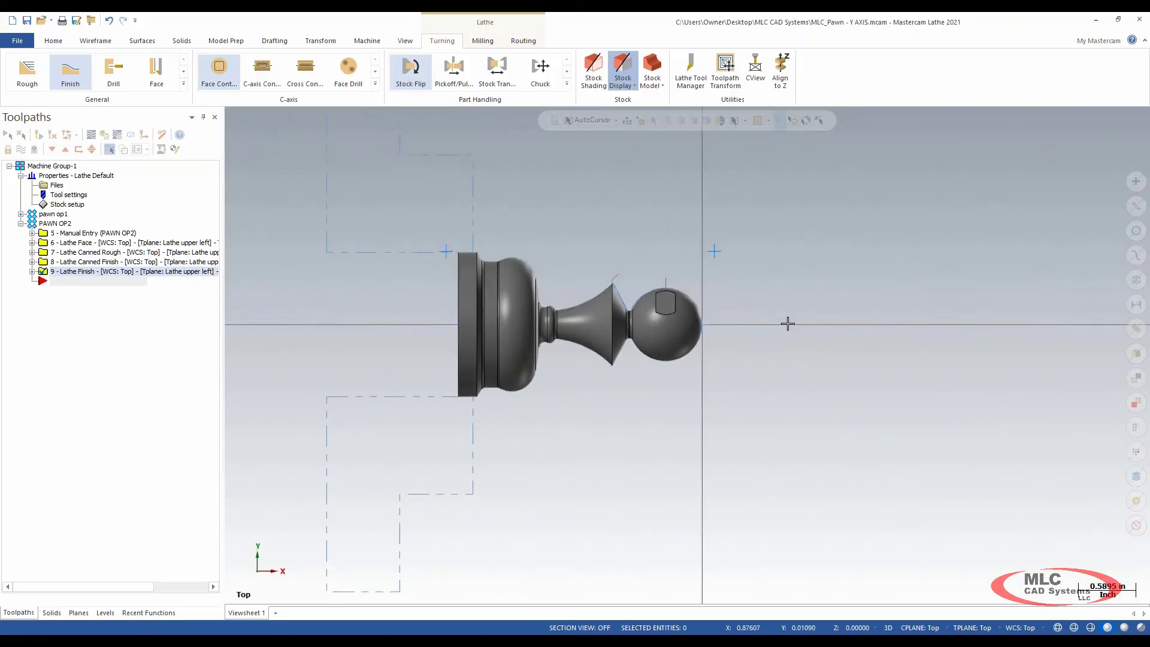
click(689, 64)
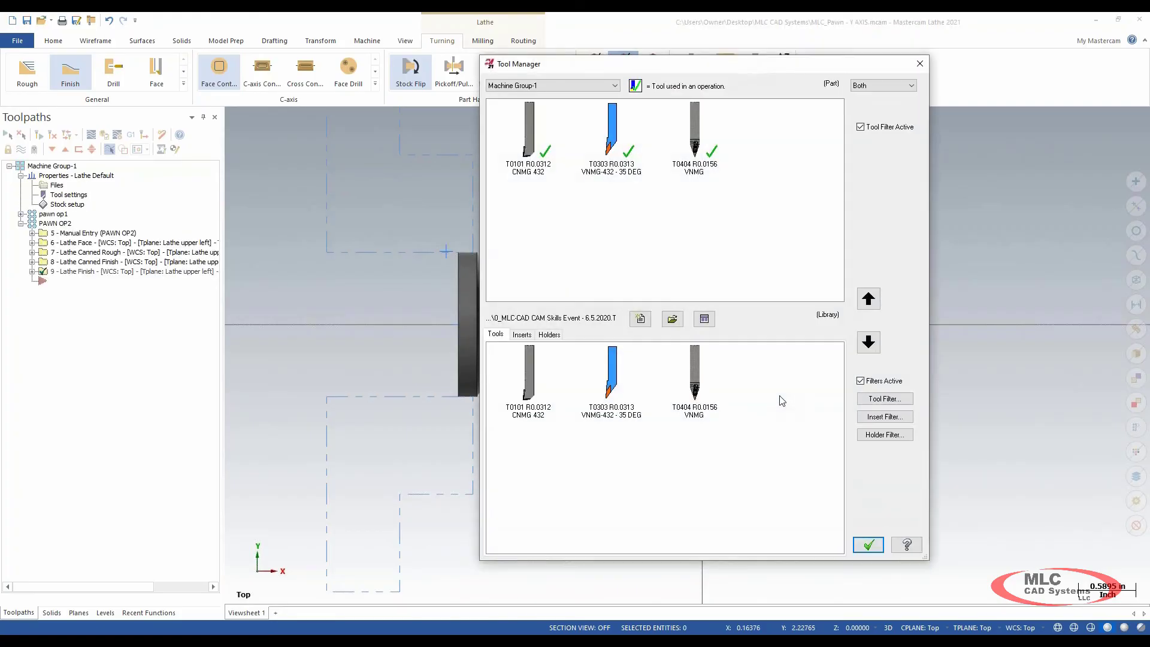
click(862, 546)
Open the 0.125 Flat Endmill from the mill tool manager and review its lengths, cutting diameter and shank diameter
click(485, 43)
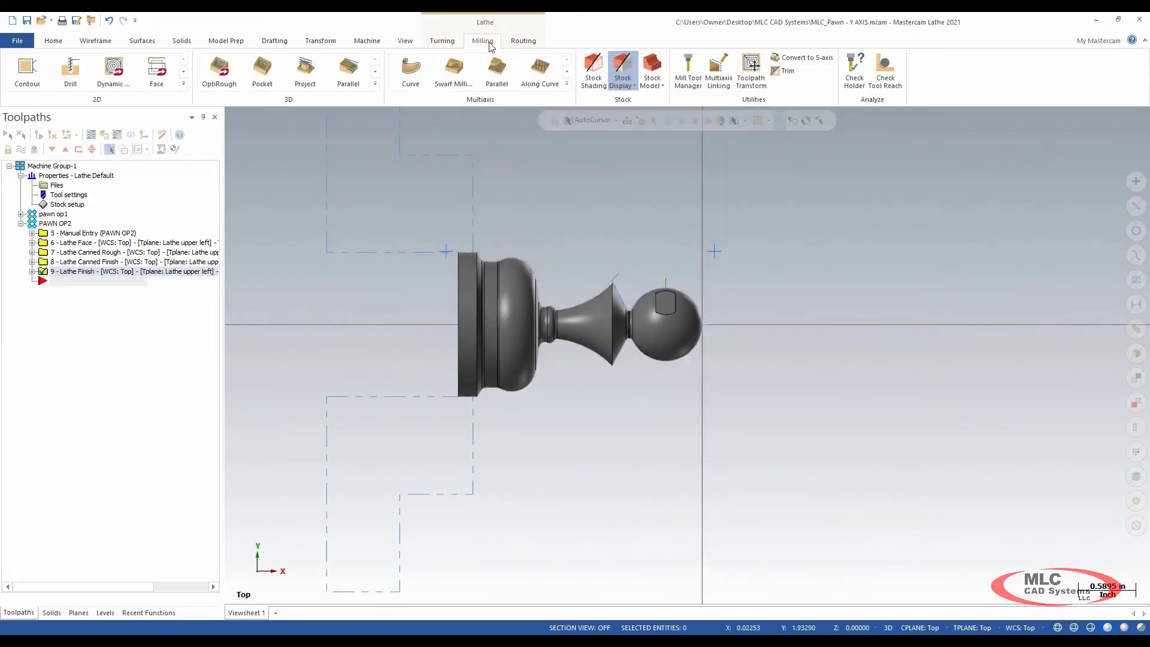
click(687, 70)
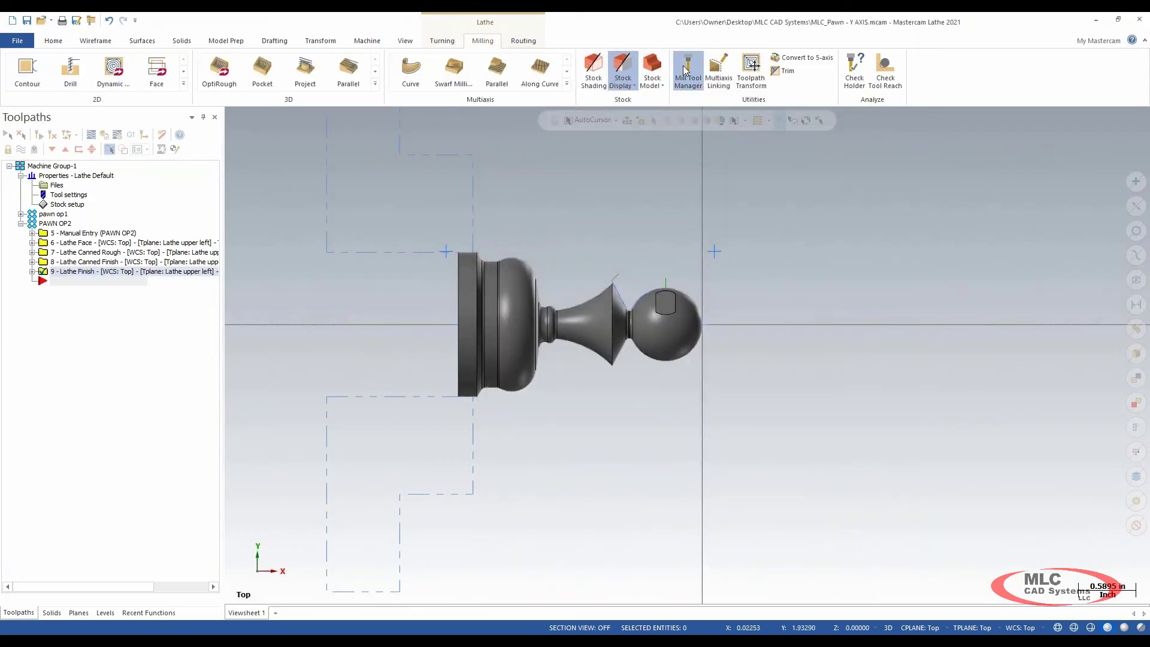
click(344, 188)
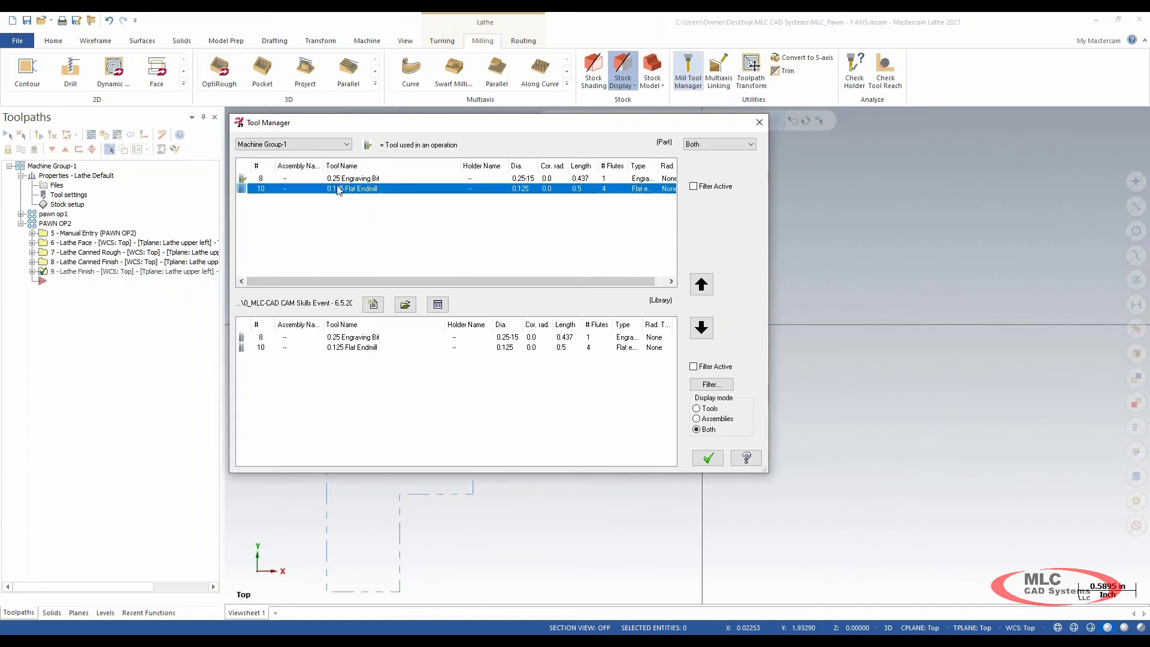
double_click(371, 190)
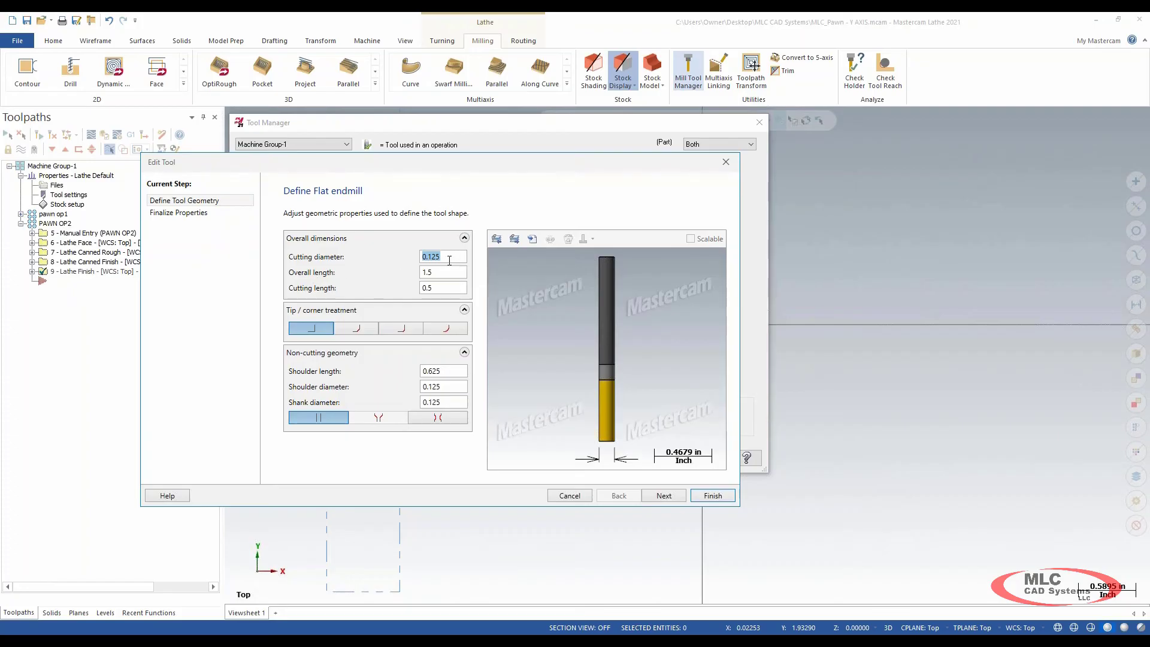
key(Tab)
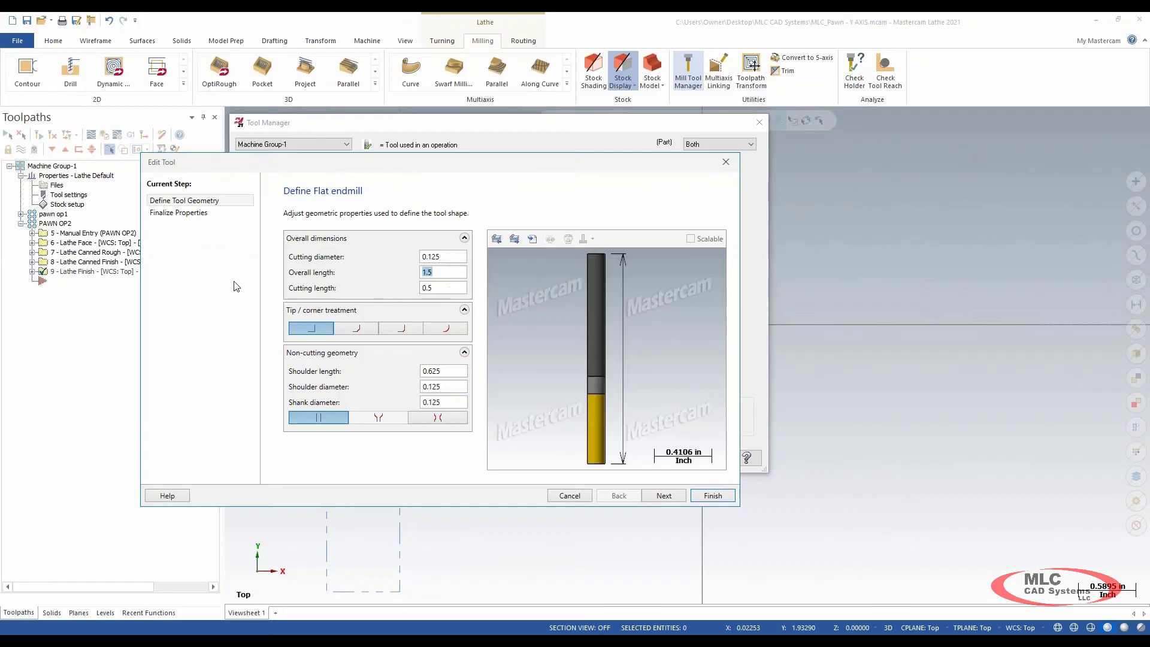
key(Tab)
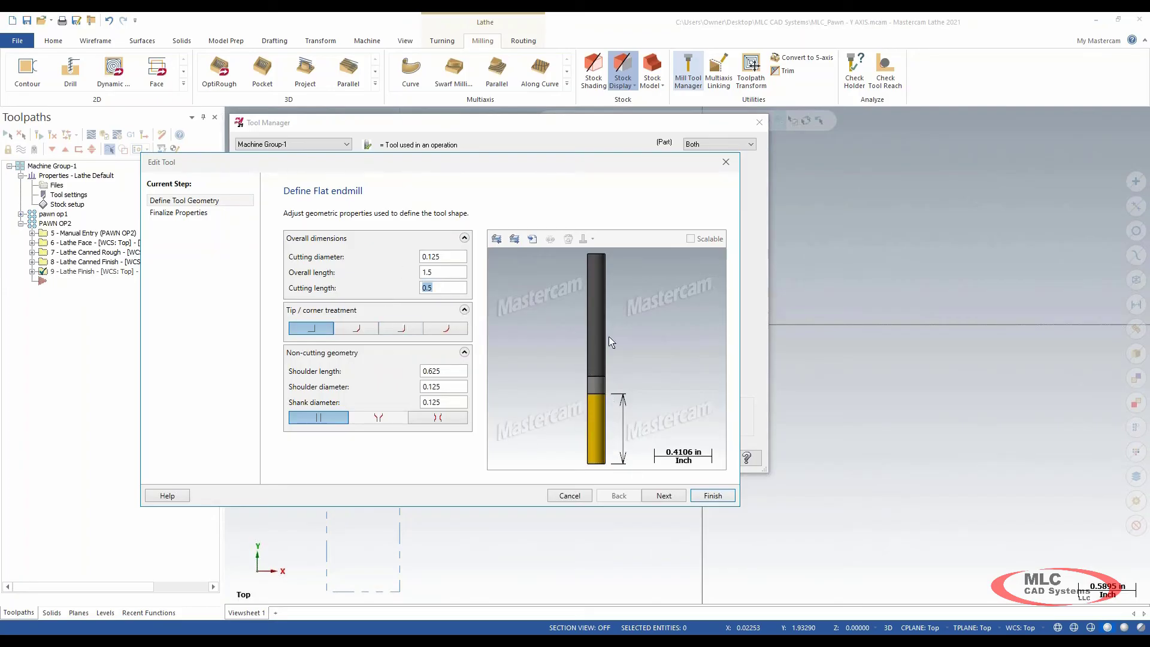
click(446, 274)
click(455, 403)
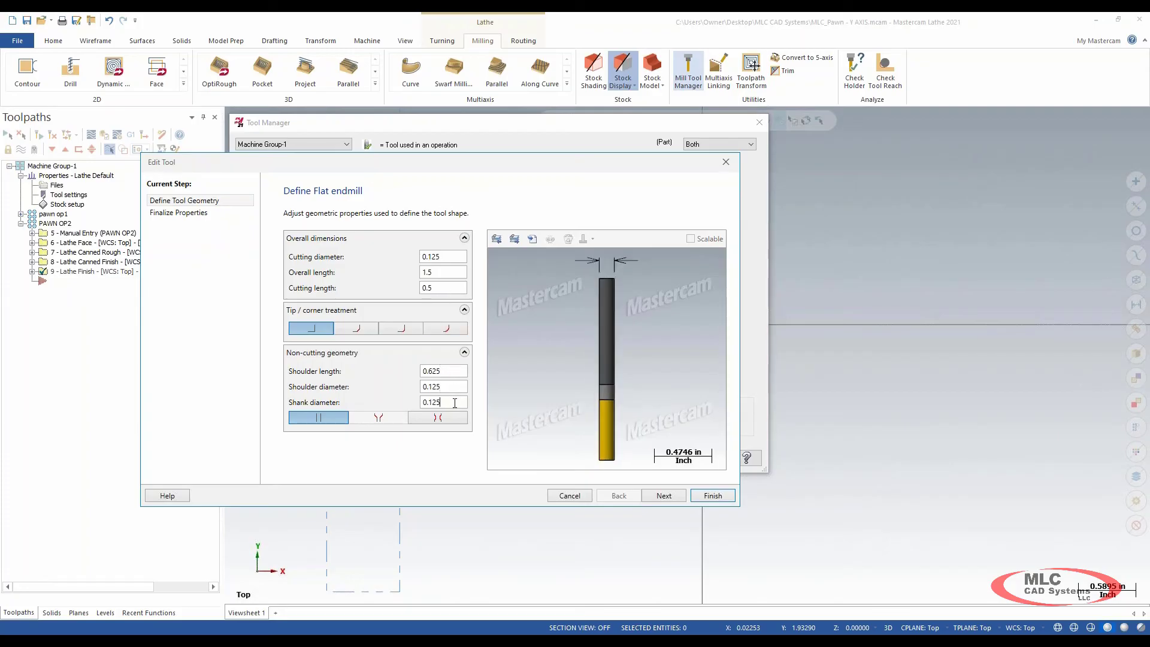
Review the flat endmill's tool number, offsets, feeds, speeds and name, and finish the tool definition
click(179, 212)
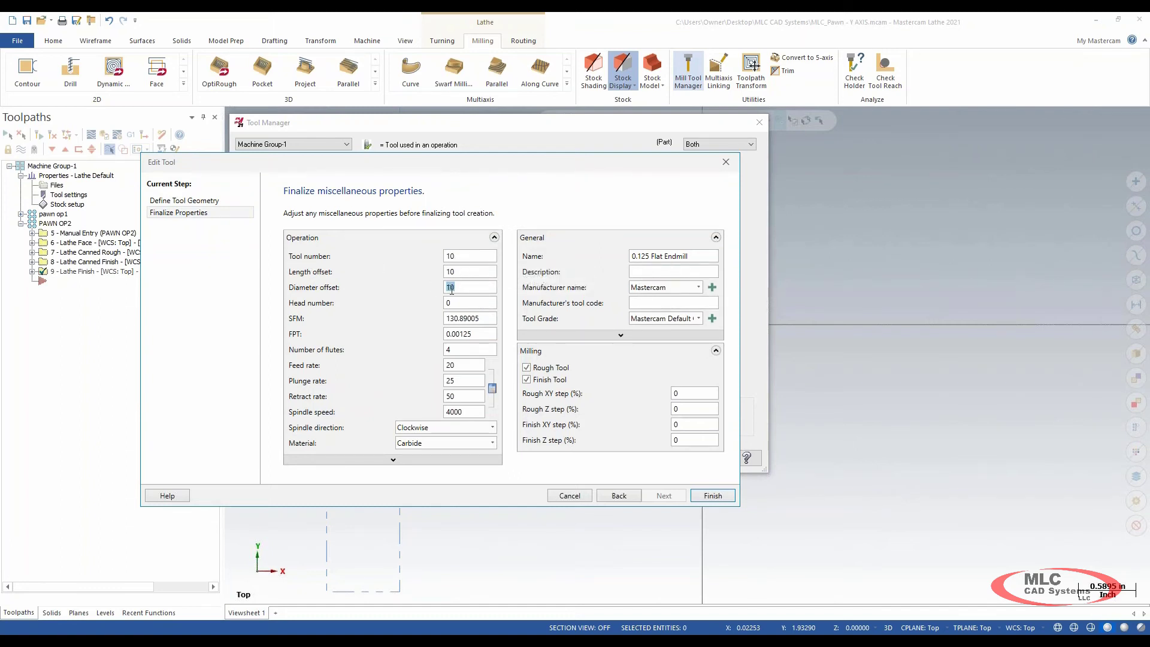
click(696, 258)
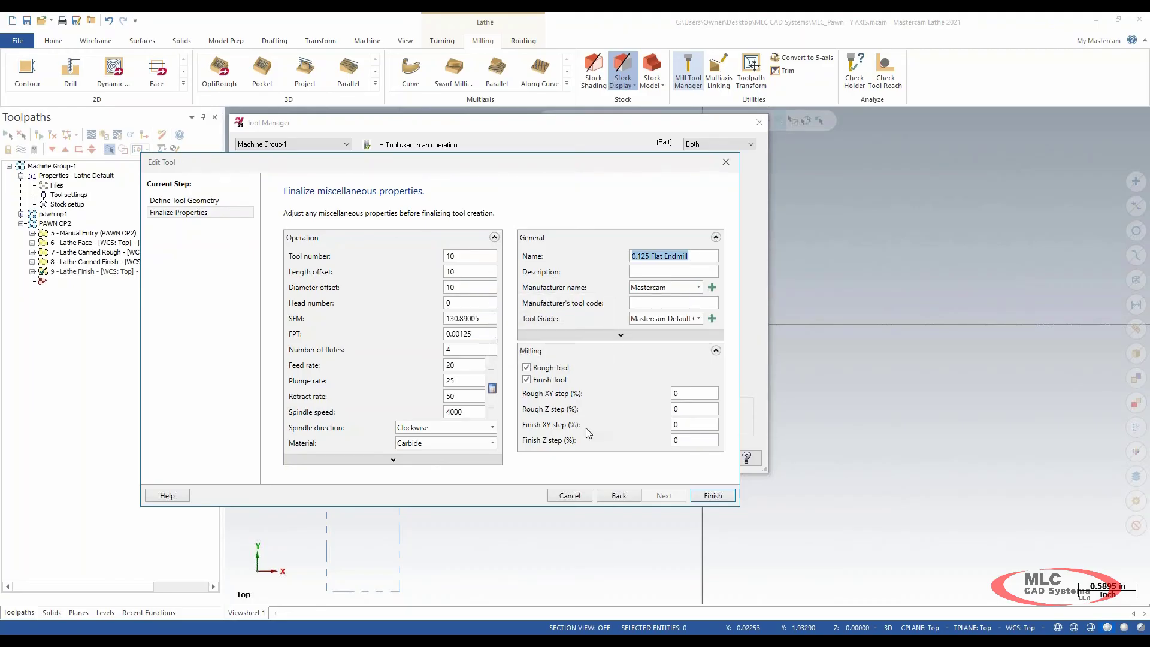
click(698, 496)
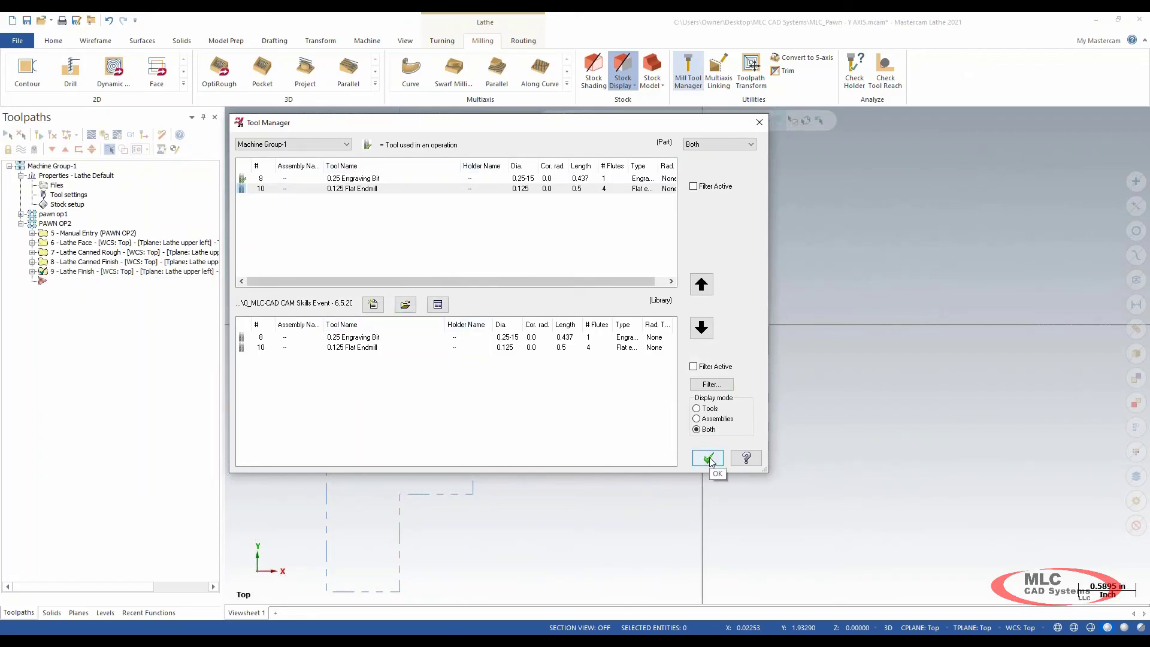
Check the flat endmill and engraving bit entries in the machine group, close the mill tool manager and save the file
click(325, 190)
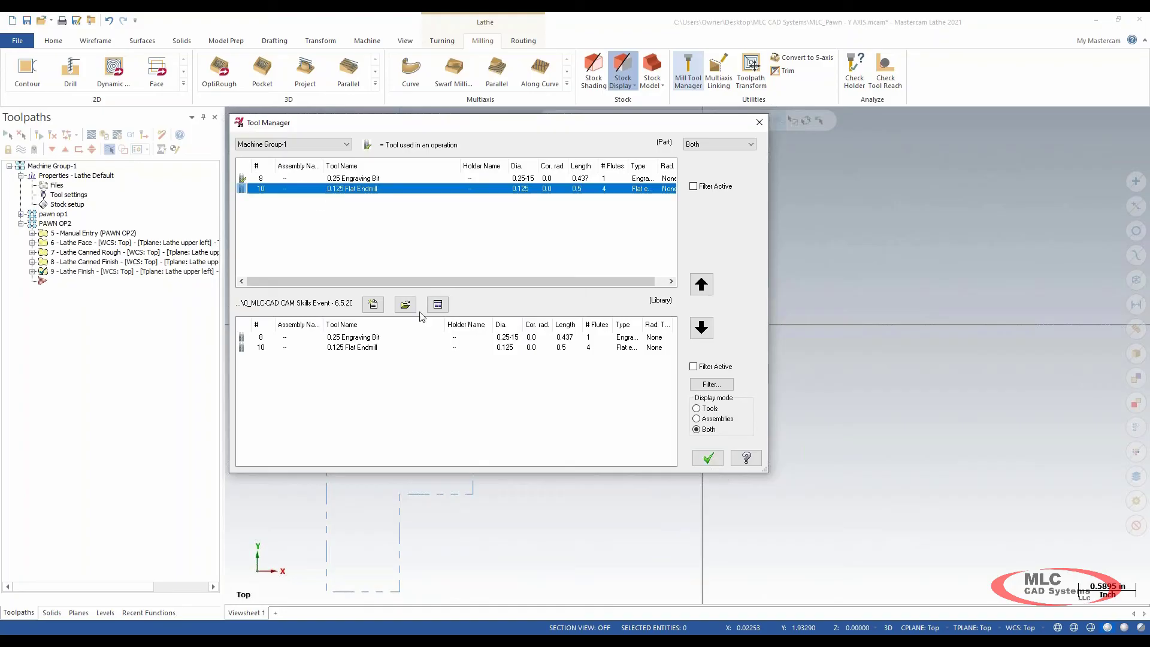
click(393, 240)
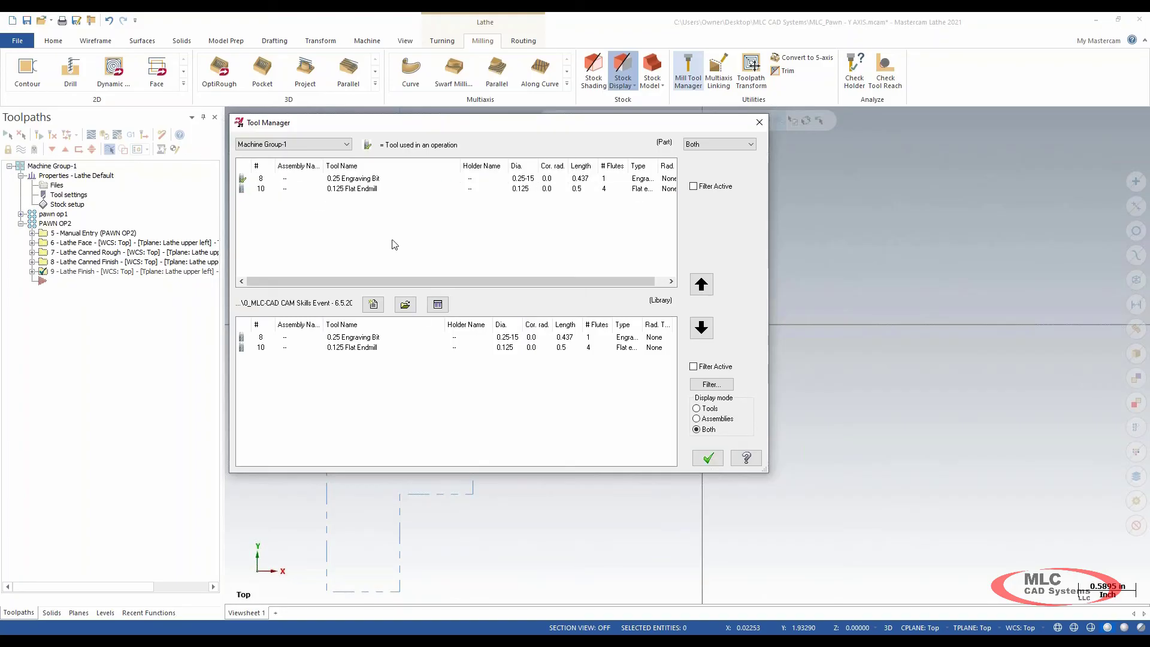
click(251, 180)
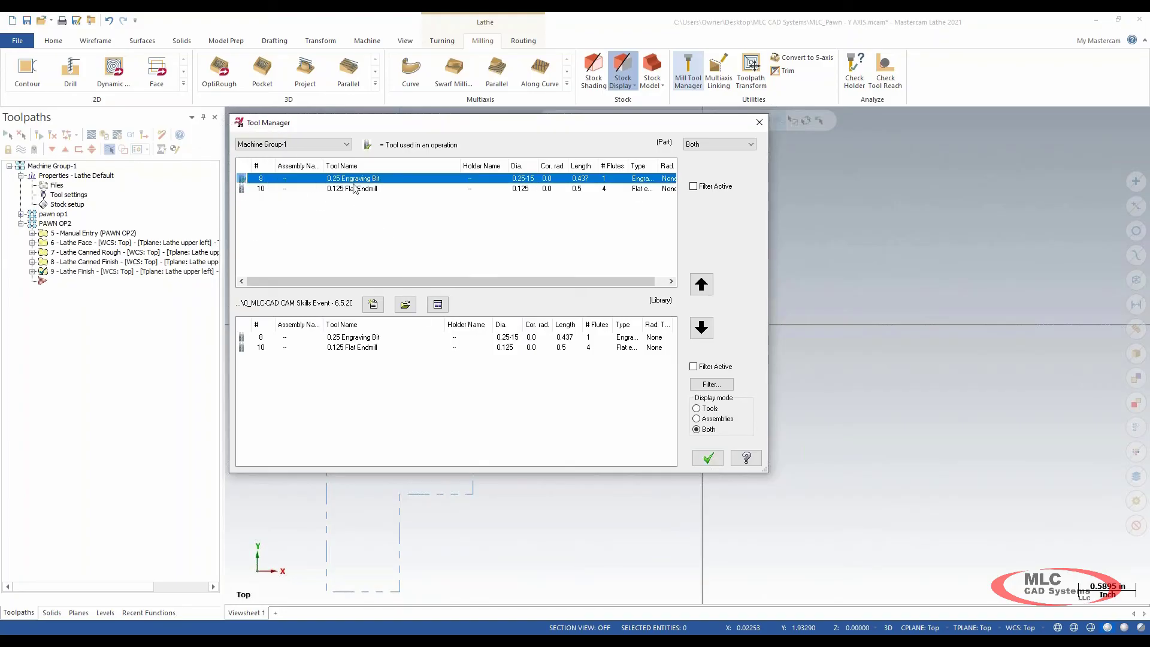
click(365, 224)
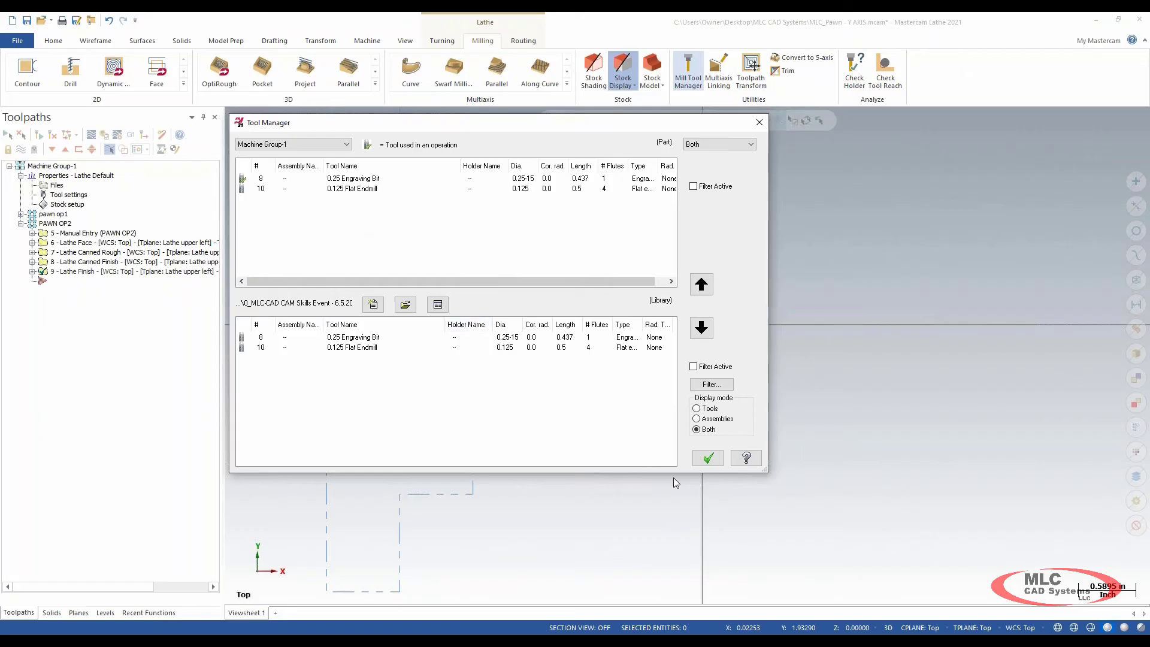
click(709, 458)
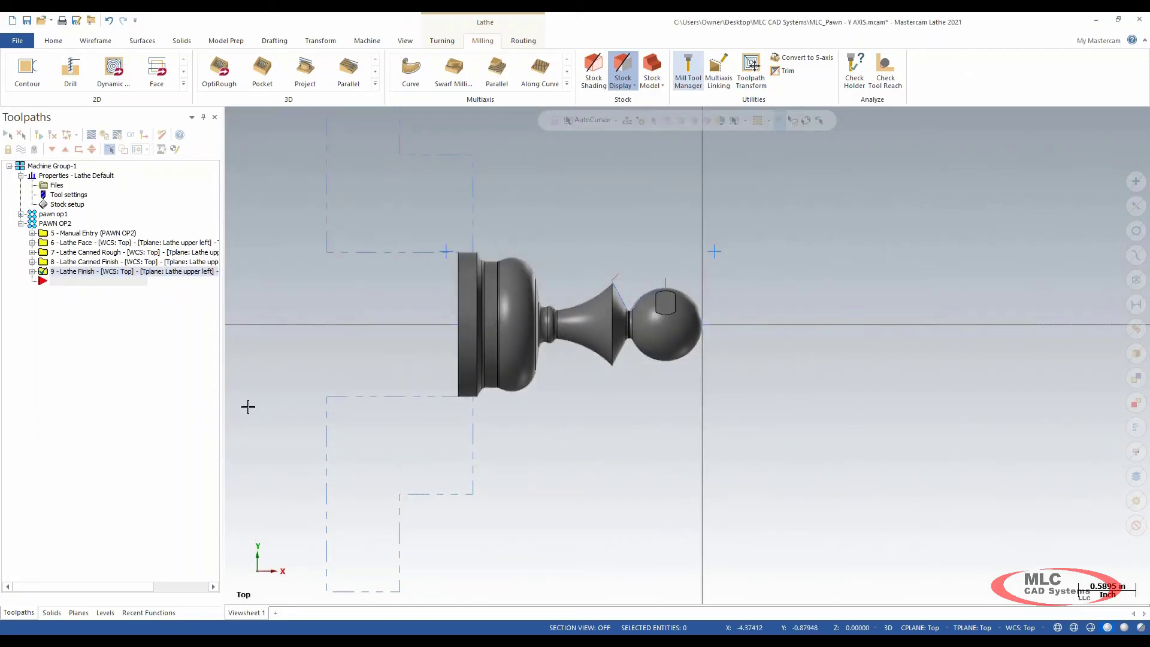
click(28, 23)
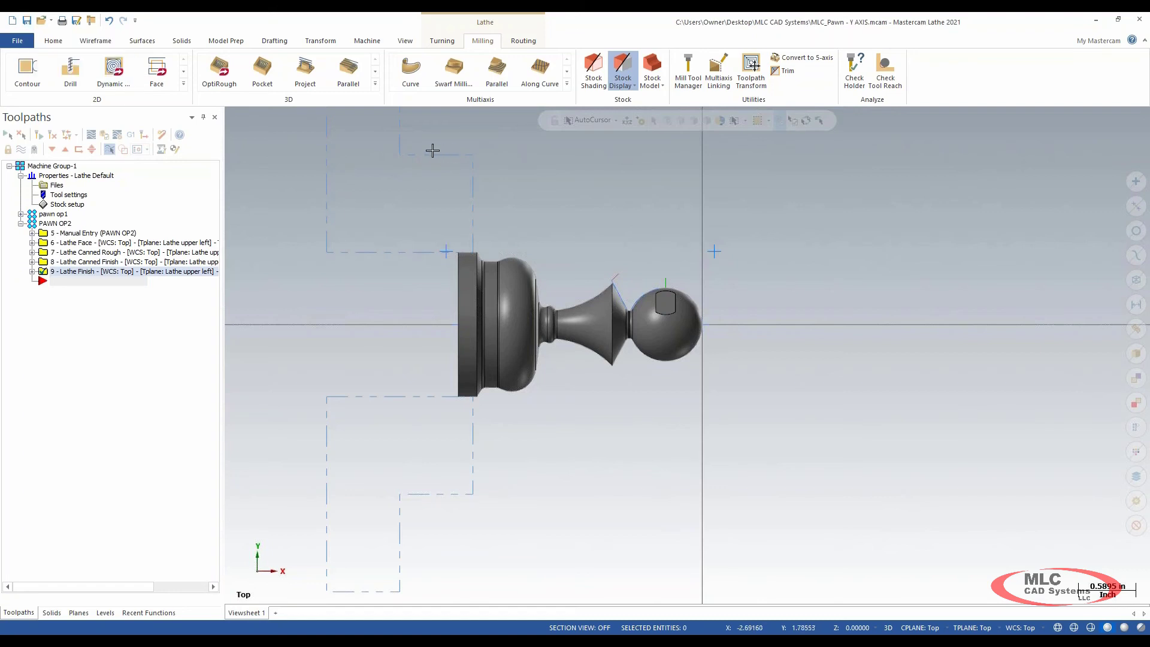
Start a C-axis Cross Contour toolpath in the PAWN OP2 group and switch chaining to solid mode
click(443, 41)
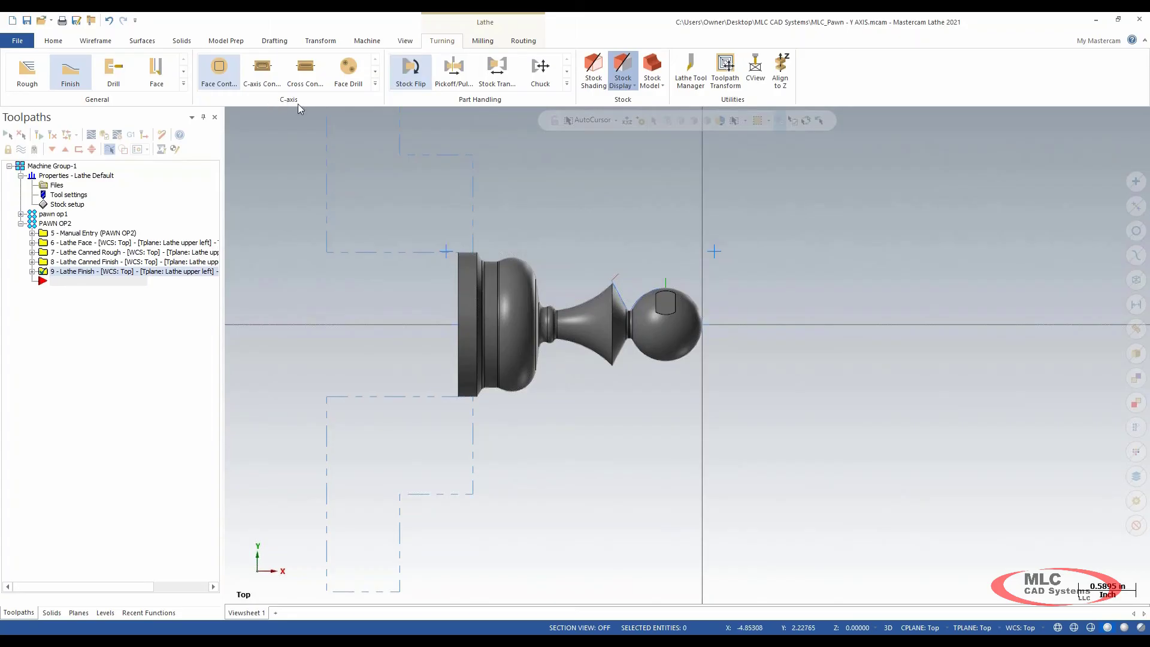
click(377, 86)
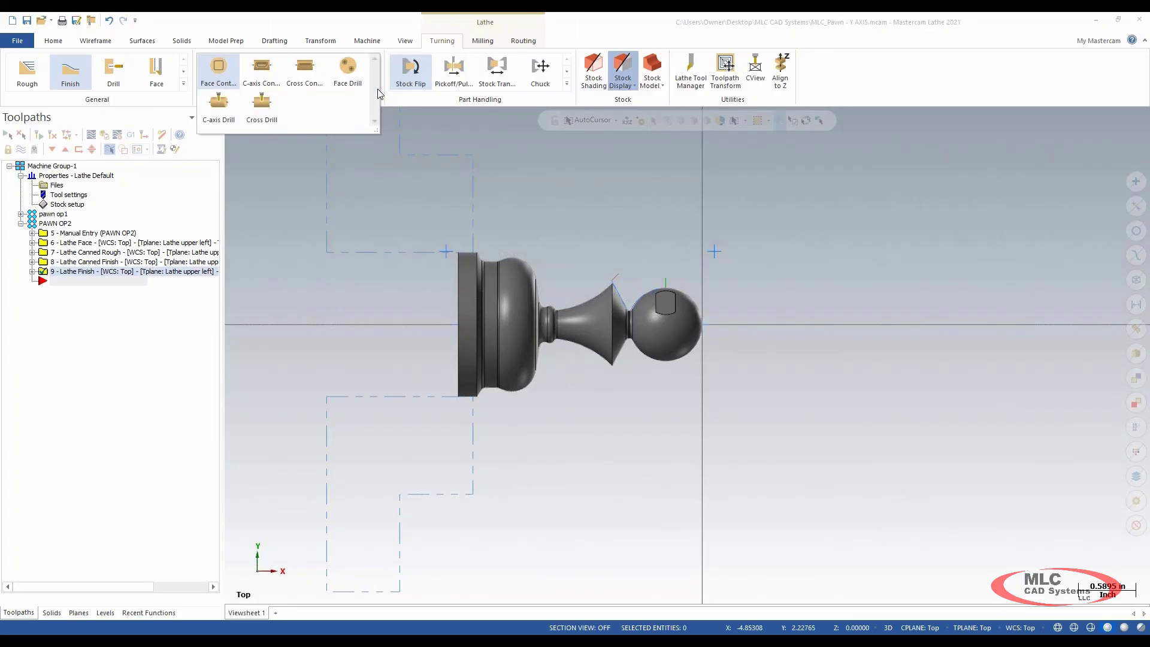
click(226, 81)
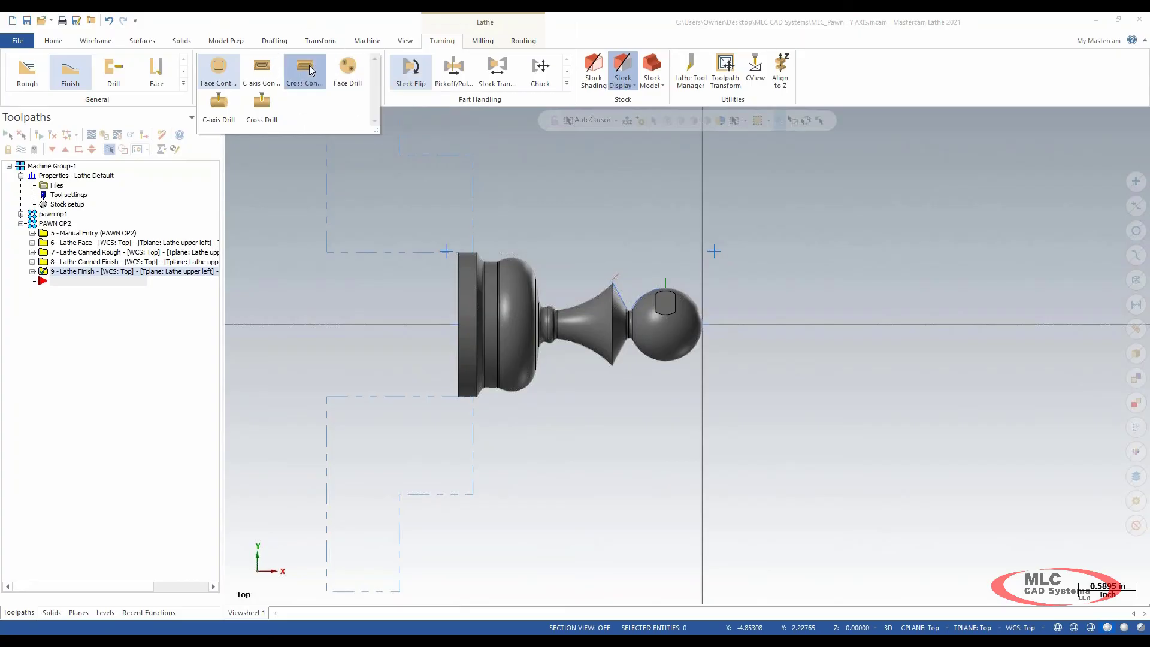
click(311, 83)
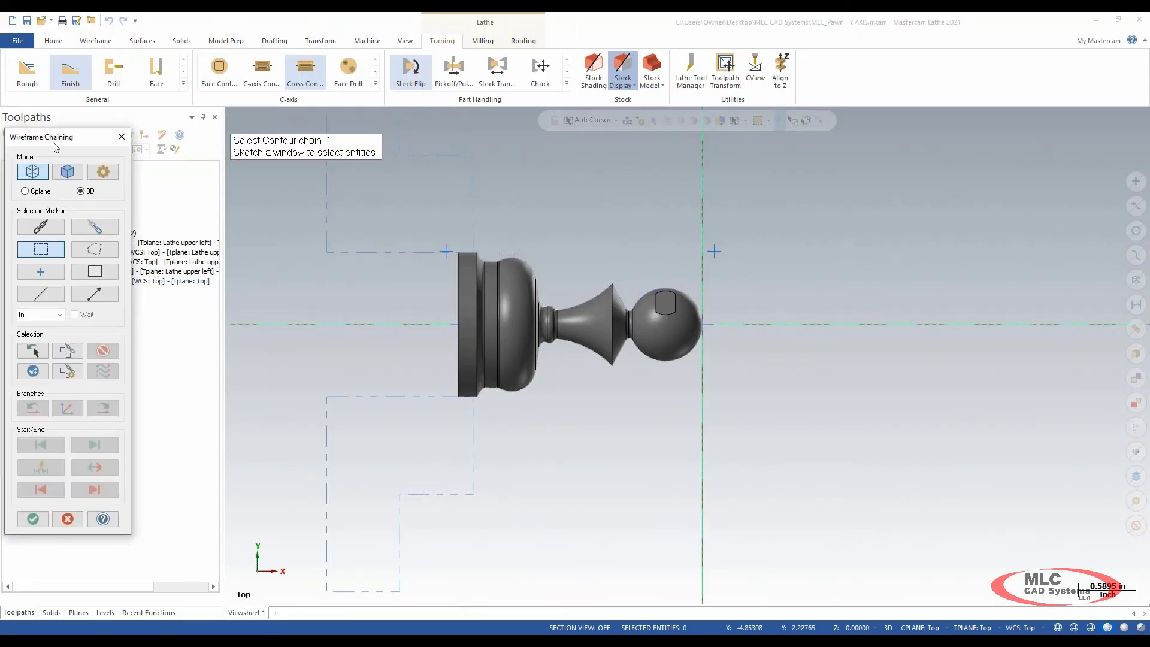
drag(54, 144, 837, 145)
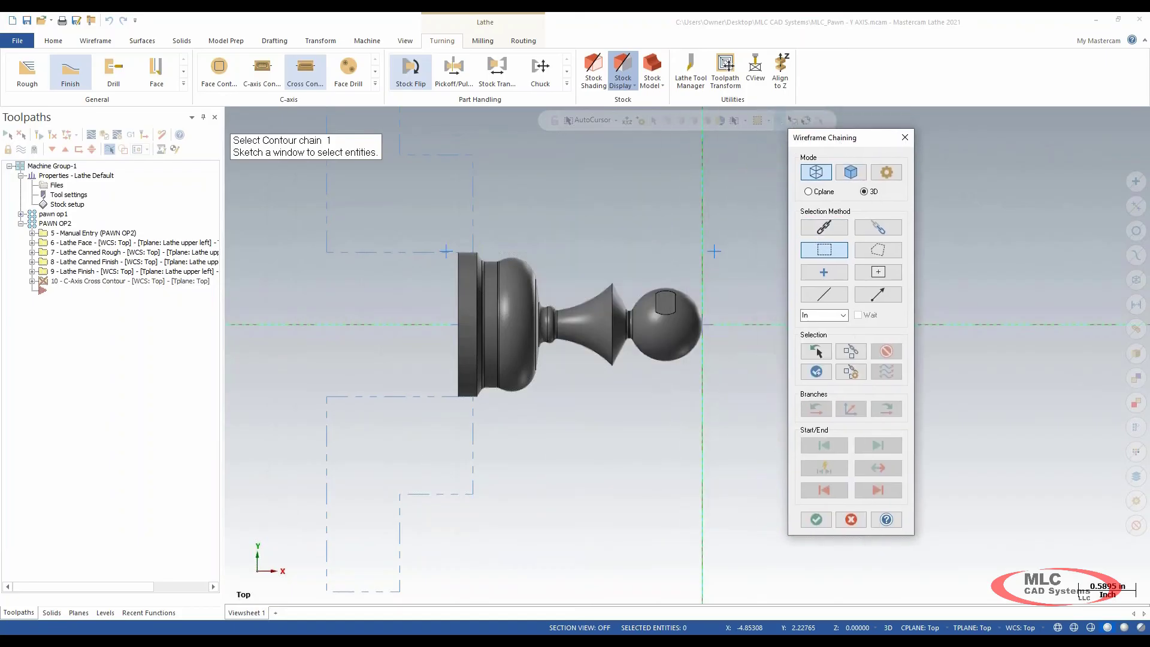
click(808, 147)
key(Escape)
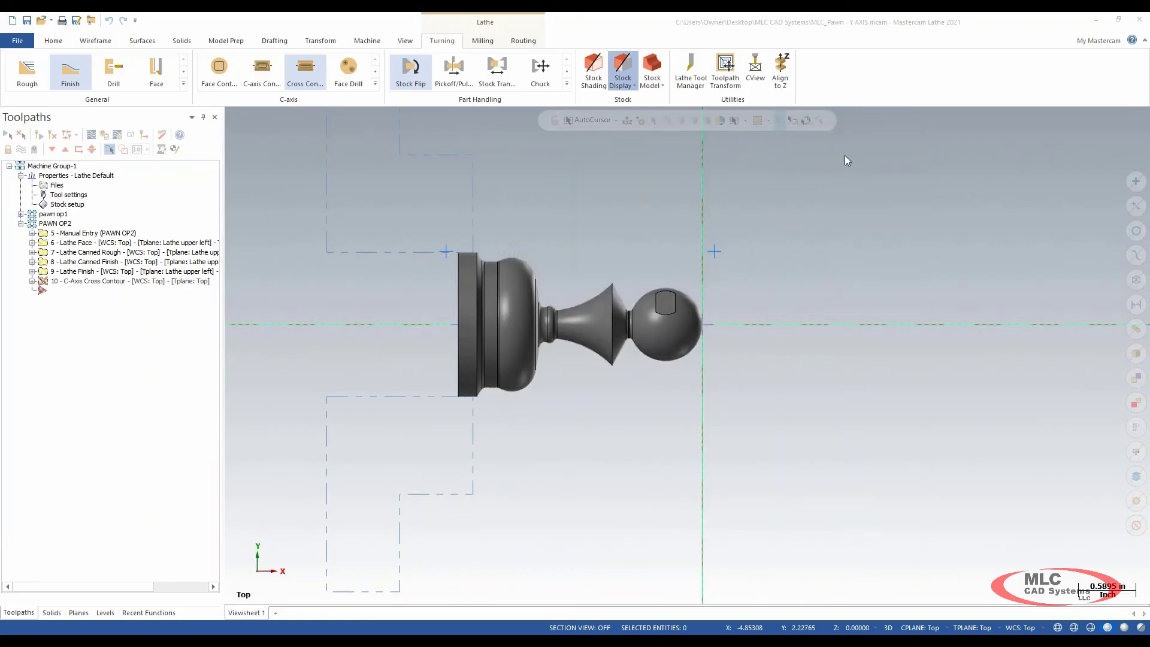
key(ctrl)
key(ctrl)
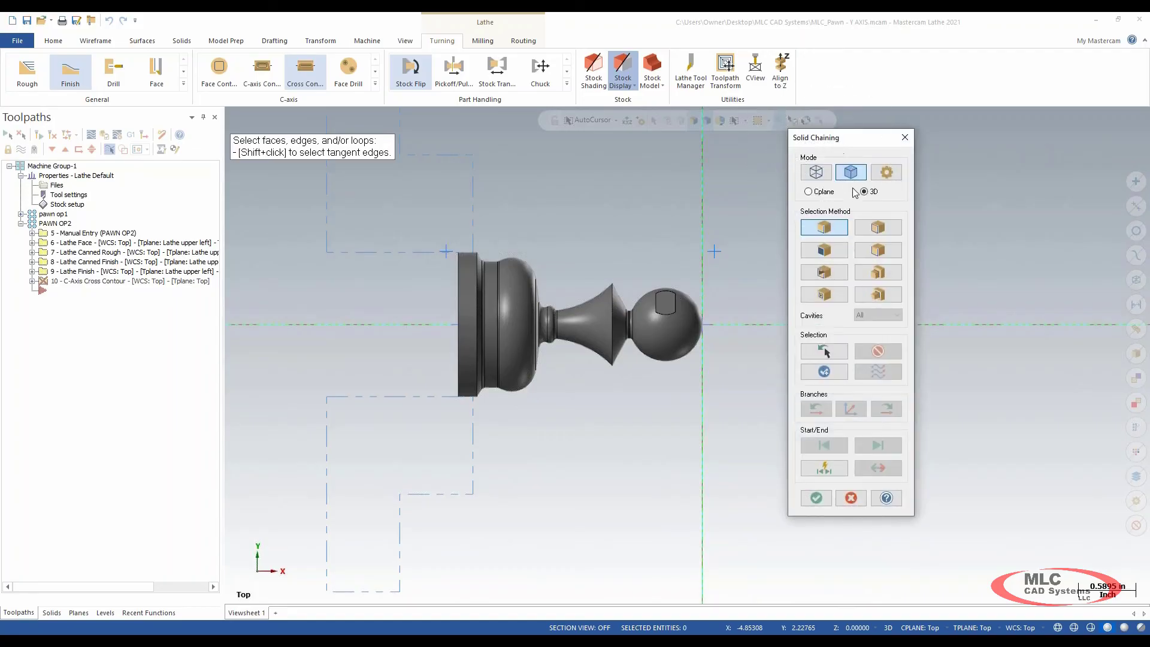
Chain the straight solid edge of the ball's flat on the side facing the pawn's tip
scroll(665, 325, up, 5)
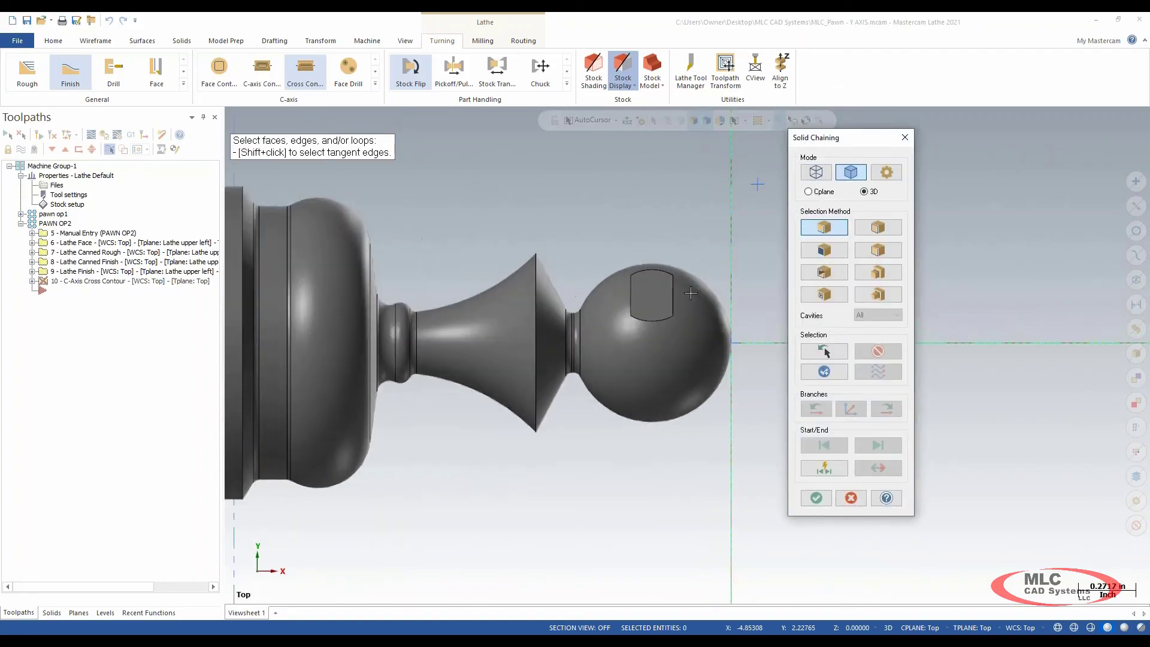
middle_drag(655, 223, 702, 283)
scroll(713, 294, up, 4)
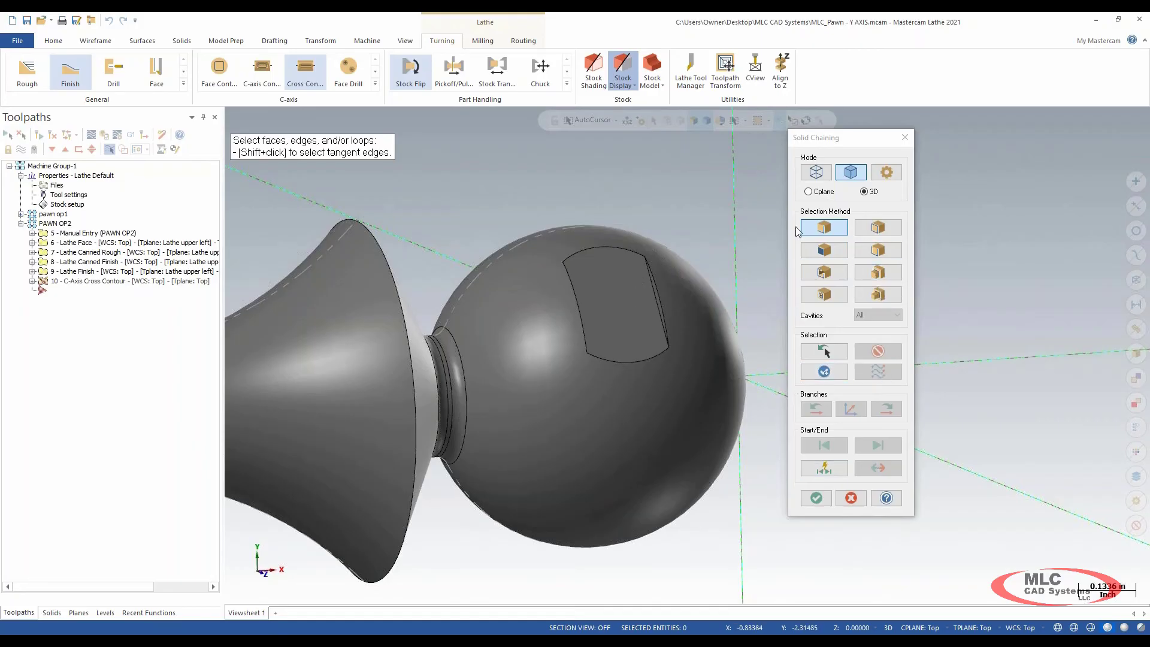
scroll(638, 324, up, 1)
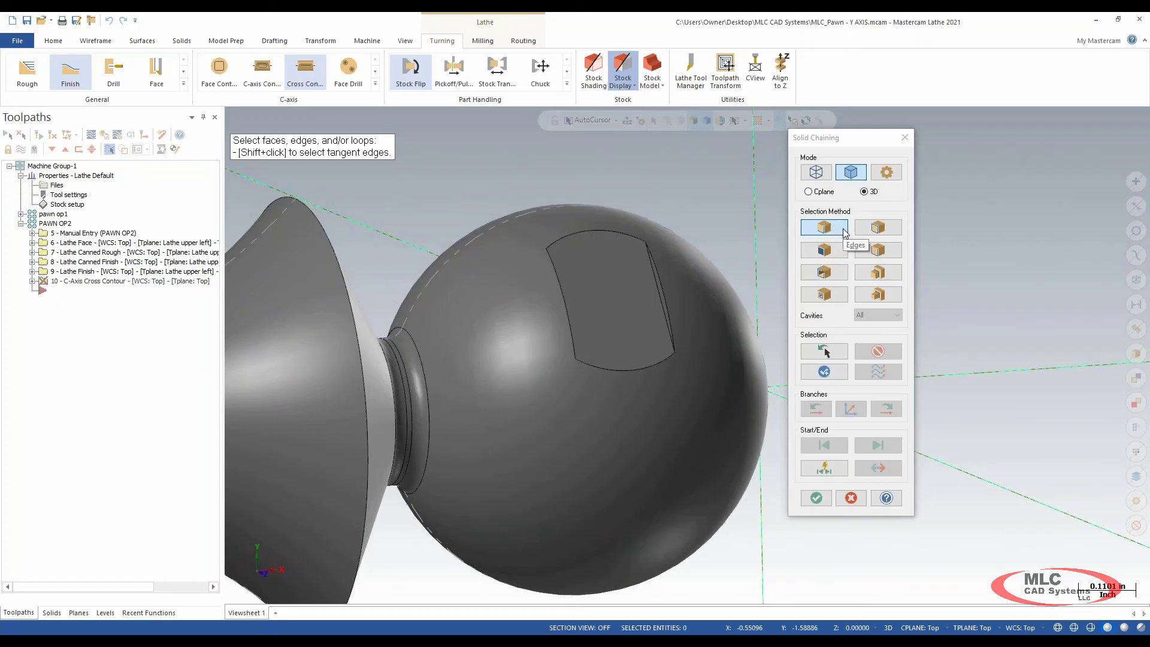
scroll(602, 344, up, 1)
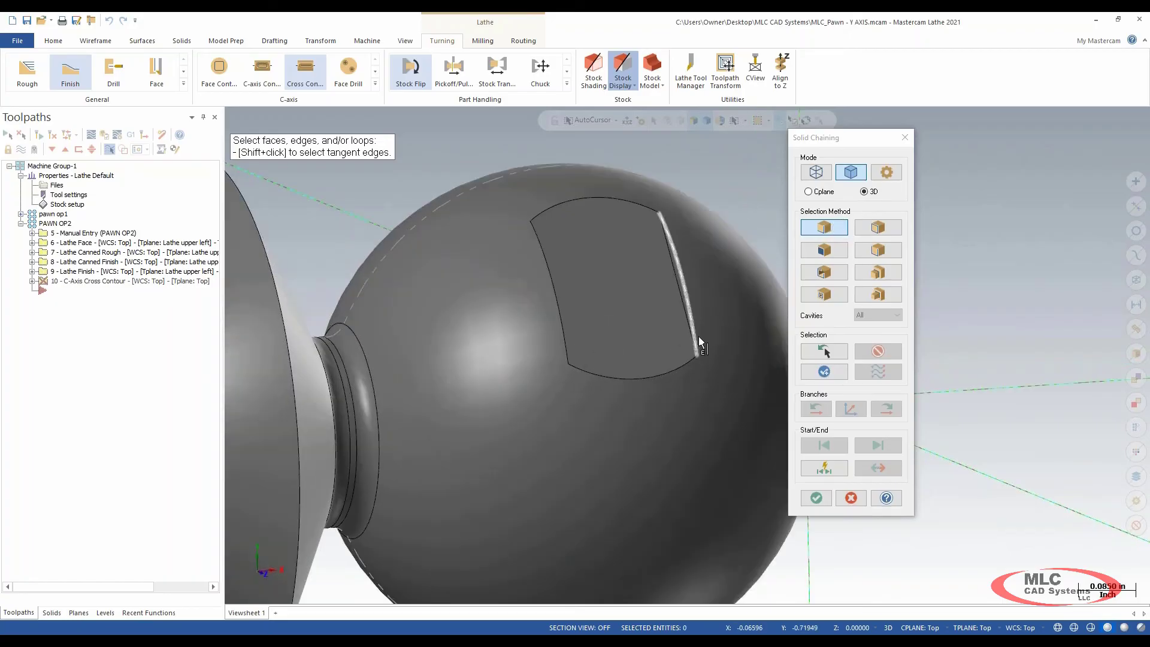
click(686, 324)
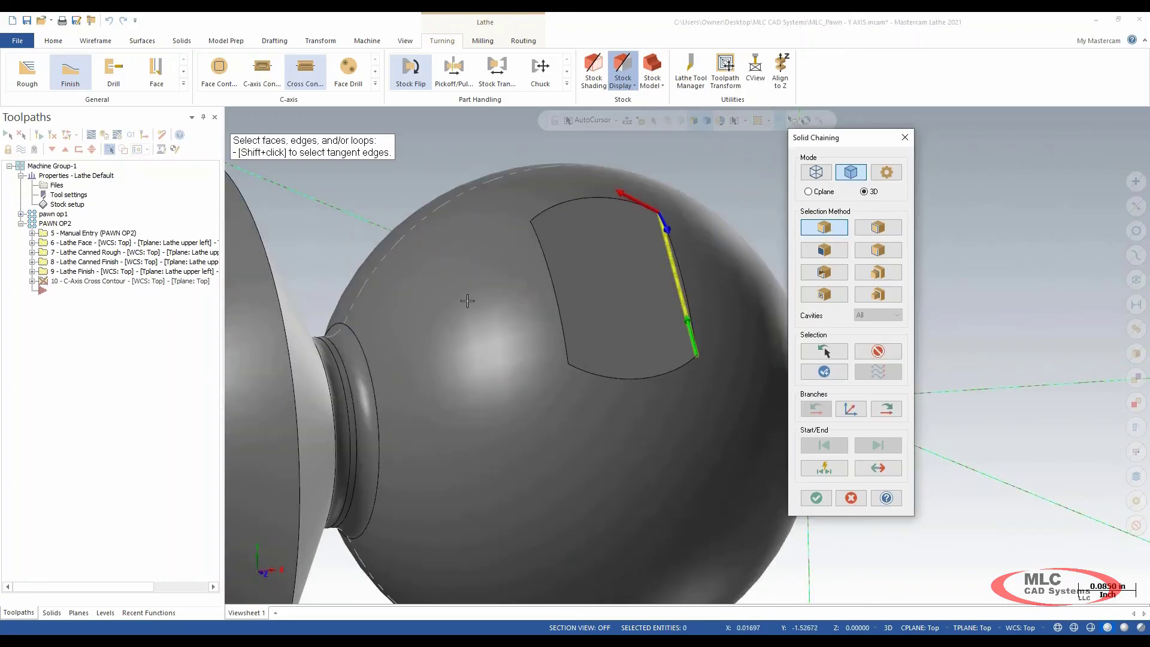
Examine the chained edge, its direction arrows and the flat on the ball from several angles
scroll(468, 346, down, 1)
scroll(468, 346, down, 4)
middle_drag(665, 309, 570, 318)
scroll(689, 257, up, 4)
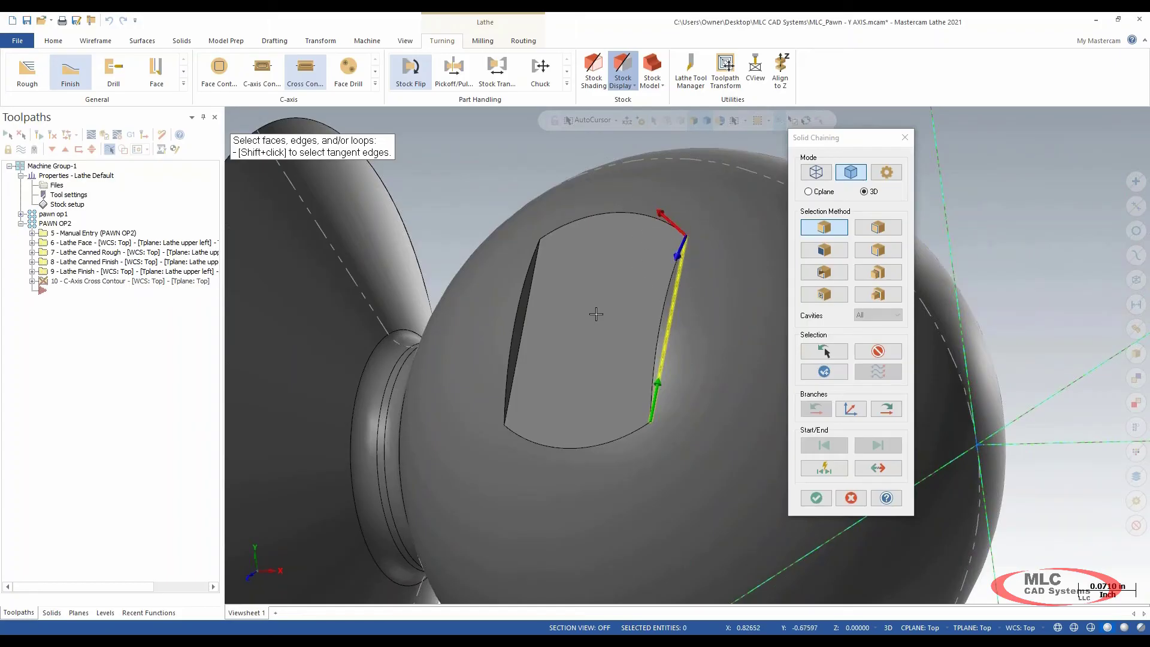
scroll(595, 310, down, 3)
middle_drag(500, 209, 593, 210)
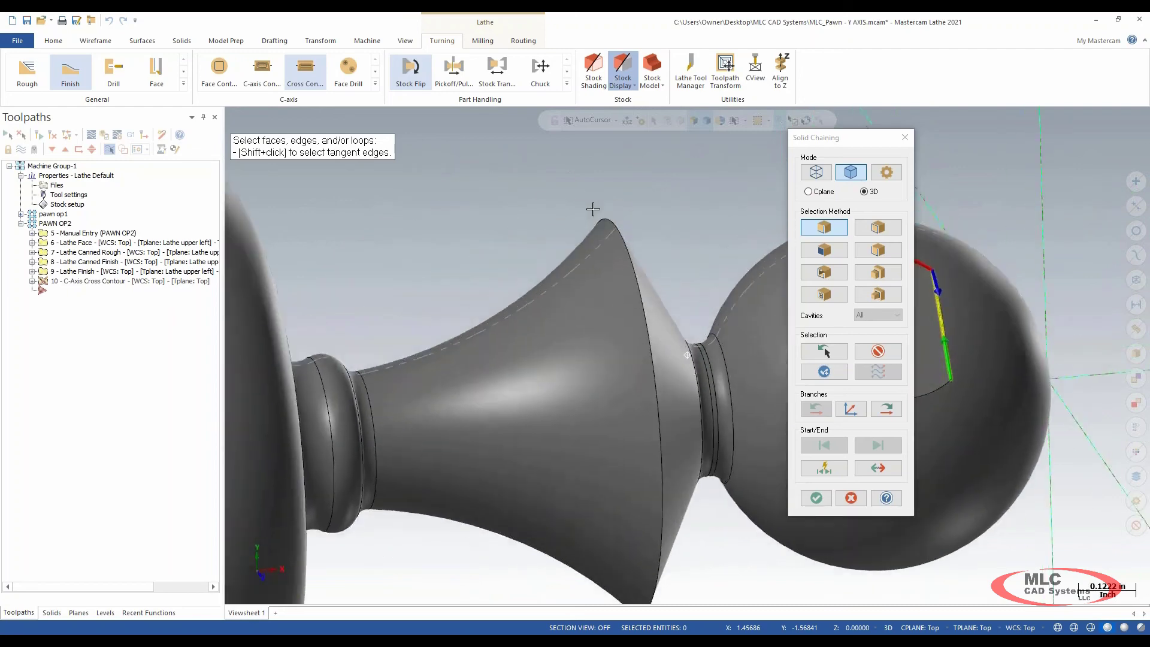
scroll(465, 213, down, 2)
scroll(377, 211, down, 2)
scroll(749, 248, up, 5)
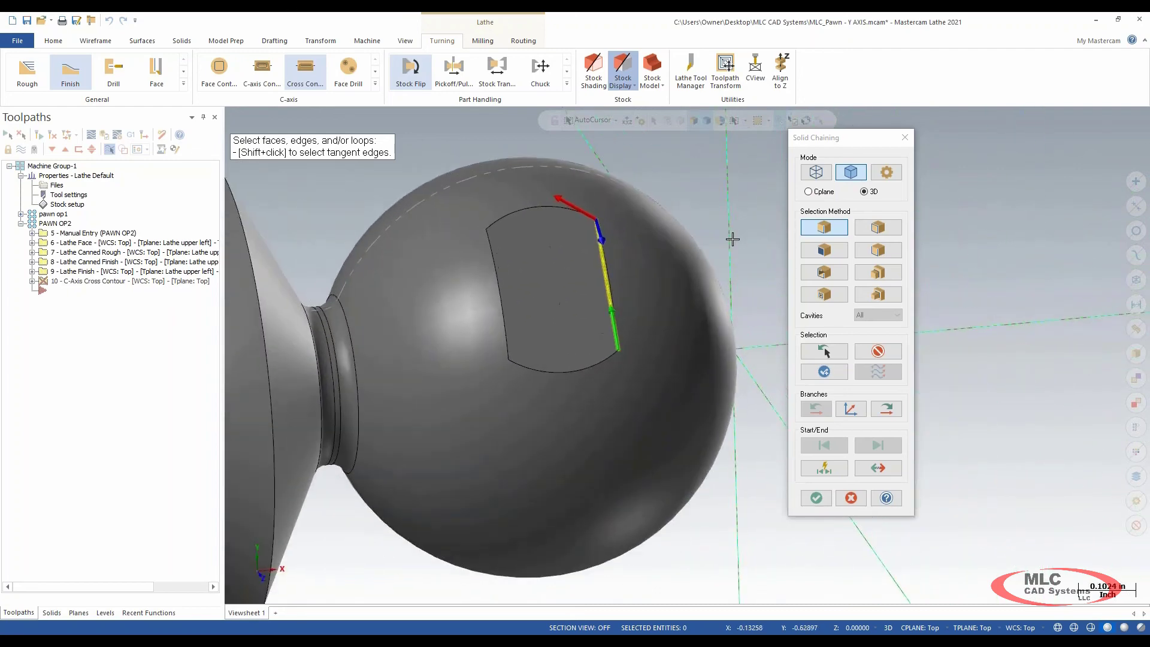
middle_drag(732, 238, 771, 242)
scroll(592, 265, up, 2)
middle_drag(583, 326, 594, 331)
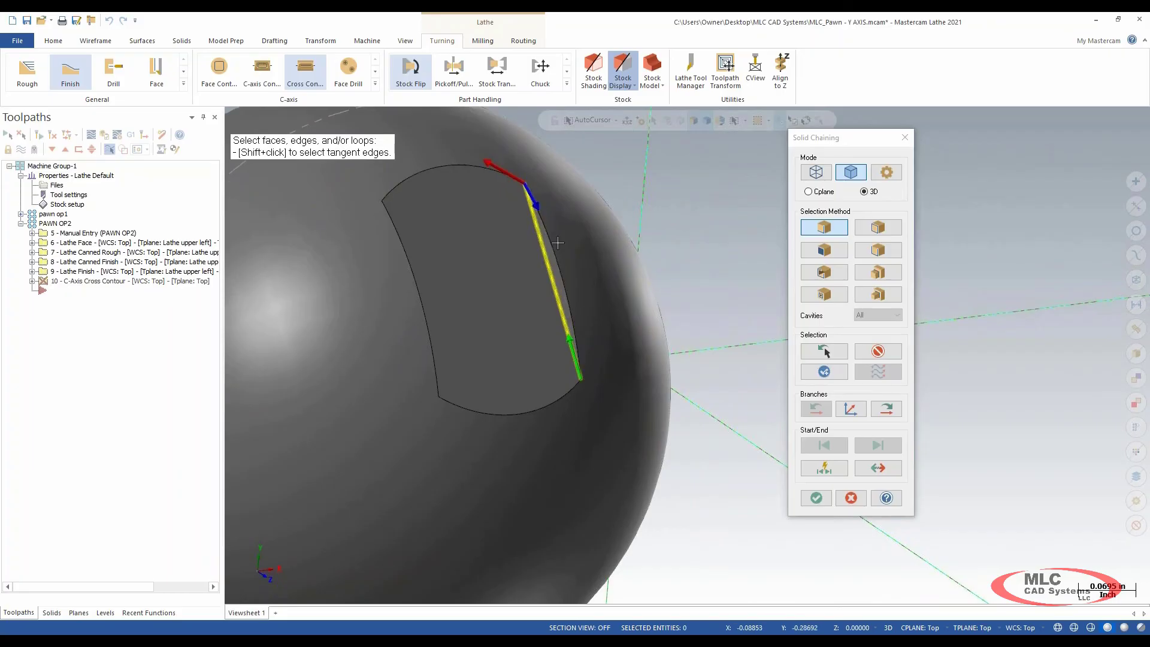
scroll(751, 216, down, 4)
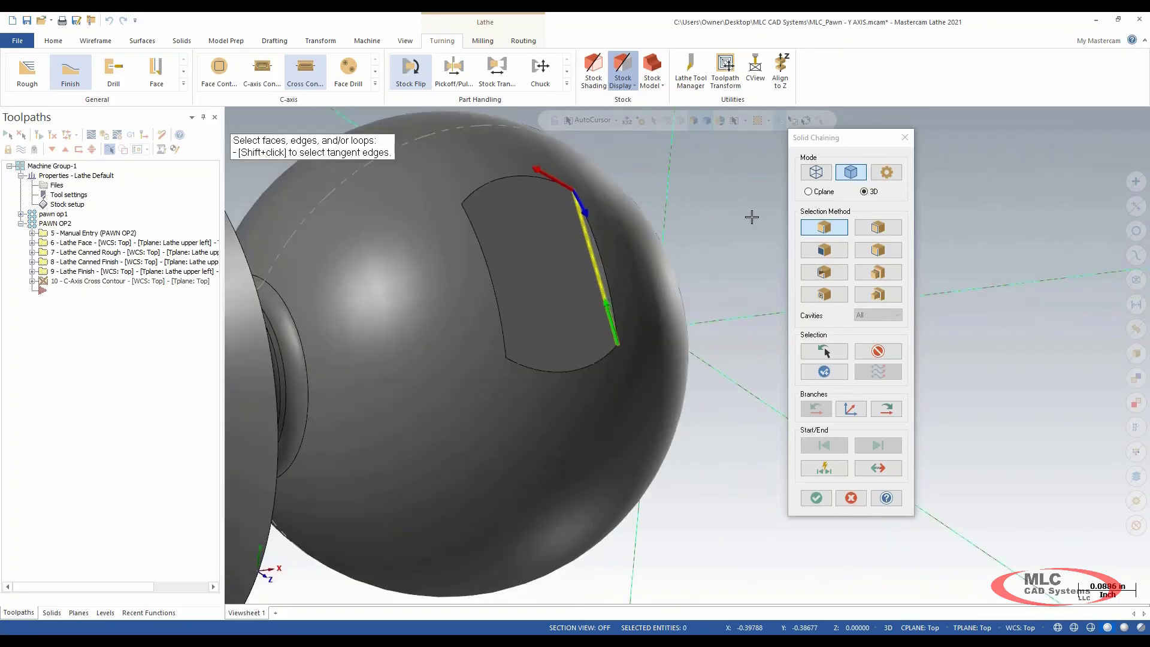
middle_drag(711, 504, 697, 503)
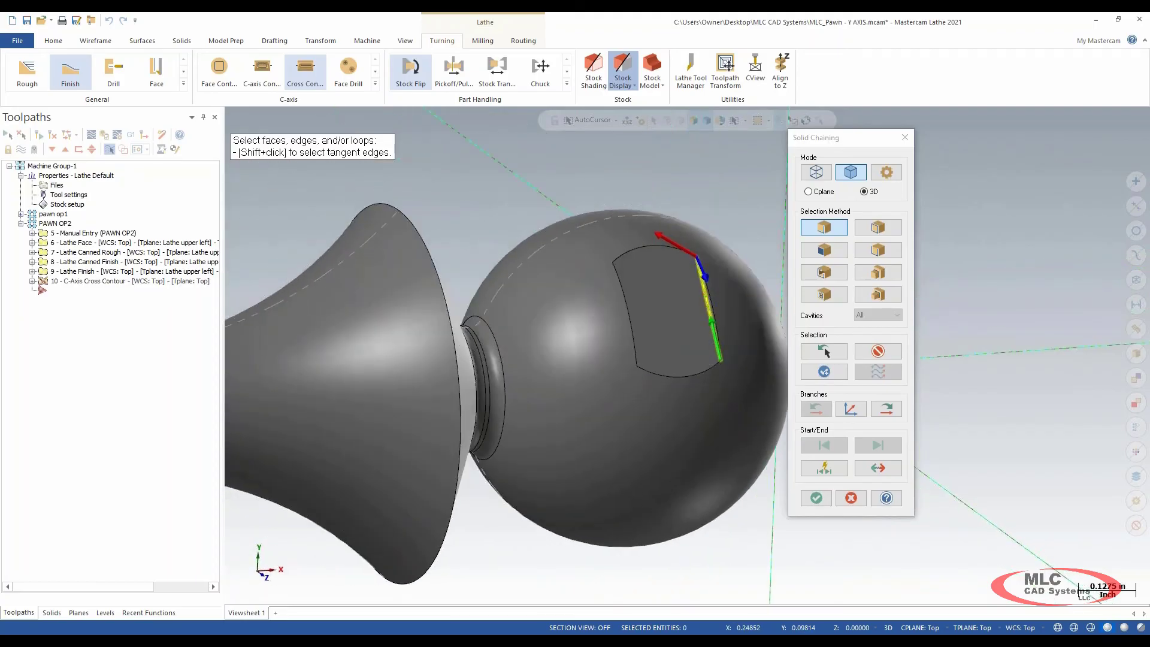
Chain the opposite straight edge of the flat, on the neck side, in the reverse direction and accept the chains
scroll(560, 266, down, 2)
scroll(630, 383, down, 3)
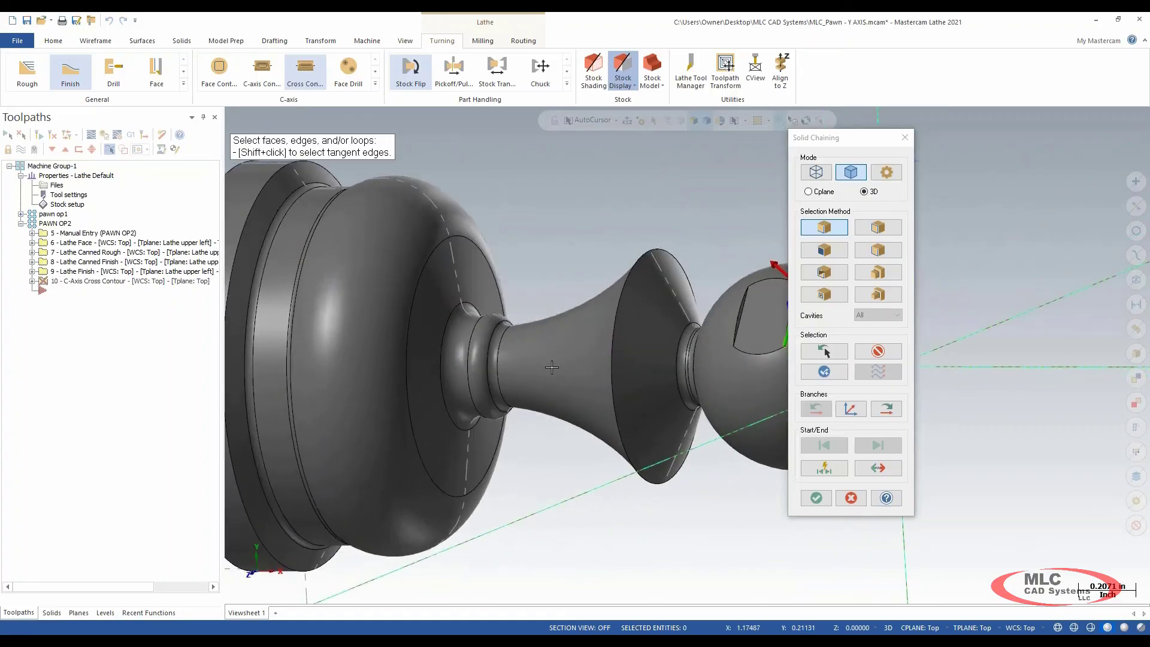
scroll(693, 312, up, 6)
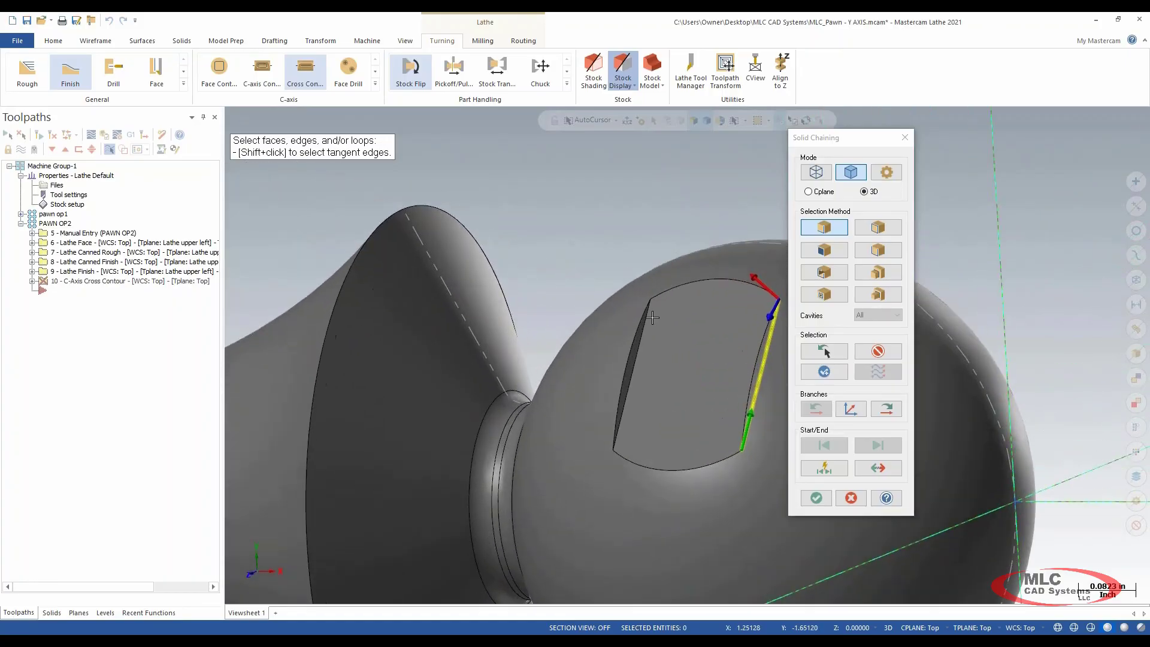
click(651, 315)
middle_drag(651, 315, 518, 226)
scroll(517, 224, down, 4)
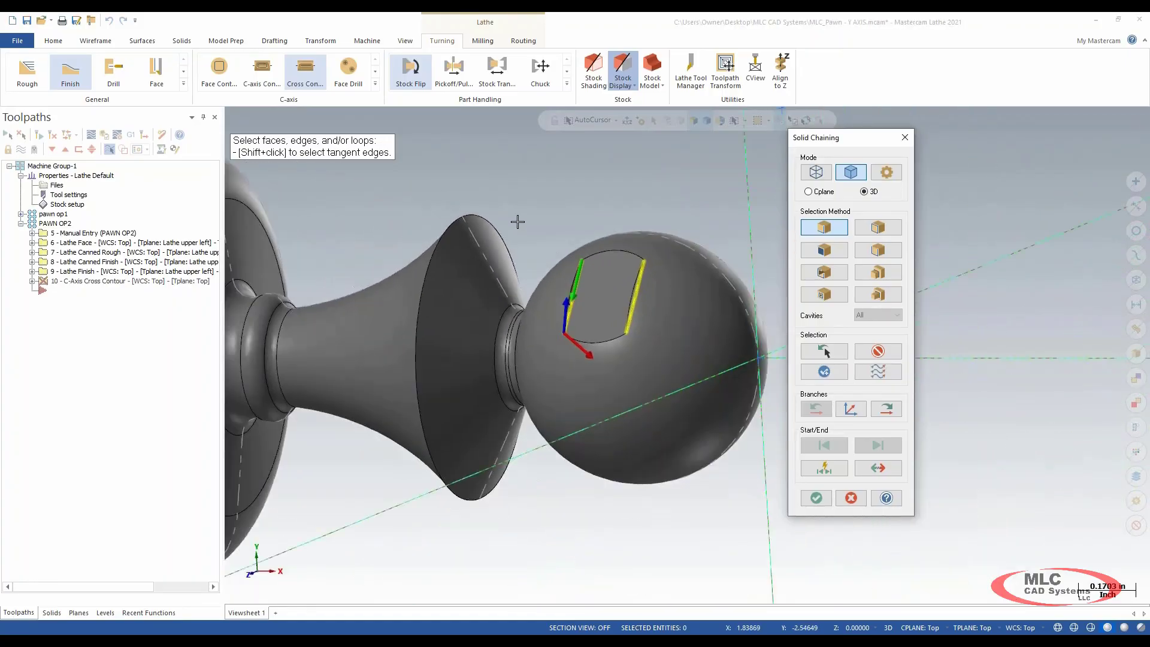
middle_drag(528, 195, 570, 200)
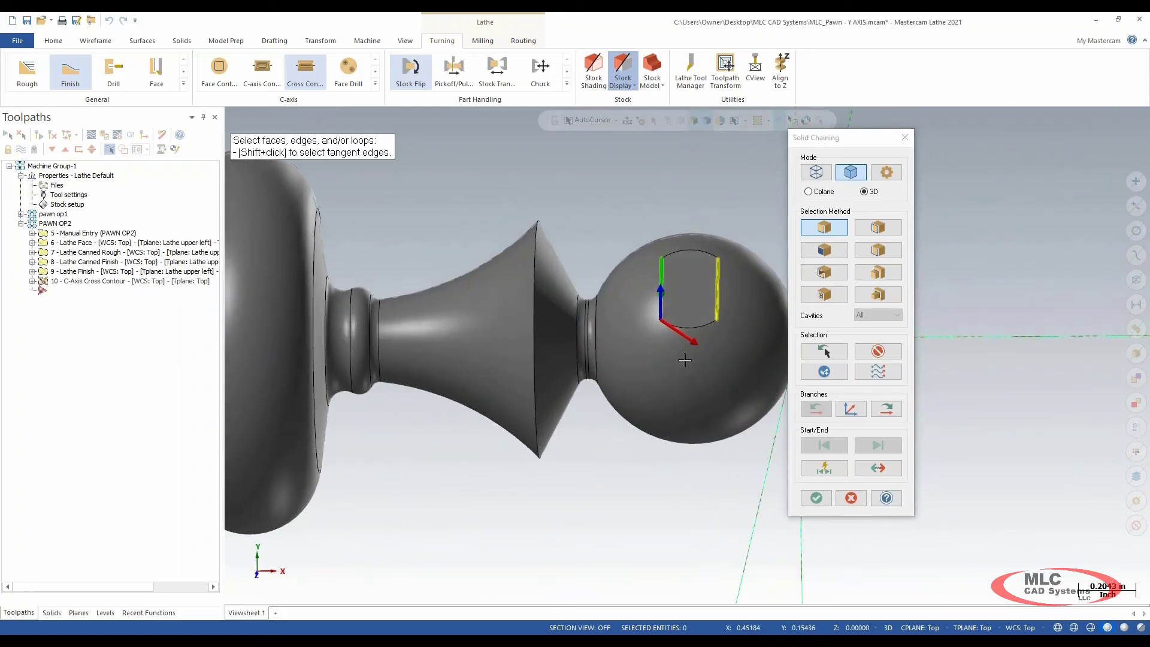
click(817, 499)
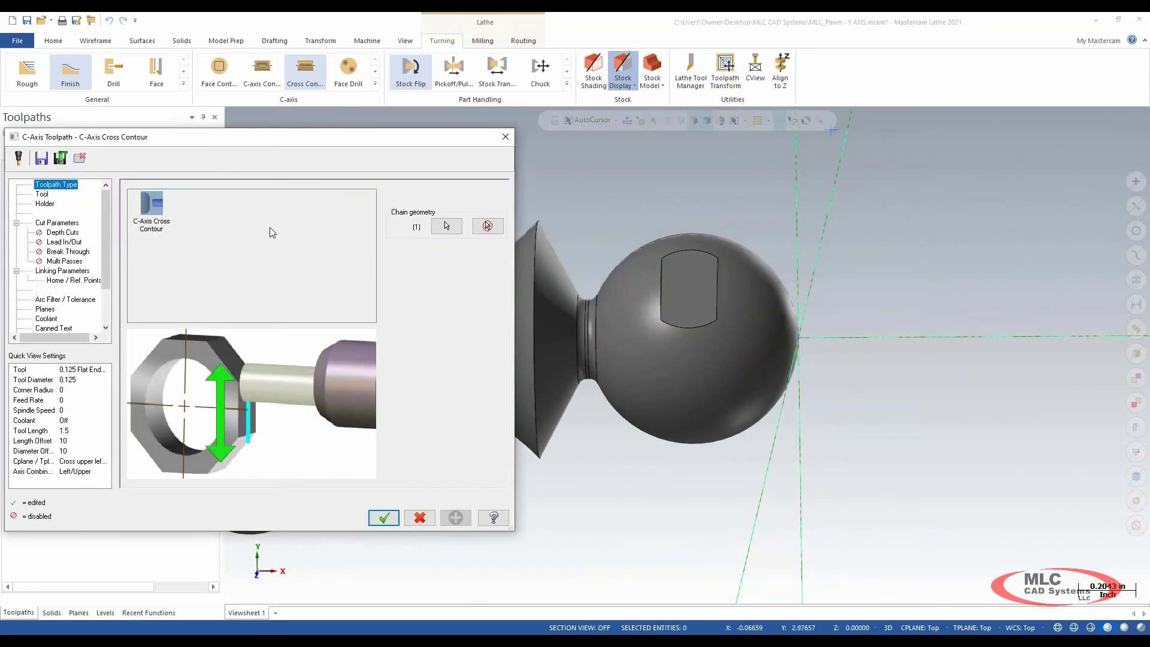
Select the 0.125 Flat Endmill for the cross contour and set feed rate 15 and spindle speed 1200
click(42, 194)
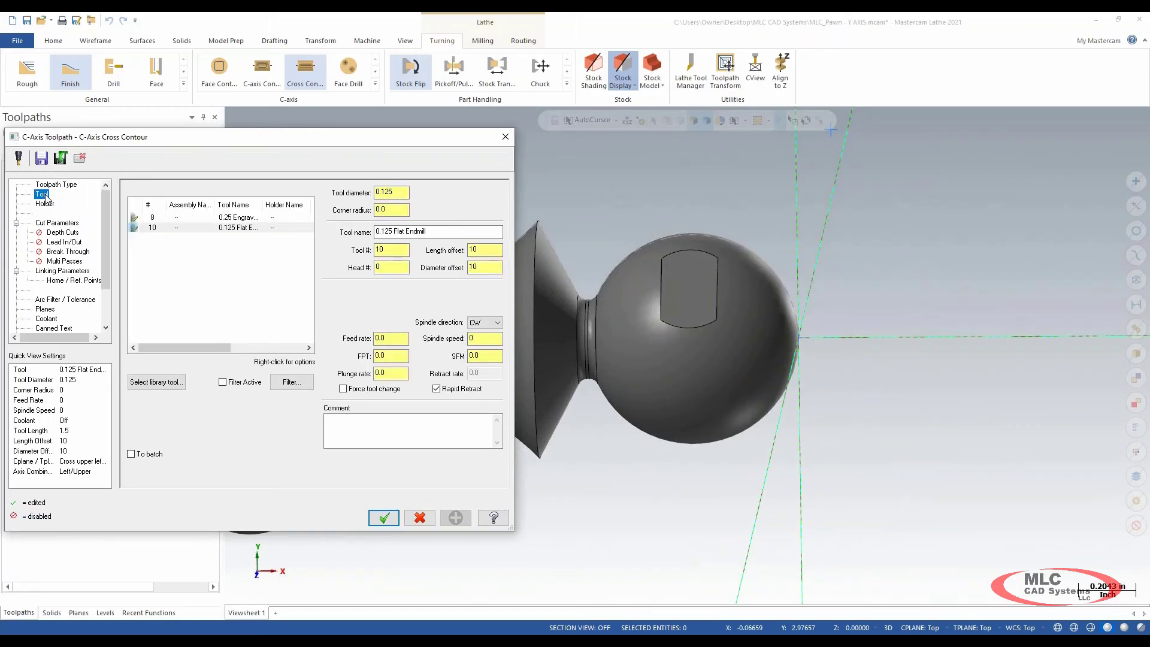
click(241, 229)
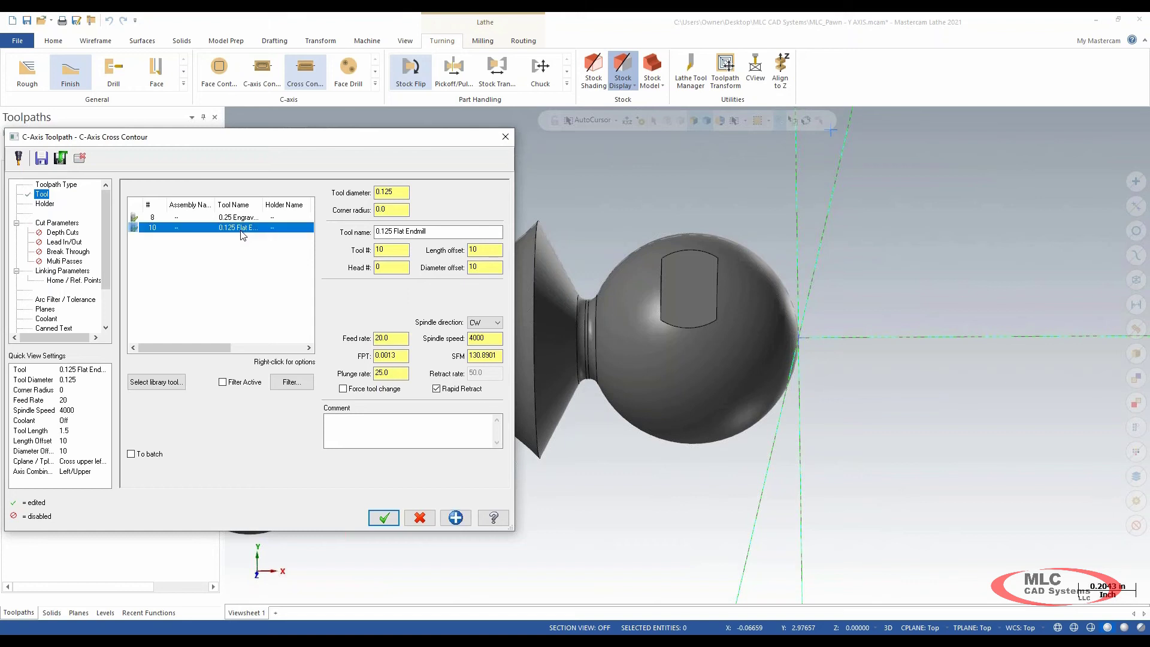
double_click(386, 339)
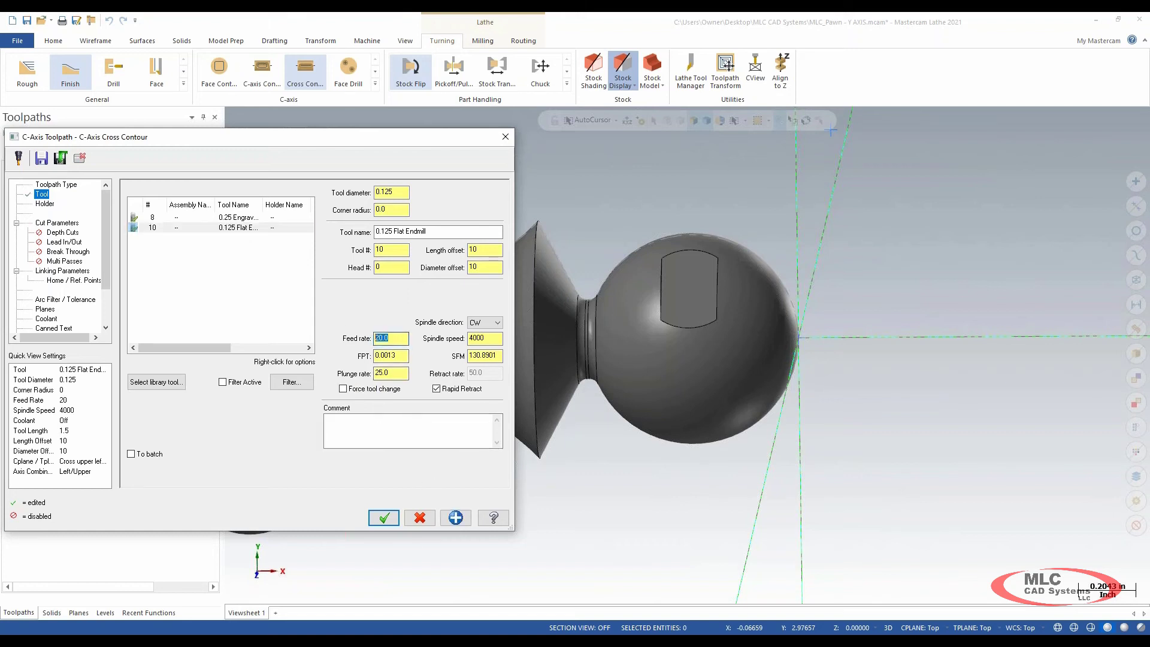
key(Tab)
key(Tab)
drag(488, 339, 343, 322)
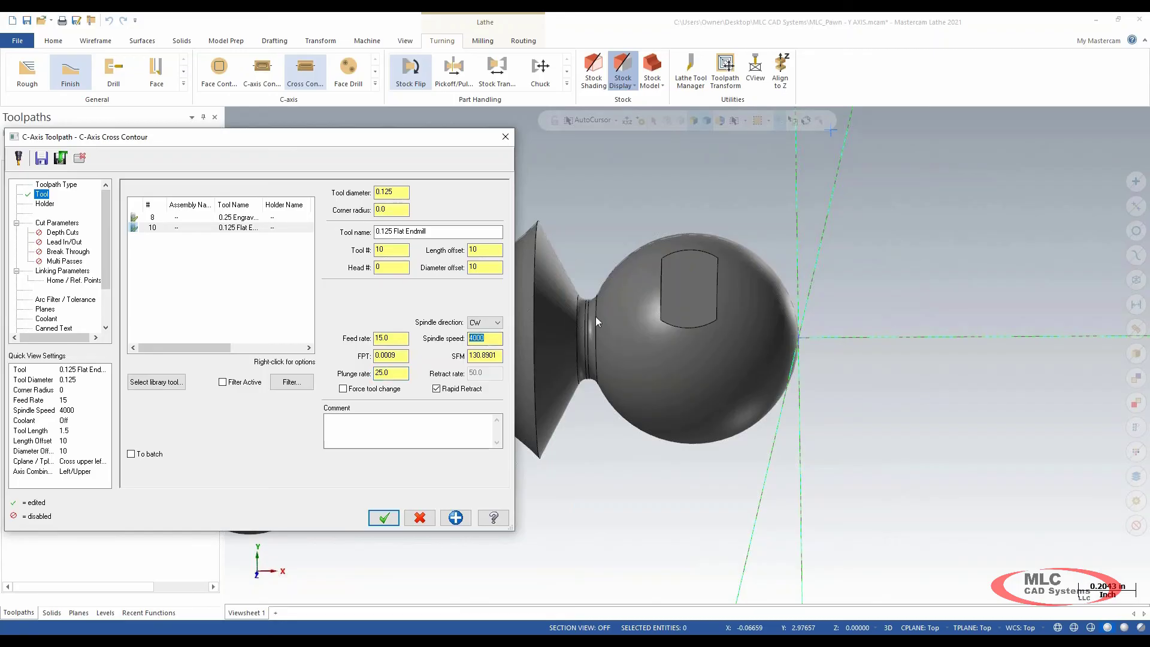
text(1200)
key(Tab)
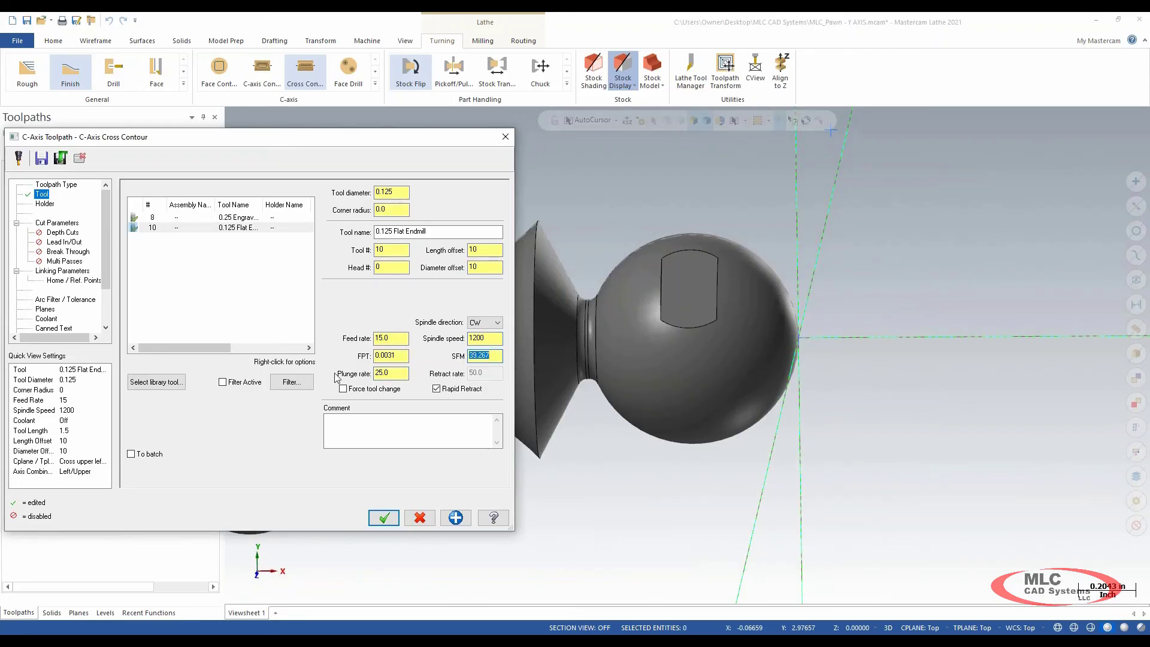
Set the plunge rate to 5, force a tool change and enter the comment "MILL SLOT END OP2"
click(394, 373)
text(5)
click(343, 389)
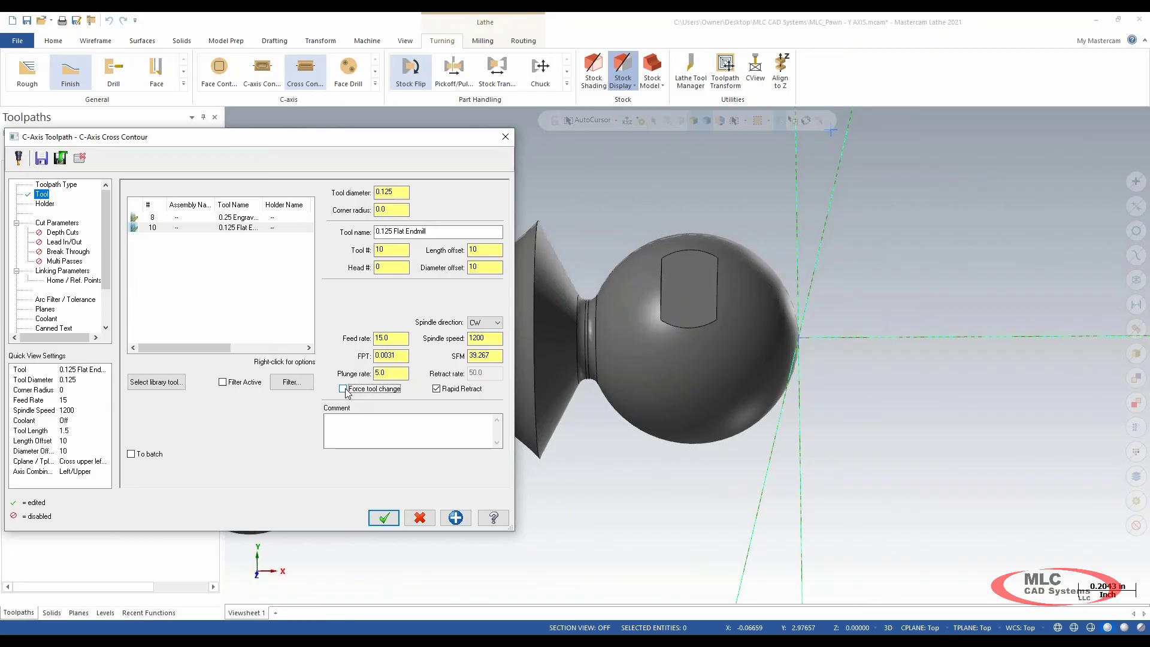
click(377, 423)
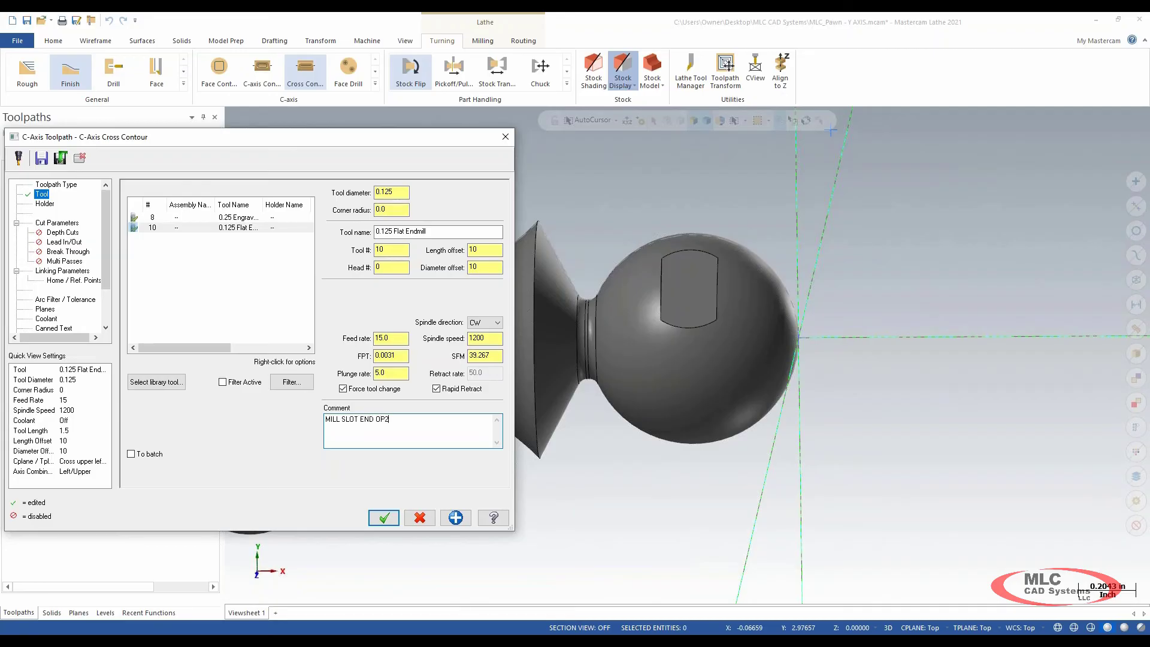
Set cutter compensation to Wear with the direction Left in the cut parameters, and open the lead in/out settings
click(52, 223)
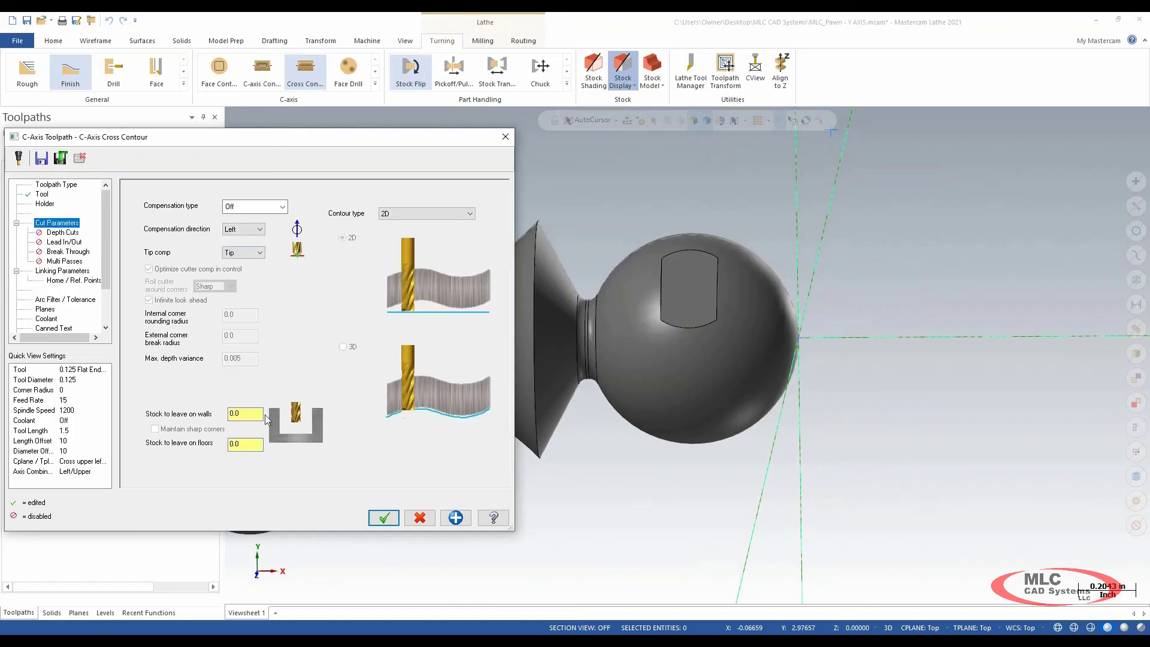
click(240, 206)
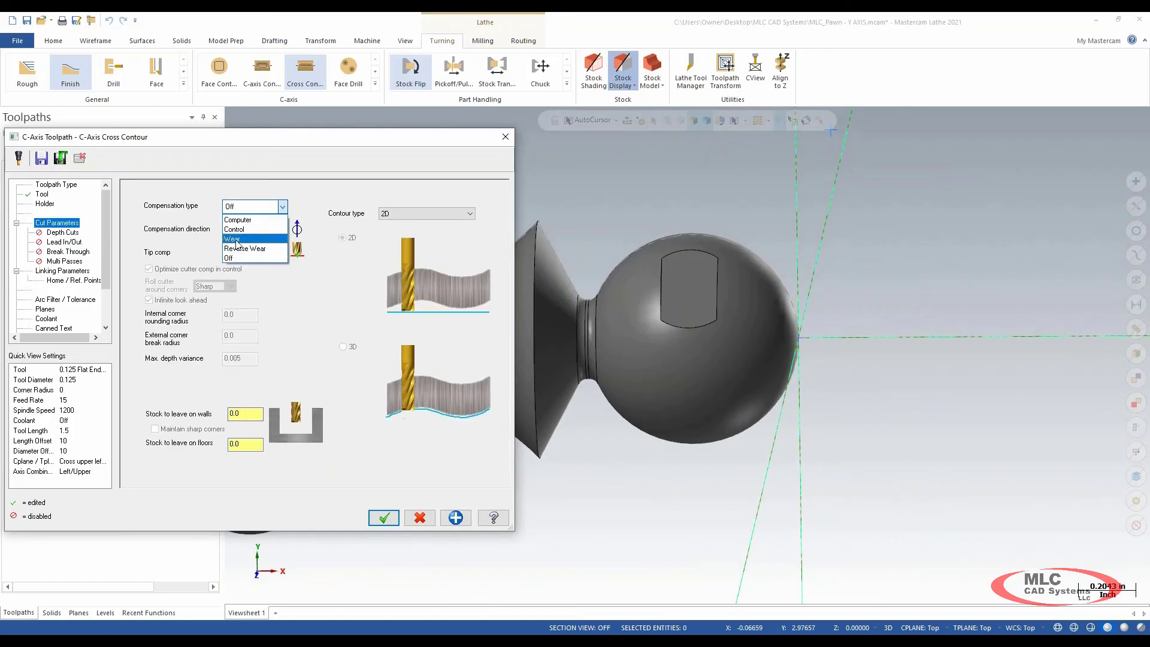
click(237, 240)
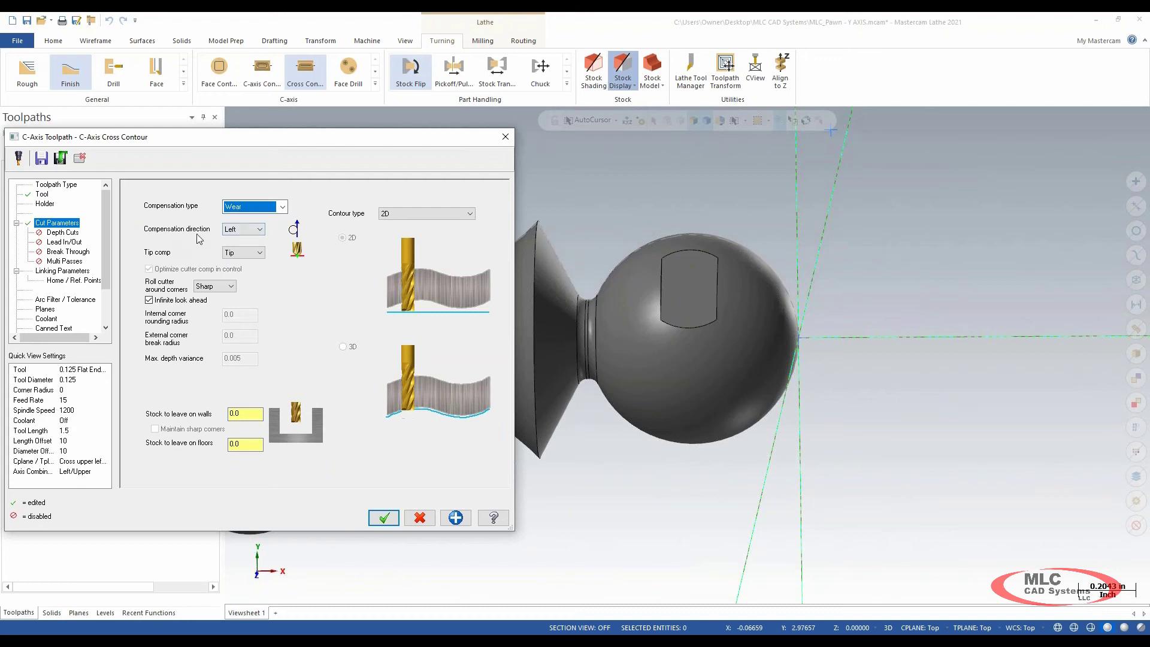
click(244, 230)
click(241, 241)
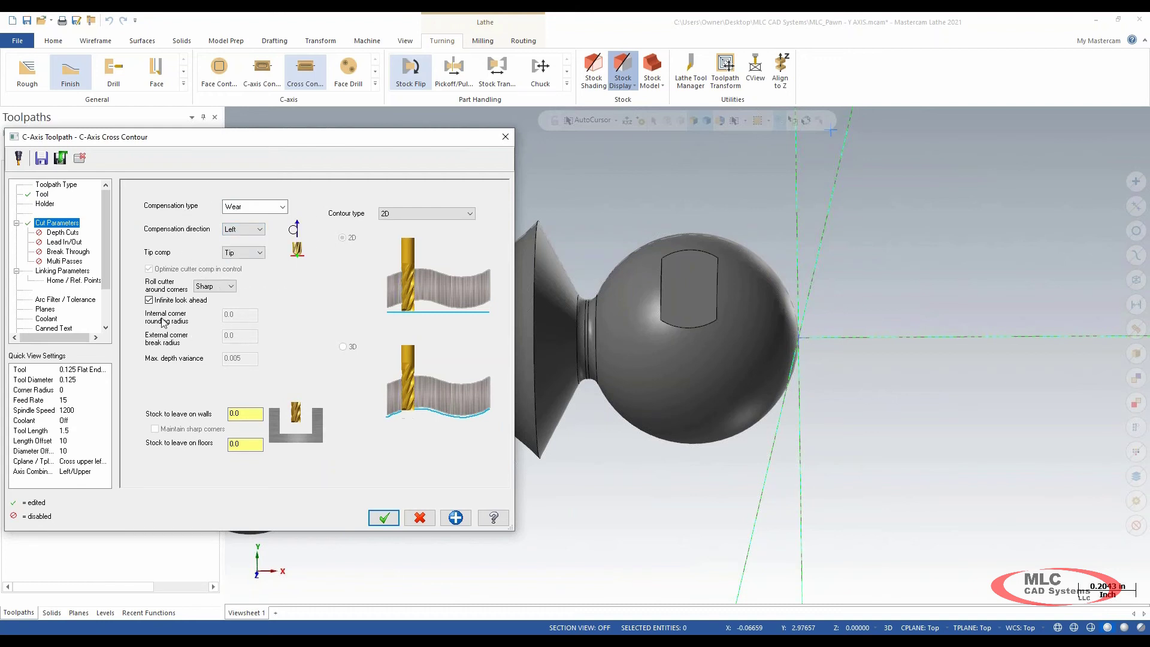
click(66, 242)
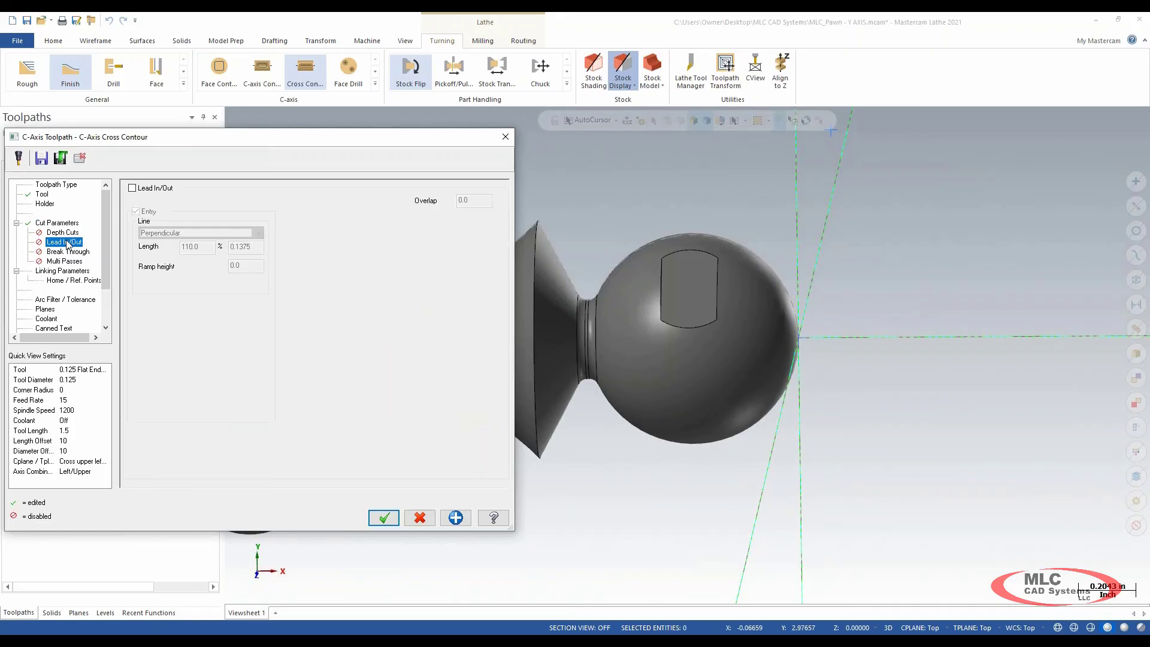
Enable lead in/out with tangent entry and exit lines, setting both line lengths to 60%
click(132, 188)
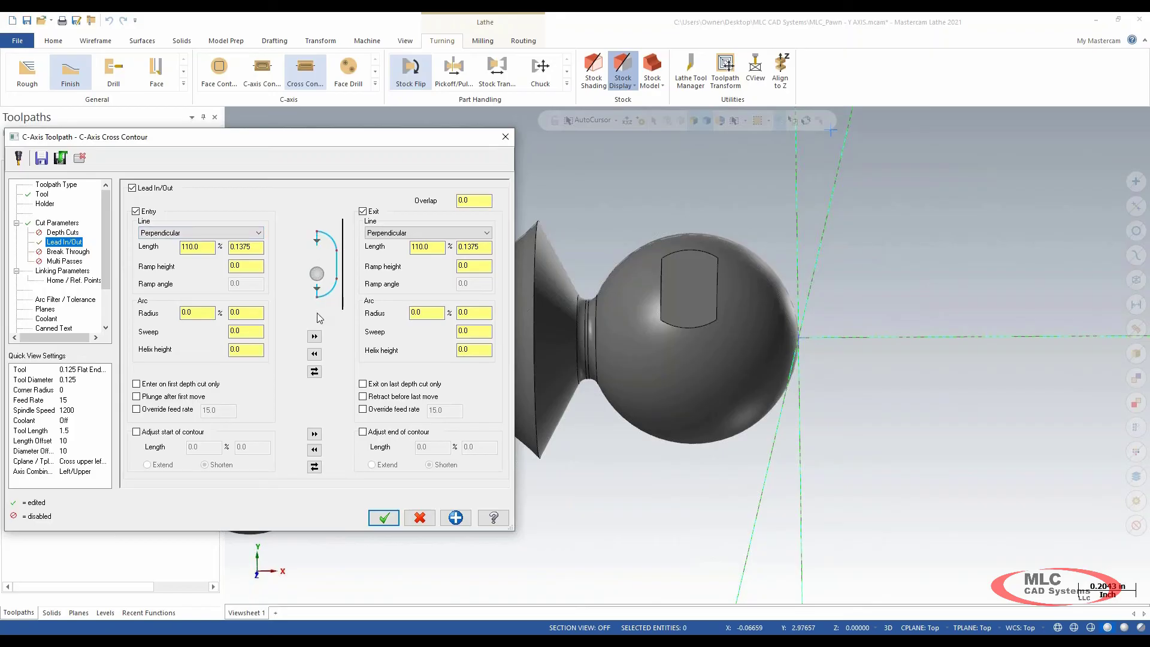
click(220, 234)
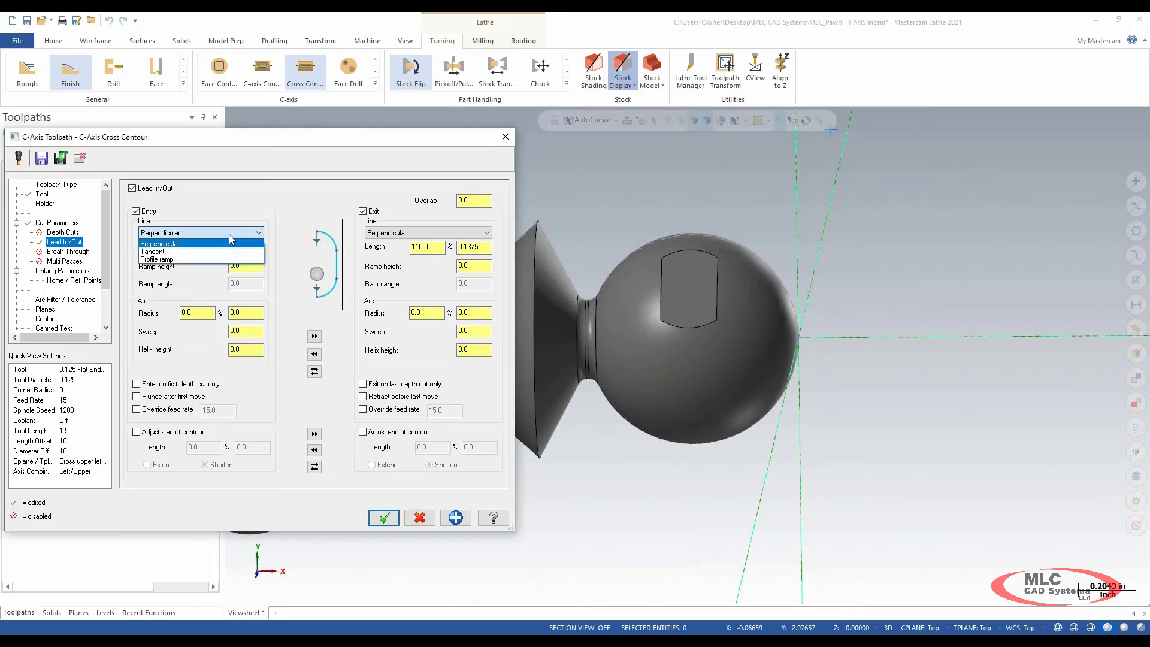
click(174, 253)
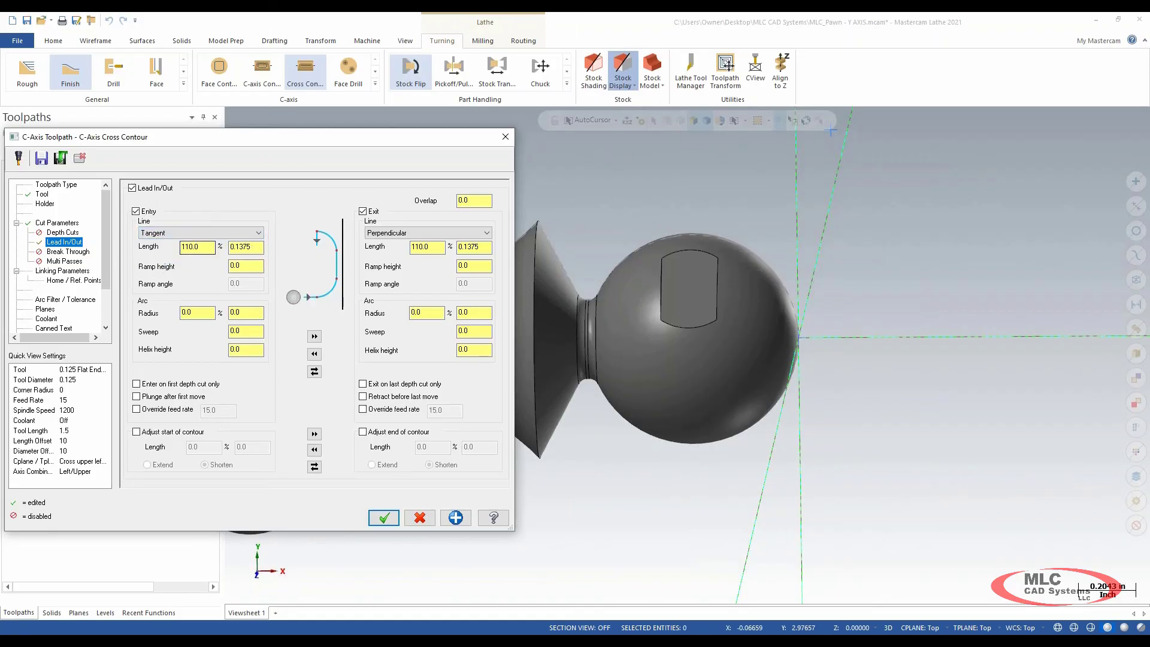
click(403, 233)
click(396, 252)
double_click(198, 246)
text(60)
key(Tab)
key(Tab)
key(Tab)
click(315, 337)
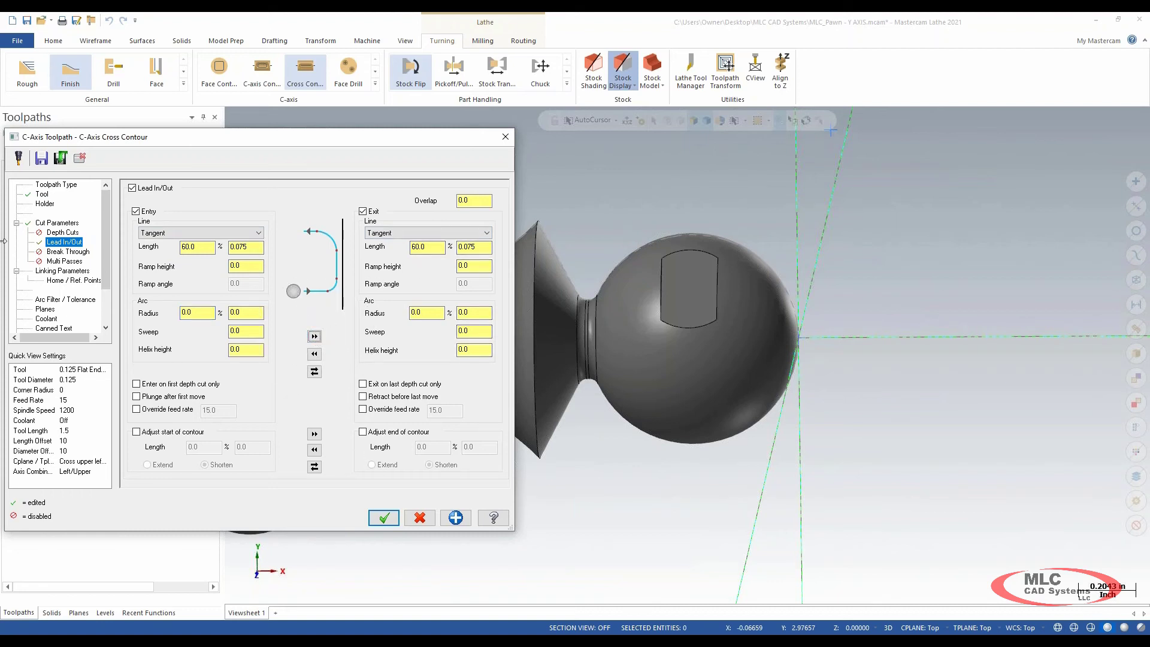
Set the linking clearance to 0.5 and use clearance only at the start and end of the operation
click(57, 271)
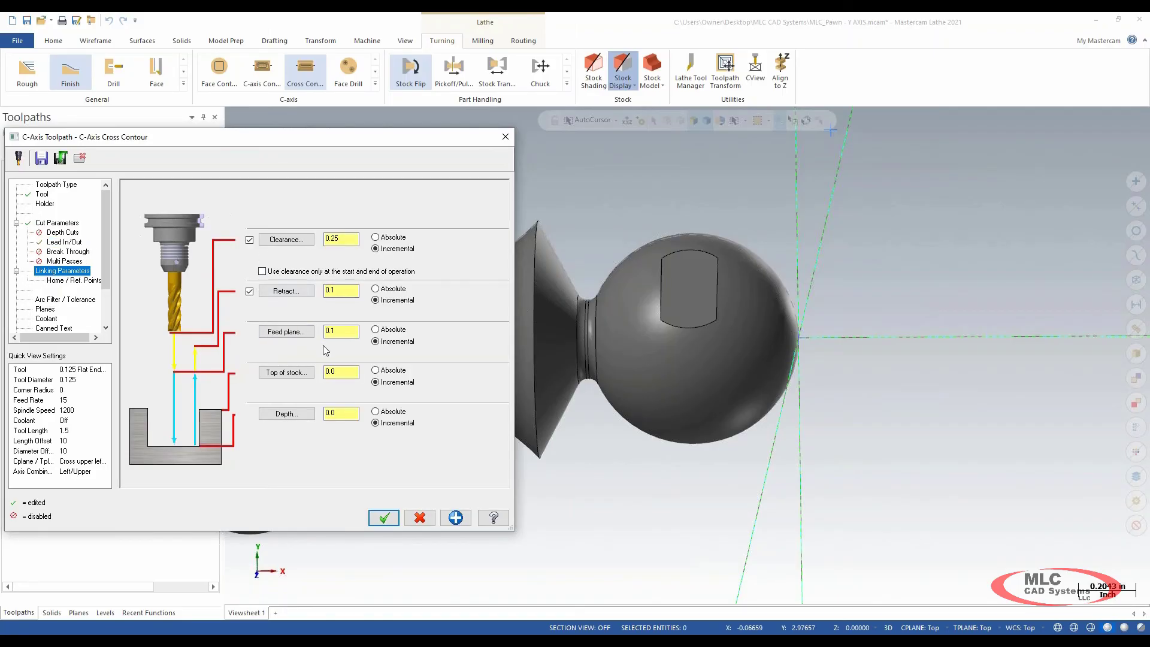
click(262, 271)
click(331, 240)
text(.5)
key(Tab)
drag(349, 413, 221, 399)
key(ctrl)
Turn flood coolant on and accept the C-axis cross contour toolpath
click(36, 319)
click(327, 253)
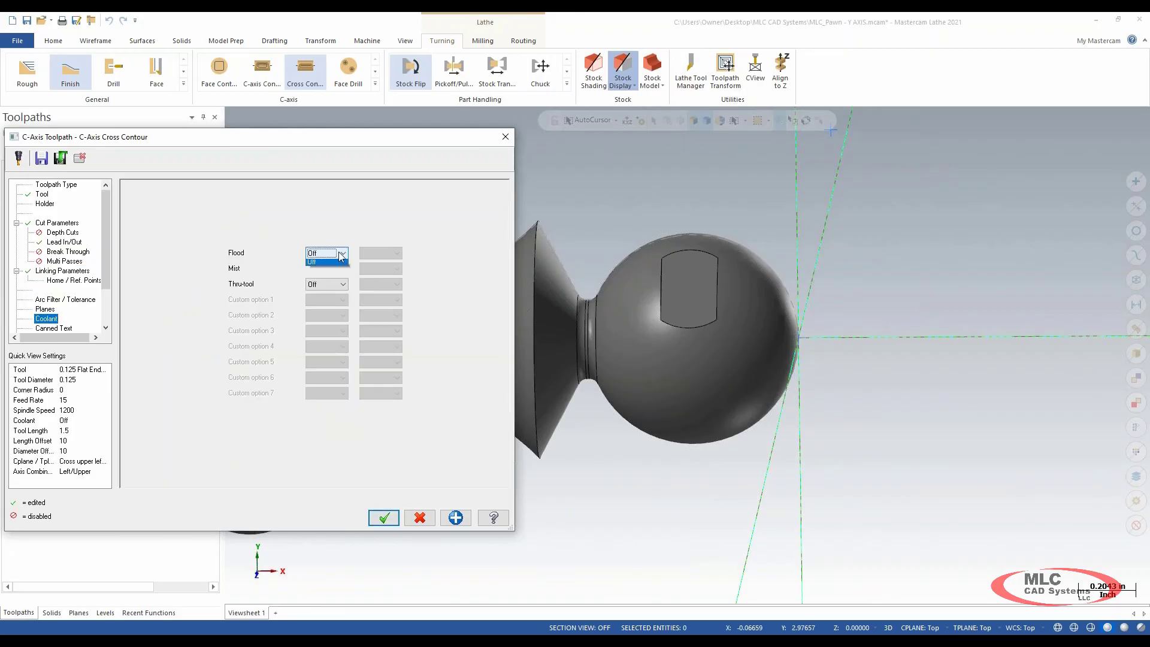
click(323, 280)
click(383, 517)
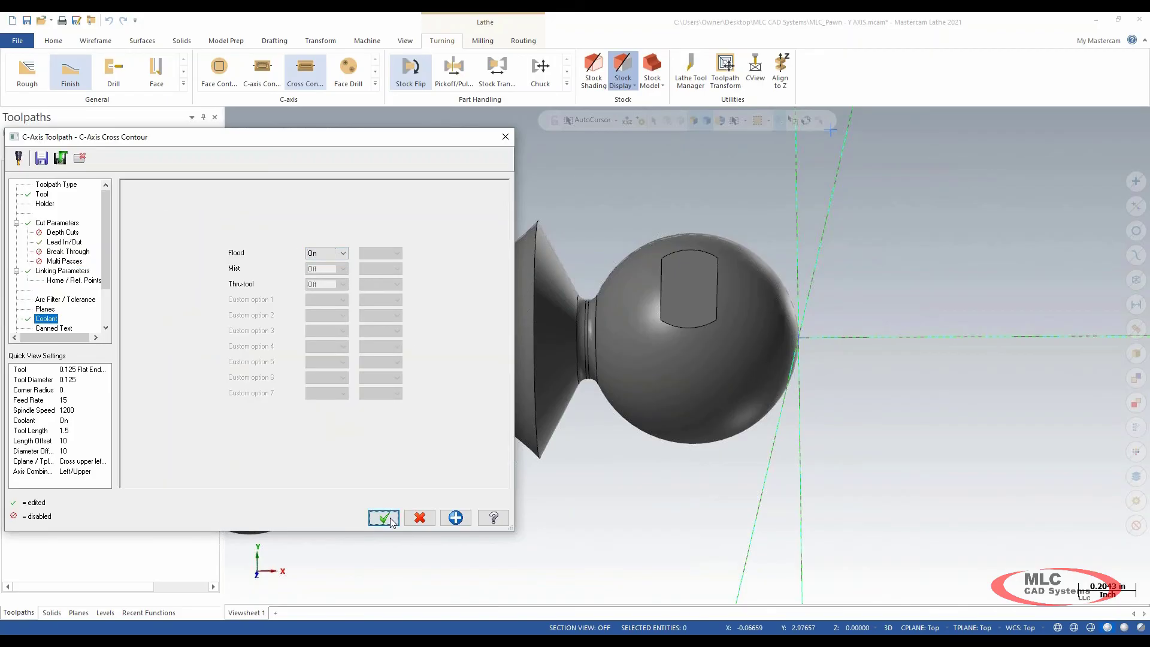
Inspect the cross contour toolpath on the ball and save the part file
scroll(732, 287, up, 1)
mouse_move(732, 288)
middle_down()
mouse_move(868, 259)
mouse_move(659, 224)
mouse_move(695, 359)
middle_up()
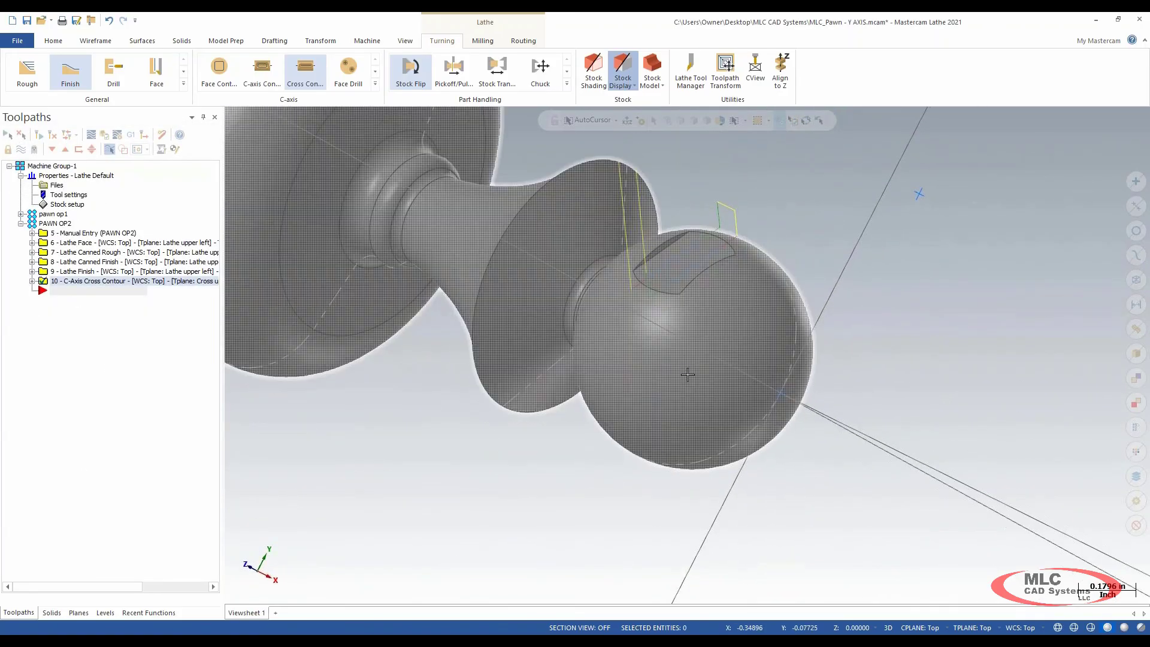
scroll(697, 358, down, 1)
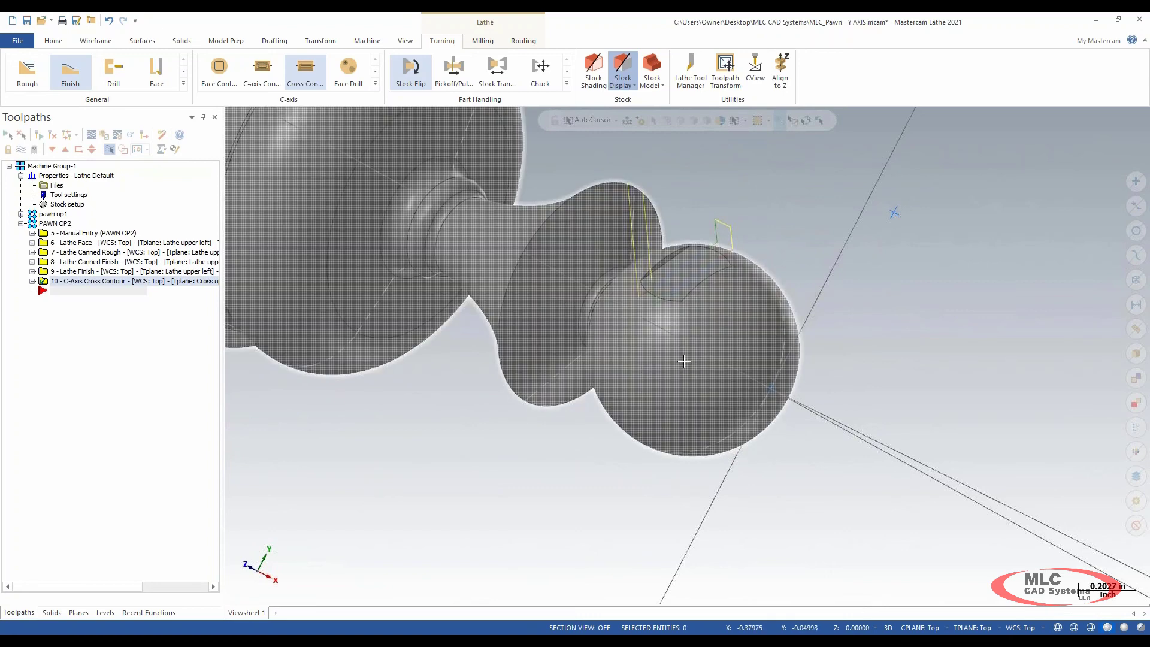
scroll(715, 398, down, 3)
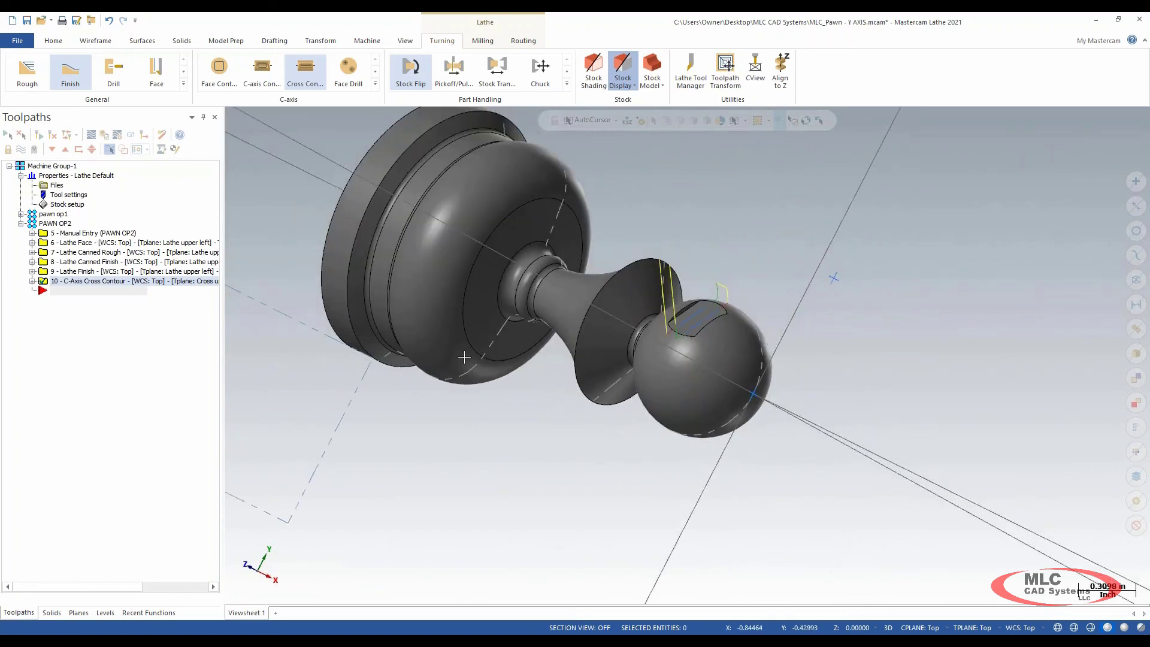
click(26, 22)
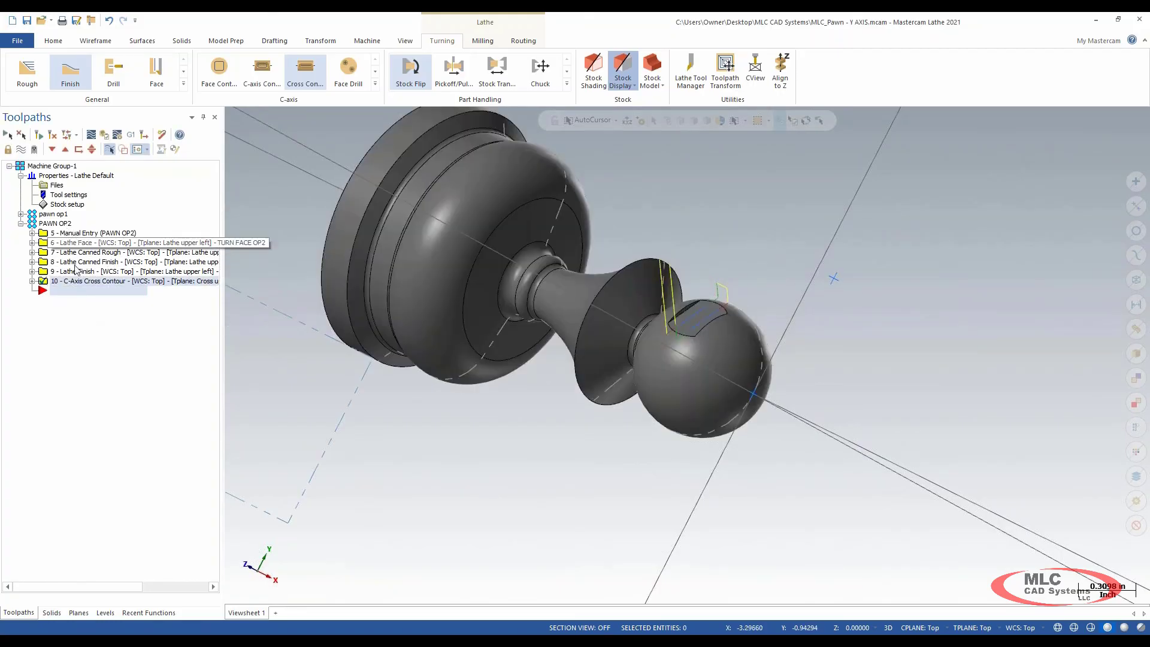
Copy the C-Axis Cross Contour operation after itself and move the insert arrow below the copy
click(60, 281)
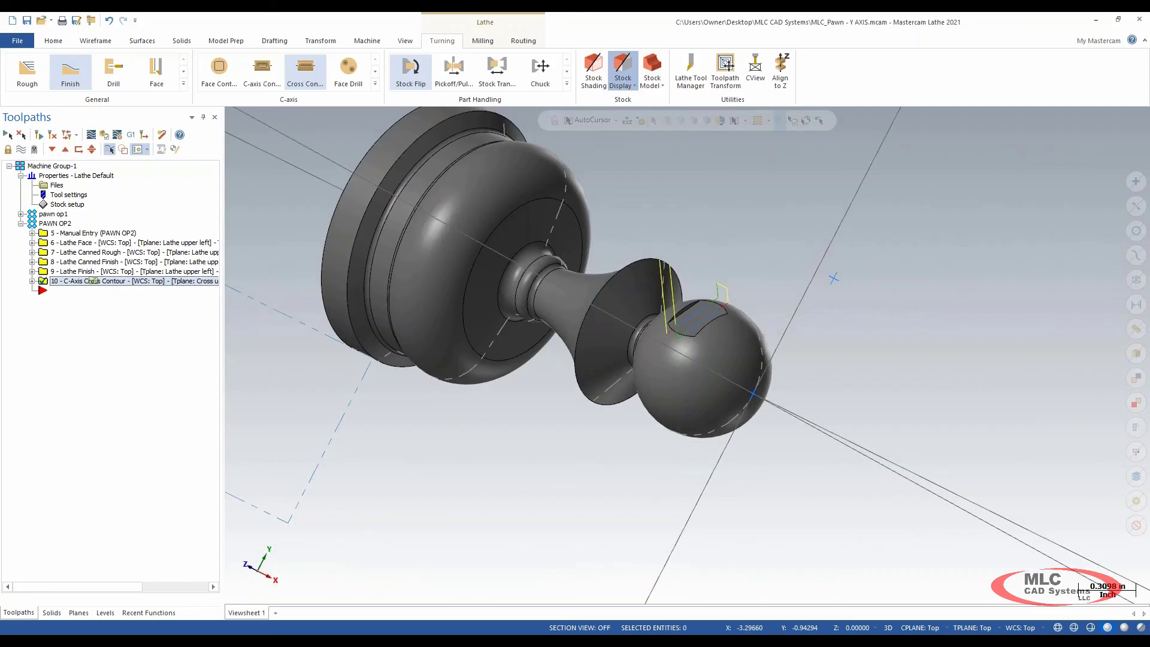
right_drag(93, 281, 111, 279)
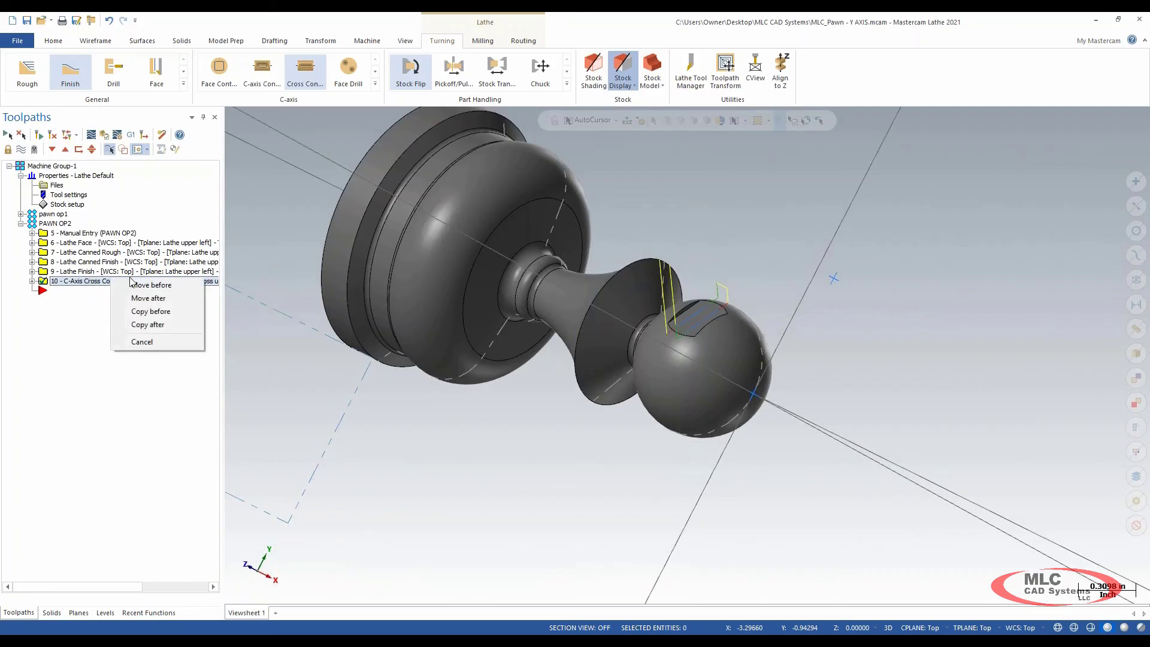
click(160, 326)
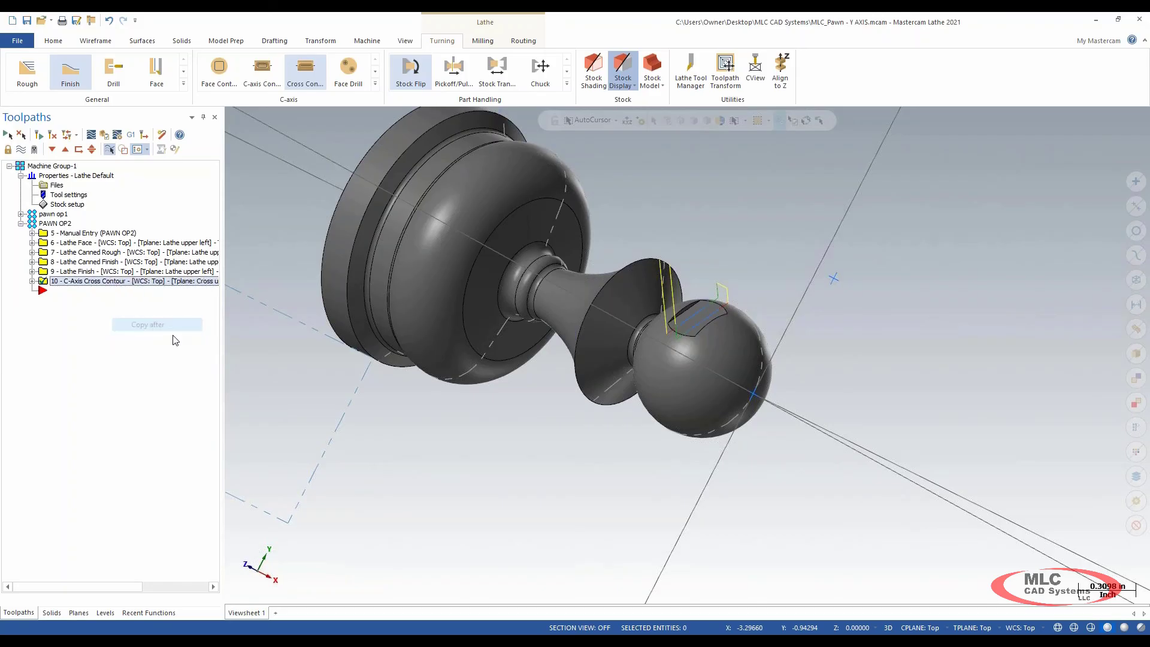
click(53, 150)
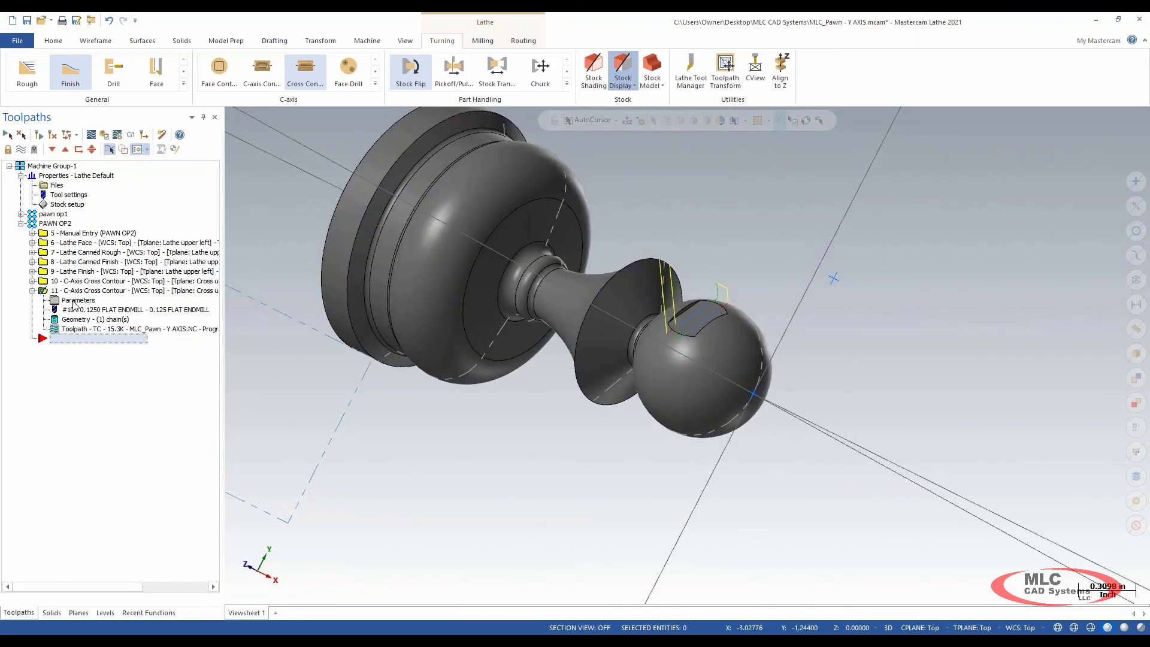
Rechain the copied cross contour's geometry, adding the flat's straight edge on the side away from the neck as a 3D solid chain
click(73, 302)
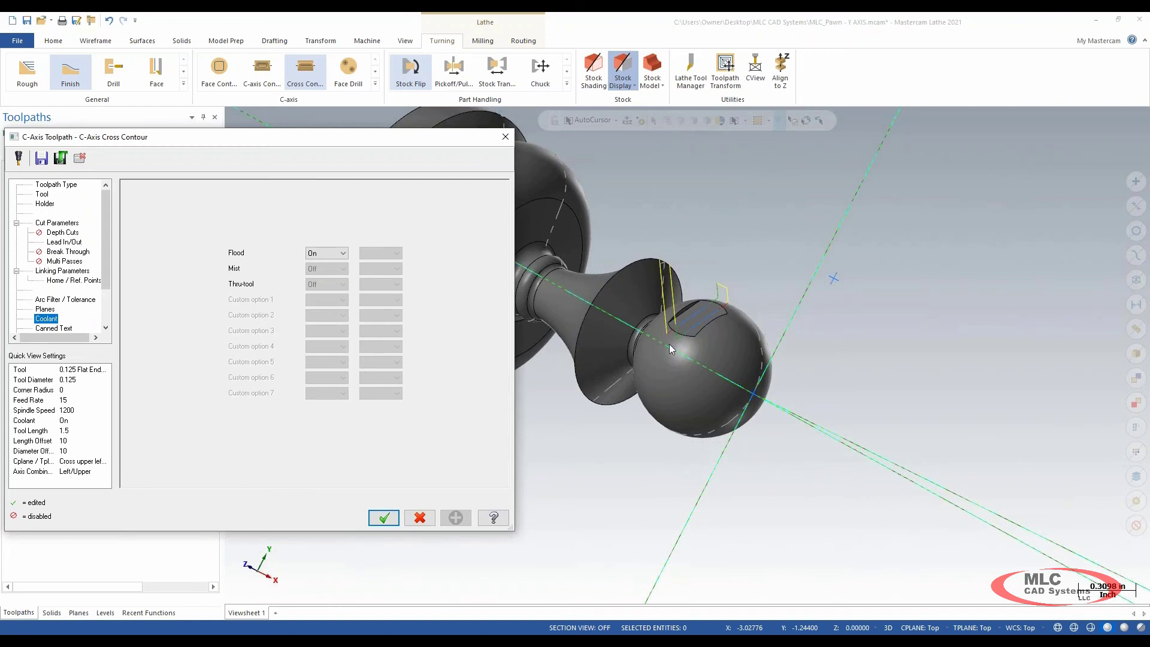
click(56, 184)
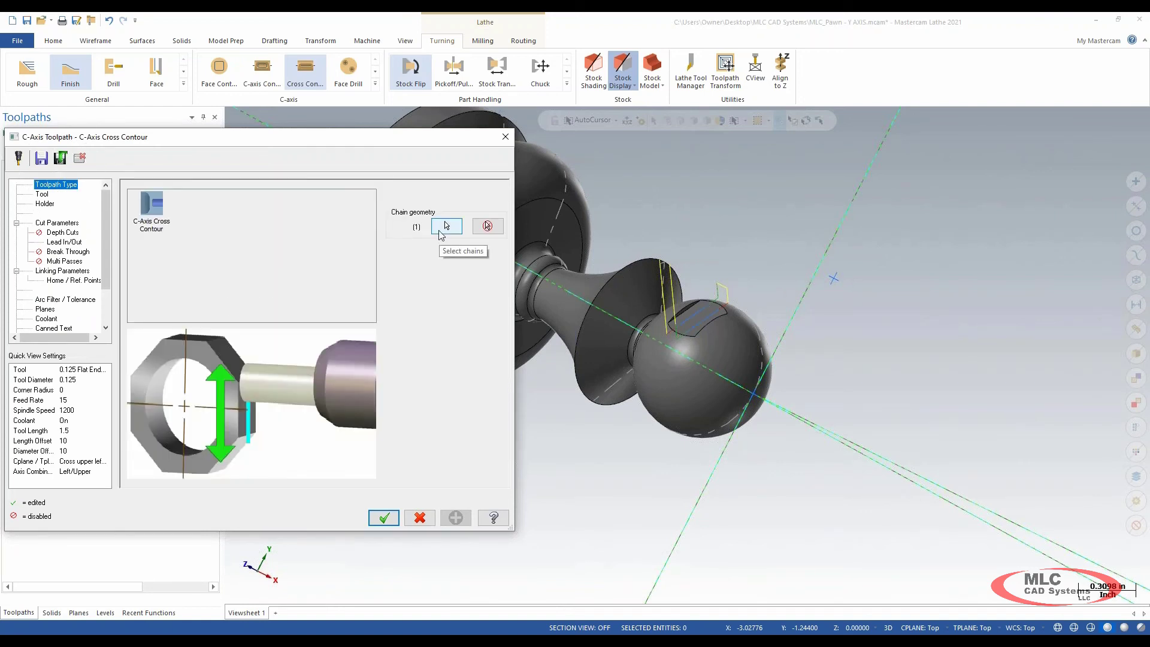
click(446, 226)
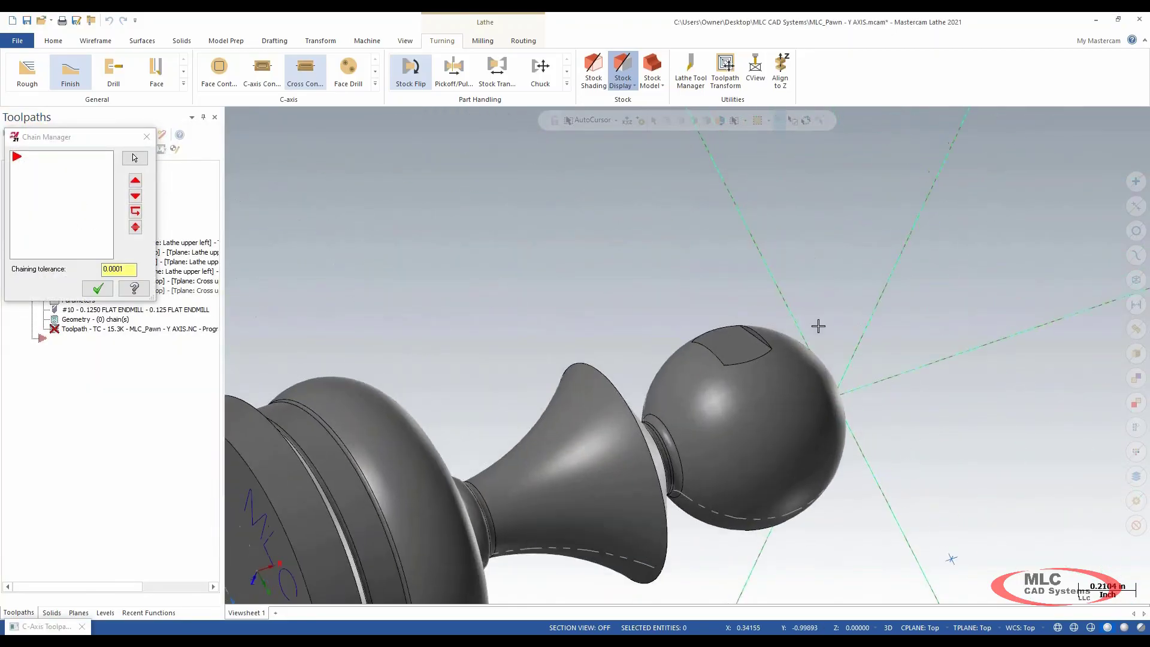
right_click(42, 170)
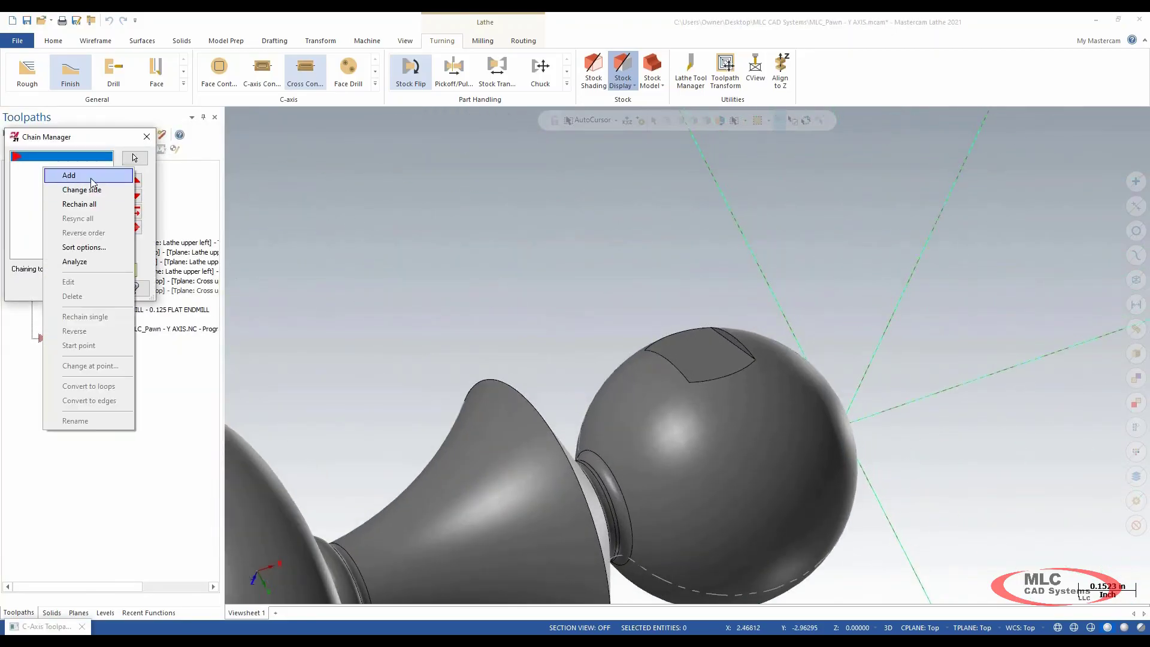
click(63, 175)
click(725, 351)
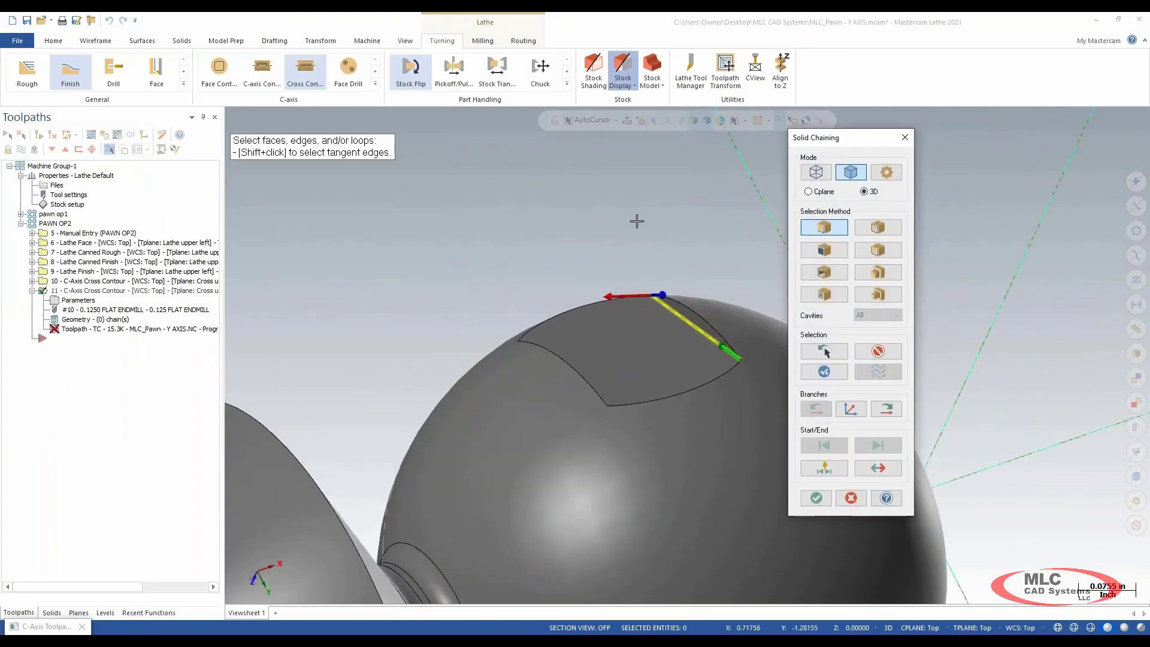
Add the flat's opposite straight edge on the neck side to the chain and accept the copied operation's geometry
middle_drag(613, 224, 547, 329)
scroll(547, 328, down, 3)
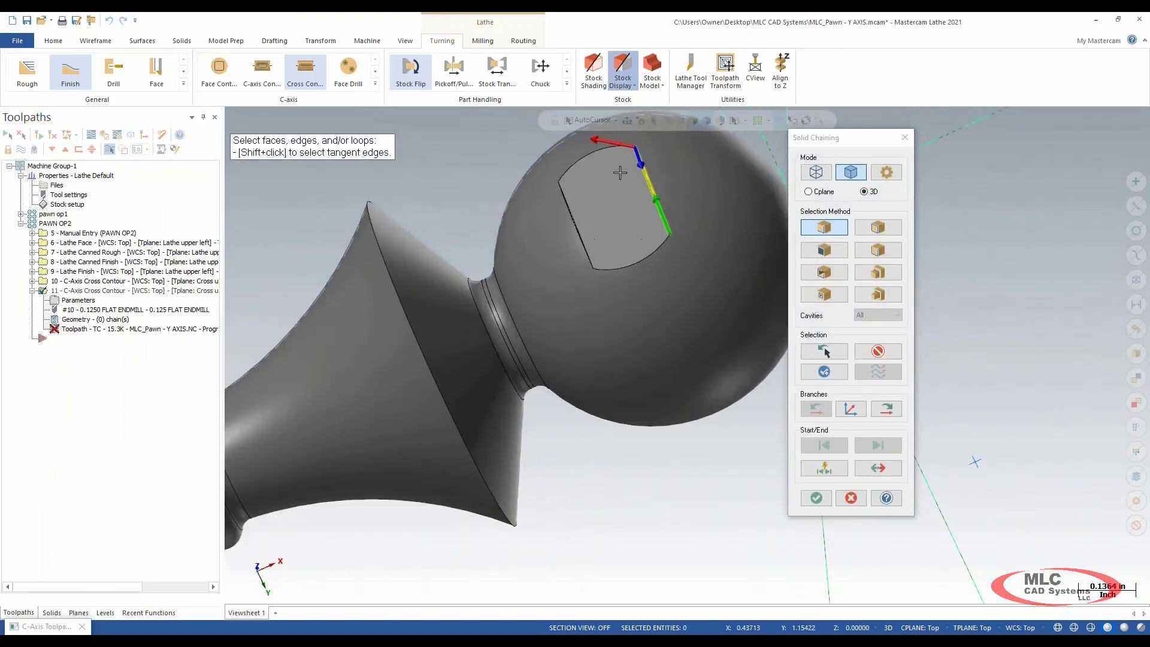
scroll(611, 170, up, 3)
middle_drag(599, 168, 527, 227)
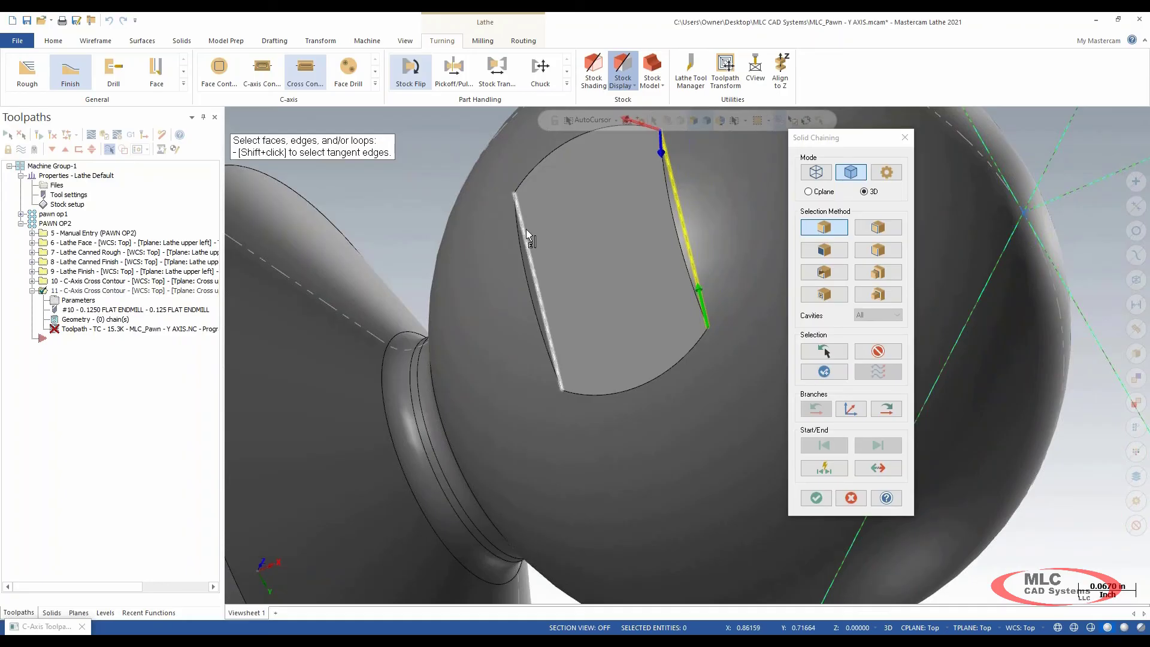
click(526, 229)
click(816, 498)
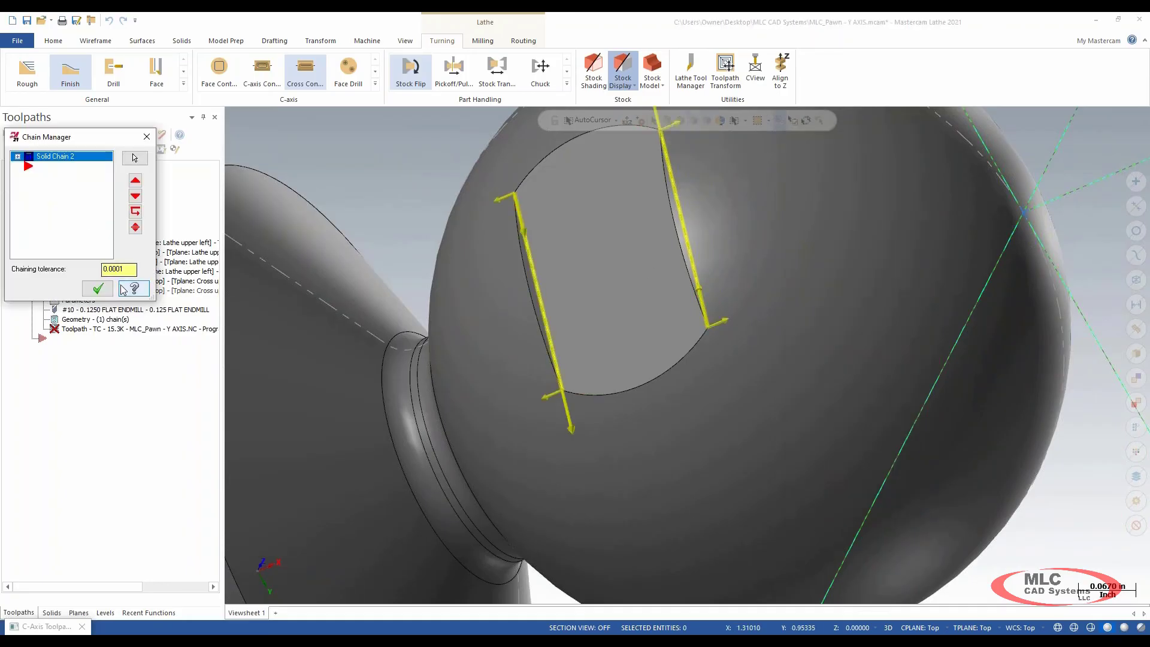
click(98, 289)
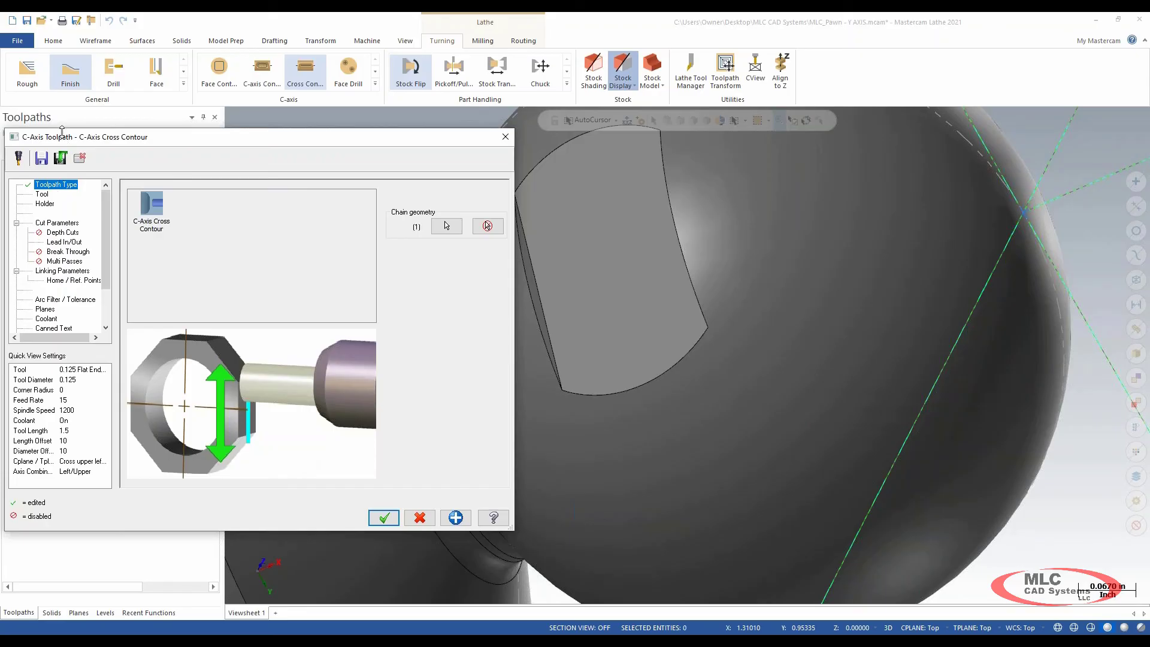
Review the copied operation's lead in/out and cut parameters, accept them and regenerate its toolpath
click(61, 243)
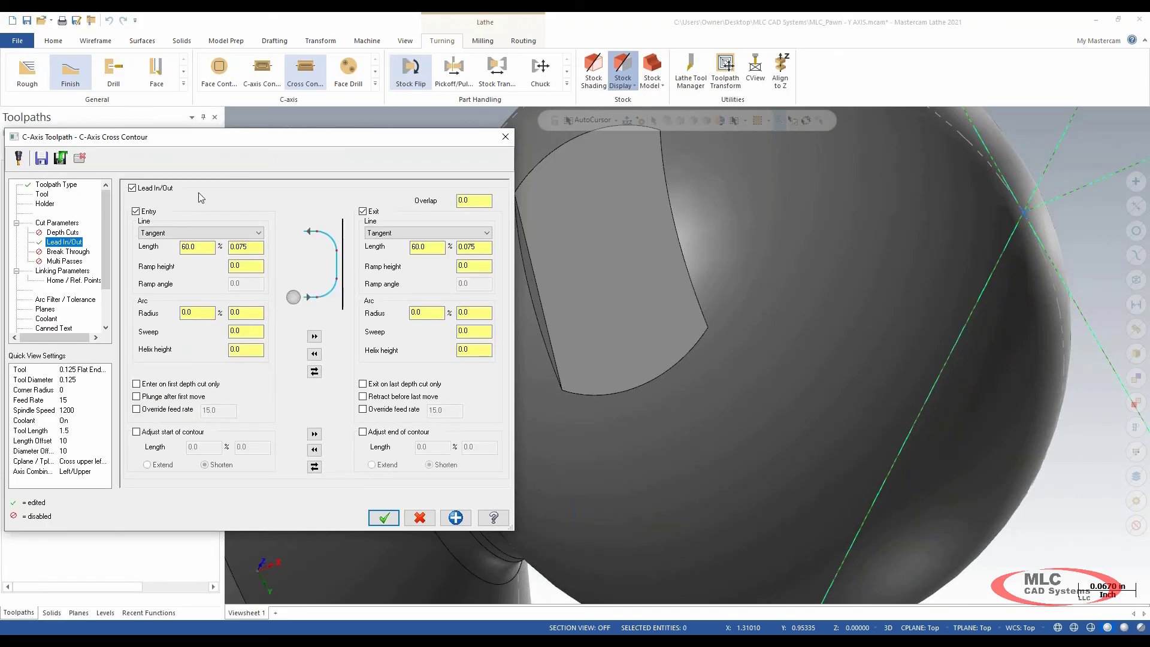
click(56, 223)
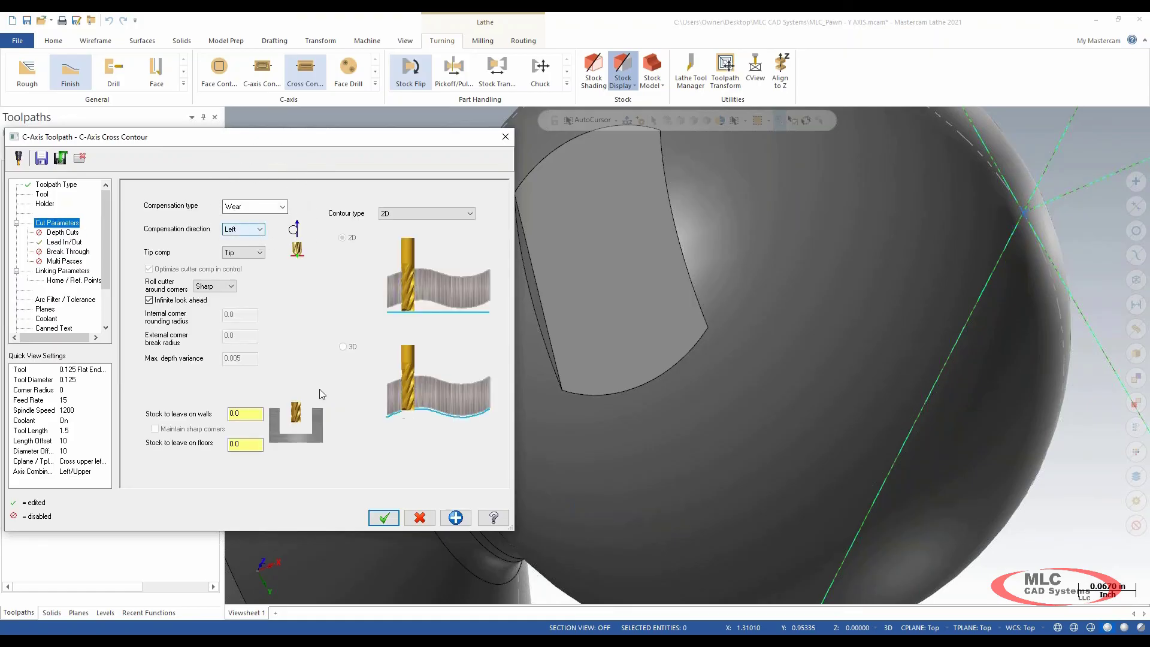
click(384, 518)
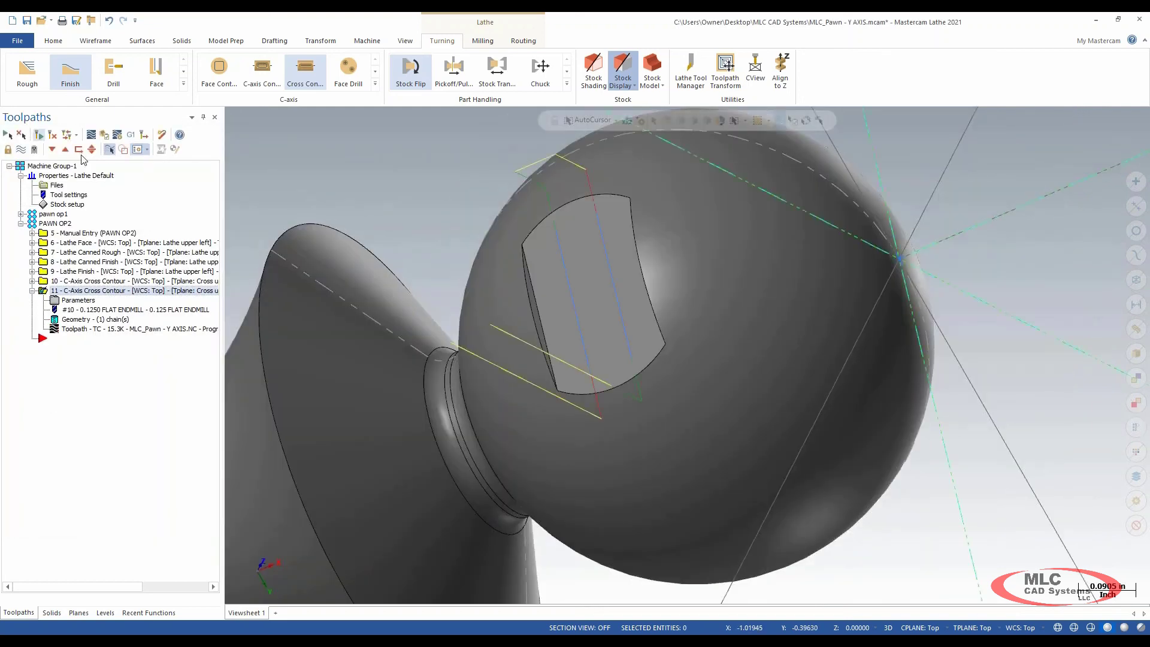
Inspect the regenerated toolpath on the flat, collapse the copied operation and save the part file
scroll(663, 340, down, 5)
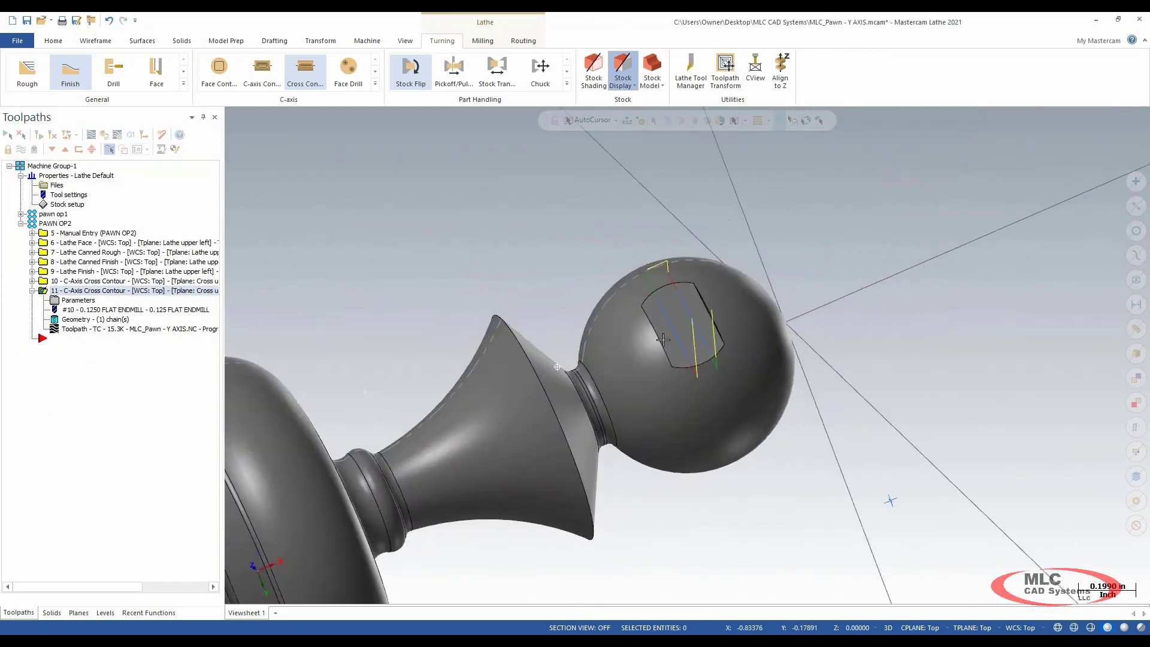
middle_drag(663, 340, 730, 375)
scroll(736, 375, up, 2)
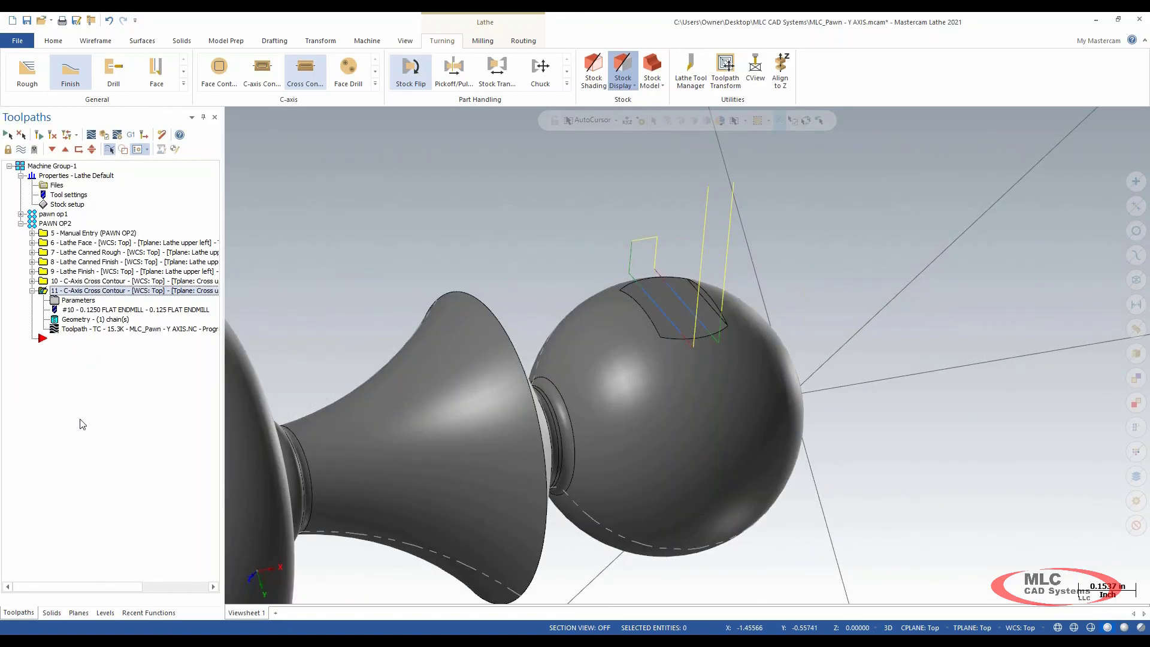
click(33, 291)
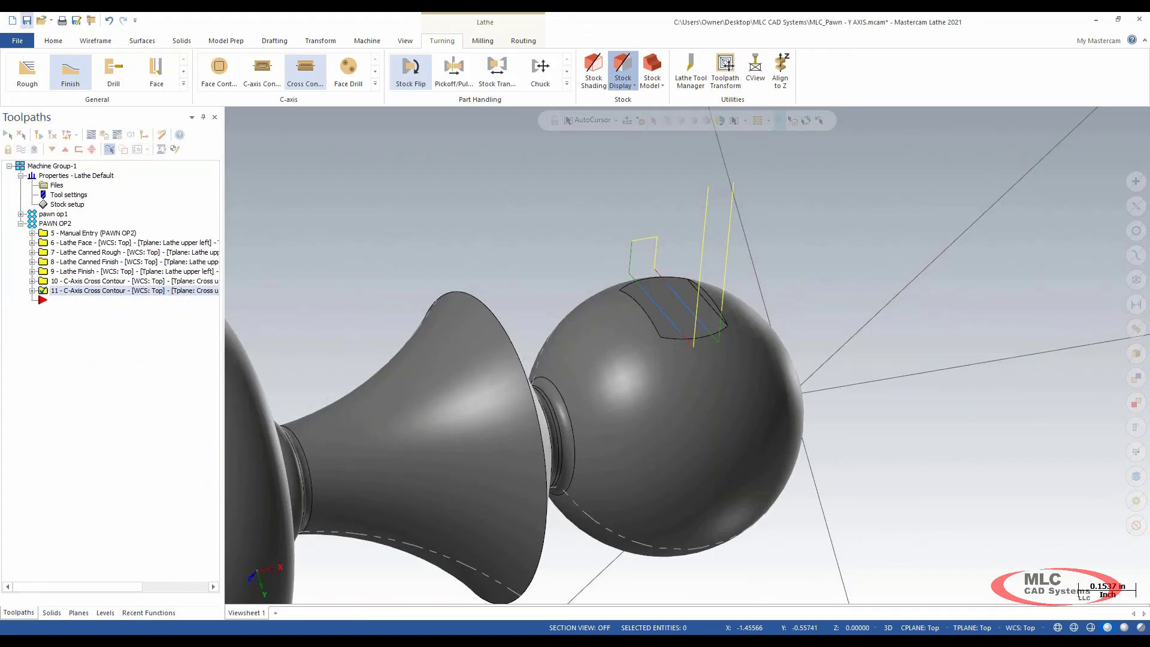
click(26, 20)
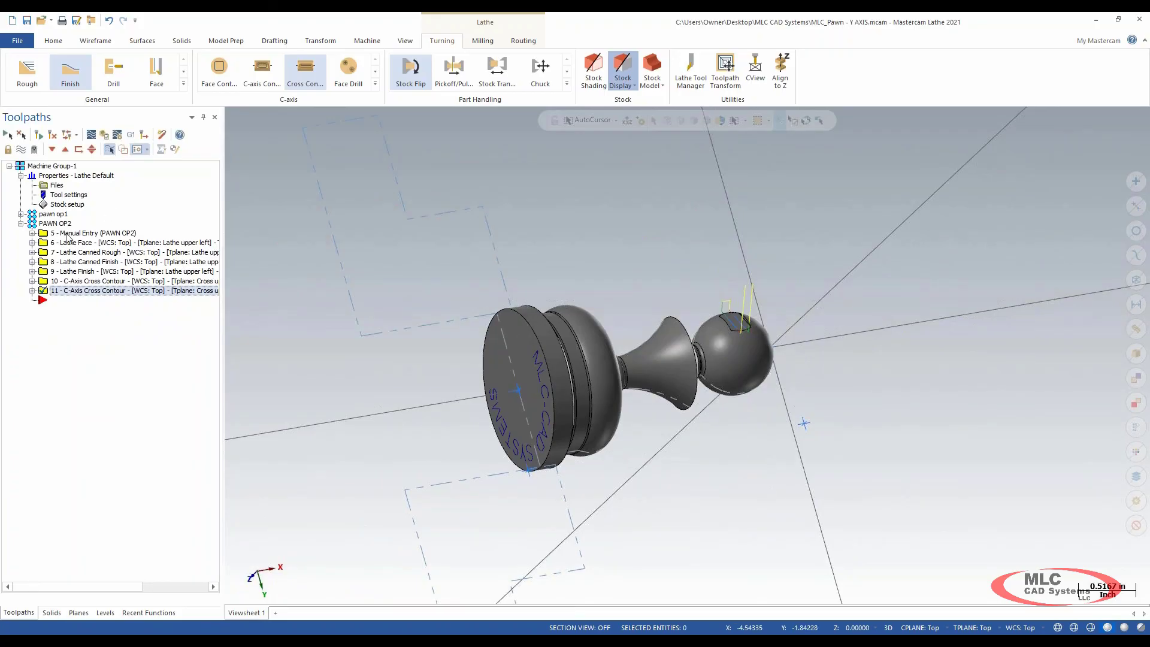
Expand the pawn op1 and PAWN OP2 toolpath groups and show the part in the Top view
click(21, 224)
click(21, 214)
click(20, 262)
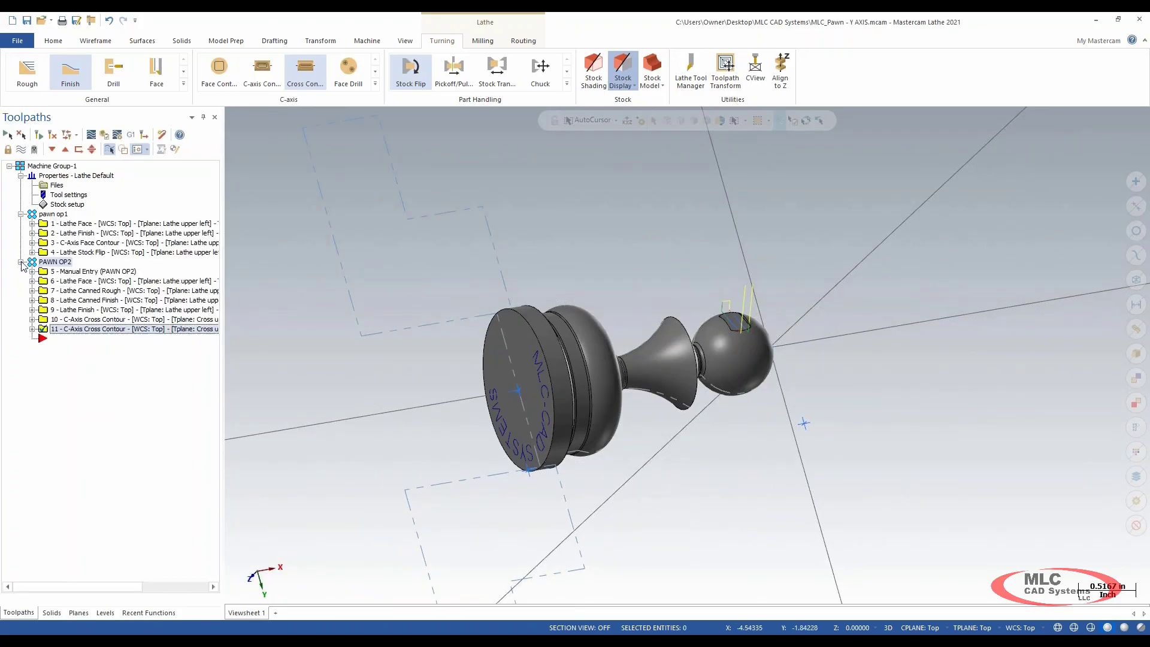
middle_drag(611, 243, 651, 240)
key(alt+1)
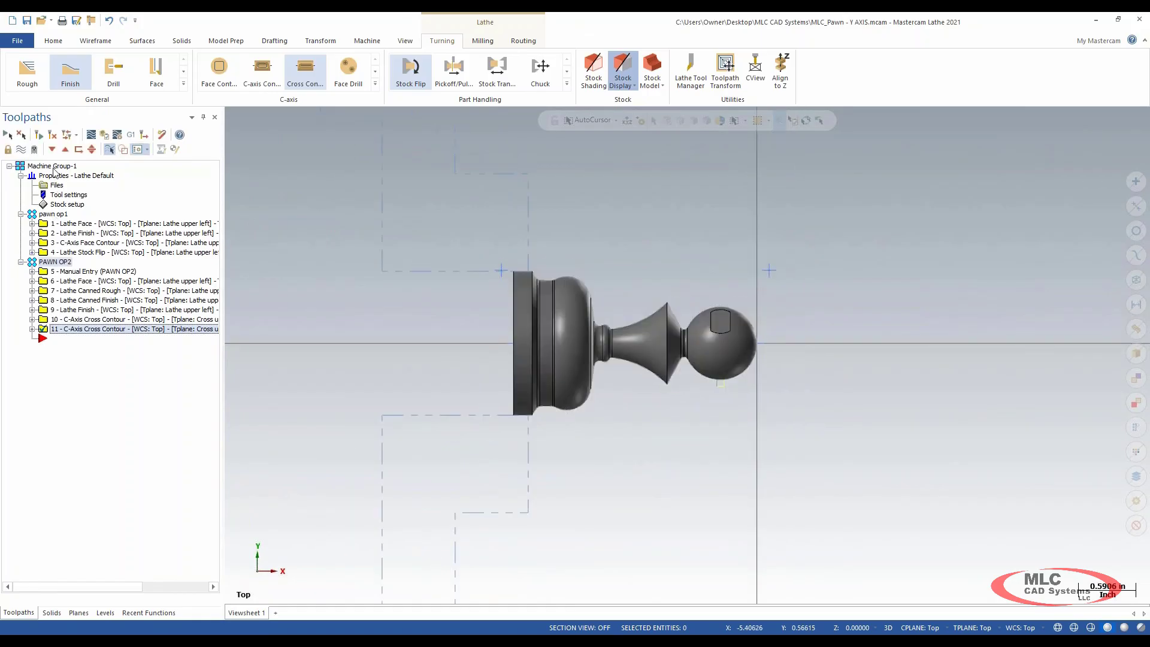
Select all operations in Machine Group-1 and save the part file
click(53, 166)
click(39, 20)
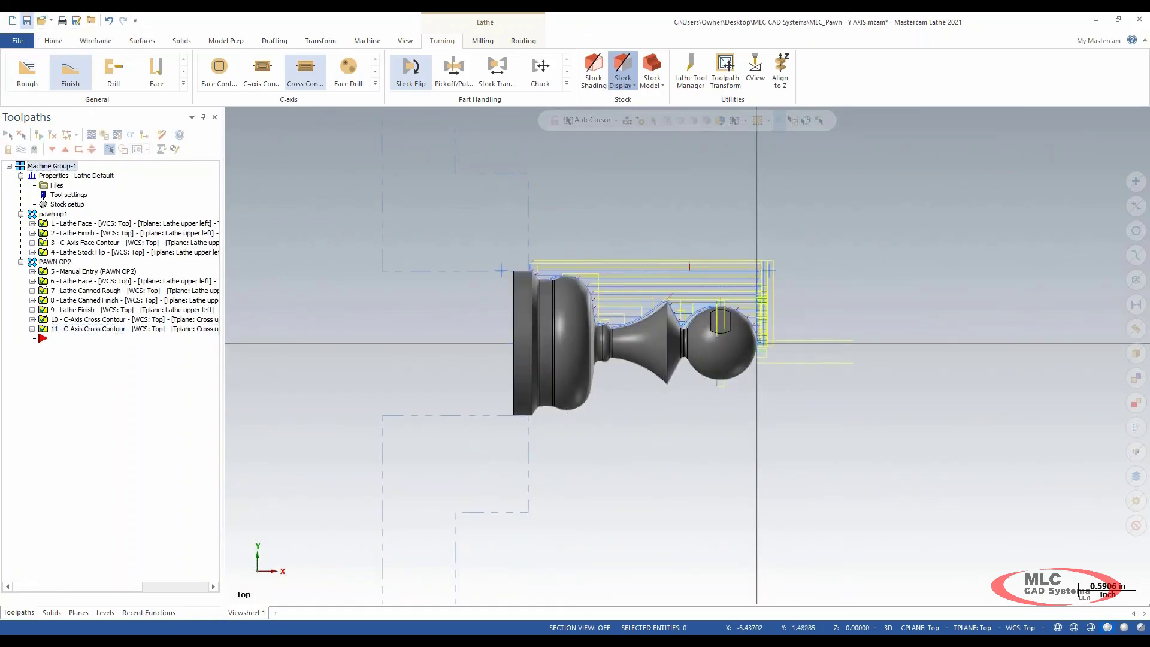
key(ctrl)
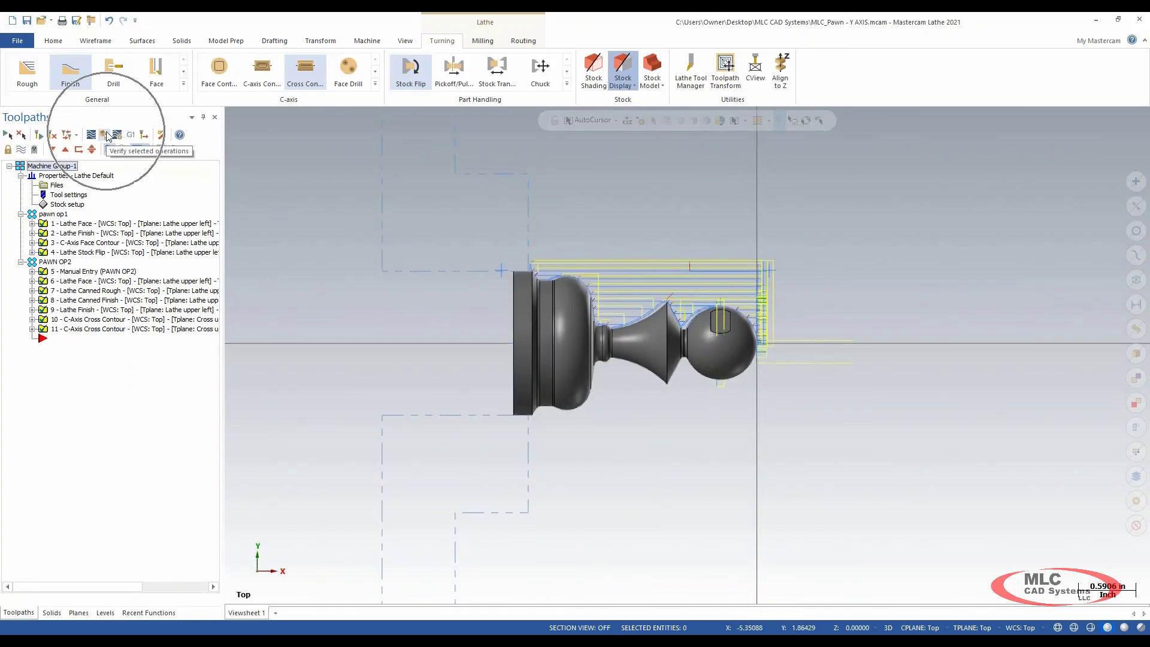
Backplot all selected operations, step through the first Lathe Face moves and close the backplot
key(ctrl)
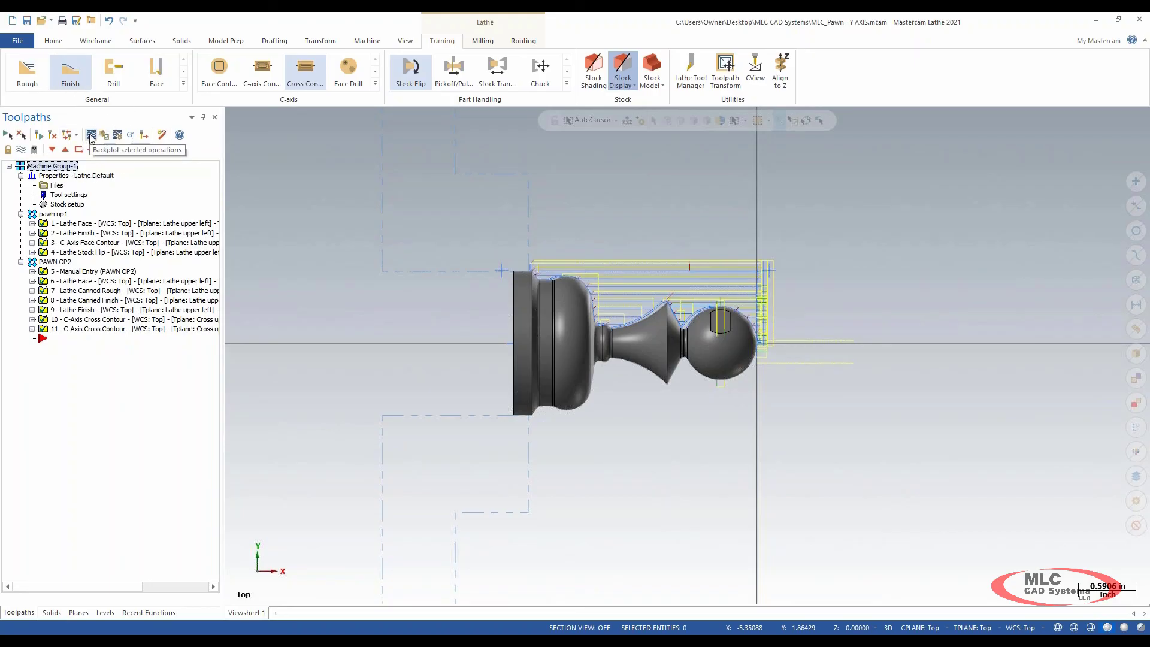
click(91, 136)
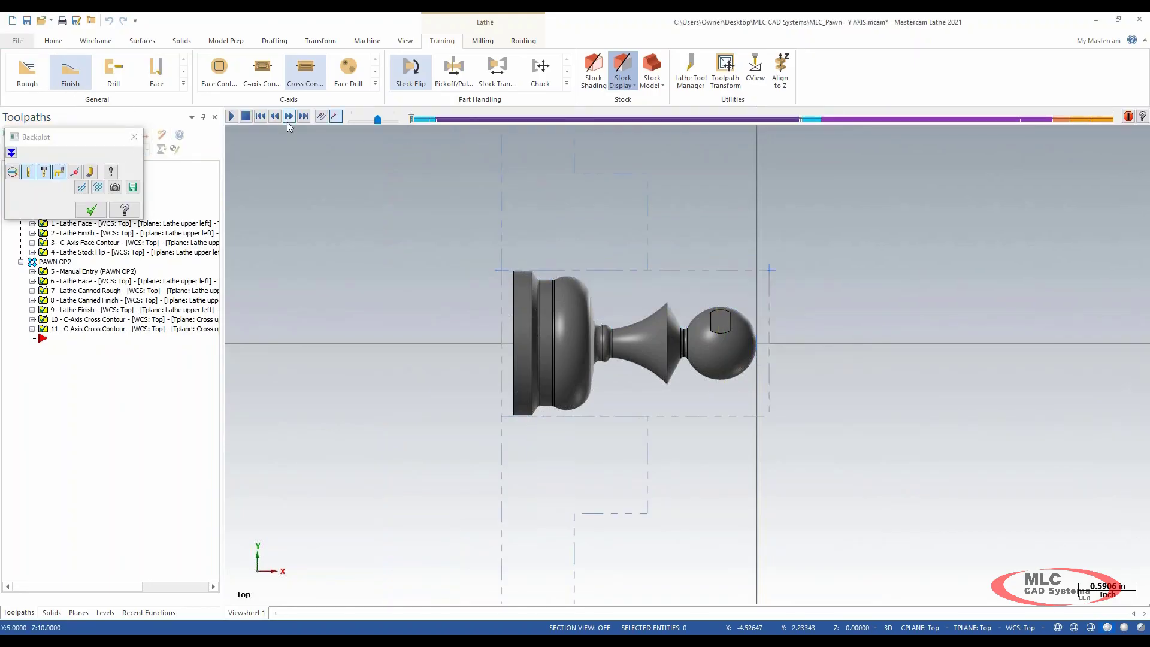
click(289, 116)
click(289, 116)
click(289, 116)
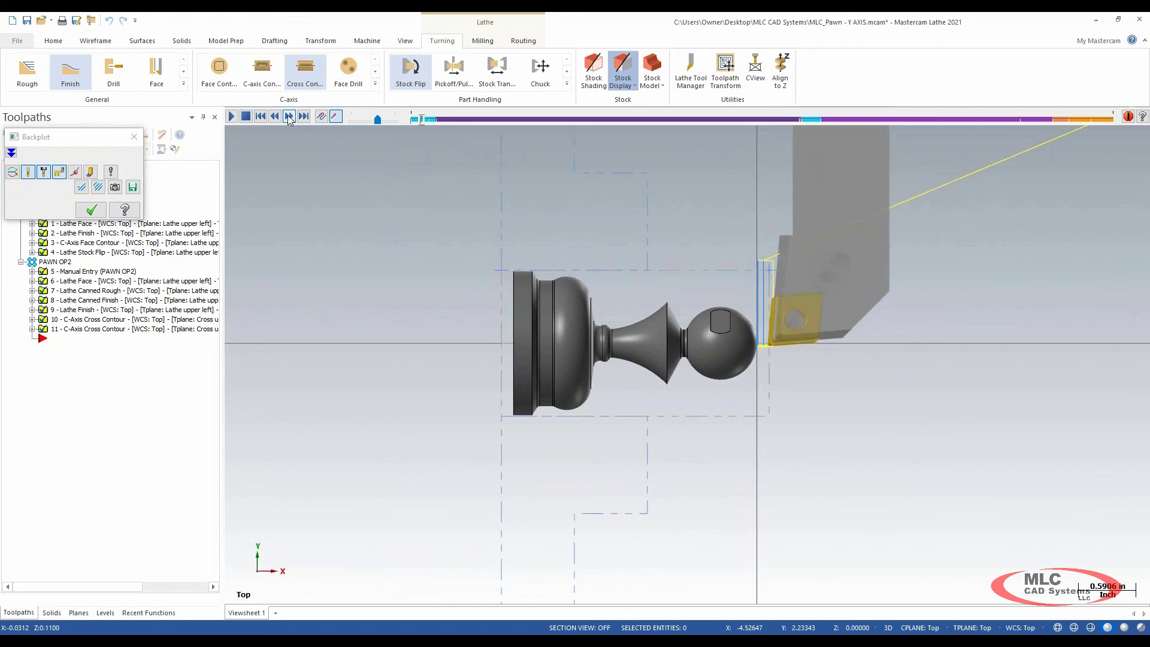
click(91, 210)
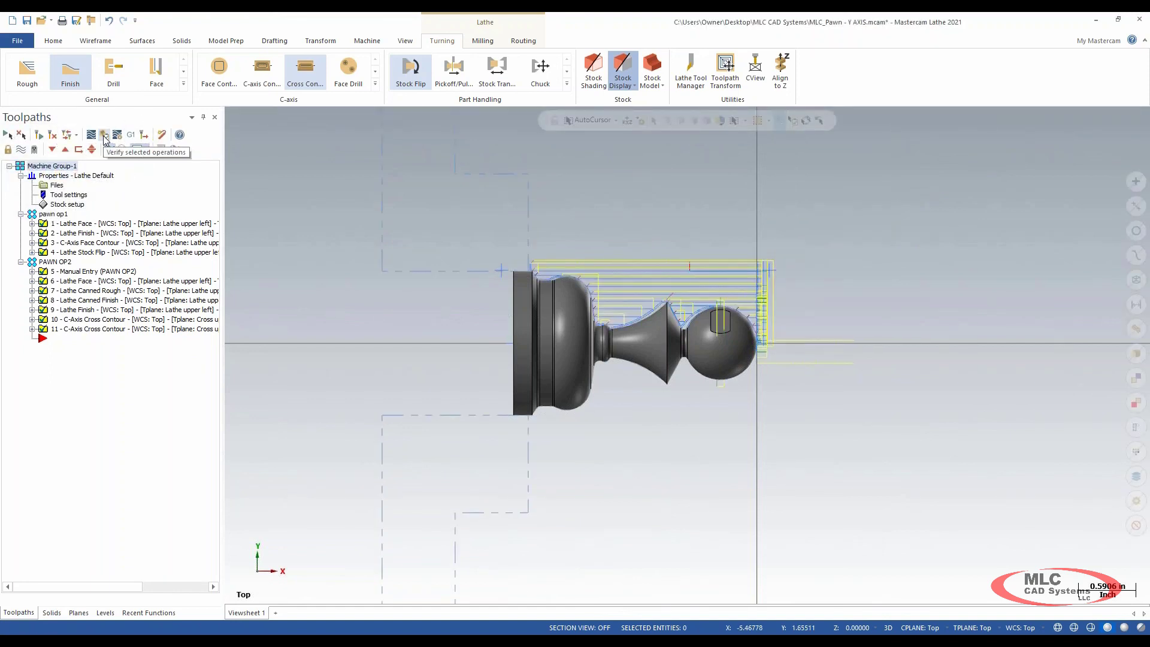
Verify all selected operations in the simulator and hide the gnomon and axes
click(105, 136)
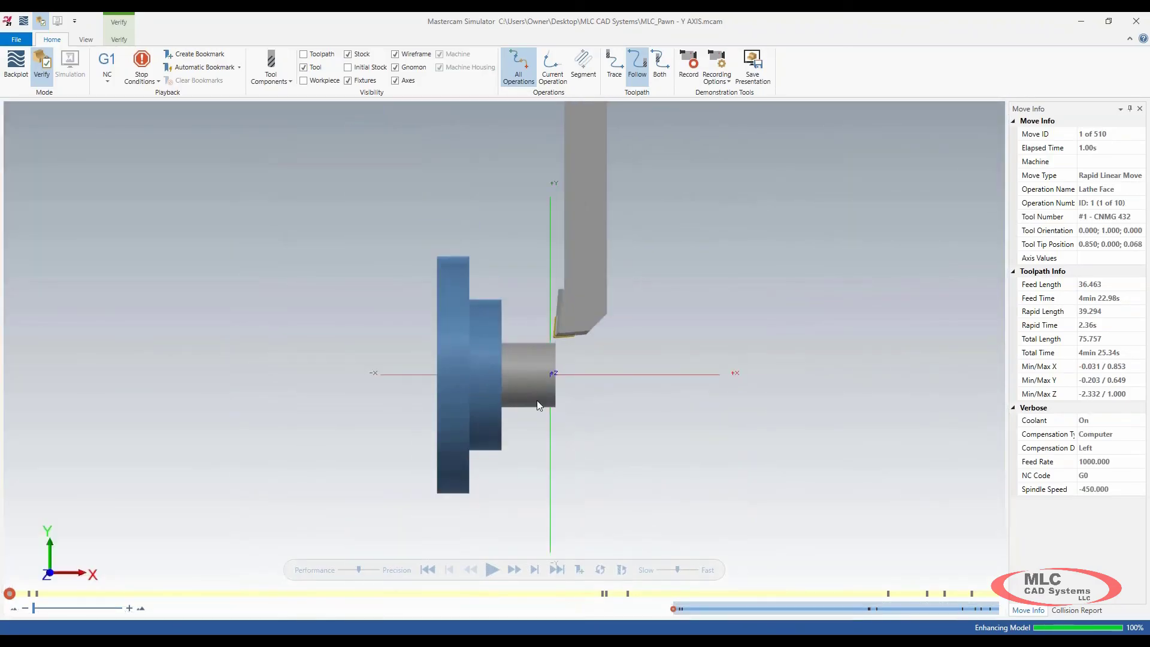
scroll(537, 400, up, 4)
scroll(417, 324, down, 3)
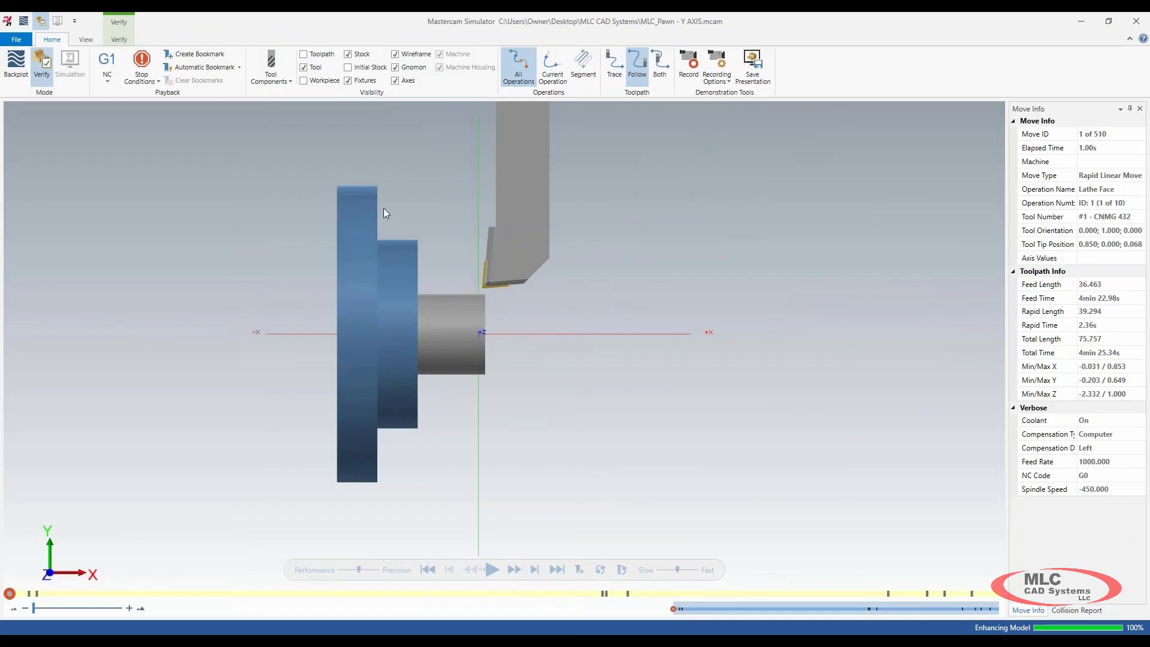
click(395, 68)
click(395, 80)
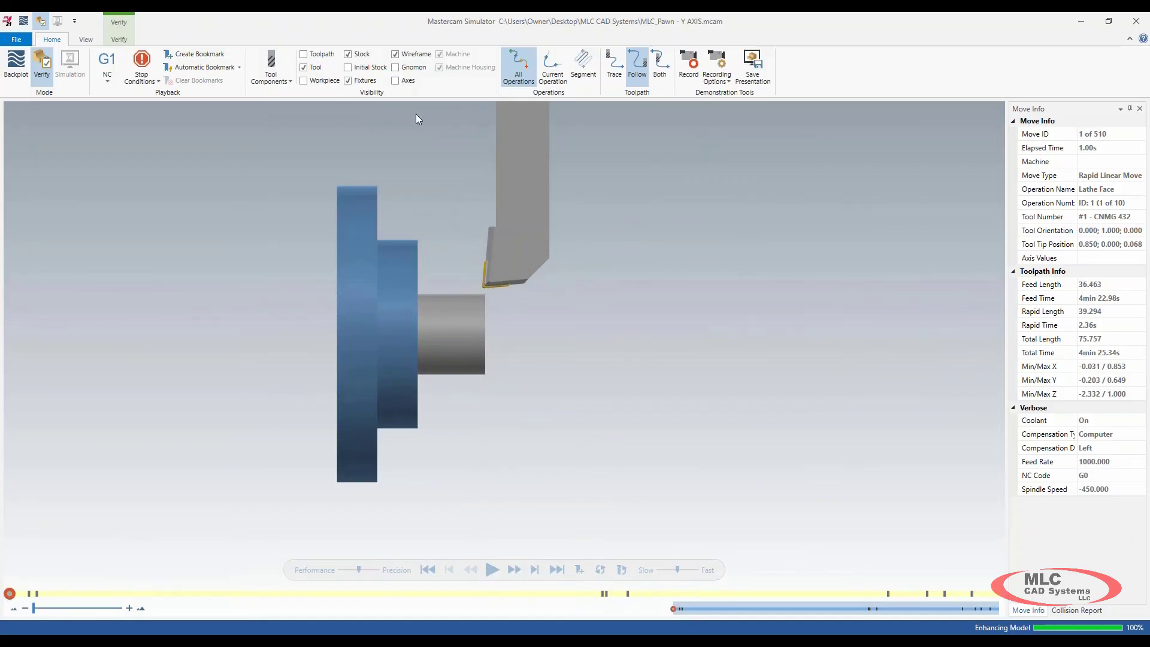
mouse_move(636, 378)
middle_down()
mouse_move(594, 378)
mouse_move(629, 378)
middle_up()
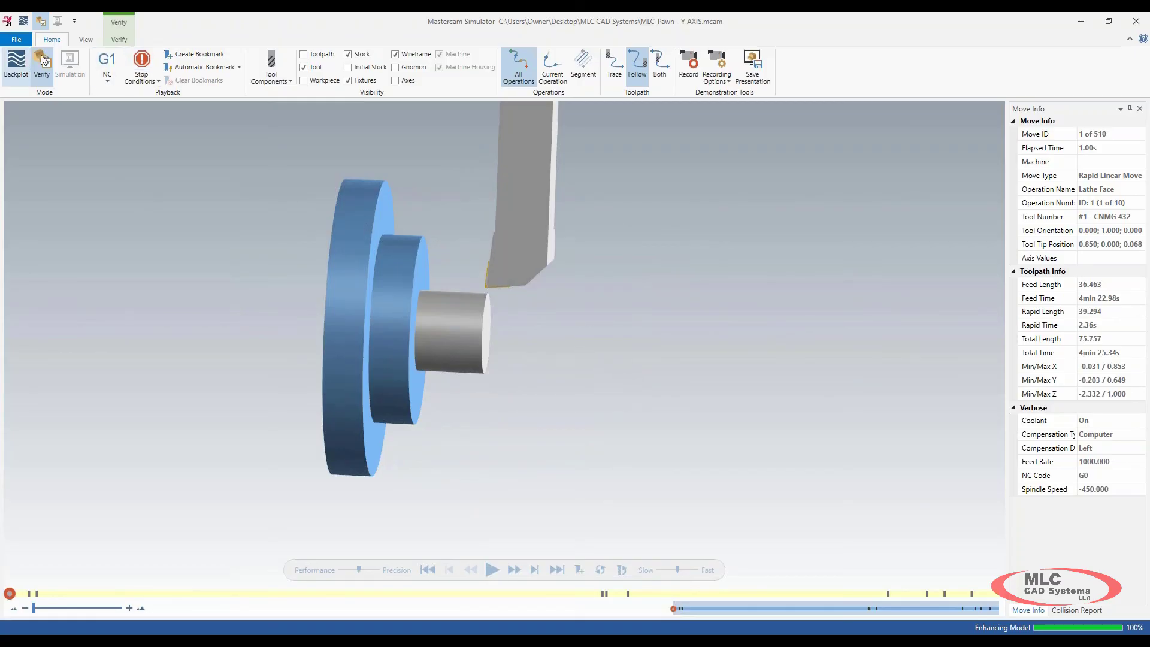
Colour the verified cuts by operation with Color Loop and slow down the simulation playback speed
click(120, 40)
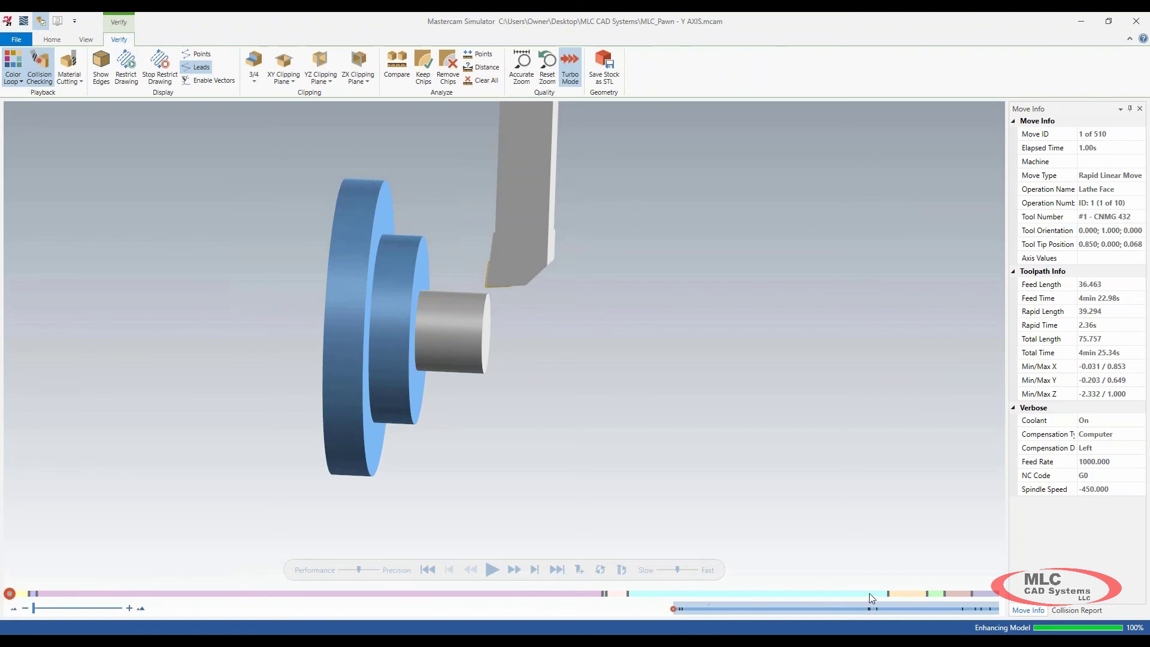
click(53, 40)
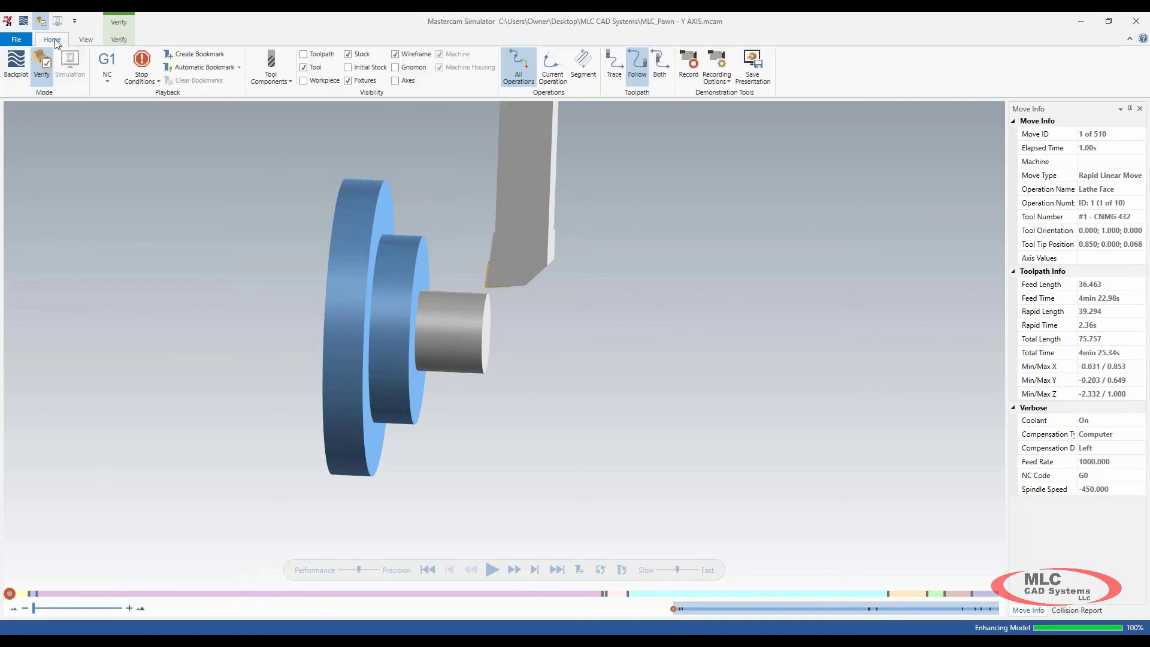
middle_drag(687, 366, 673, 354)
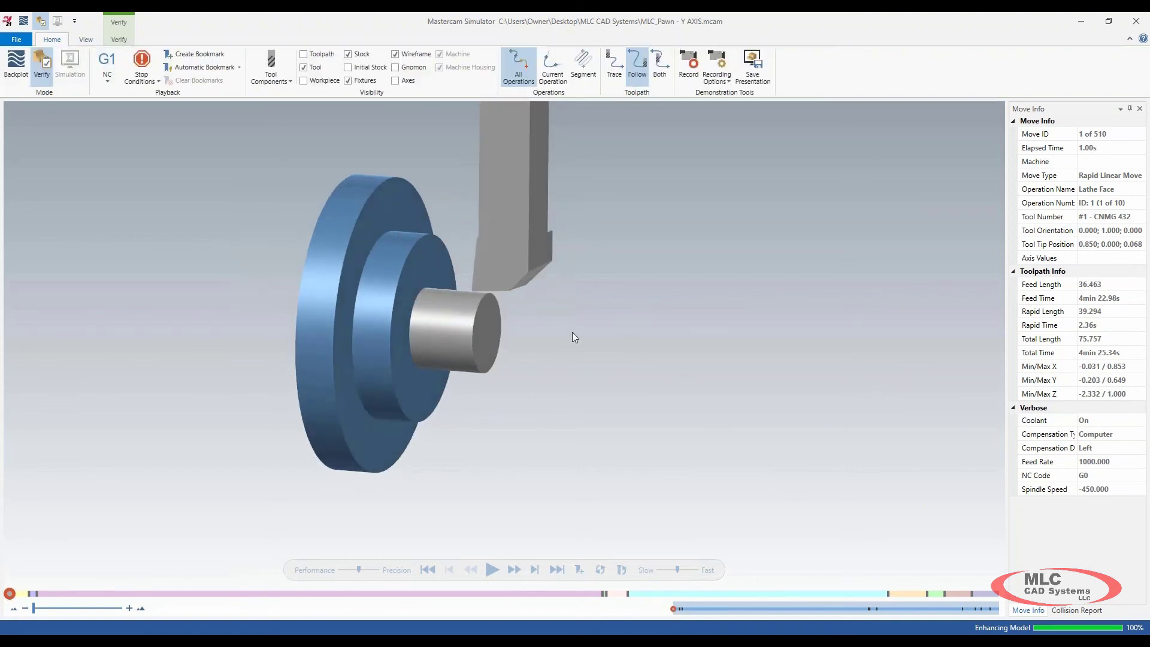
scroll(411, 310, up, 2)
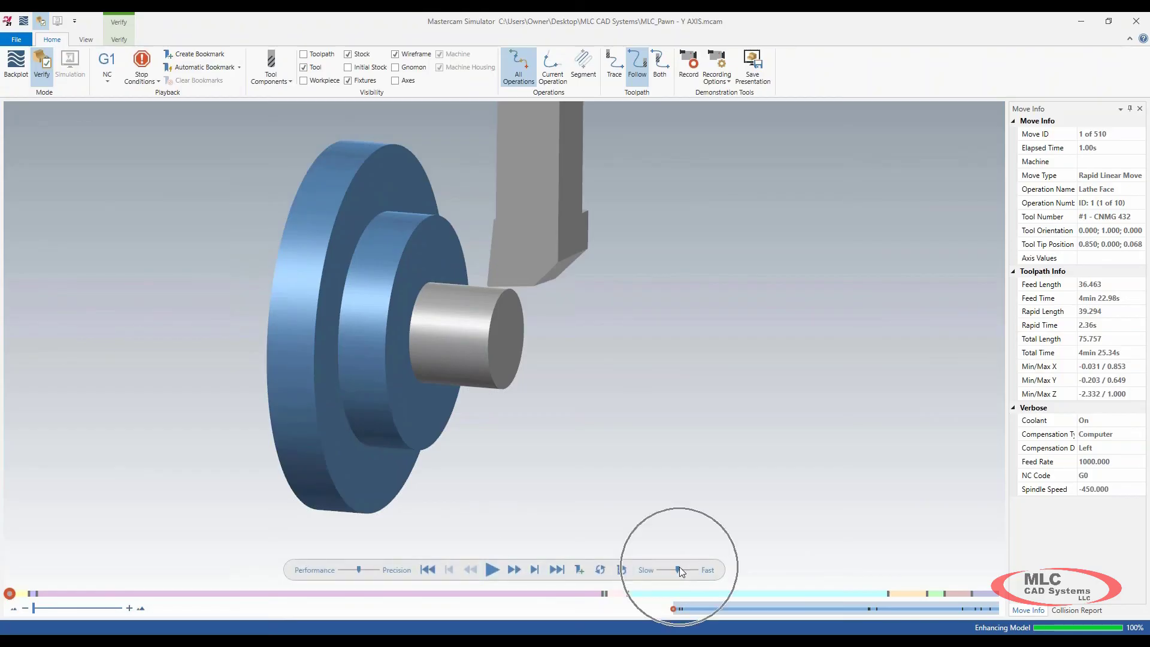
drag(680, 567, 667, 572)
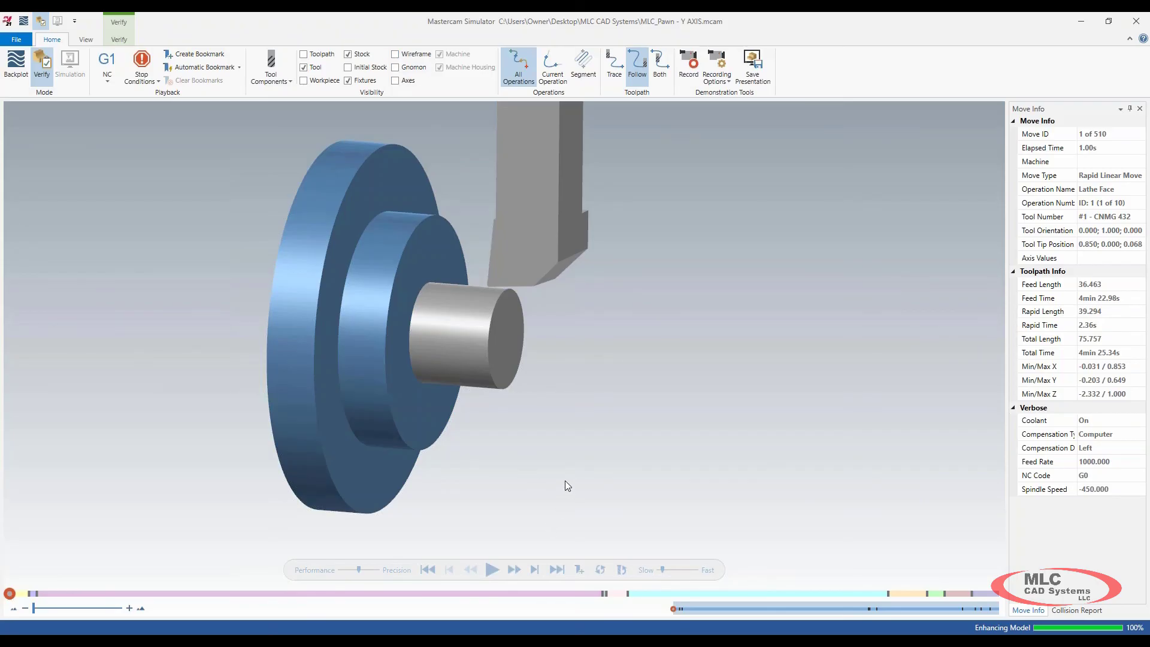
scroll(566, 480, up, 3)
scroll(513, 476, down, 2)
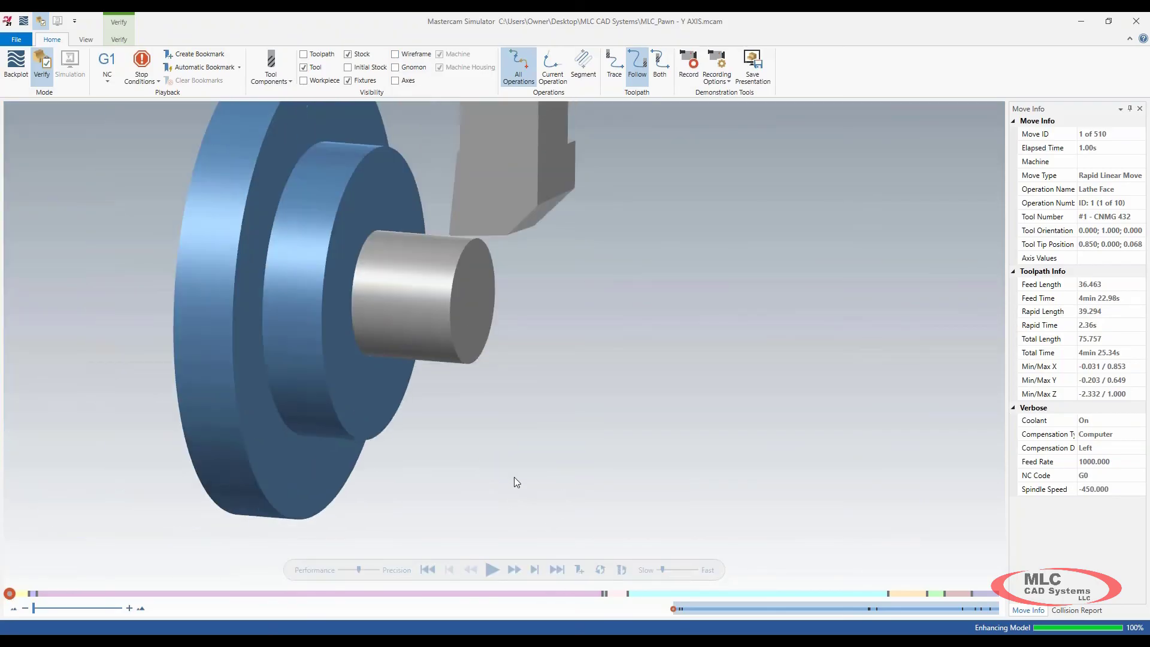
Play the verification and examine the facing, OD finishing and C-axis face engraving of the first operation
click(492, 569)
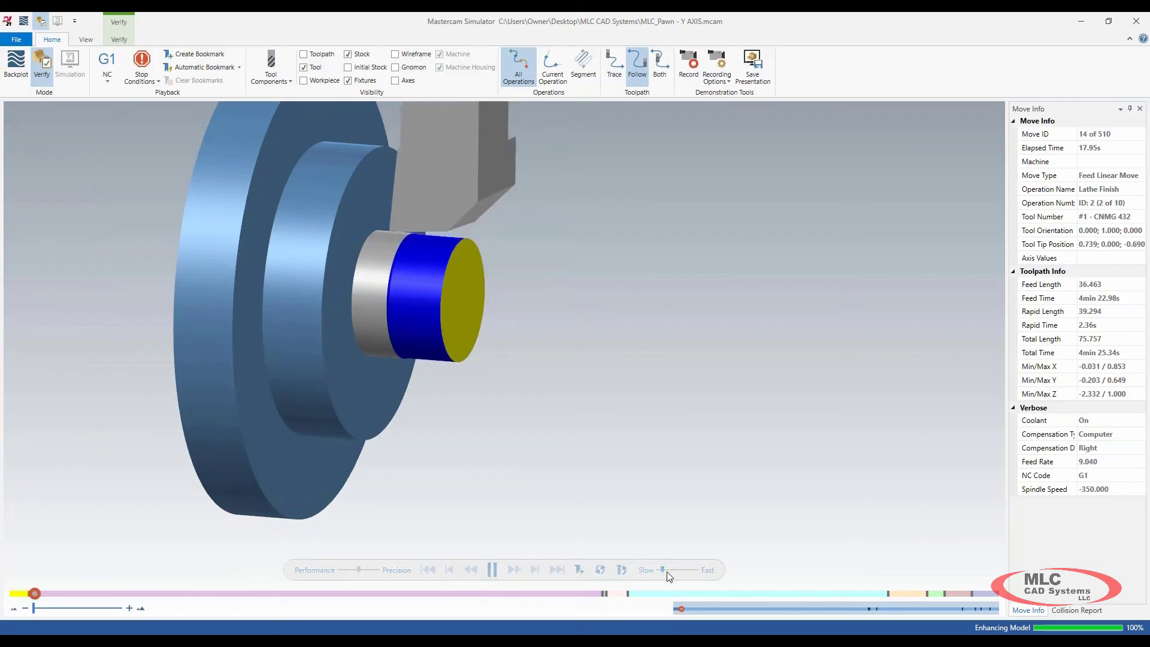
drag(662, 569, 660, 569)
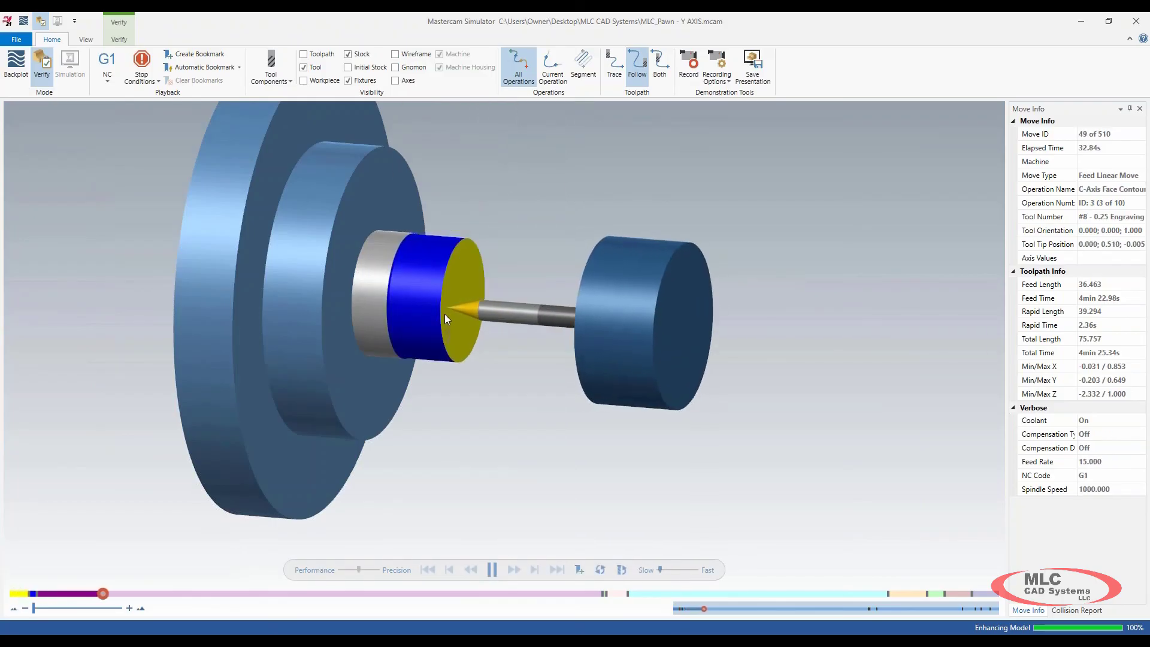
scroll(447, 314, up, 5)
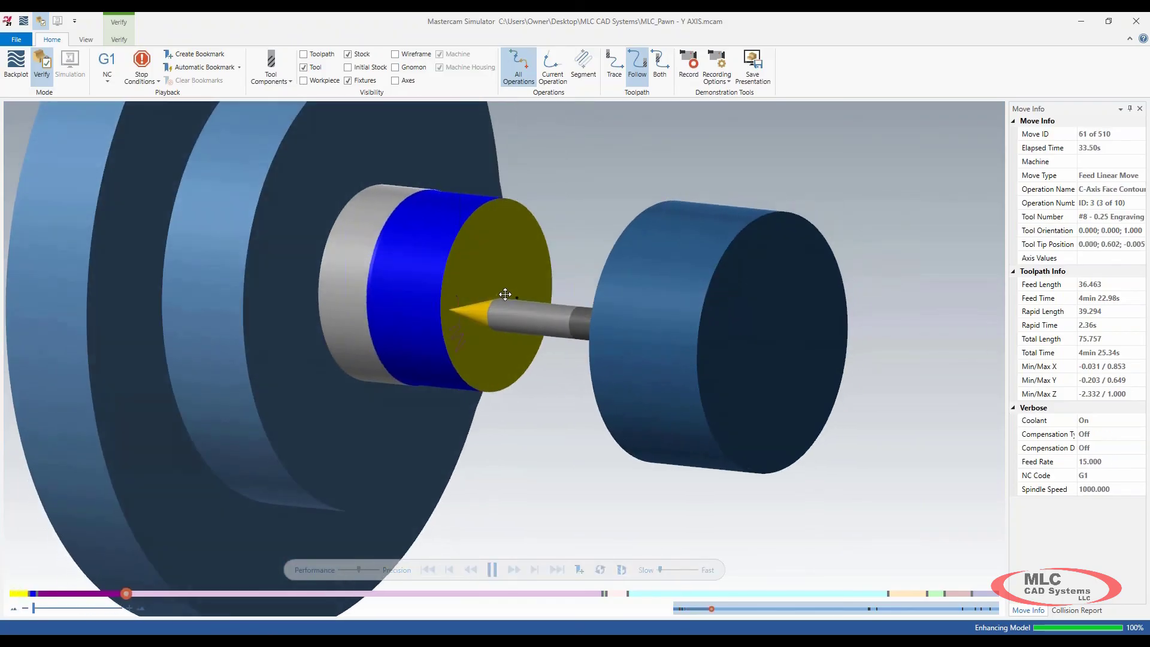
middle_drag(505, 294, 462, 301)
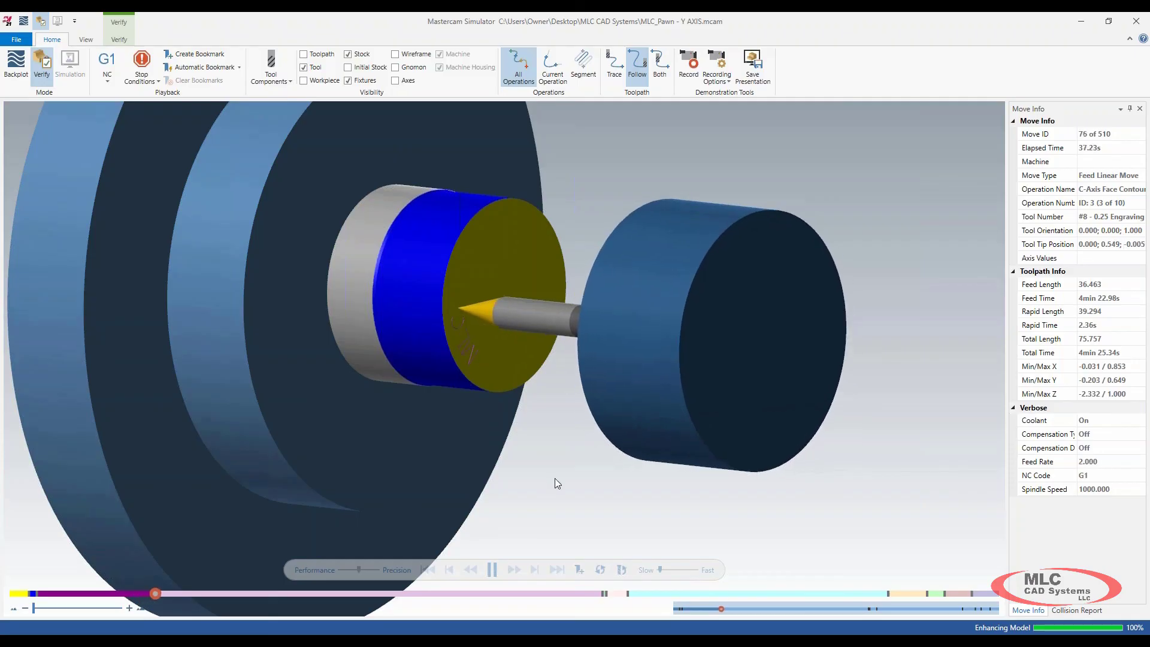
Adjust the playback speed and watch the second operation's turning and C-axis cross contour milling in a straight-on view
drag(660, 569, 662, 569)
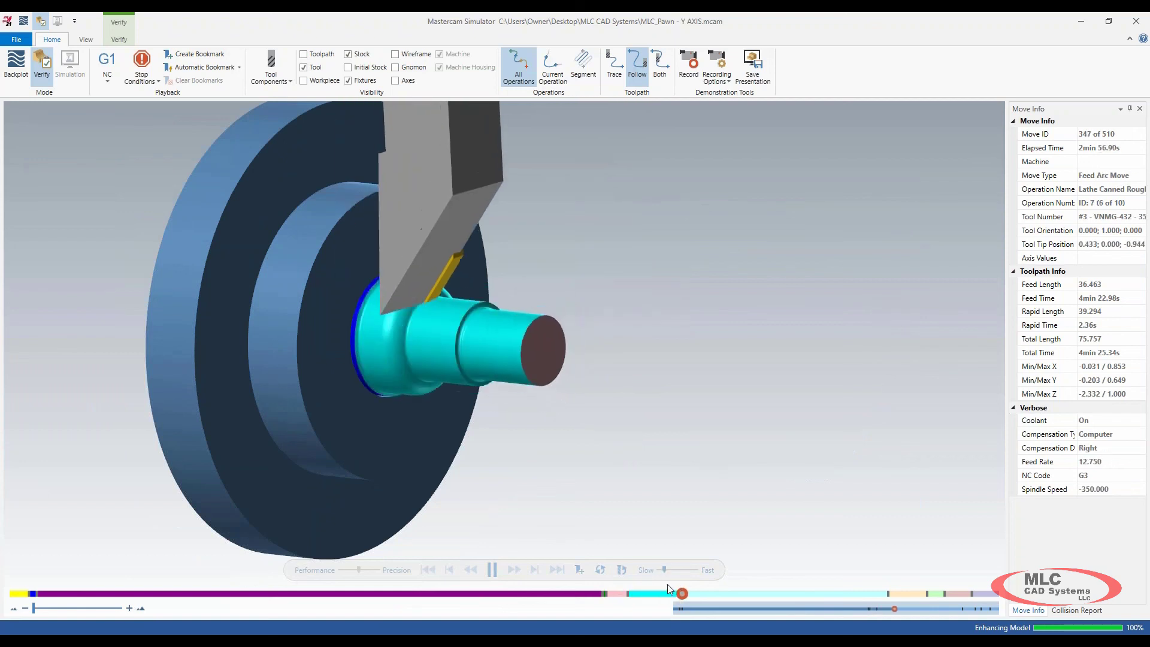
click(661, 570)
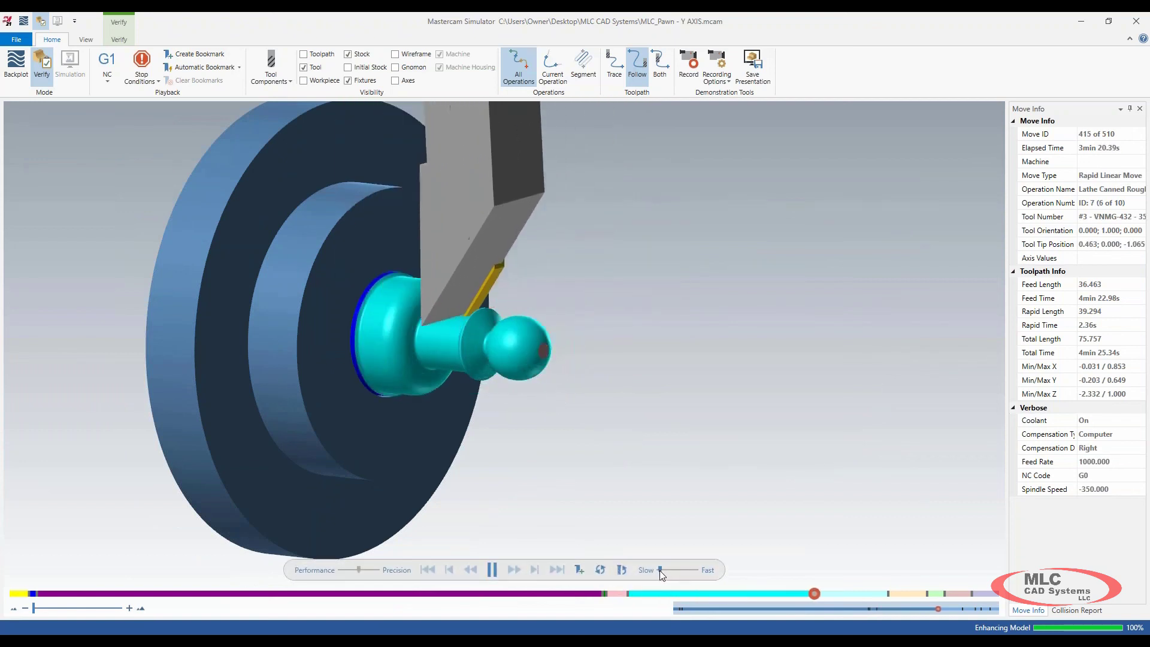
drag(659, 571, 658, 573)
middle_drag(541, 403, 564, 398)
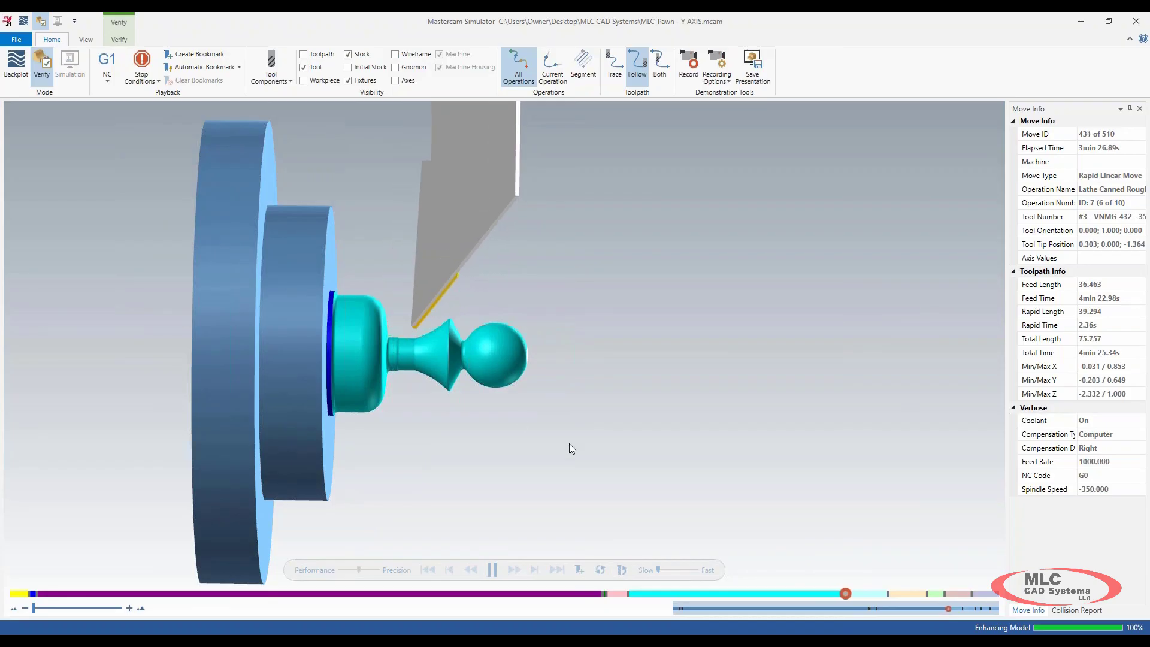
right_click(613, 383)
click(638, 446)
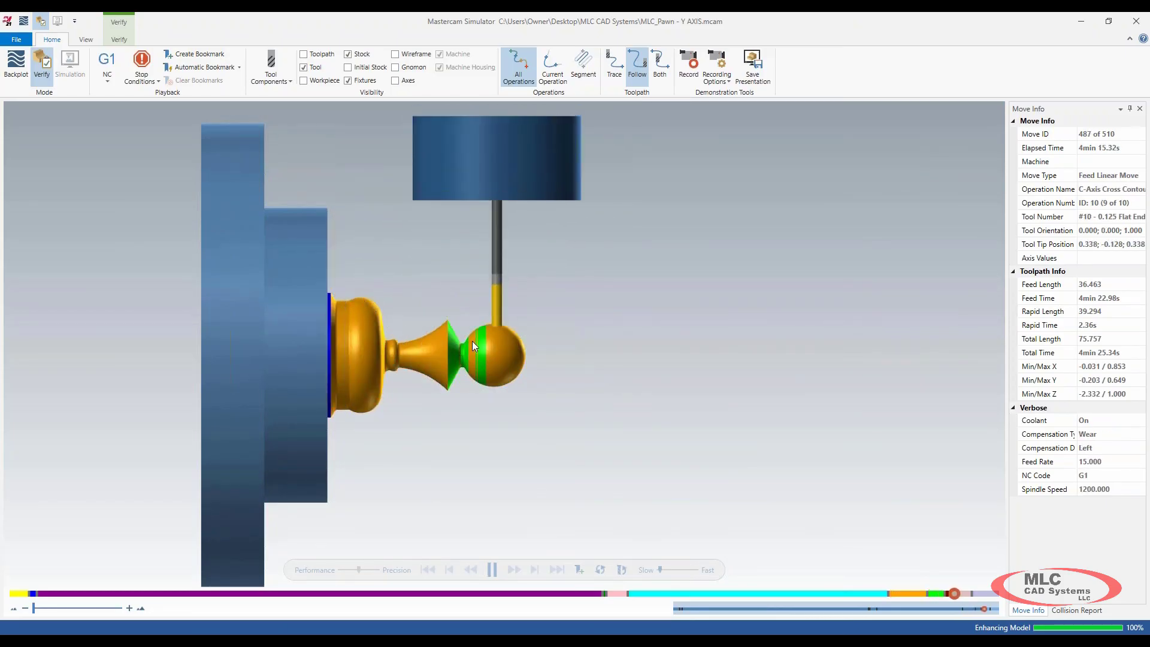
Inspect the milled flat on the pawn's ball, close the simulator and save the part file
scroll(463, 346, up, 3)
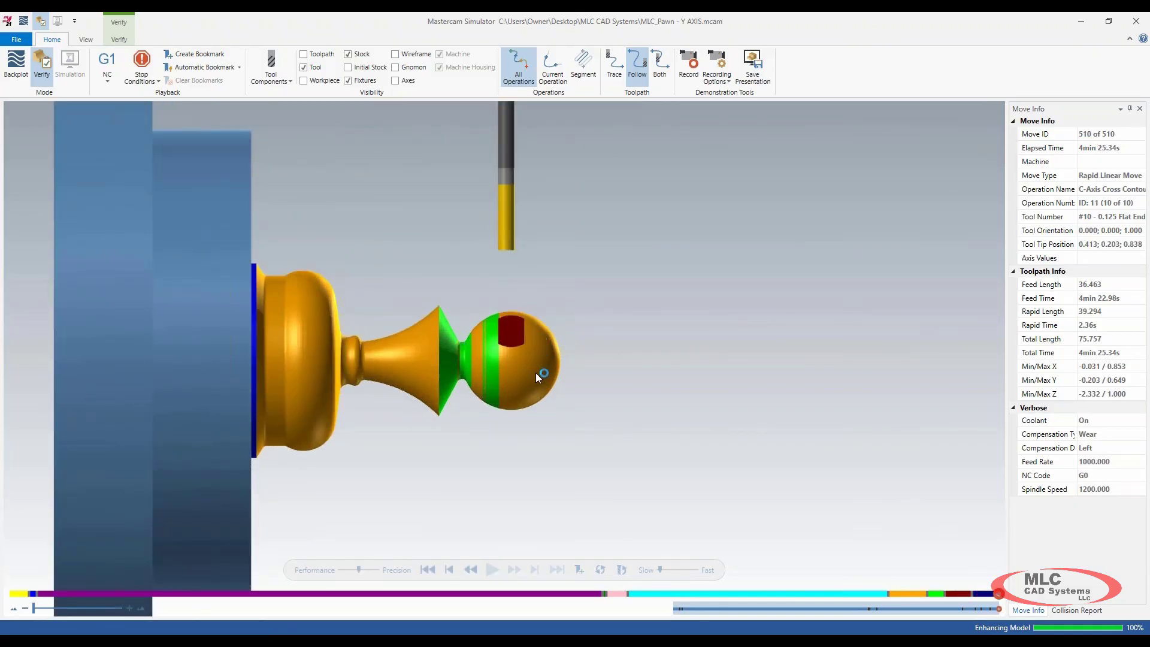
scroll(573, 350, down, 3)
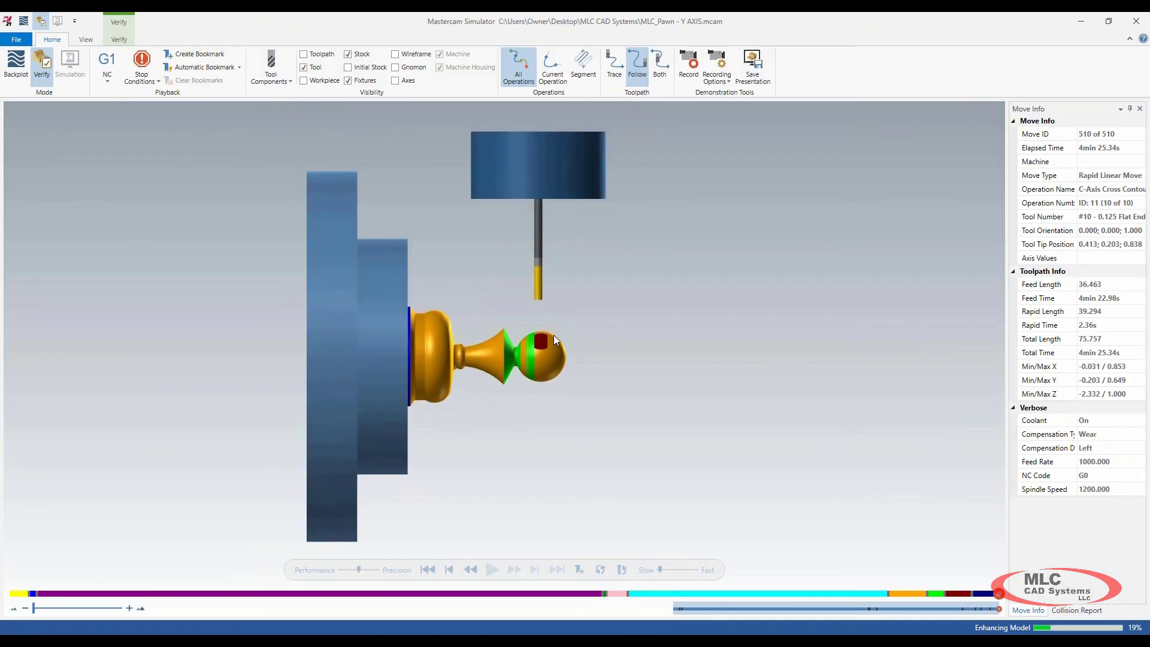
click(1134, 27)
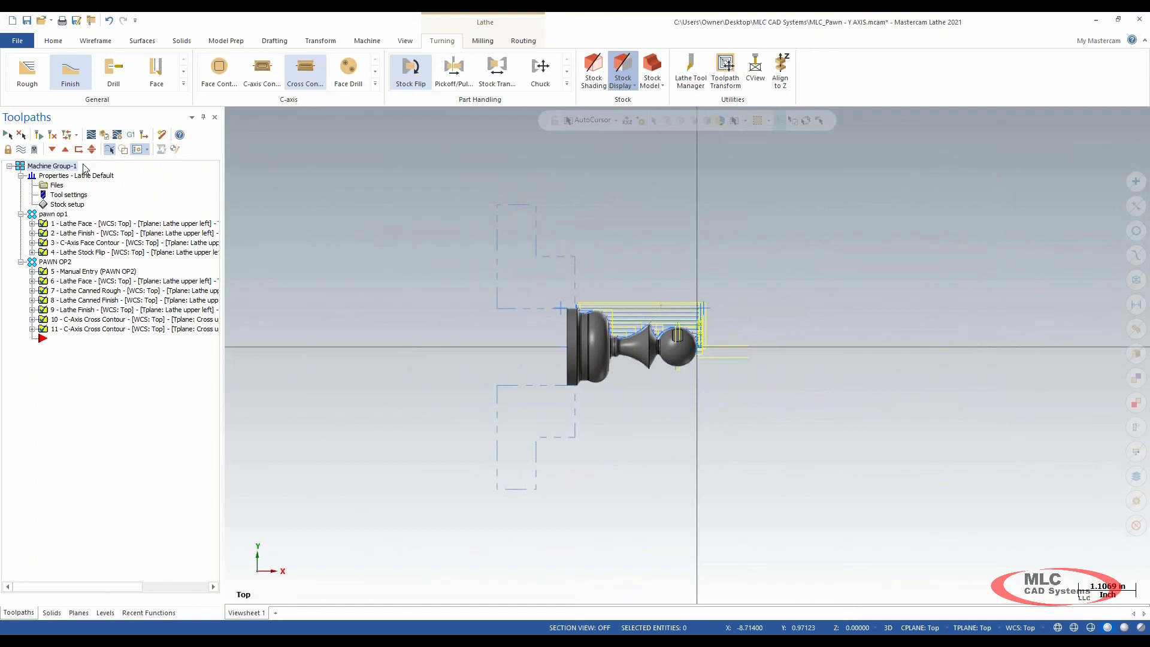
key(ctrl+s)
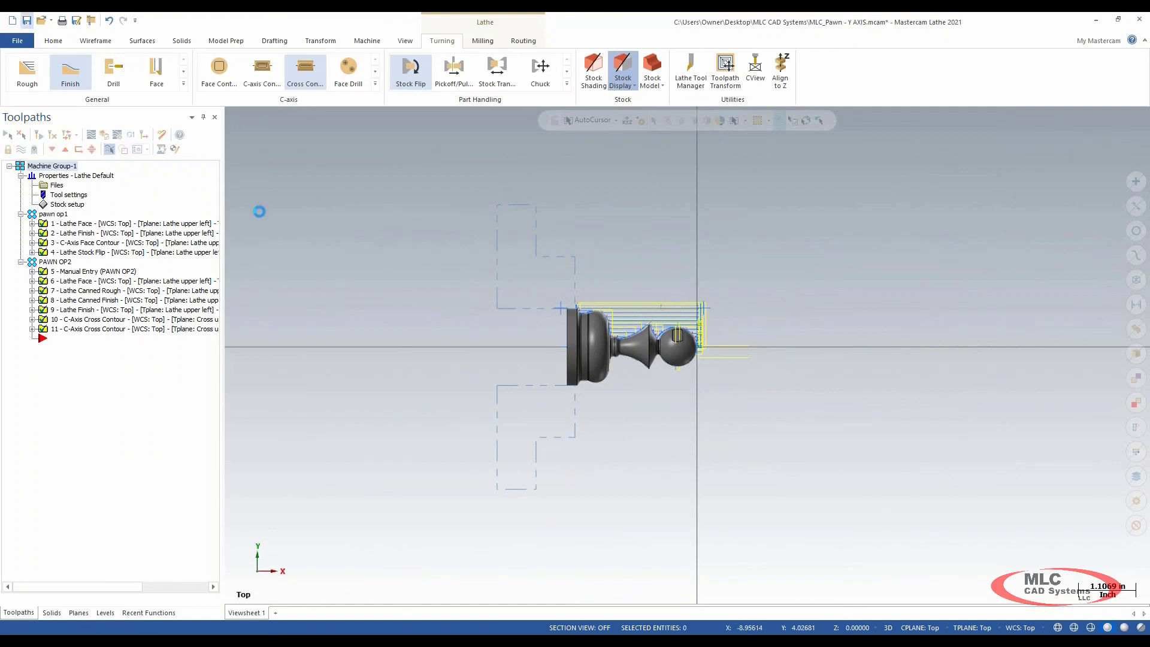
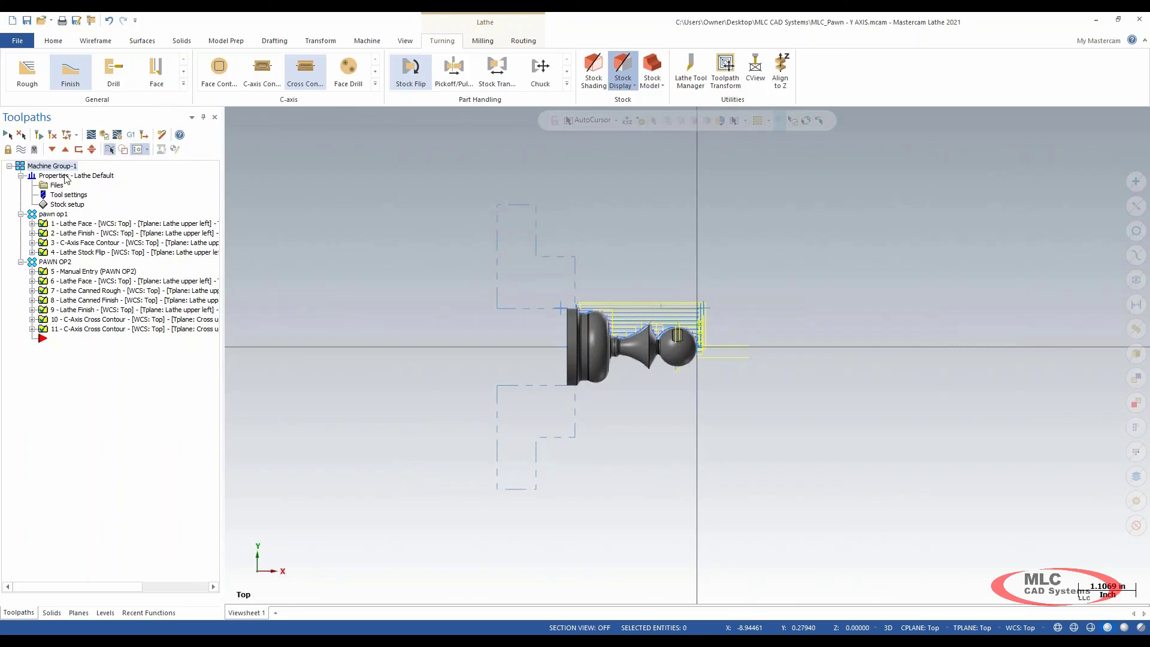
Select all operations in Machine Group-1 and post them as MLC_Pawn - Y AXIS.NC, overwriting the existing NC file
click(61, 215)
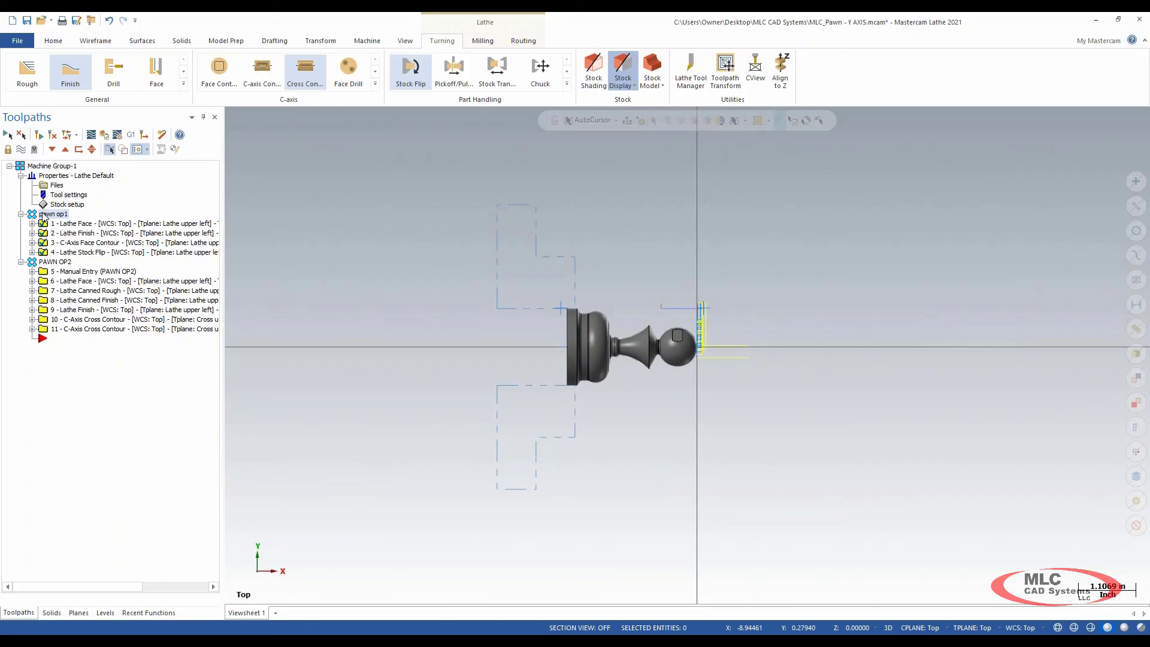
click(55, 262)
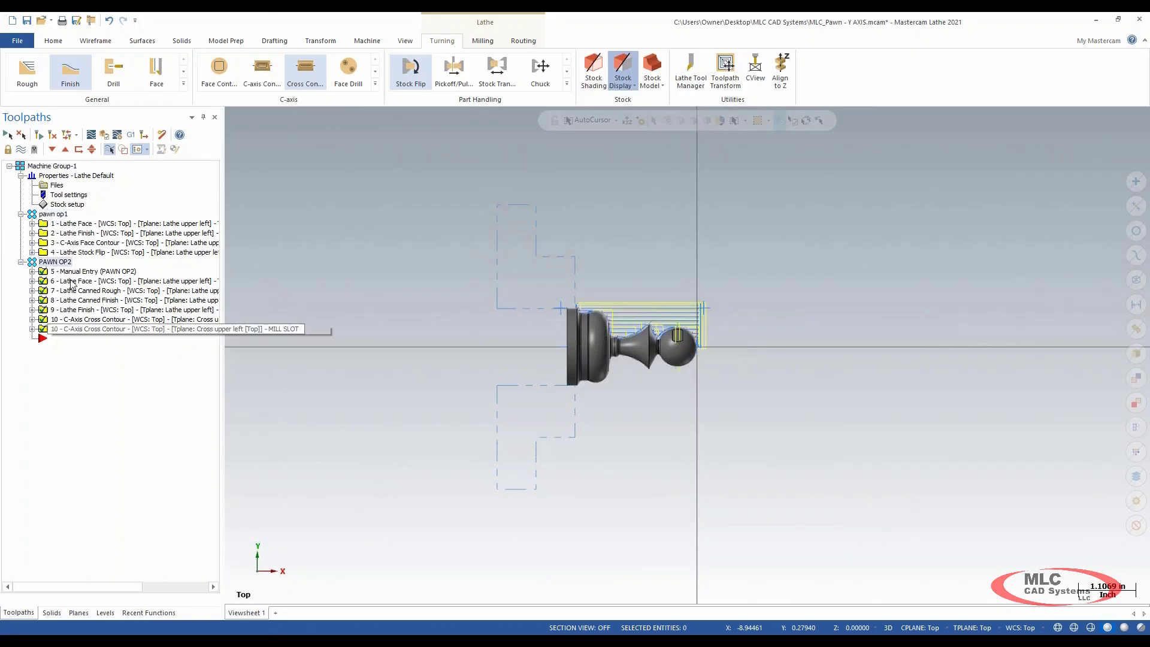
click(60, 165)
click(131, 137)
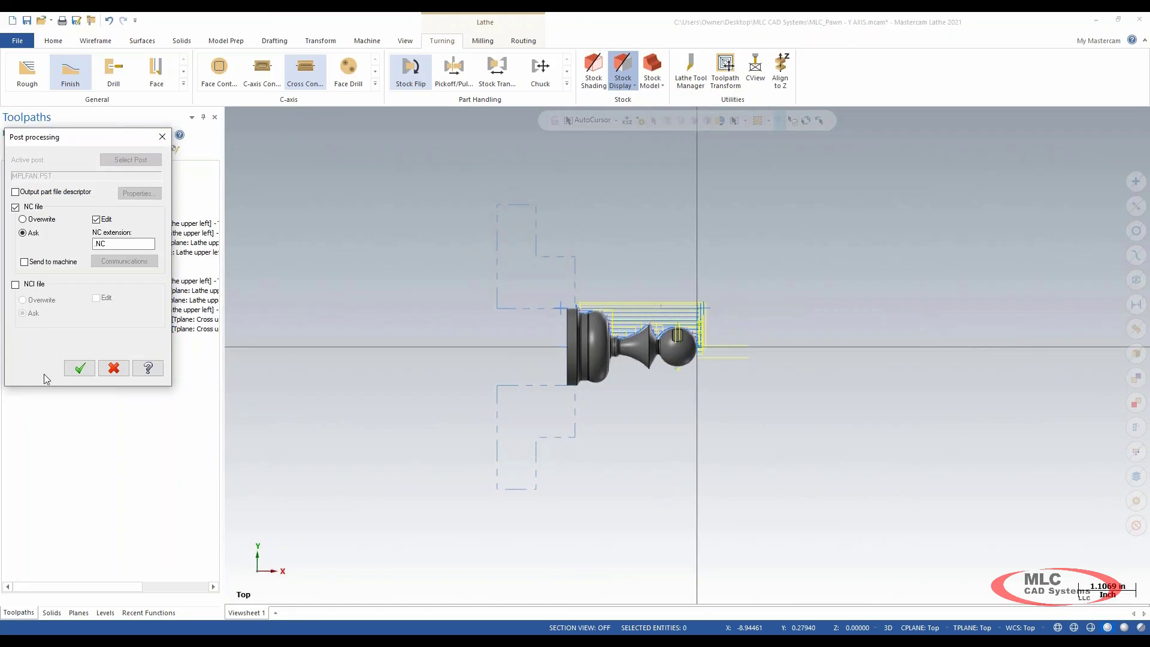
click(79, 368)
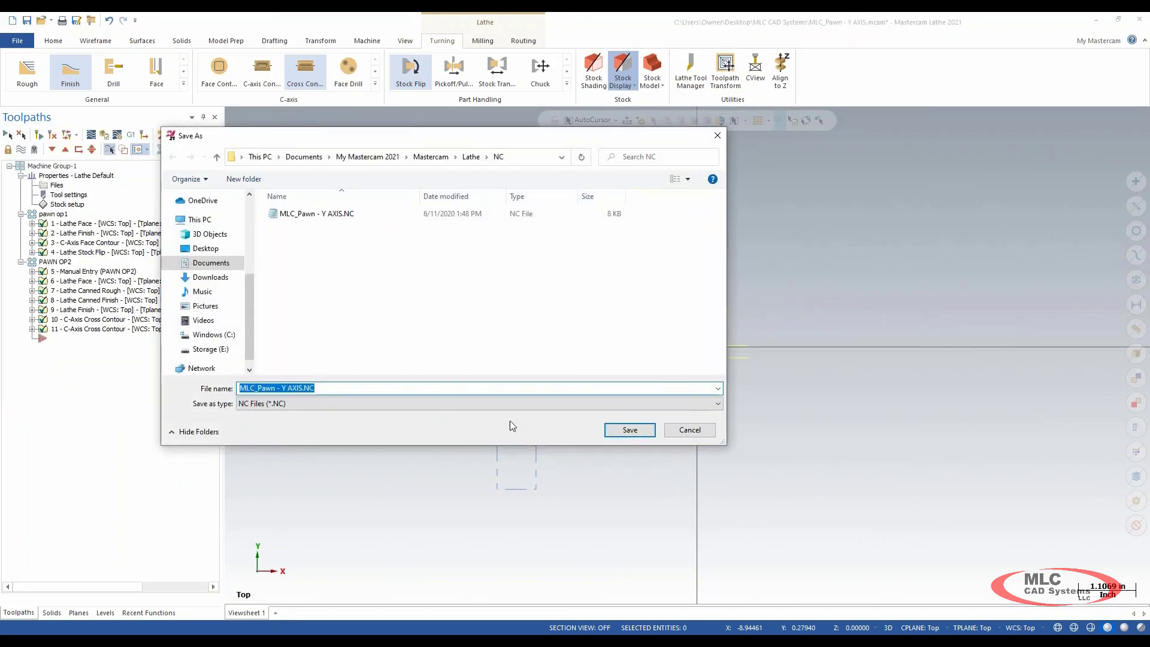
click(629, 429)
click(603, 330)
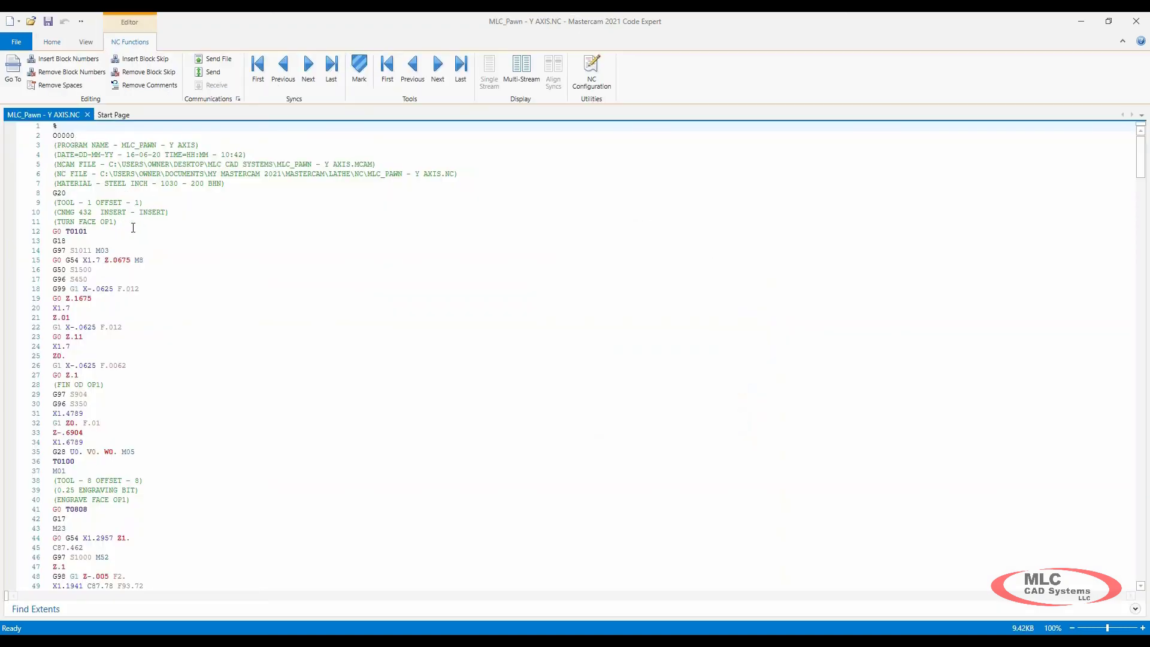
Review the tool number, insert and operation comments at the start of the posted NC code
drag(122, 223, 52, 203)
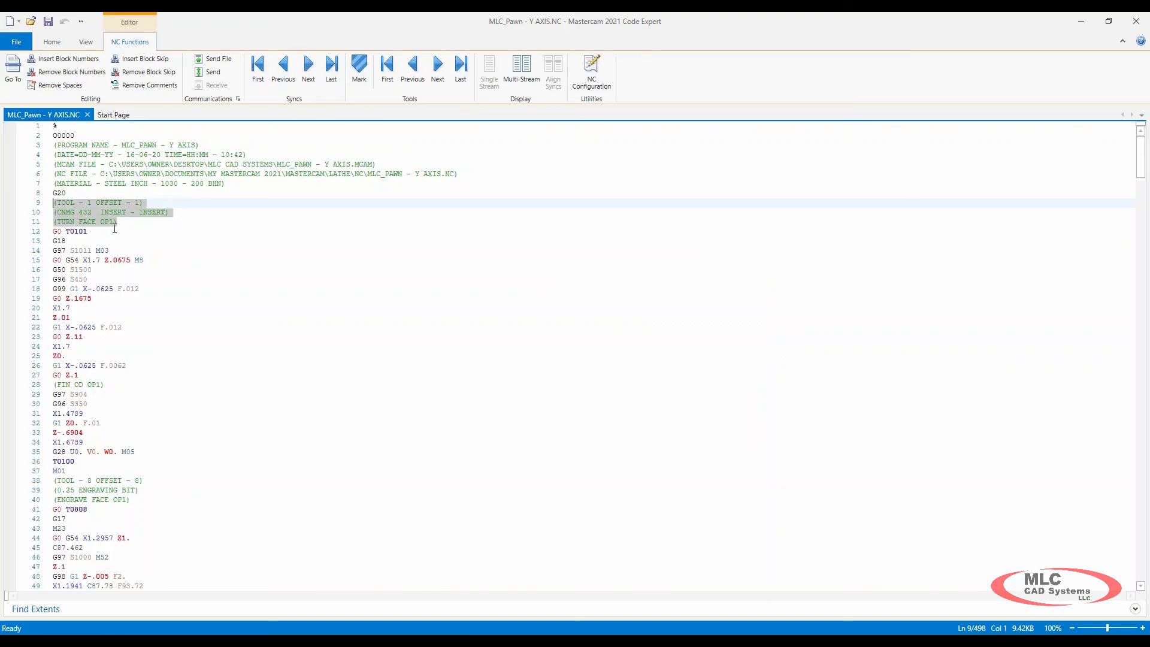
drag(169, 213, 36, 211)
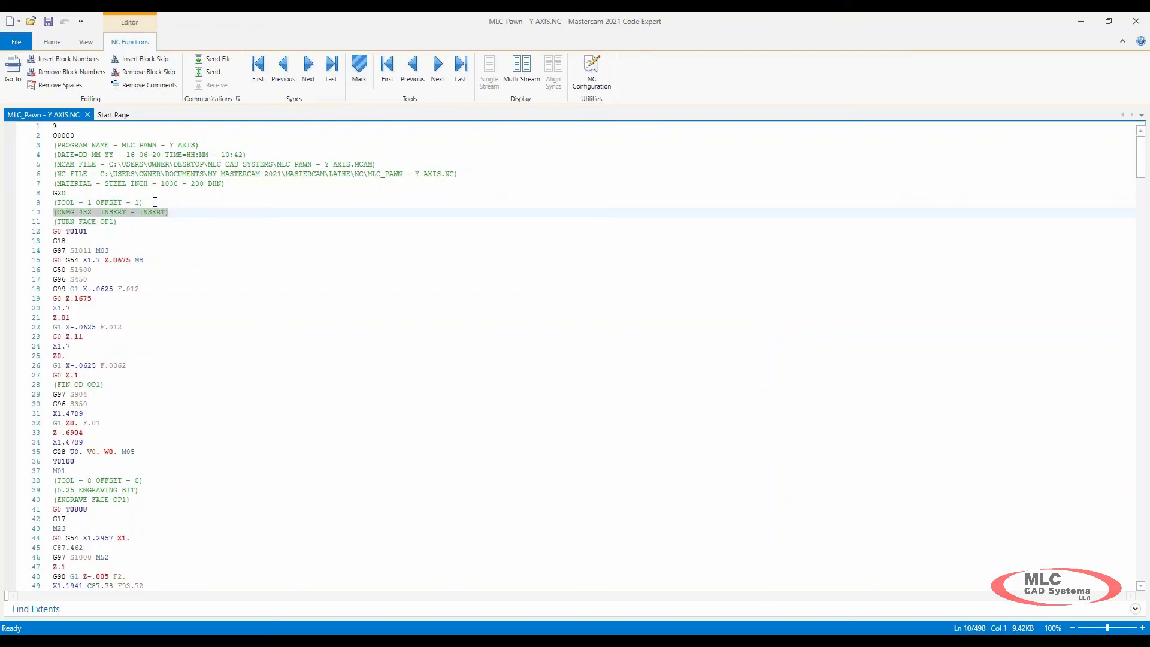
drag(156, 203, 51, 200)
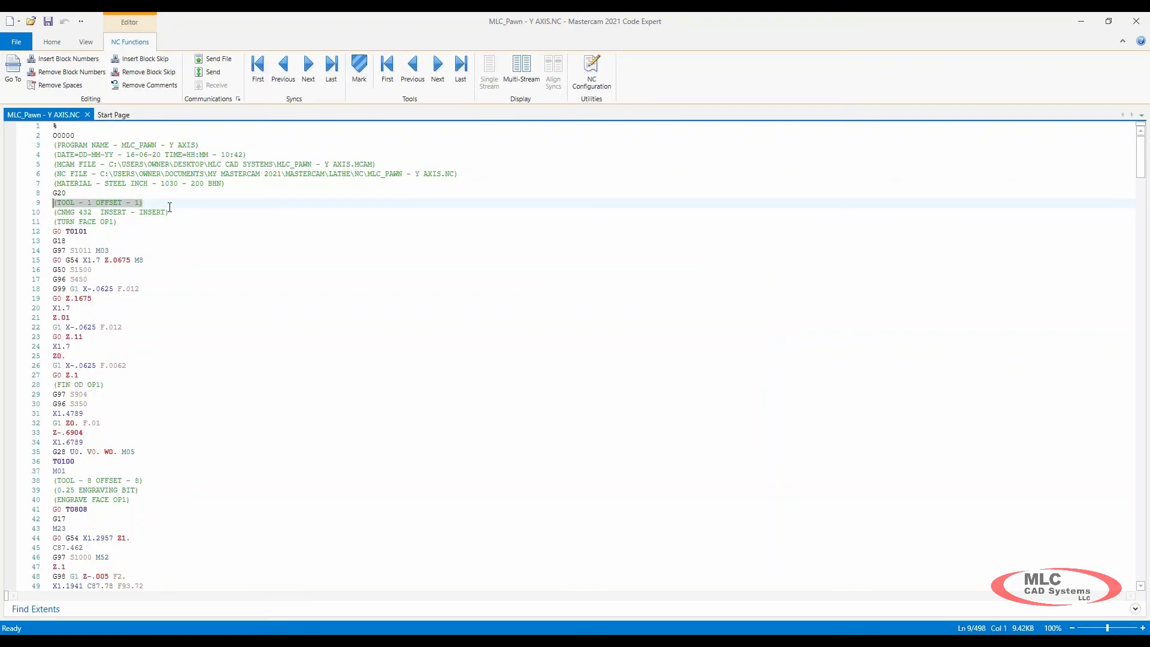
Review the first operation's facing comment and the C-axis engraving moves in the NC code, through to the stock flip section
drag(120, 222, 36, 221)
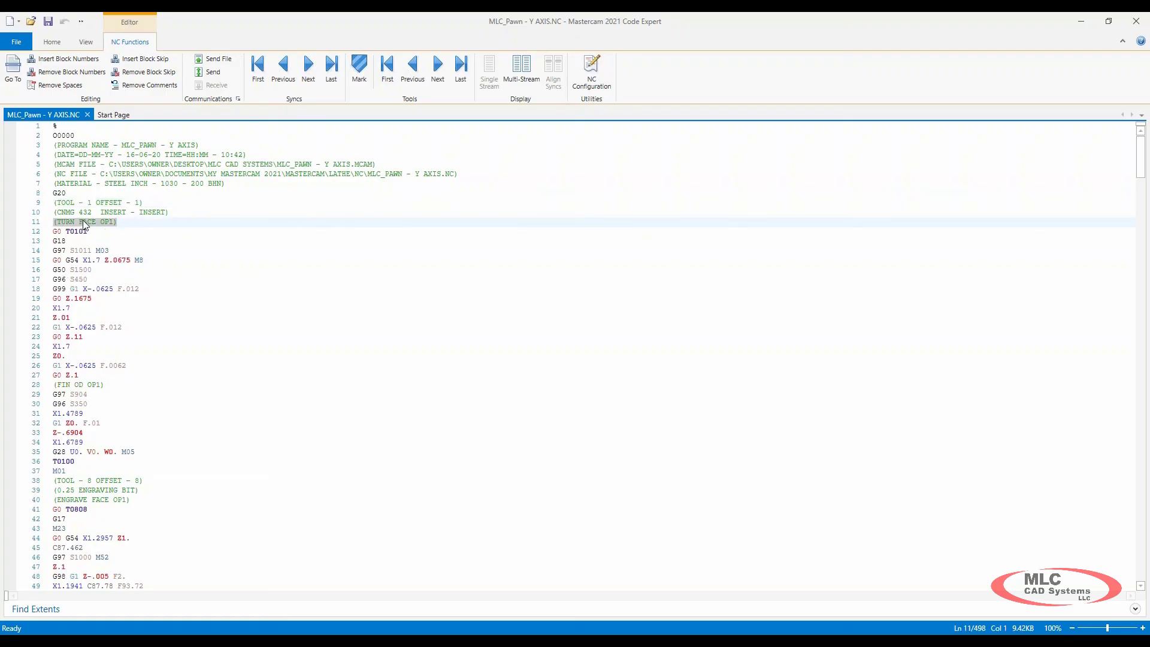
scroll(316, 387, down, 15)
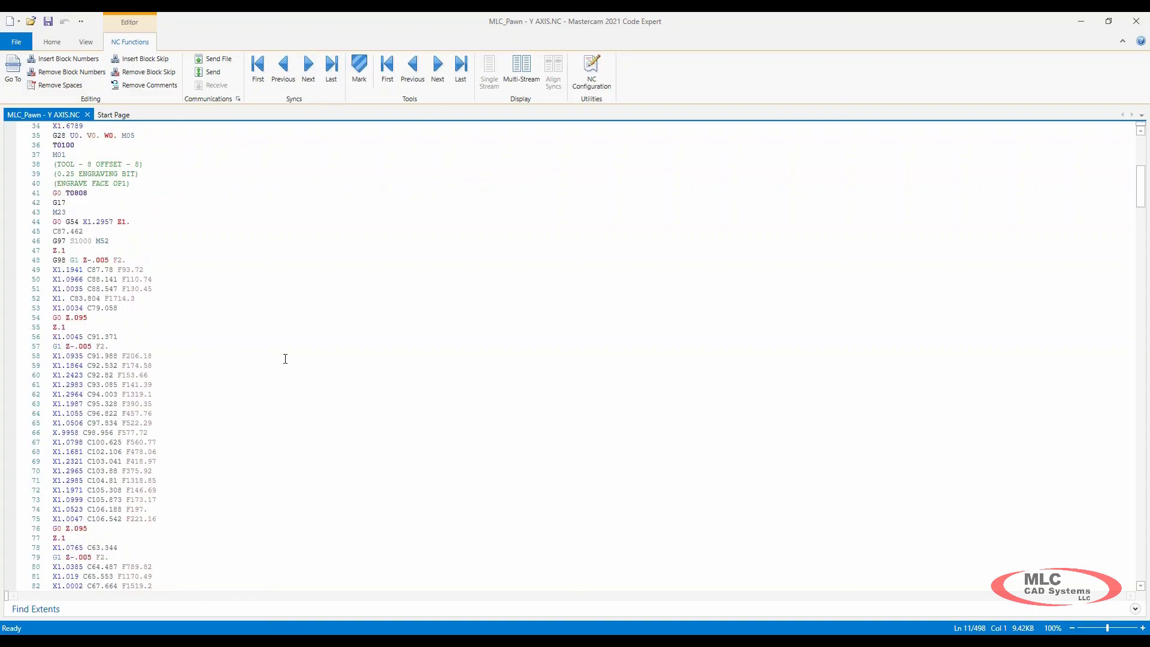
scroll(144, 224, up, 6)
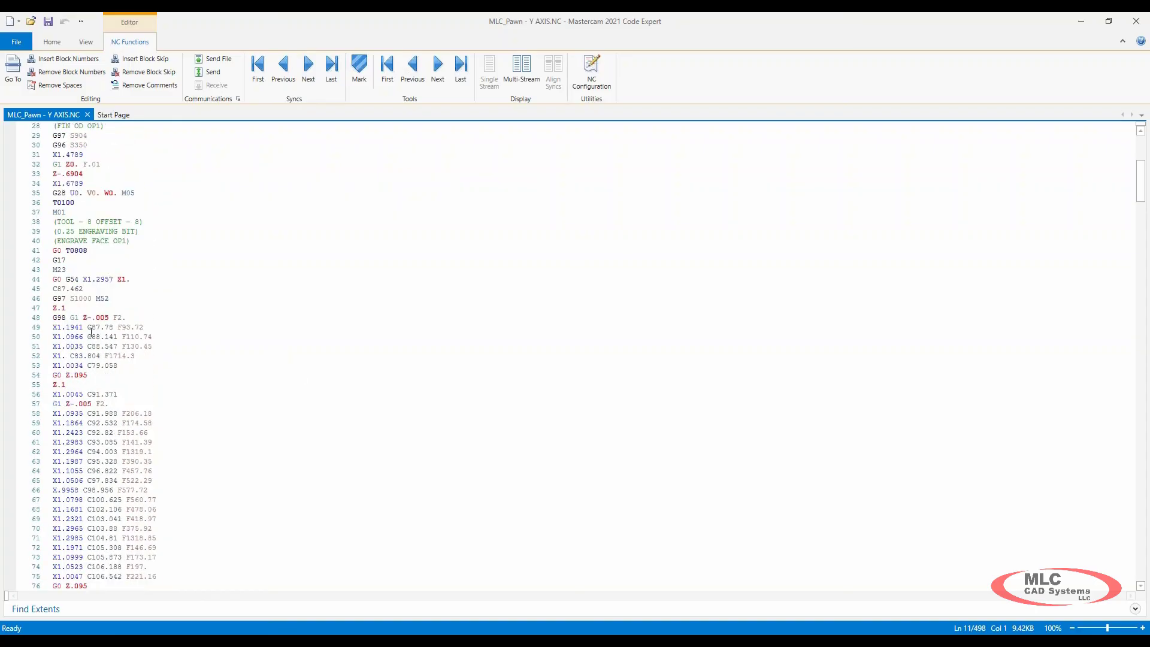
scroll(123, 480, down, 20)
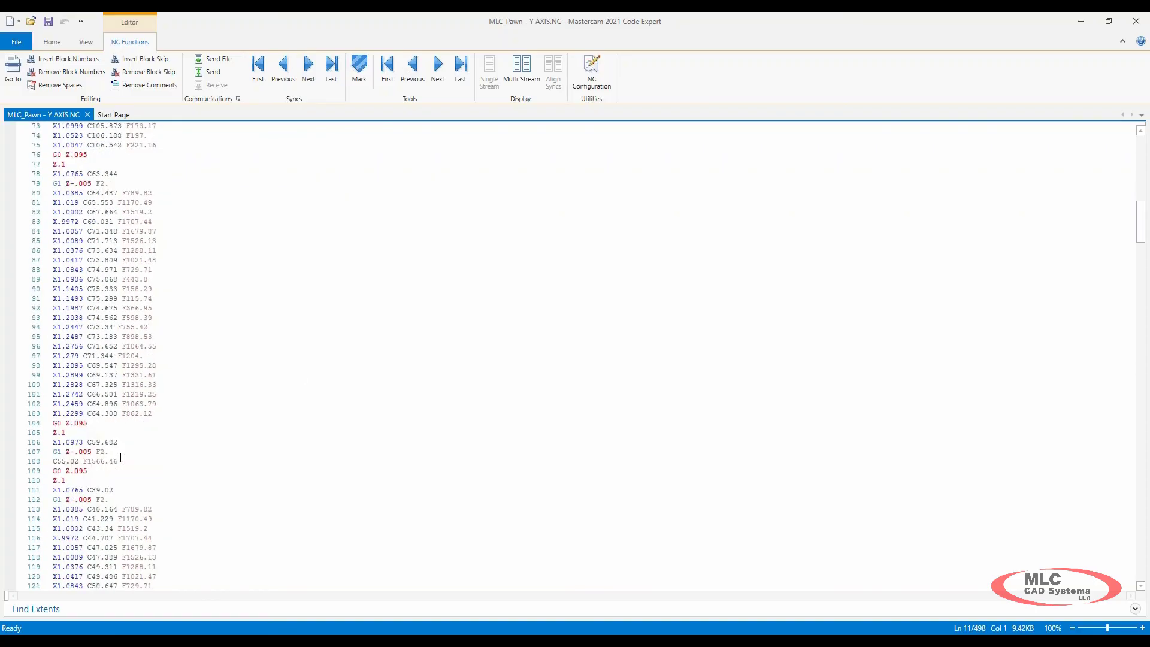
scroll(120, 458, down, 3)
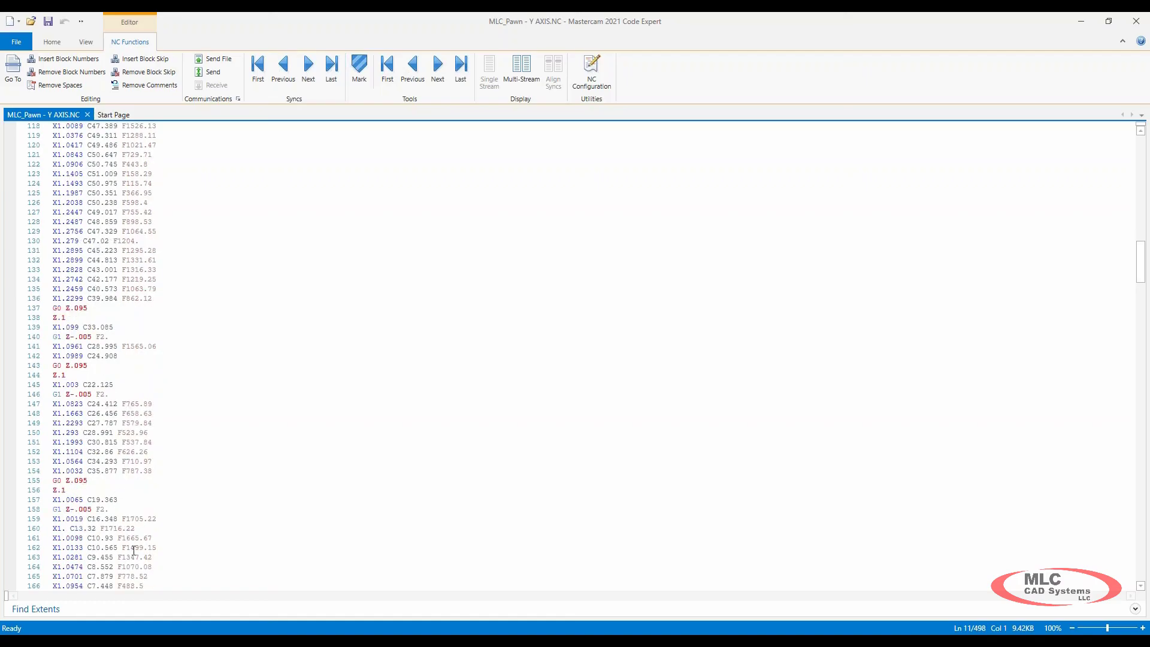
scroll(133, 550, down, 20)
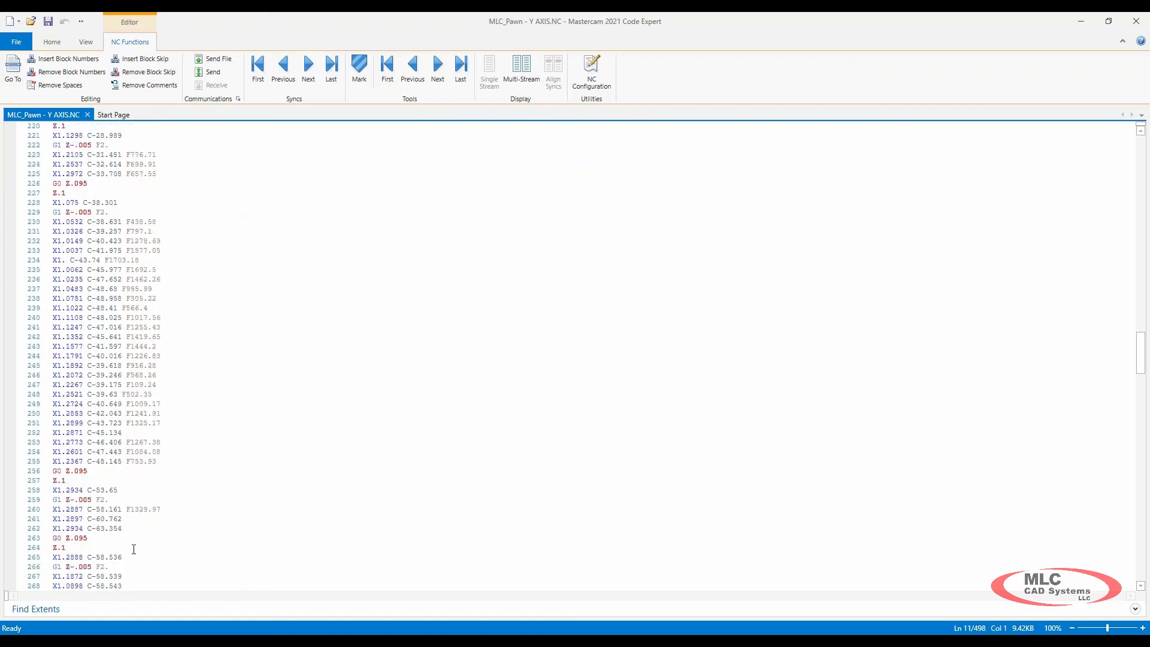
scroll(133, 549, down, 18)
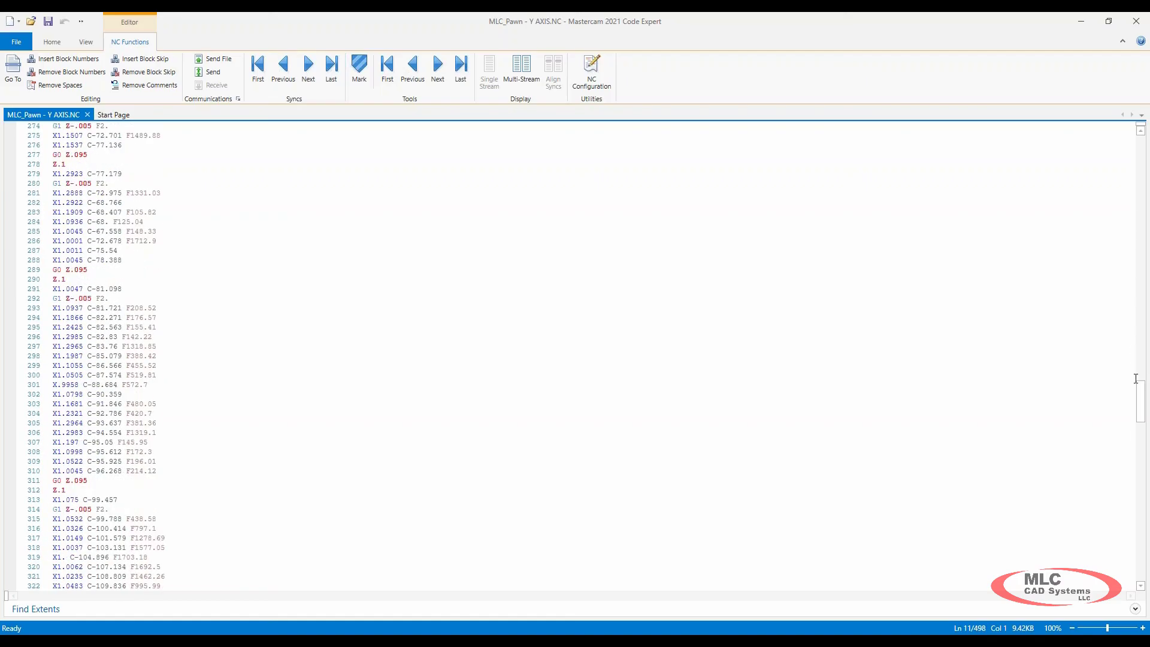
drag(1136, 378, 1136, 432)
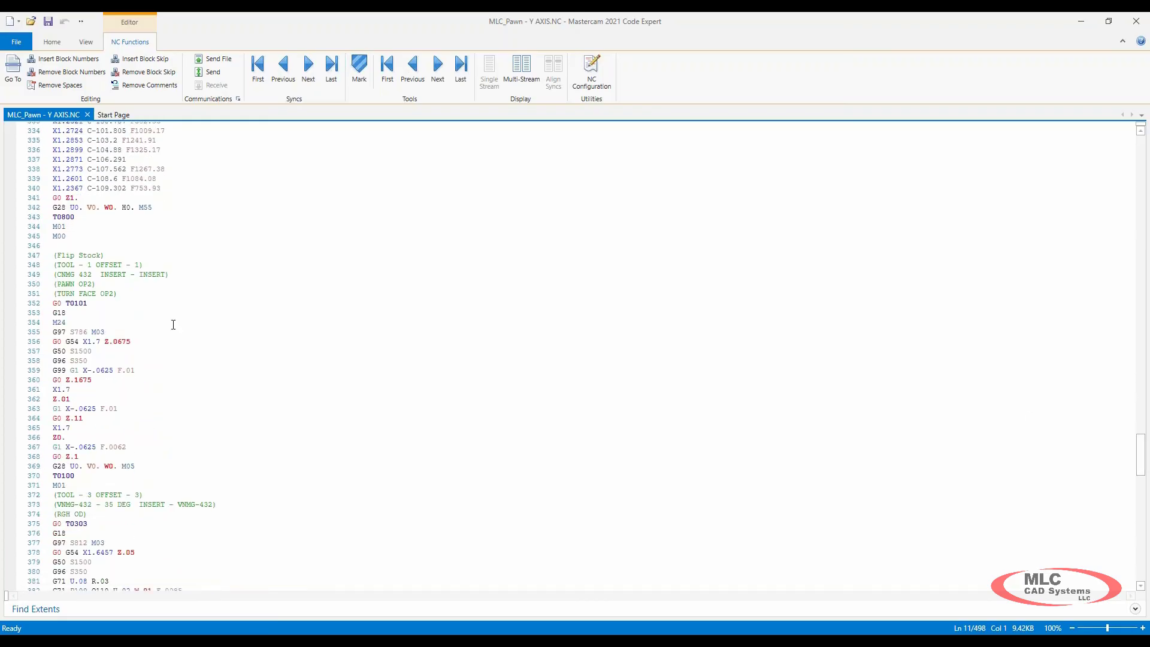
Examine the second operation's G71 roughing and G70 finishing canned cycle lines in the NC code, and close the code editor
scroll(224, 457, down, 9)
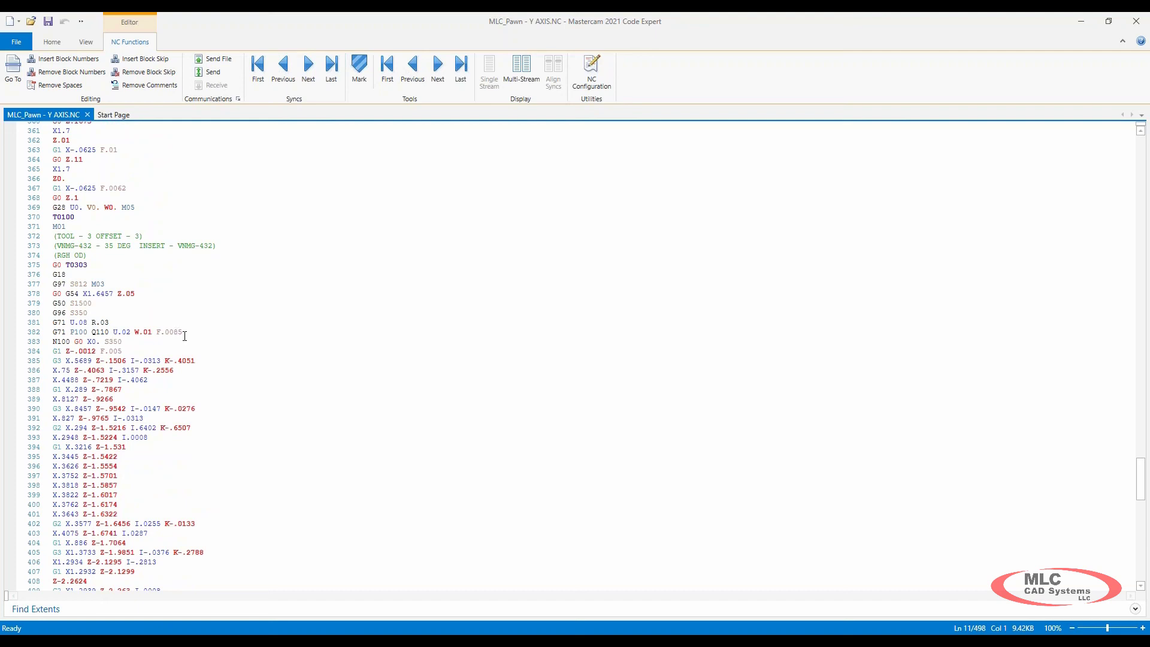
drag(185, 332, 53, 323)
scroll(154, 460, down, 7)
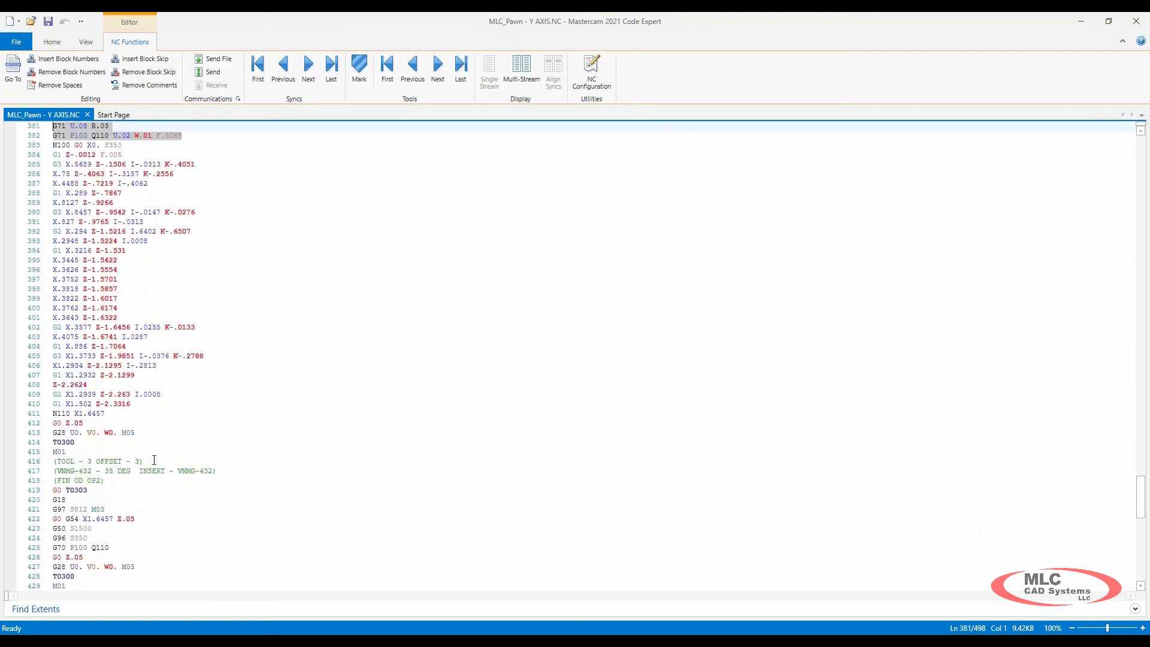
drag(112, 551, 28, 550)
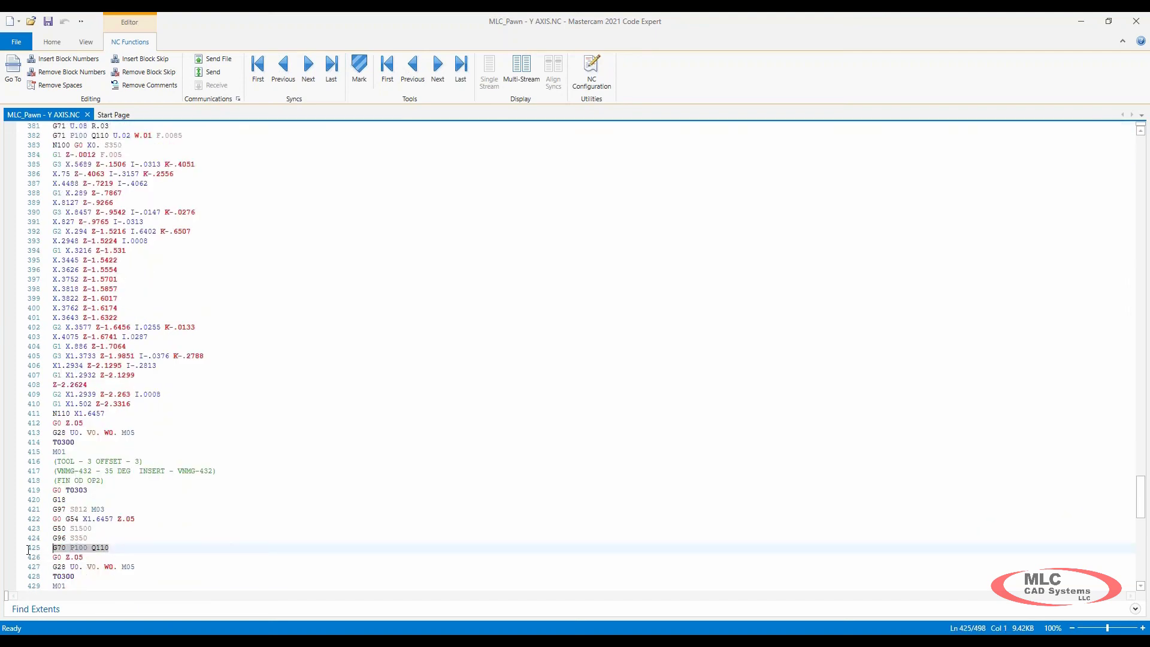
scroll(138, 528, up, 5)
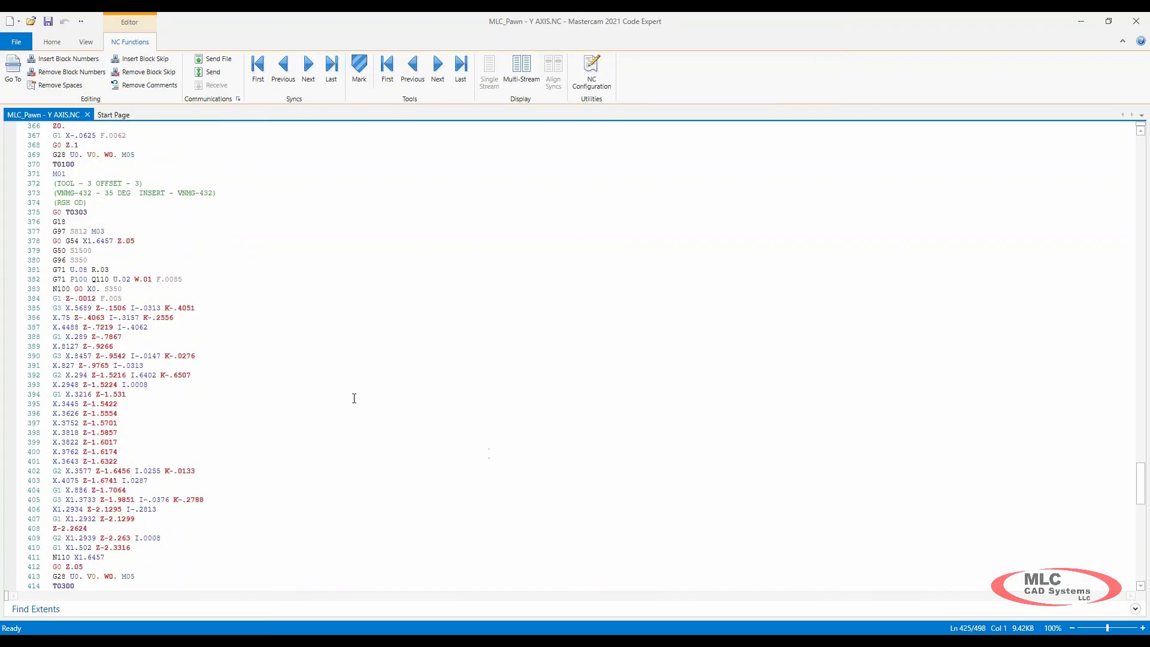
scroll(398, 429, up, 4)
click(1137, 22)
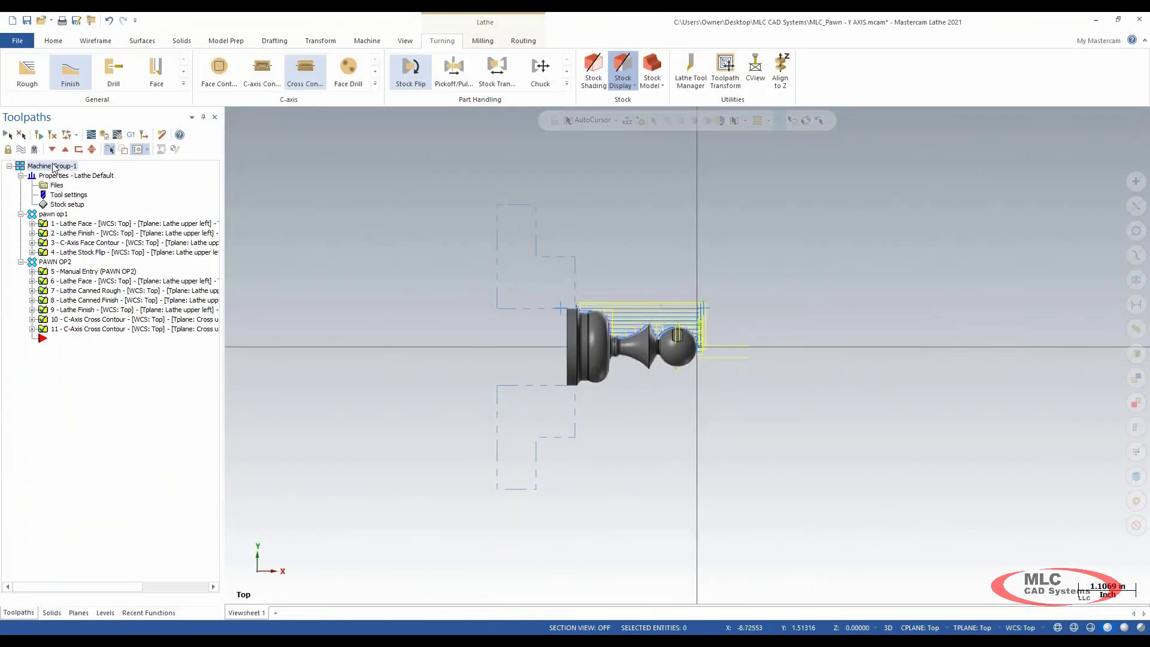
Generate a tool list report for Machine Group-1, review its tools and close the report
right_click(53, 167)
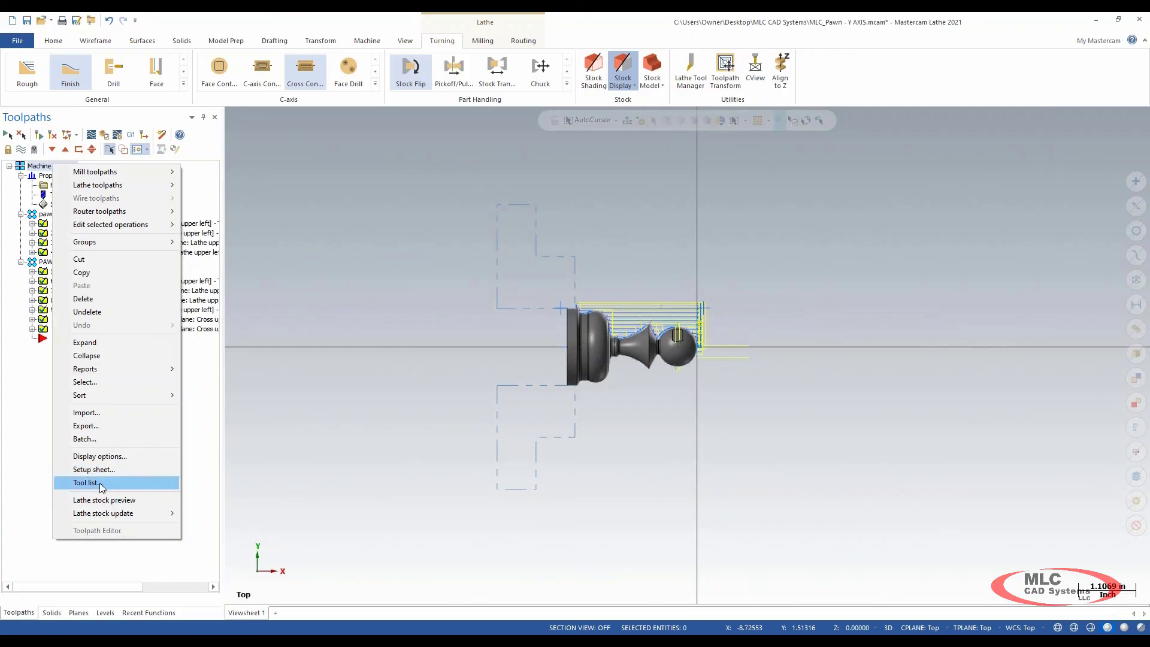
click(100, 483)
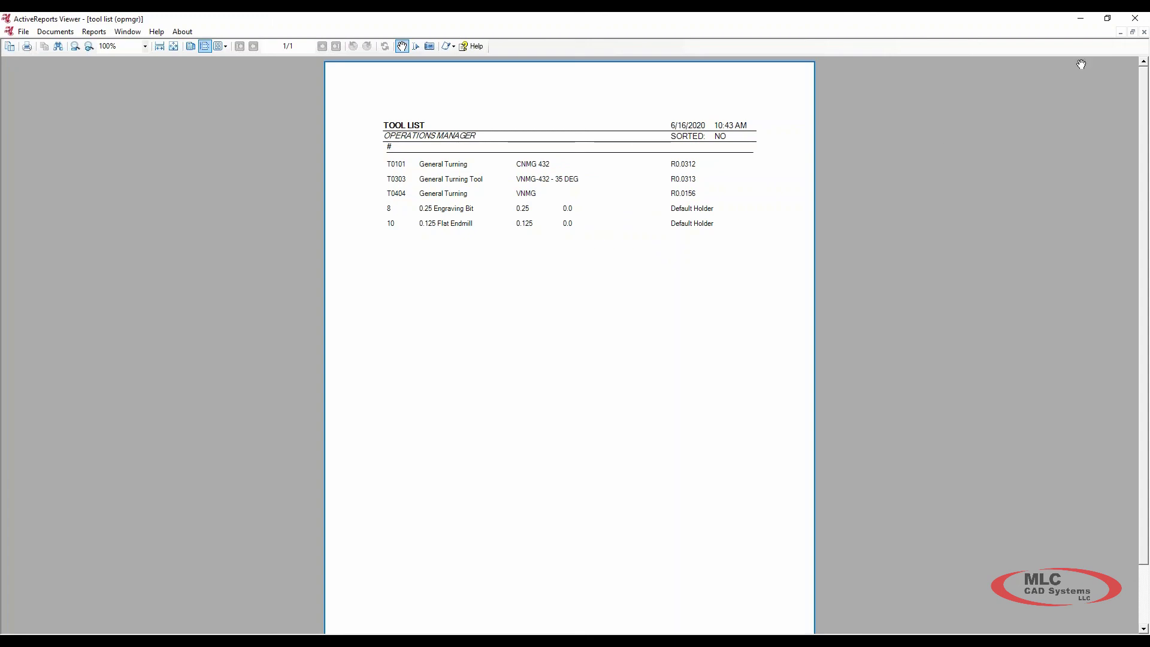
click(1135, 18)
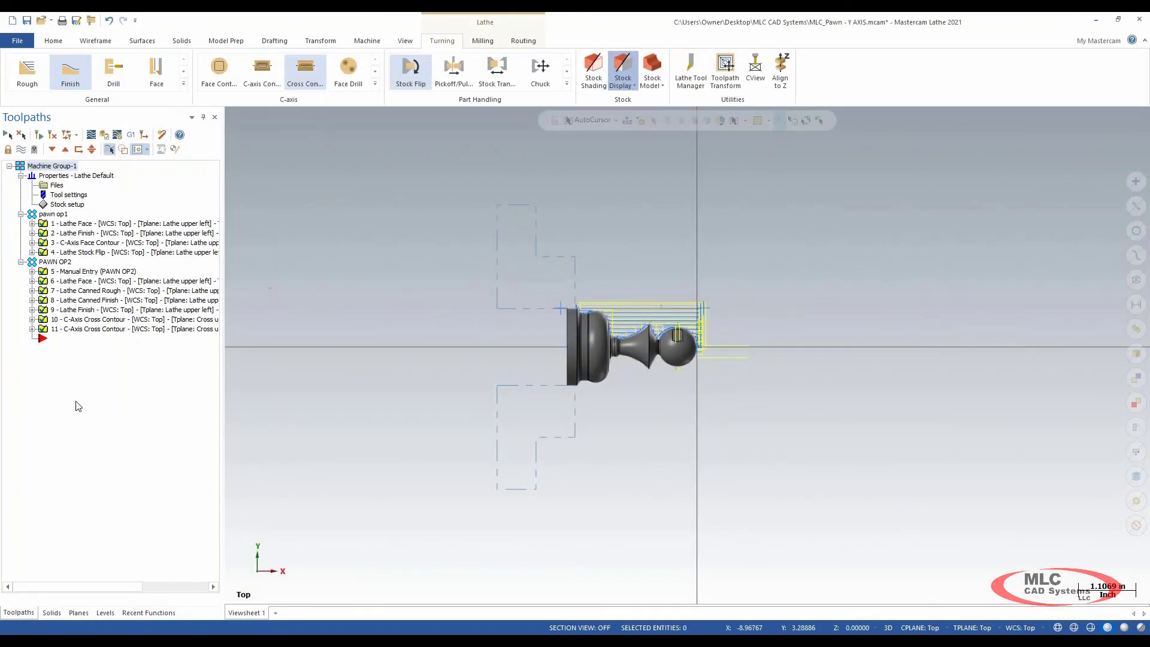
Change the NC file name of the pawn op1 group's operations to MLC_Pawn - Y AXIS_OP1
click(53, 214)
right_click(53, 216)
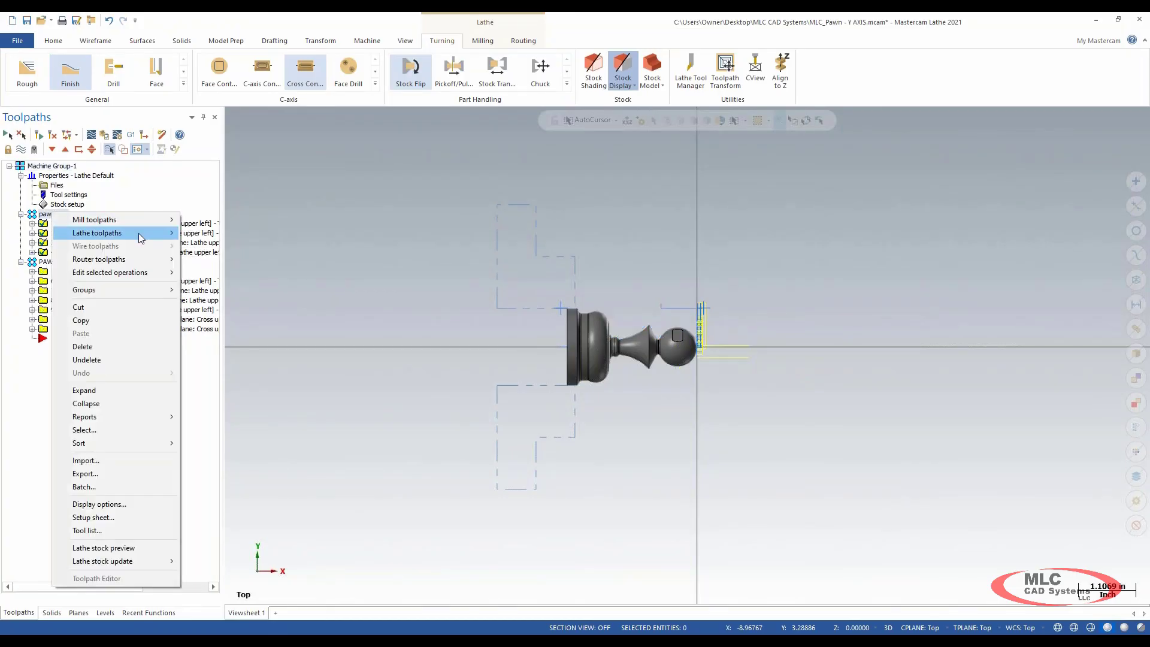
mouse_move(138, 274)
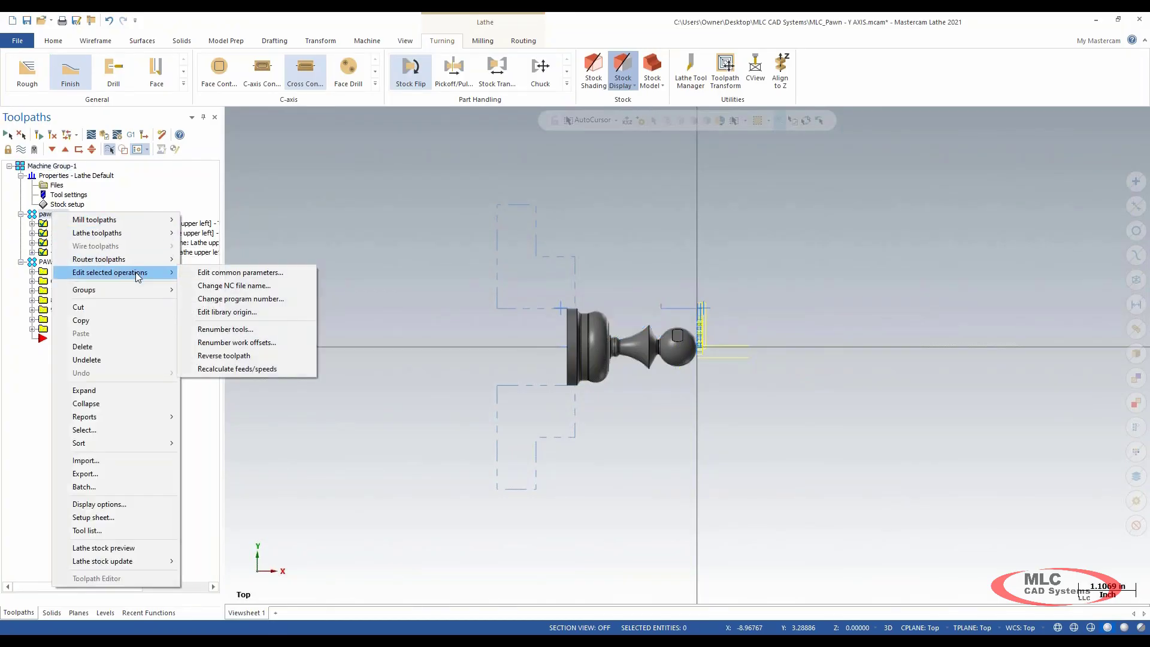
click(241, 274)
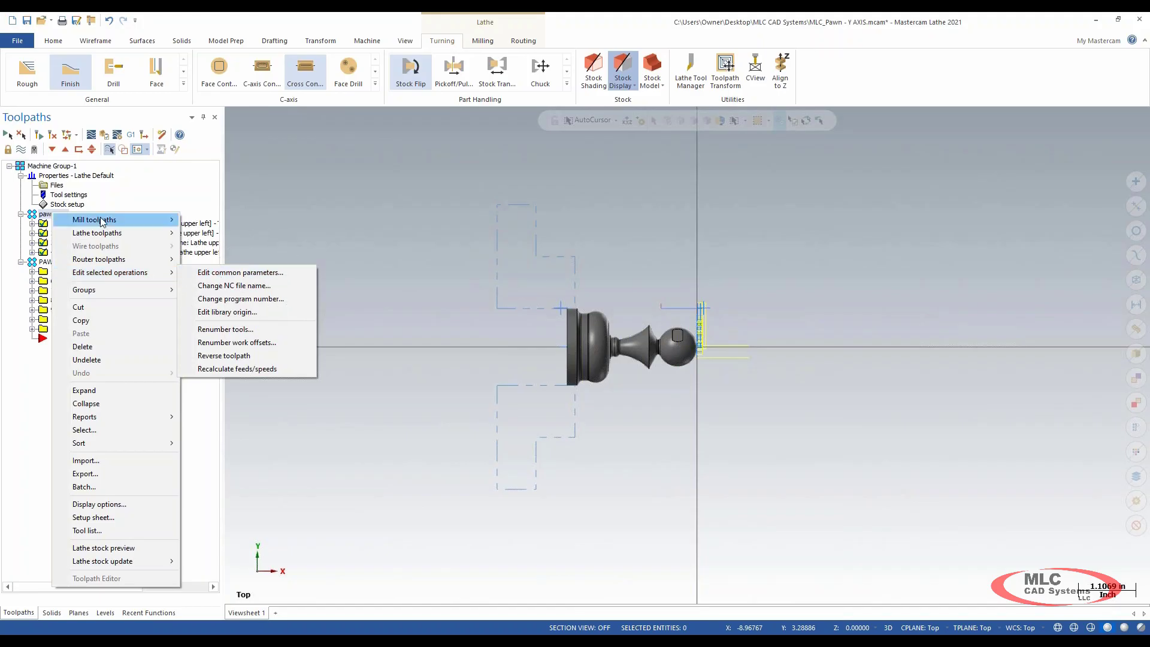
mouse_move(138, 274)
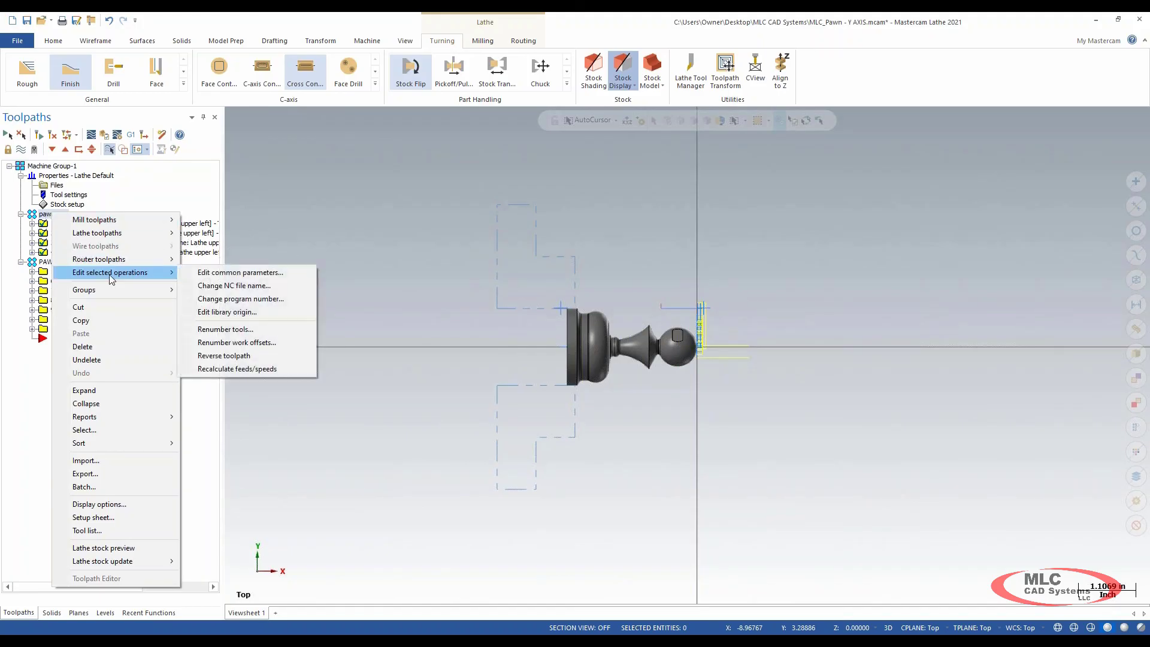
click(272, 285)
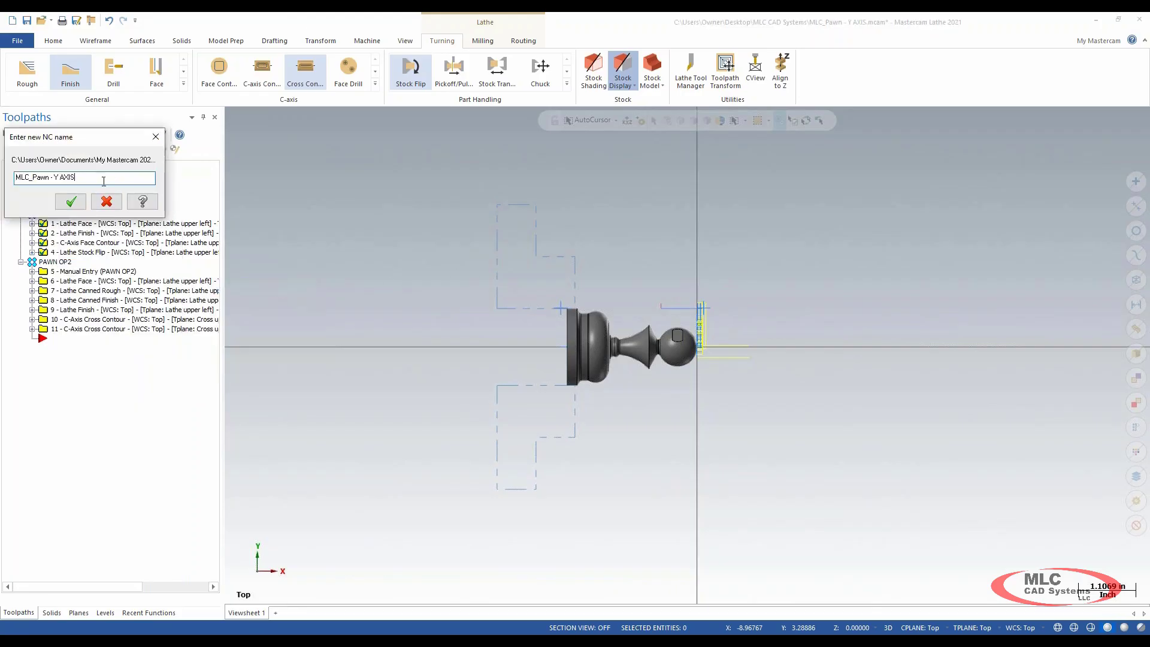
text(_0)
key(Return)
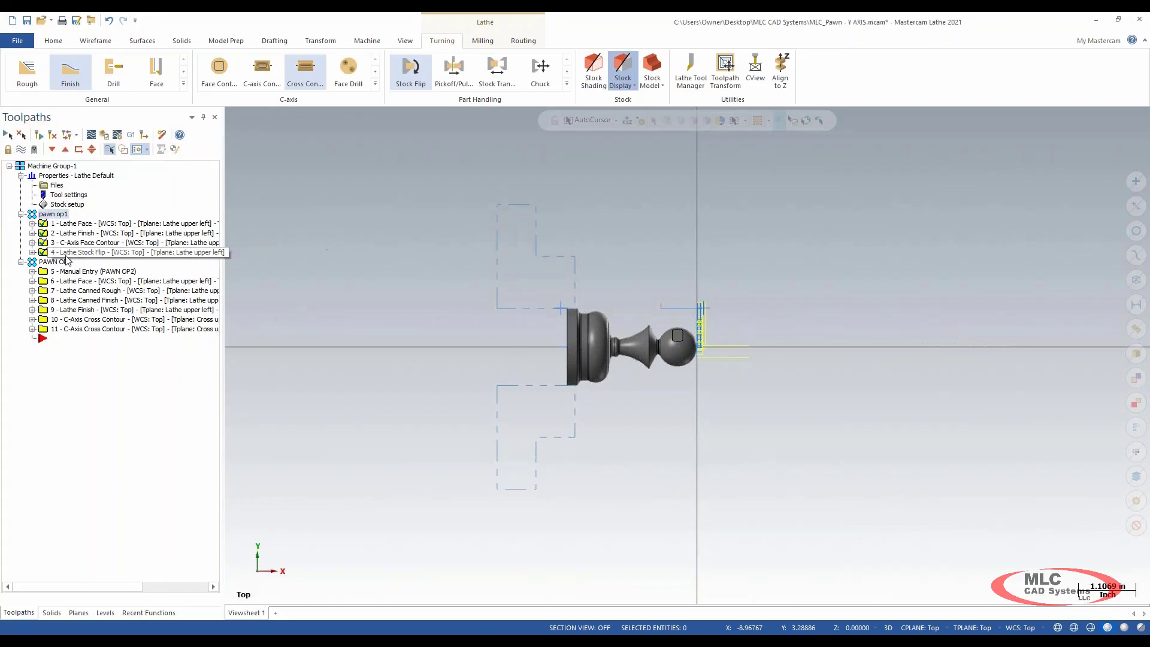
Change the NC file name of the PAWN OP2 group's operations to MLC_Pawn - Y AXIS_OP2
click(57, 262)
right_click(59, 262)
mouse_move(125, 319)
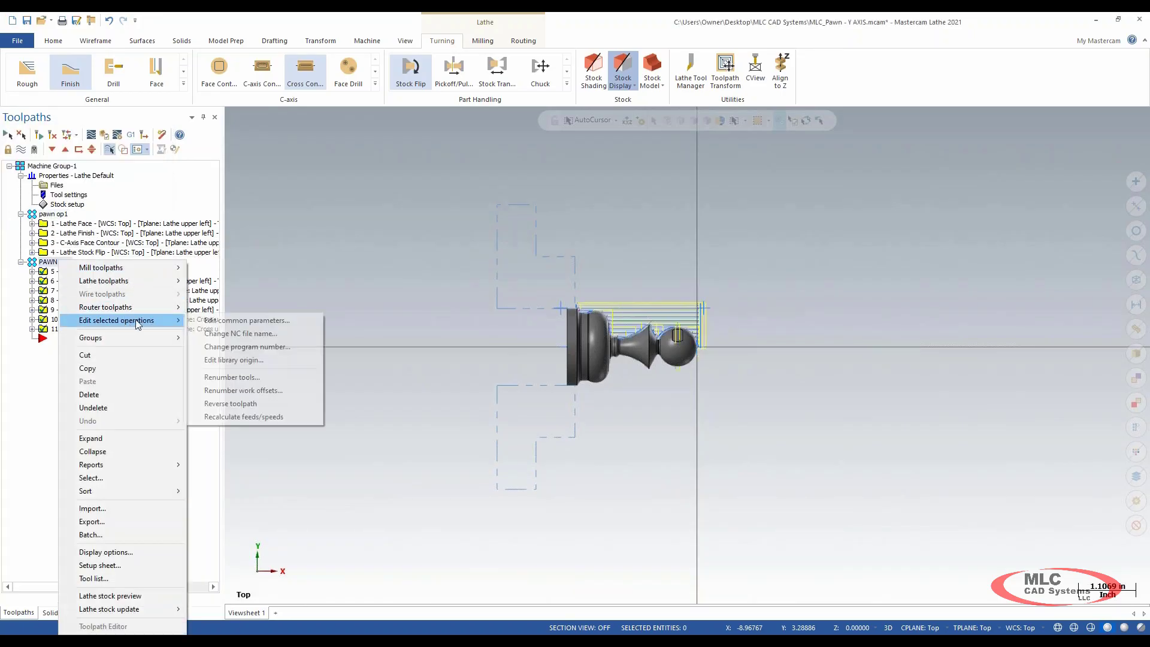
click(242, 334)
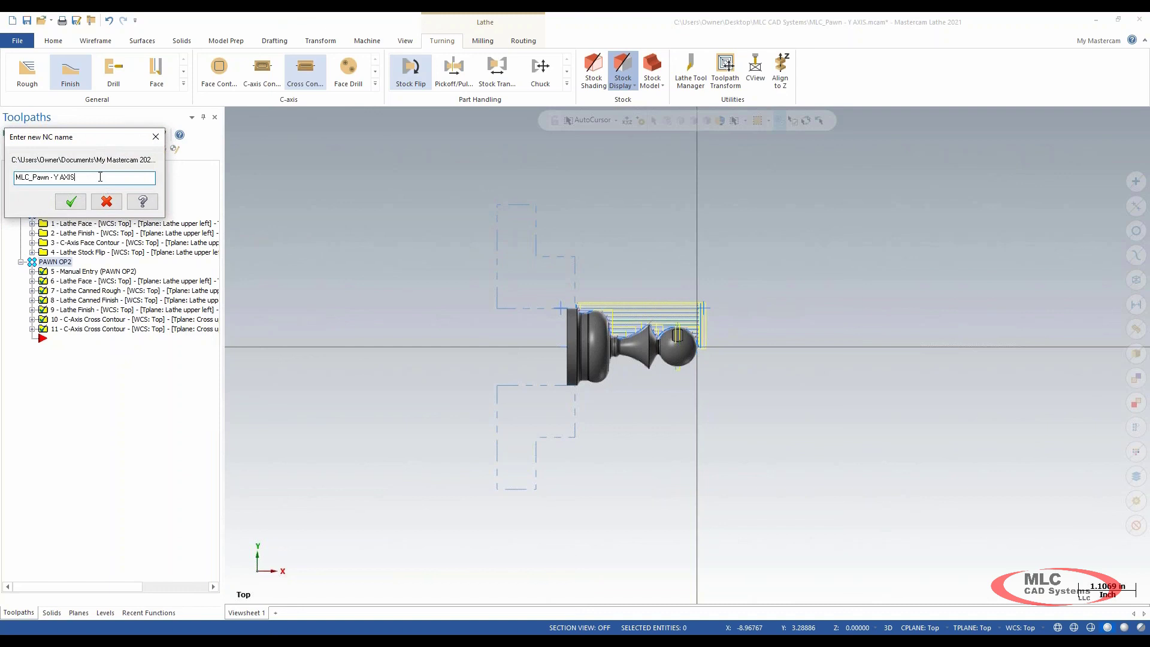
text(_OP2)
click(65, 204)
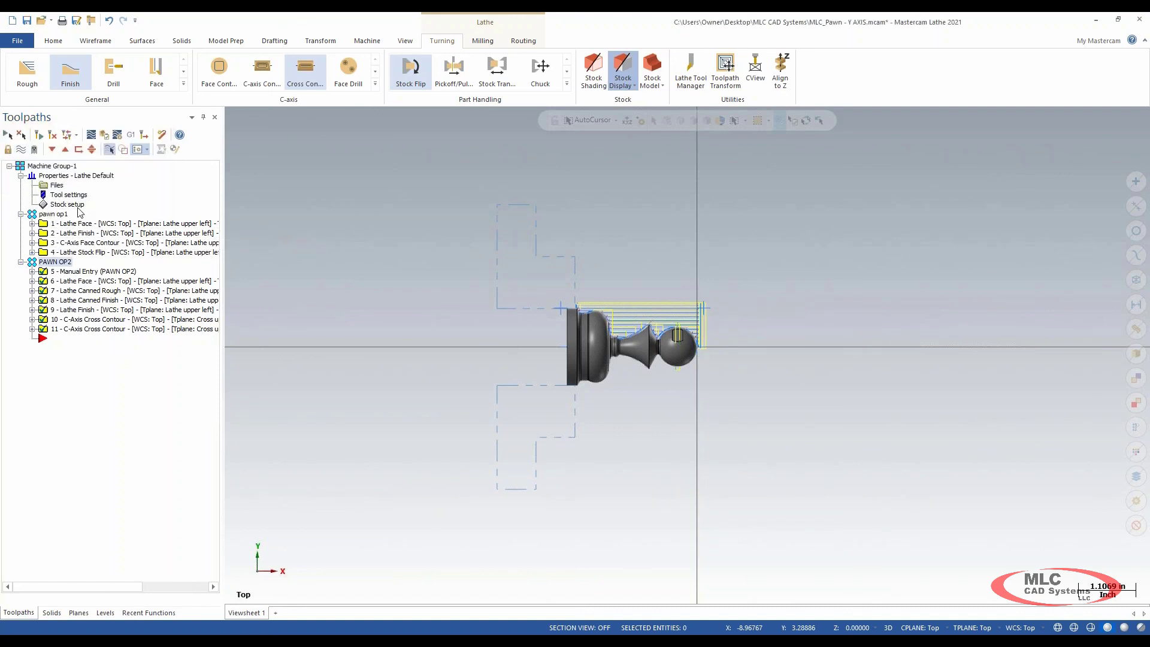
Post all Machine Group-1 operations as MLC_Pawn - Y AXIS_OP1.NC and MLC_Pawn - Y AXIS_OP2.NC, and save the part file
click(58, 166)
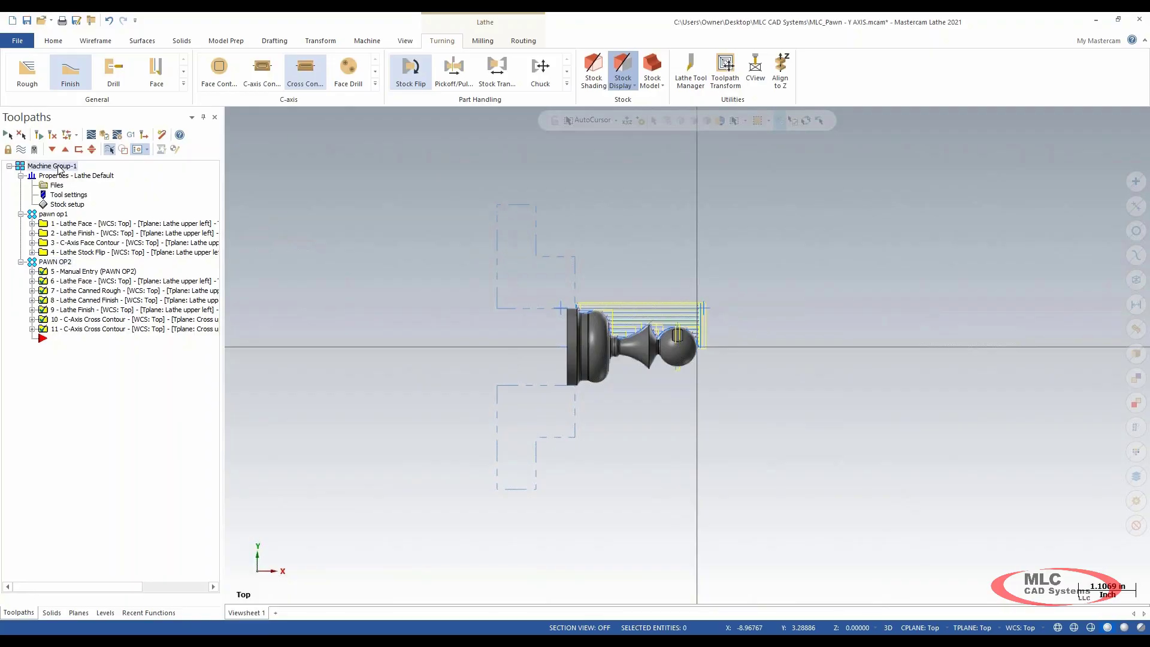
click(130, 134)
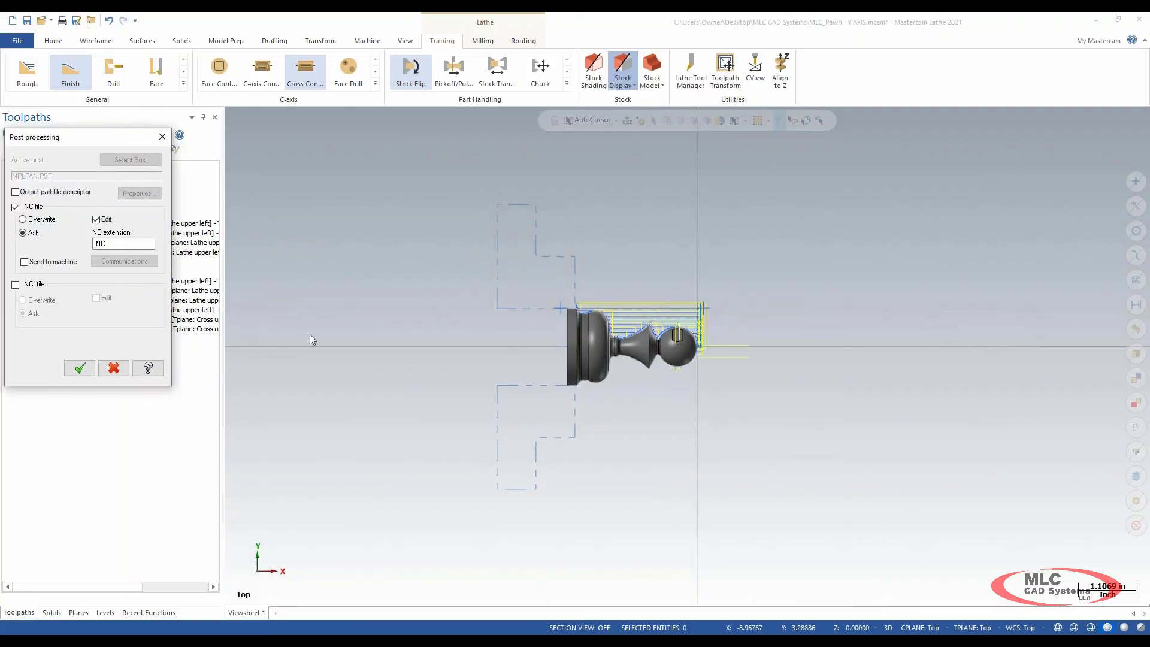
click(80, 367)
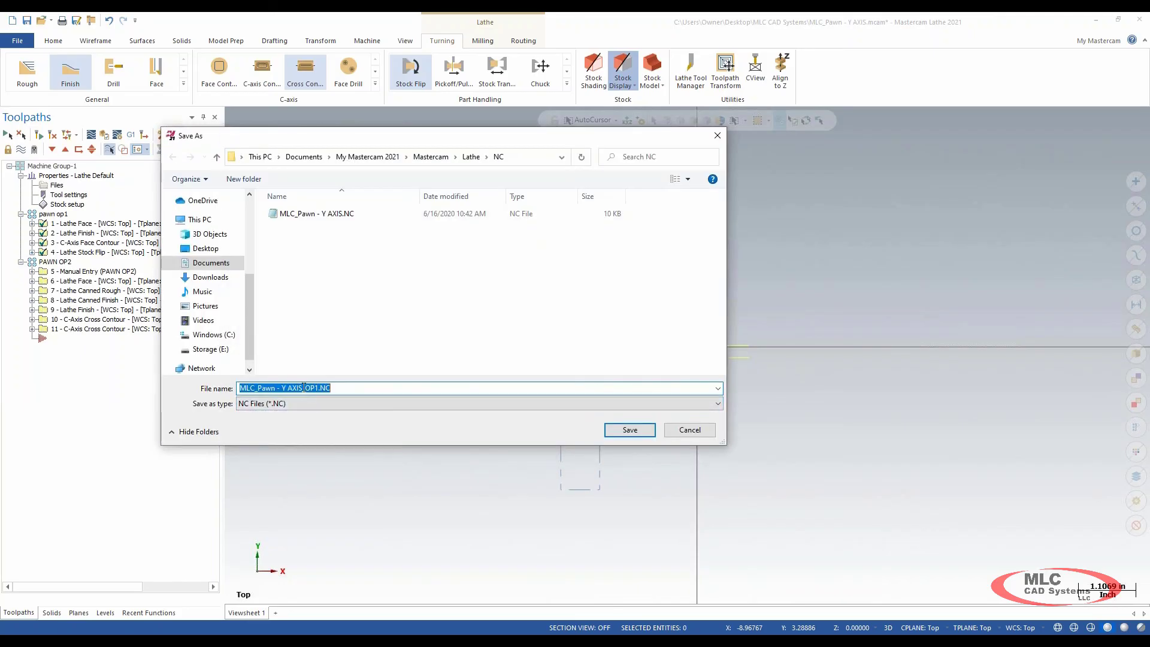
click(630, 429)
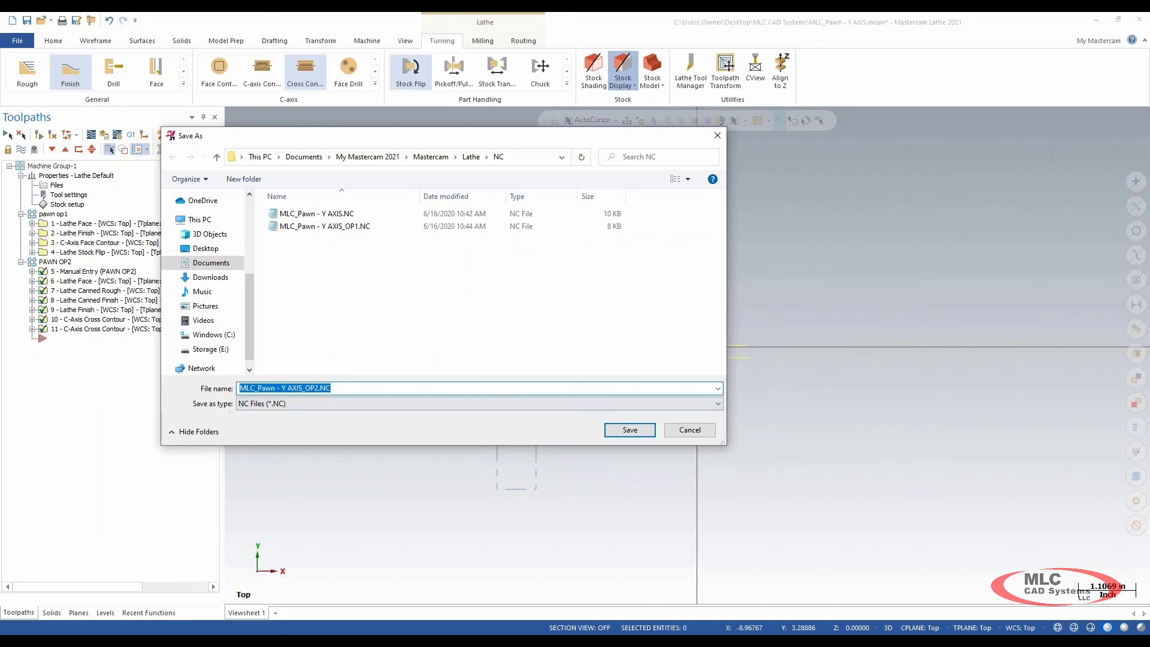
click(624, 432)
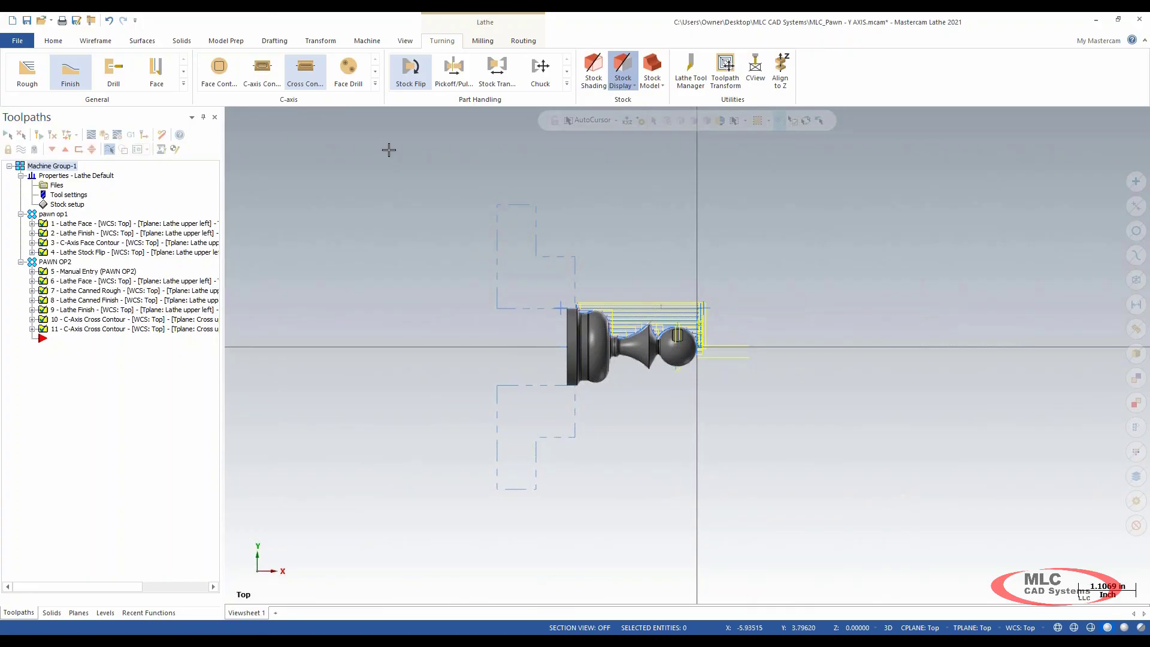
click(26, 21)
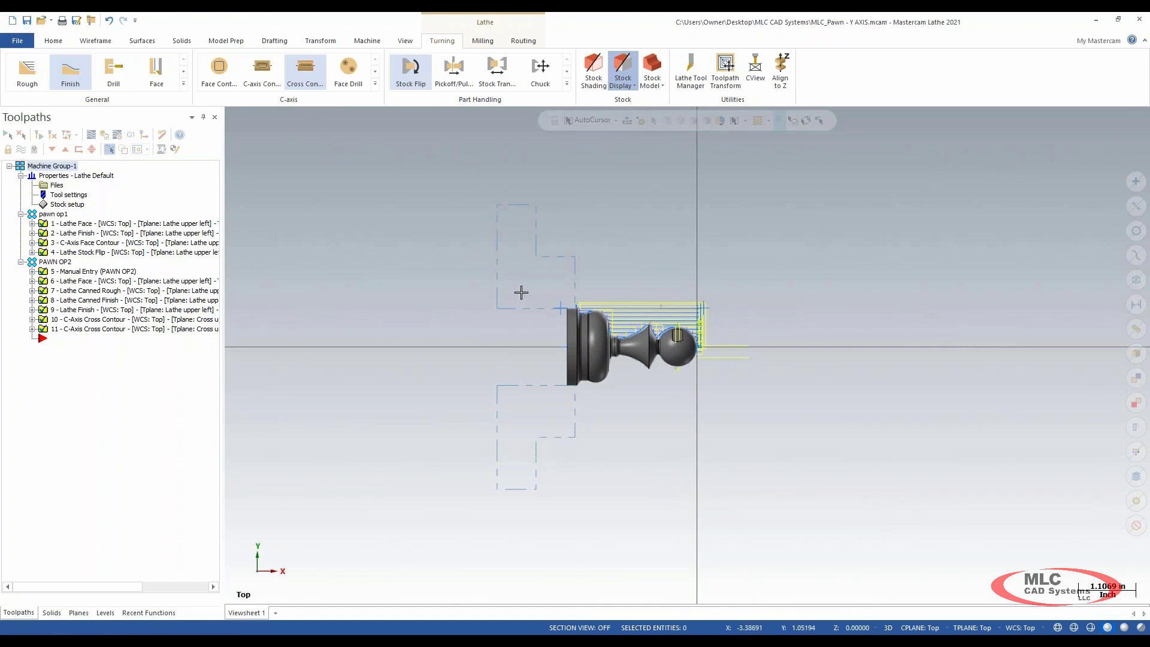